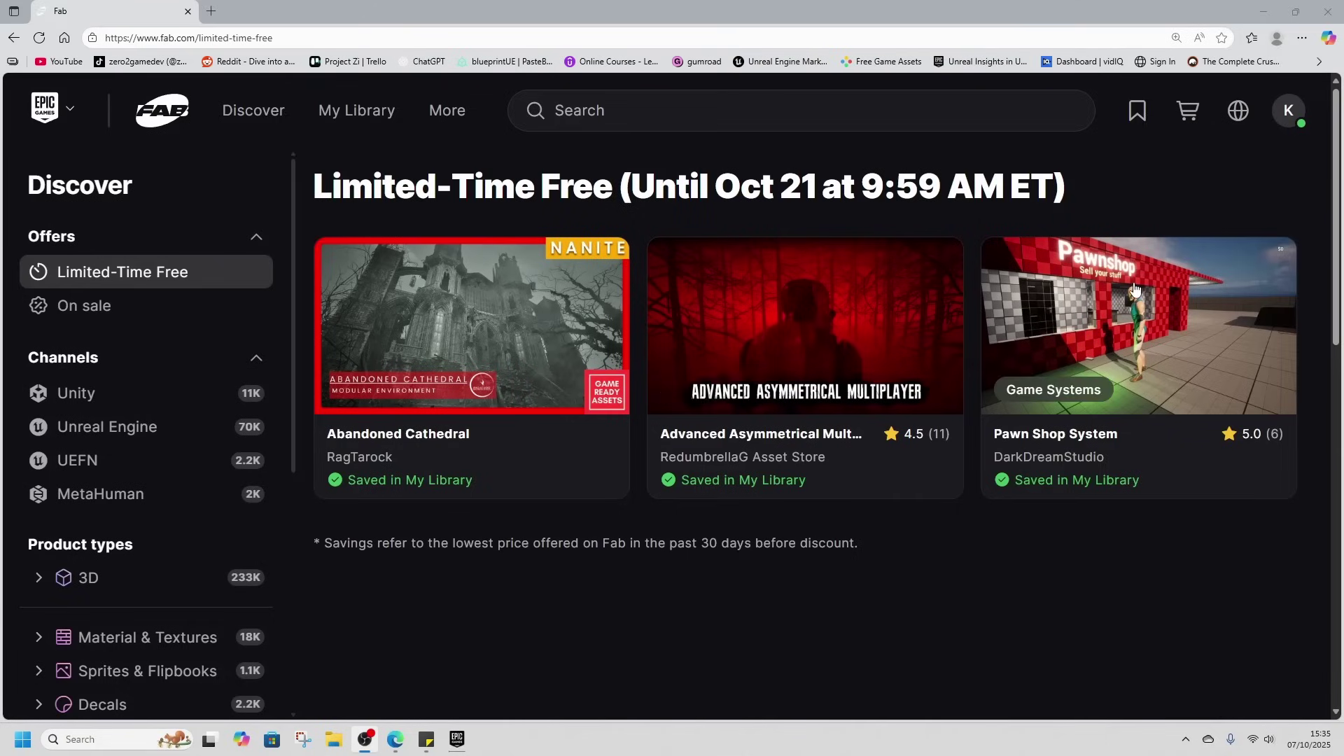
Open the Abandoned Cathedral listing and look through its gallery of exterior and interior preview images.
{"action": "left_click", "coordinate": [530, 469]}
{"action": "scroll", "coordinate": [700, 473], "scroll_direction": "down", "scroll_amount": 3}
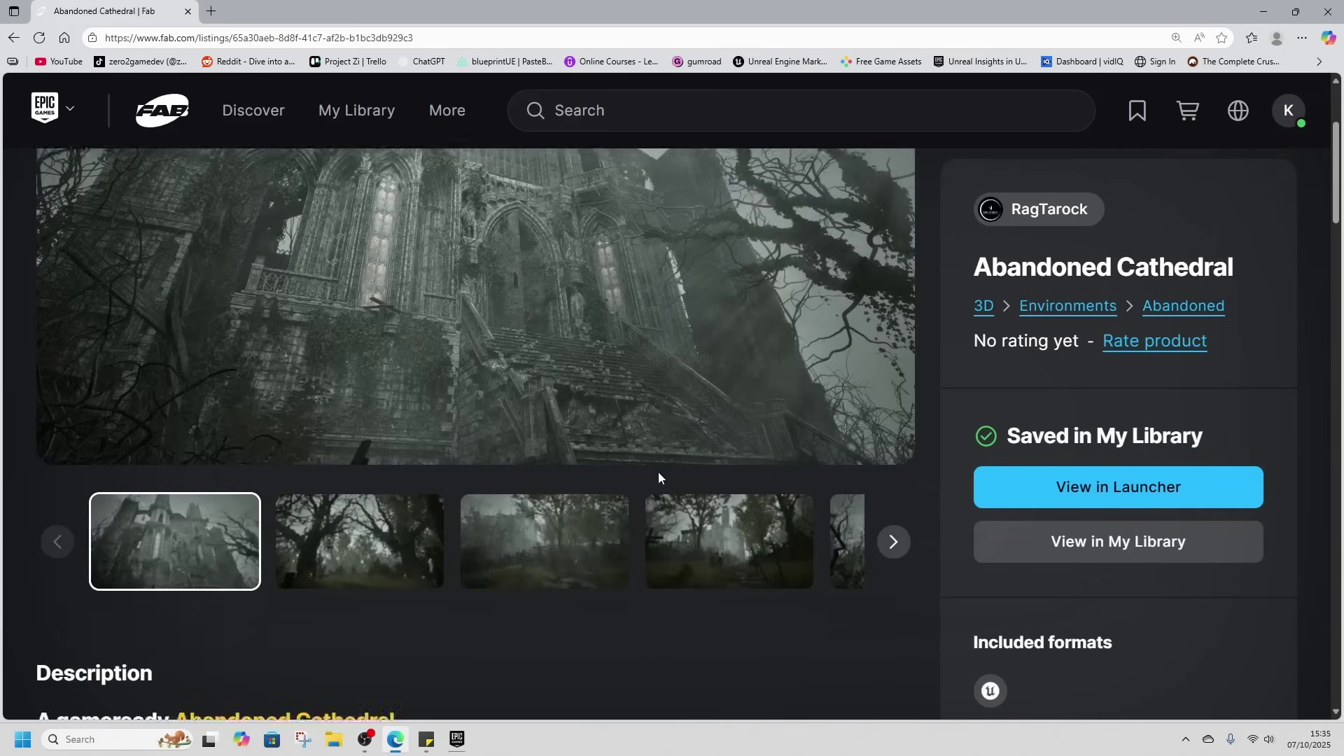
{"action": "scroll", "coordinate": [660, 478], "scroll_direction": "up", "scroll_amount": 2}
{"action": "left_click", "coordinate": [354, 682]}
{"action": "left_click", "coordinate": [590, 659]}
{"action": "left_click", "coordinate": [729, 668]}
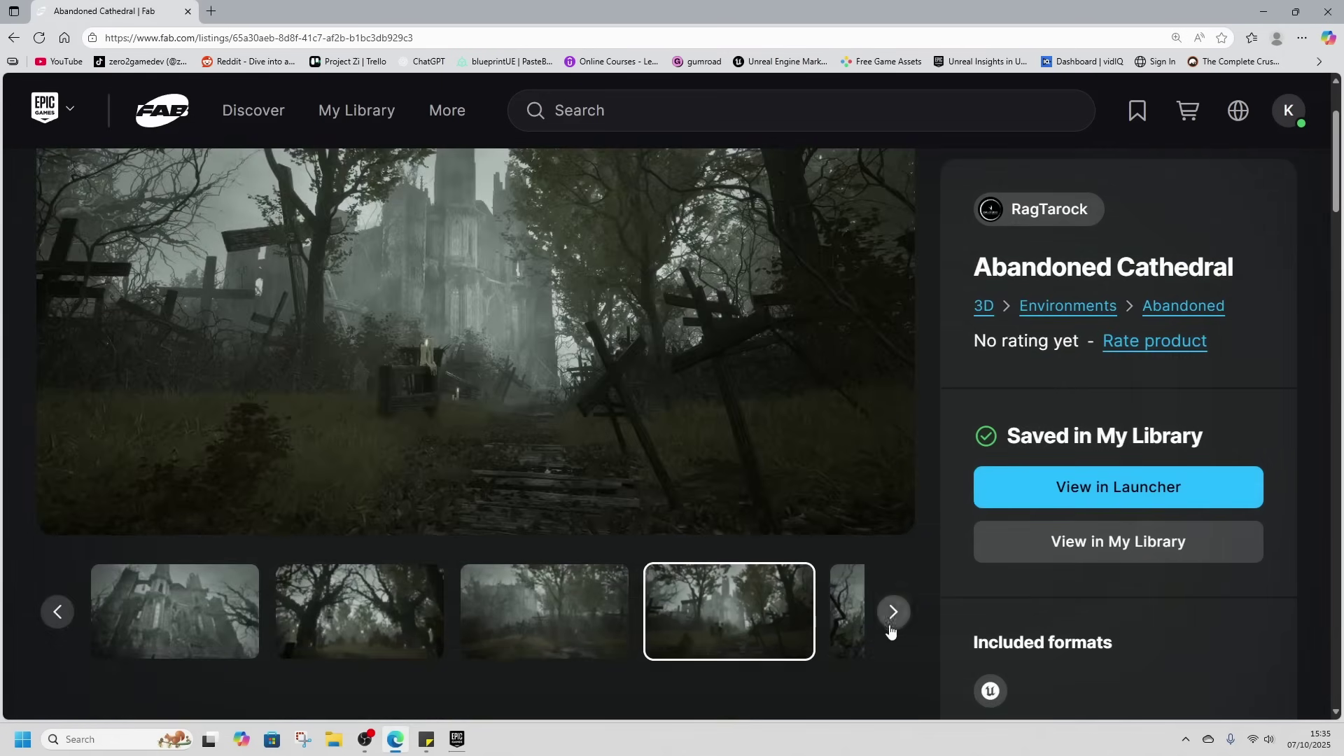
{"action": "left_click", "coordinate": [892, 612]}
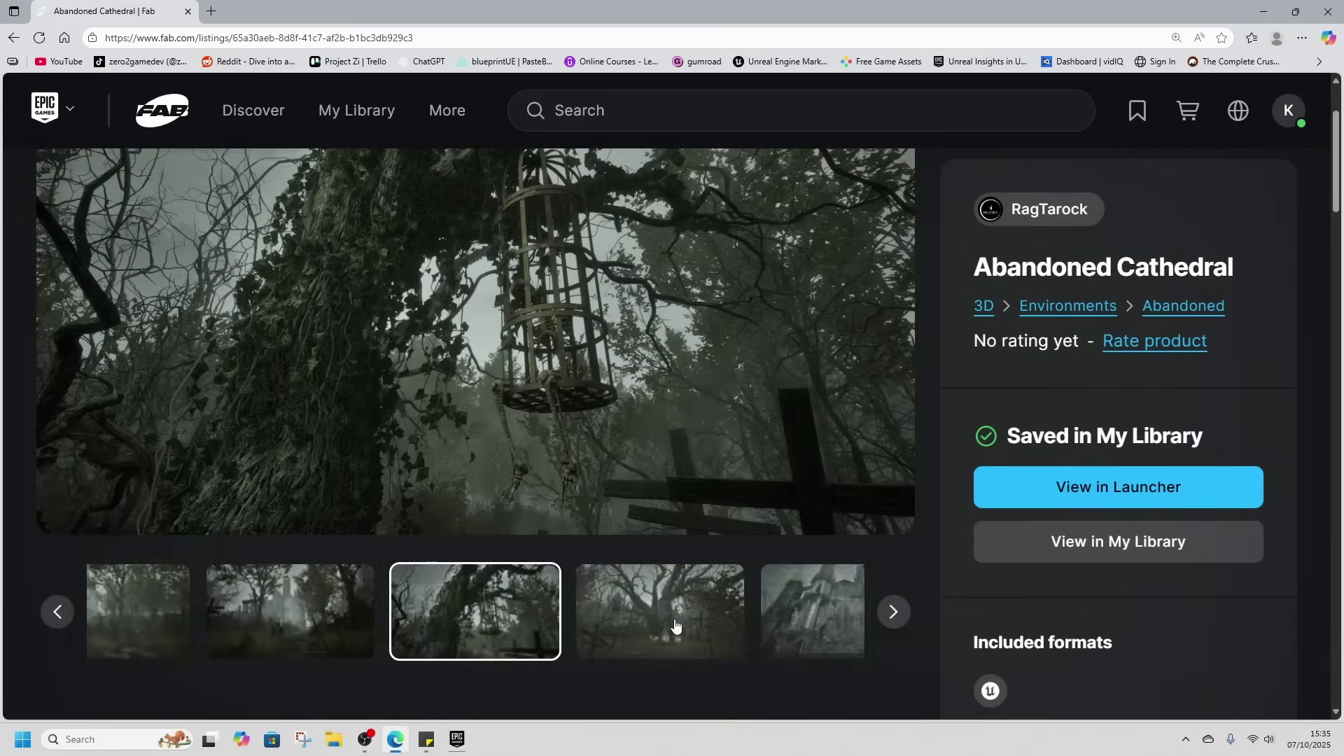
{"action": "left_click", "coordinate": [672, 625]}
{"action": "left_click", "coordinate": [893, 611]}
{"action": "left_click", "coordinate": [892, 612]}
{"action": "left_click", "coordinate": [638, 625]}
{"action": "left_click", "coordinate": [784, 622]}
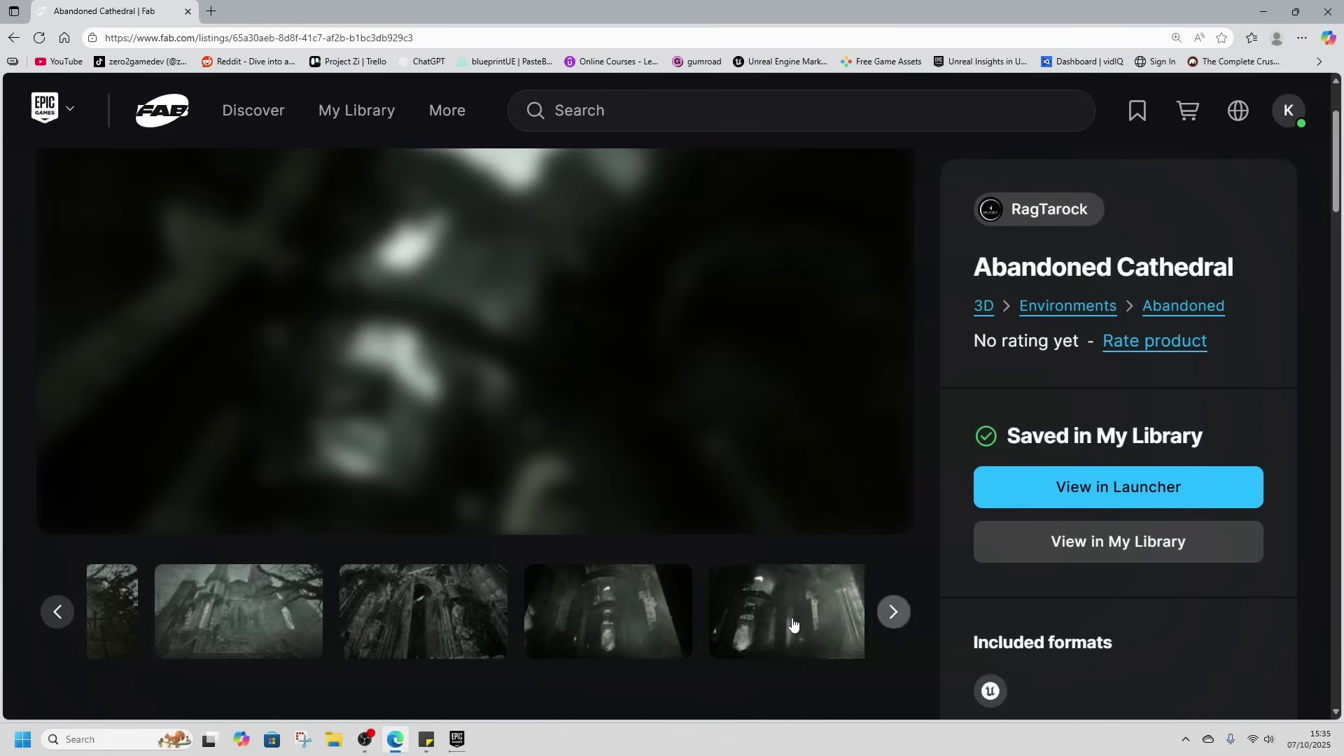
{"action": "left_click", "coordinate": [651, 614]}
{"action": "left_click", "coordinate": [788, 620]}
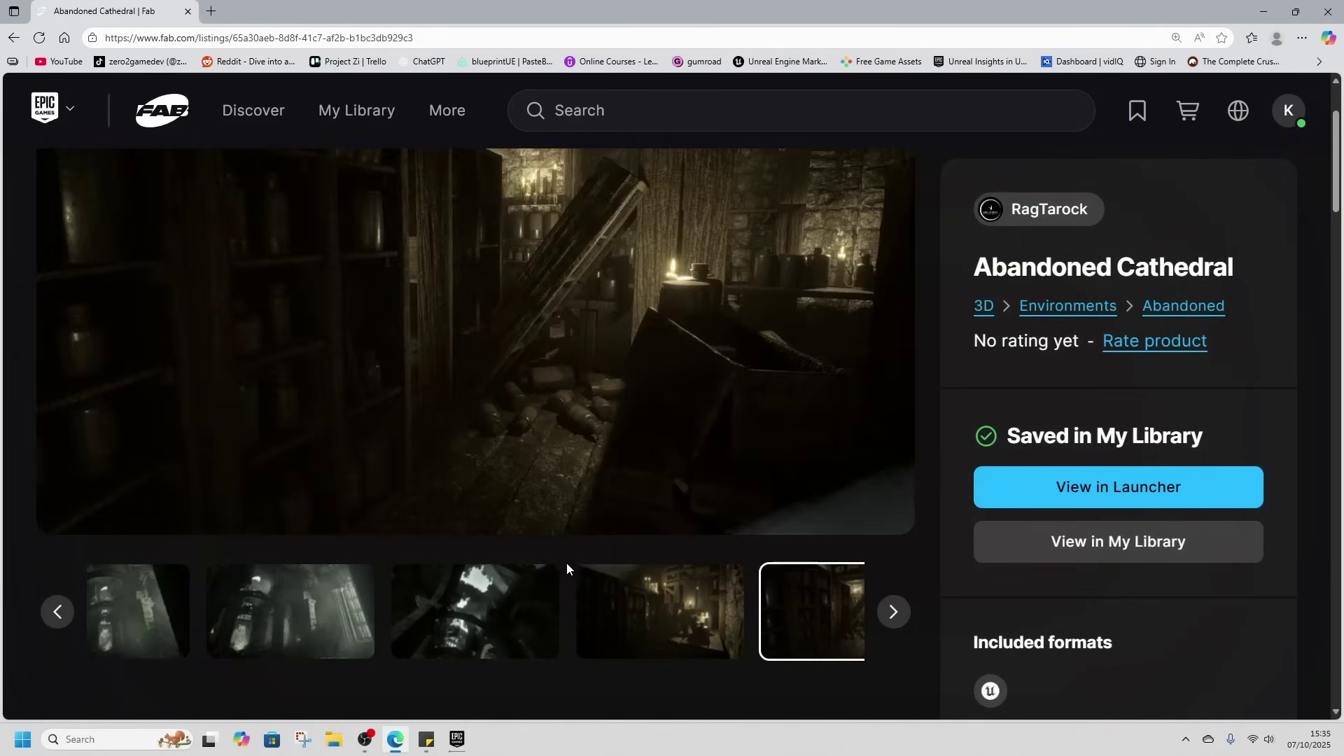
Read the Abandoned Cathedral description and Unreal Engine compatibility details, and return to the Limited-Time Free page.
{"action": "scroll", "coordinate": [498, 548], "scroll_direction": "down", "scroll_amount": 6}
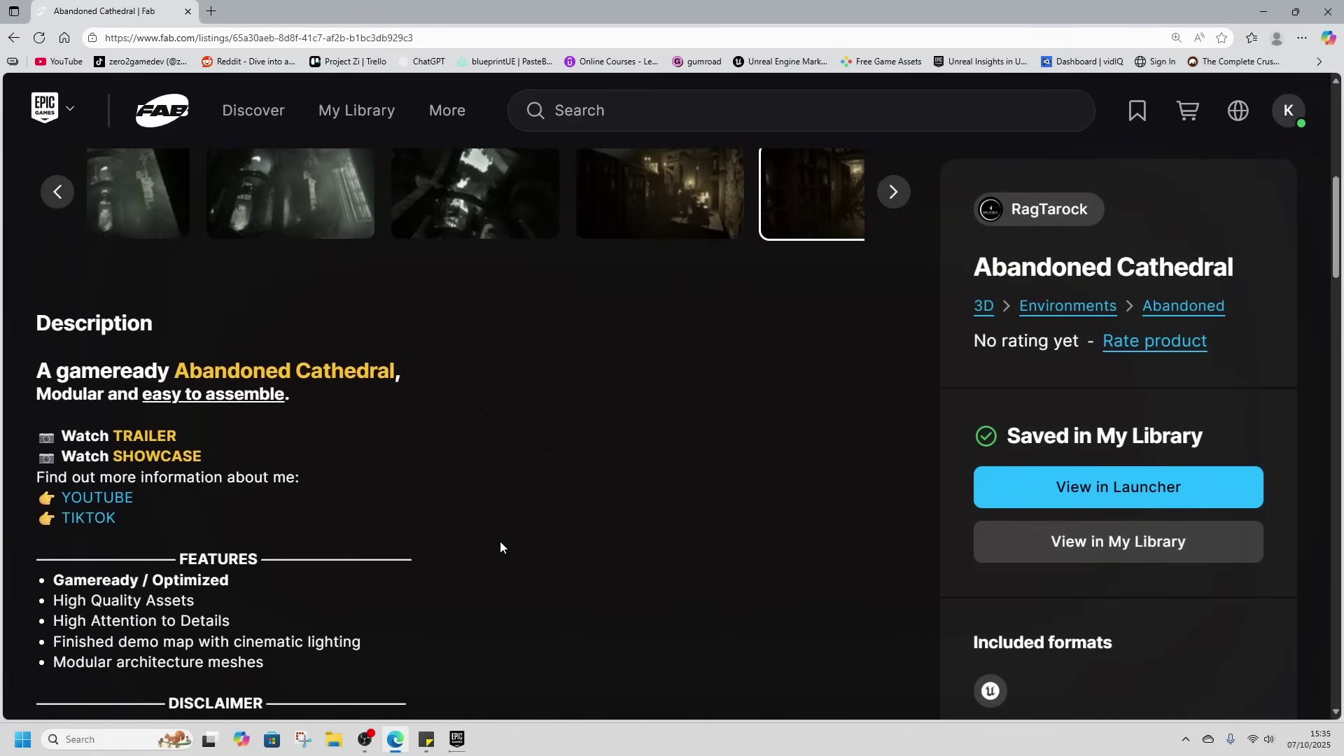
{"action": "scroll", "coordinate": [501, 547], "scroll_direction": "down", "scroll_amount": 7}
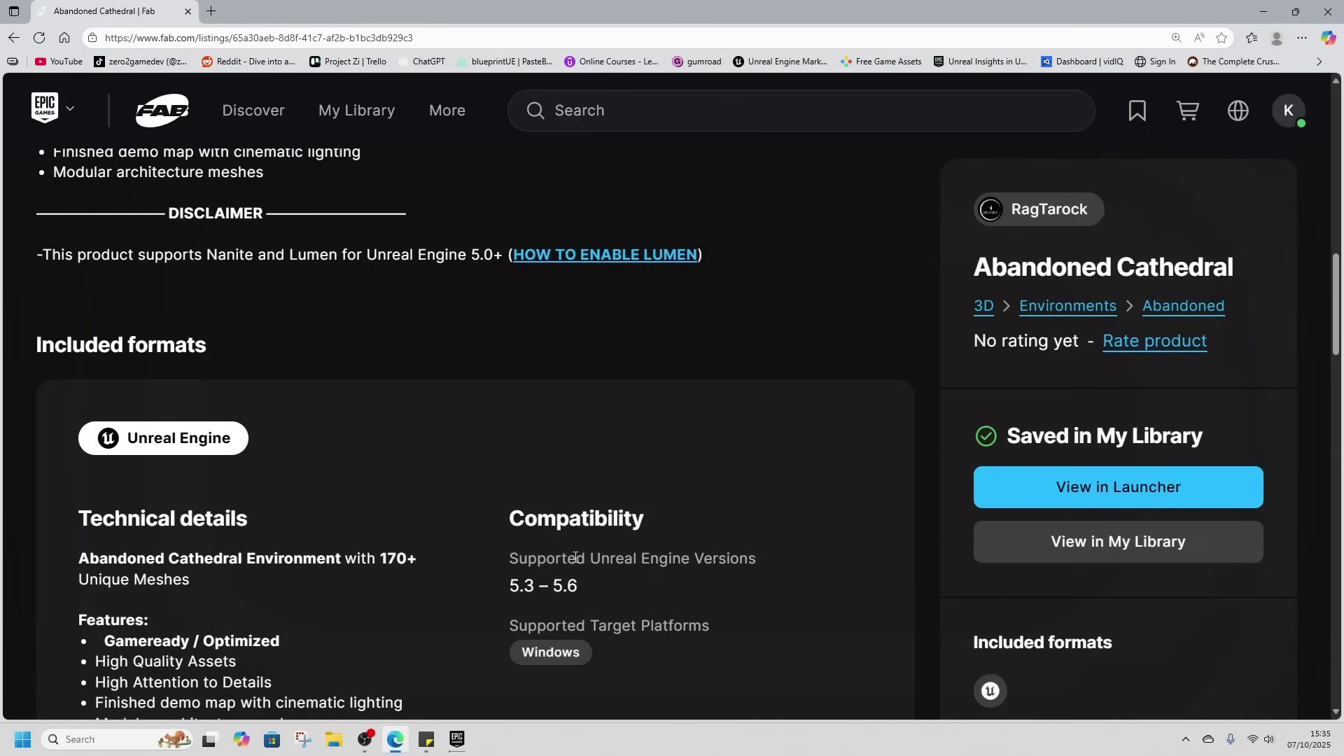
{"action": "key", "text": "alt+Left"}
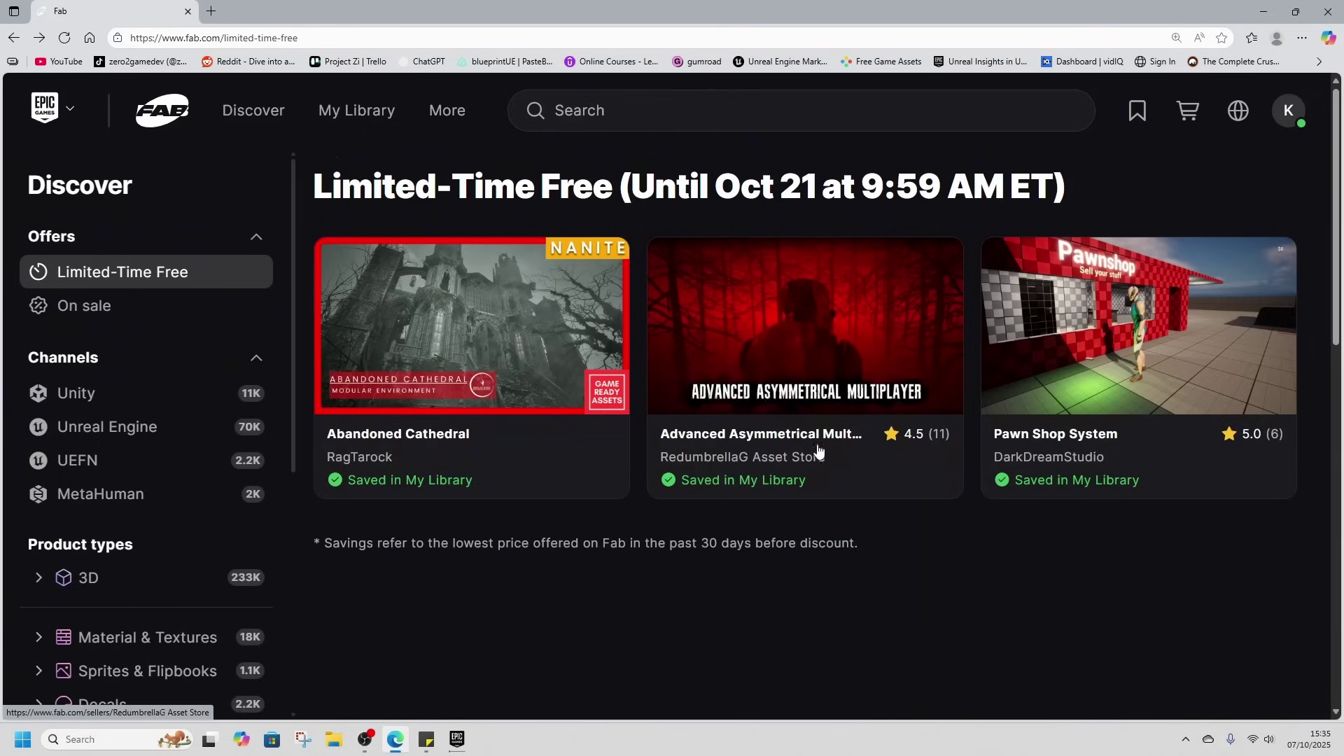
Open the Advanced Asymmetrical Multiplayer Template listing and look through its gallery up to the last preview image.
{"action": "left_click", "coordinate": [834, 345]}
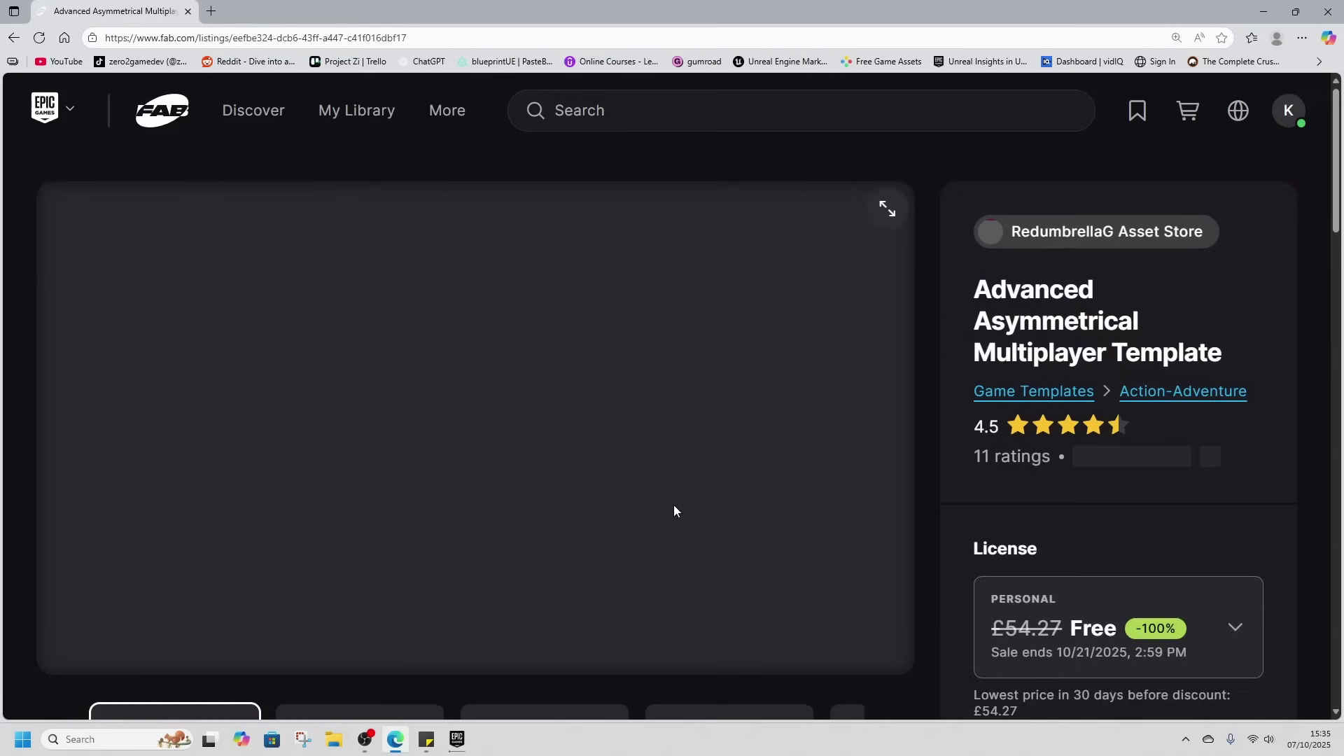
{"action": "scroll", "coordinate": [560, 521], "scroll_direction": "down", "scroll_amount": 2}
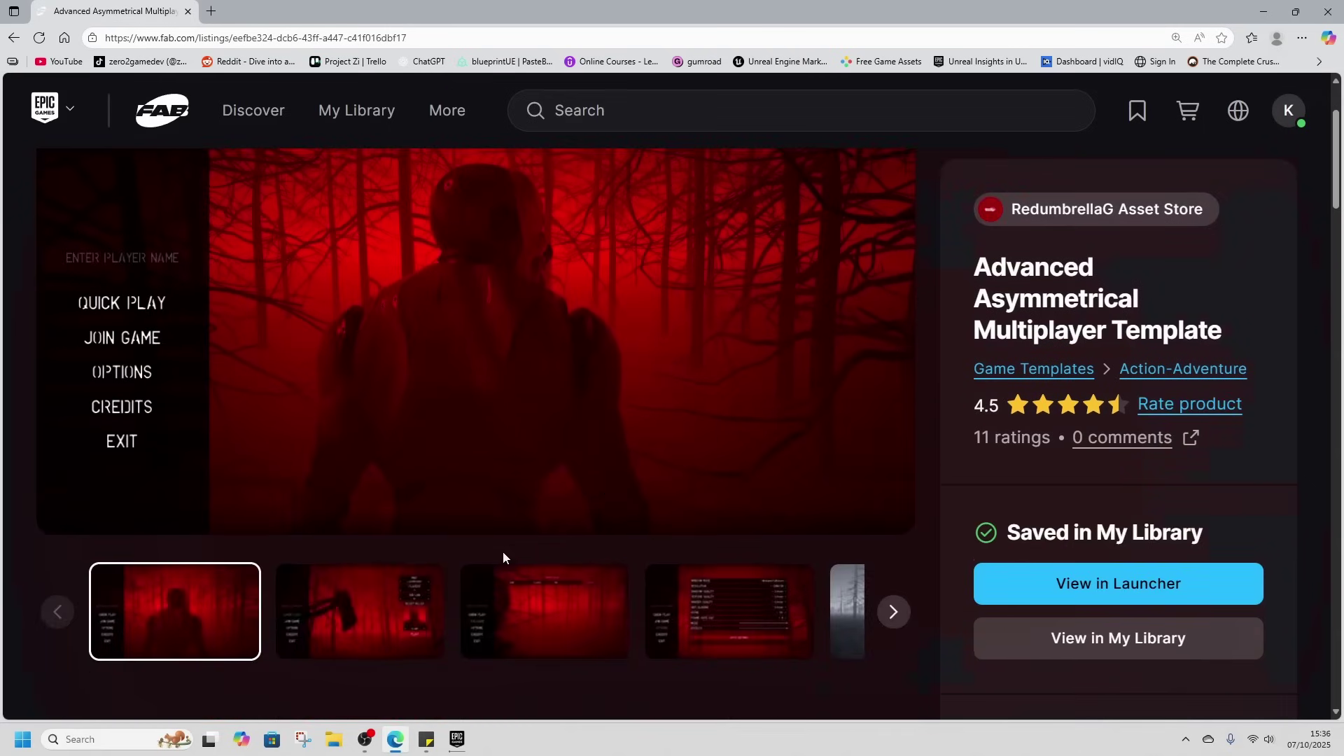
{"action": "left_click", "coordinate": [396, 621]}
{"action": "left_click", "coordinate": [544, 620]}
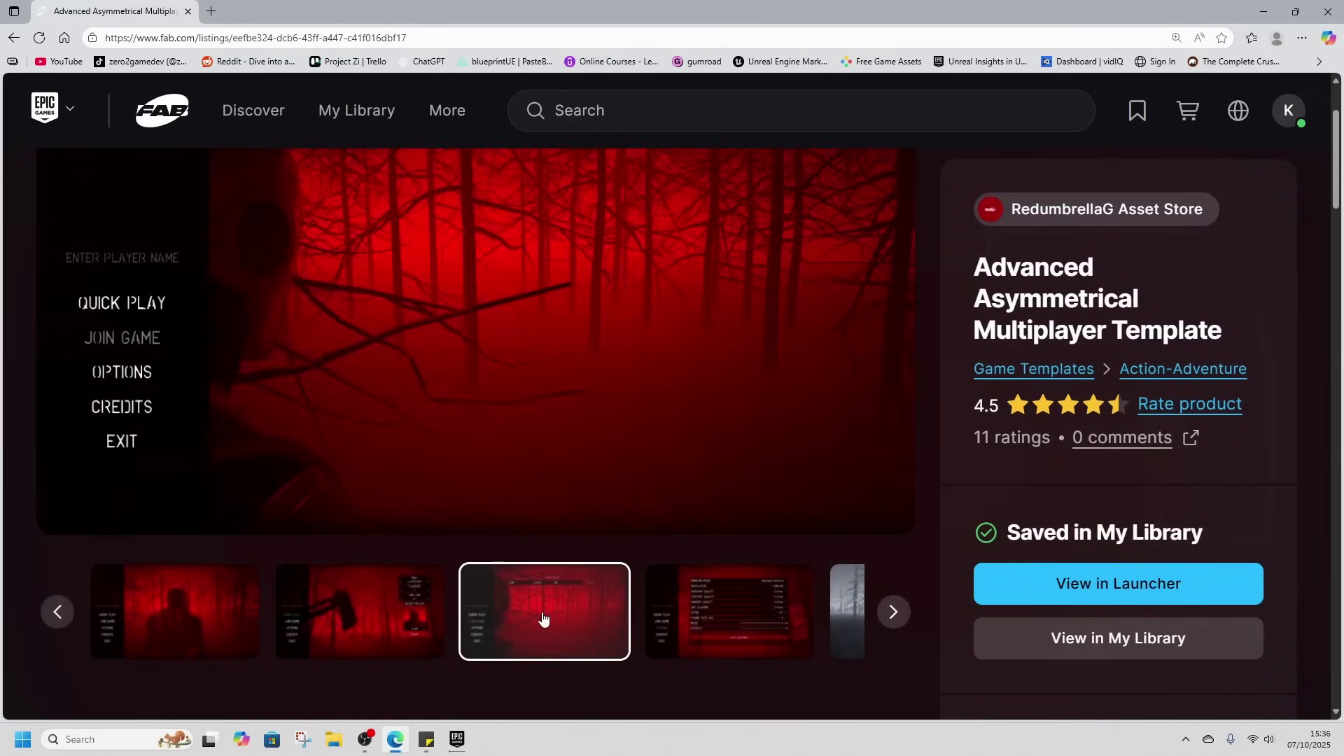
{"action": "left_click", "coordinate": [714, 611]}
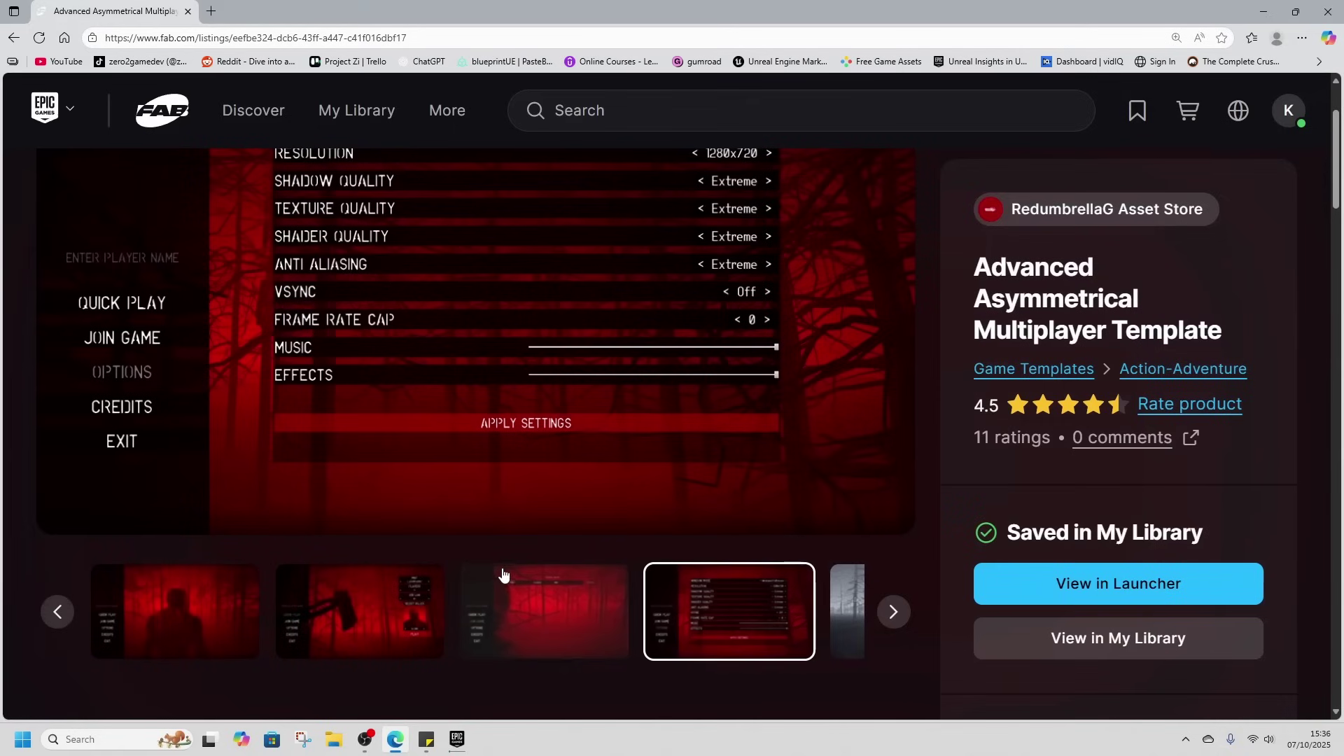
{"action": "left_click", "coordinate": [894, 615]}
{"action": "left_click", "coordinate": [723, 618]}
{"action": "left_click", "coordinate": [810, 615]}
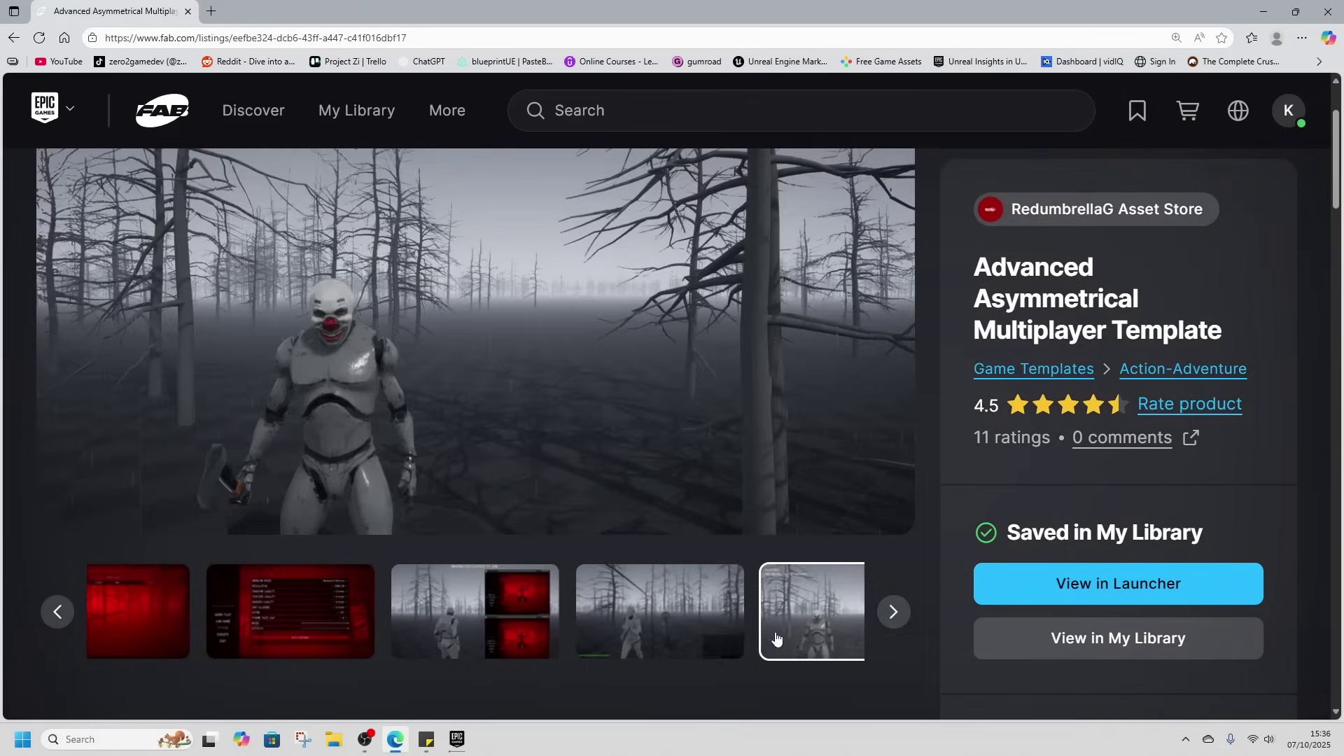
{"action": "left_click", "coordinate": [894, 613]}
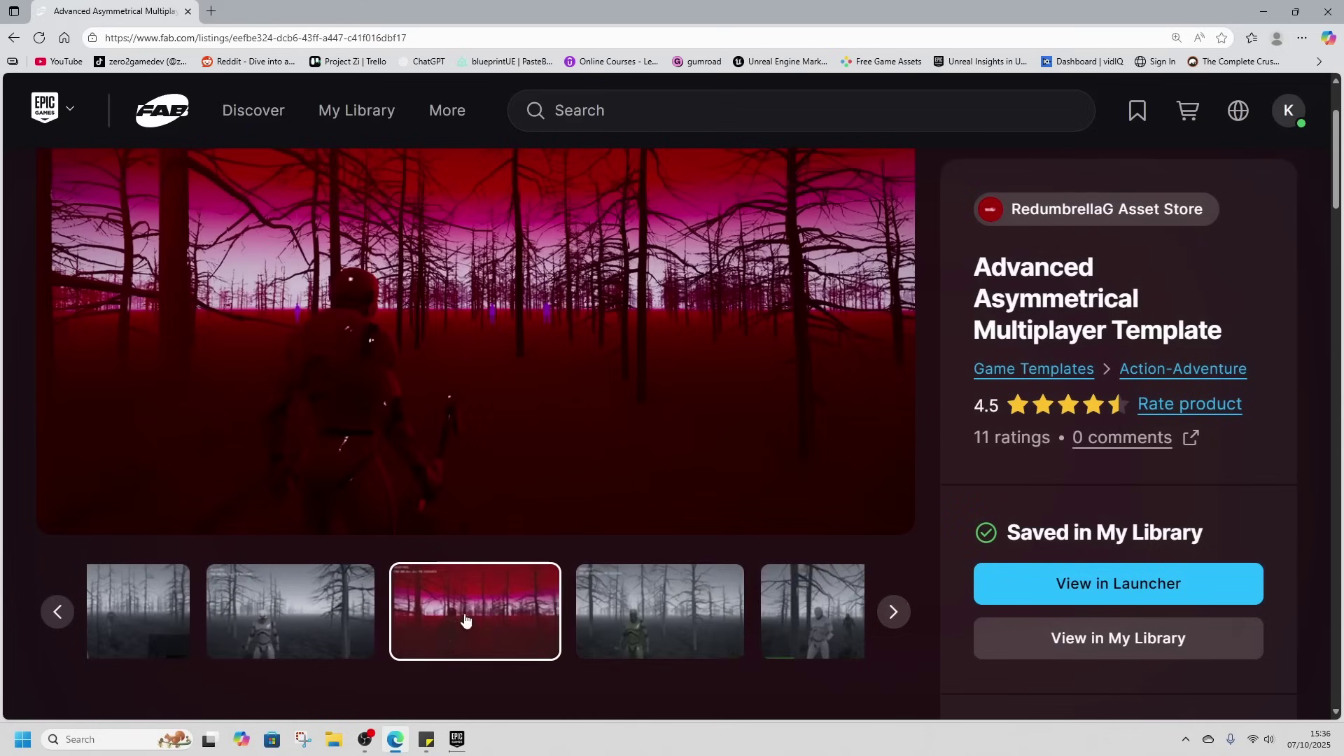
{"action": "left_click", "coordinate": [658, 614]}
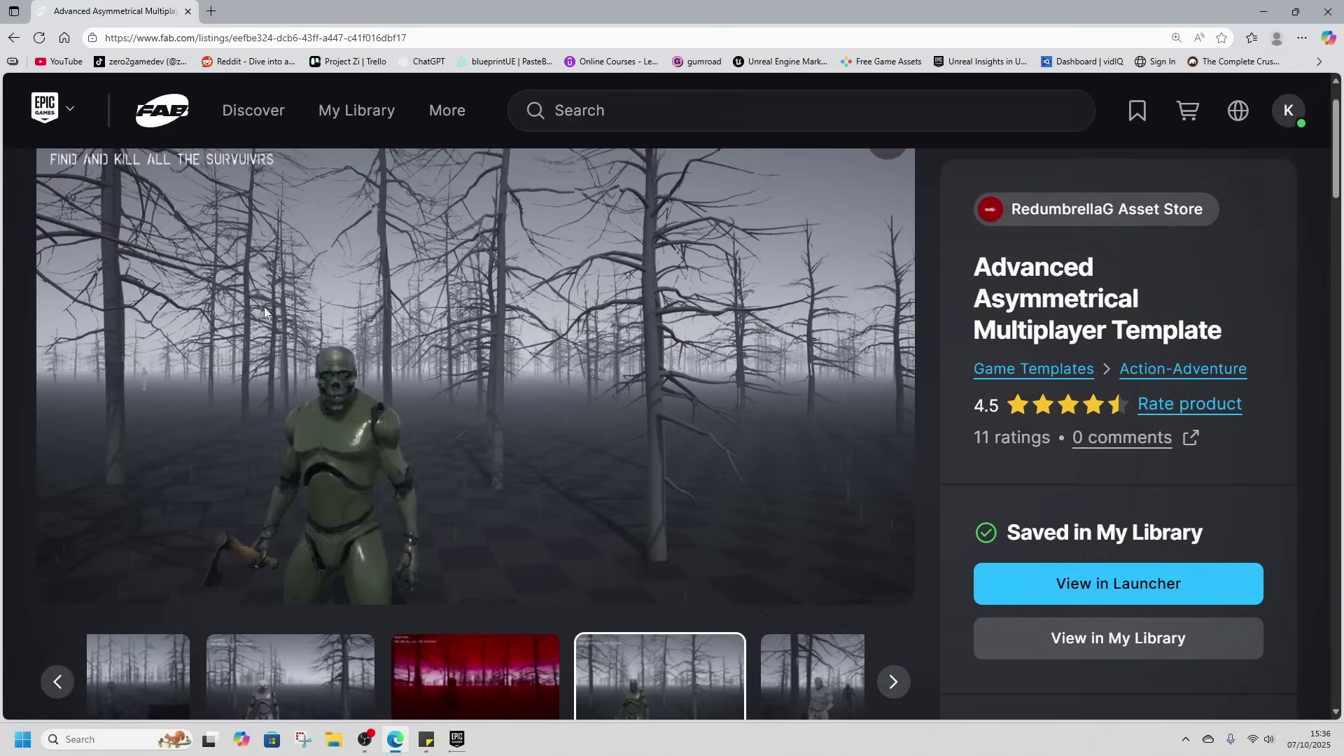
{"action": "scroll", "coordinate": [729, 461], "scroll_direction": "down", "scroll_amount": 1}
{"action": "left_click", "coordinate": [889, 613]}
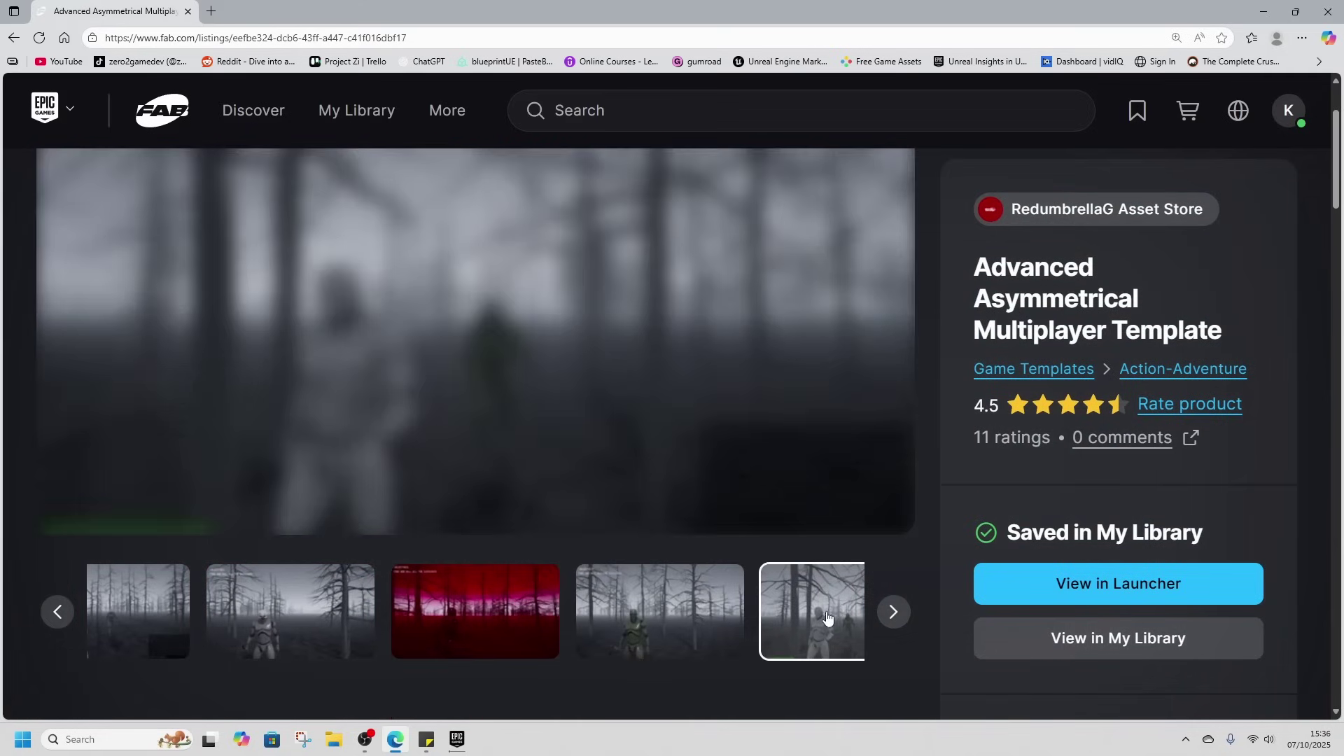
{"action": "left_click", "coordinate": [889, 613]}
{"action": "left_click", "coordinate": [581, 634]}
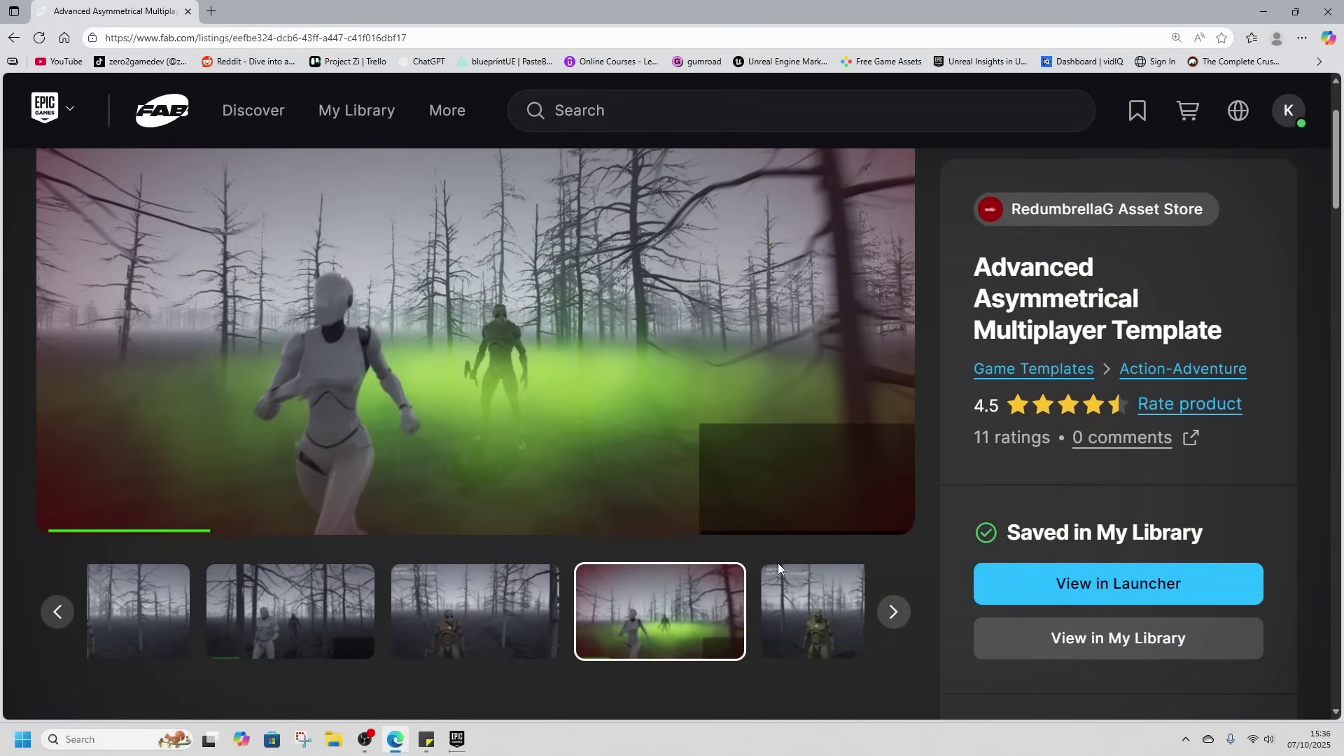
{"action": "left_click", "coordinate": [798, 602]}
{"action": "left_click", "coordinate": [893, 612]}
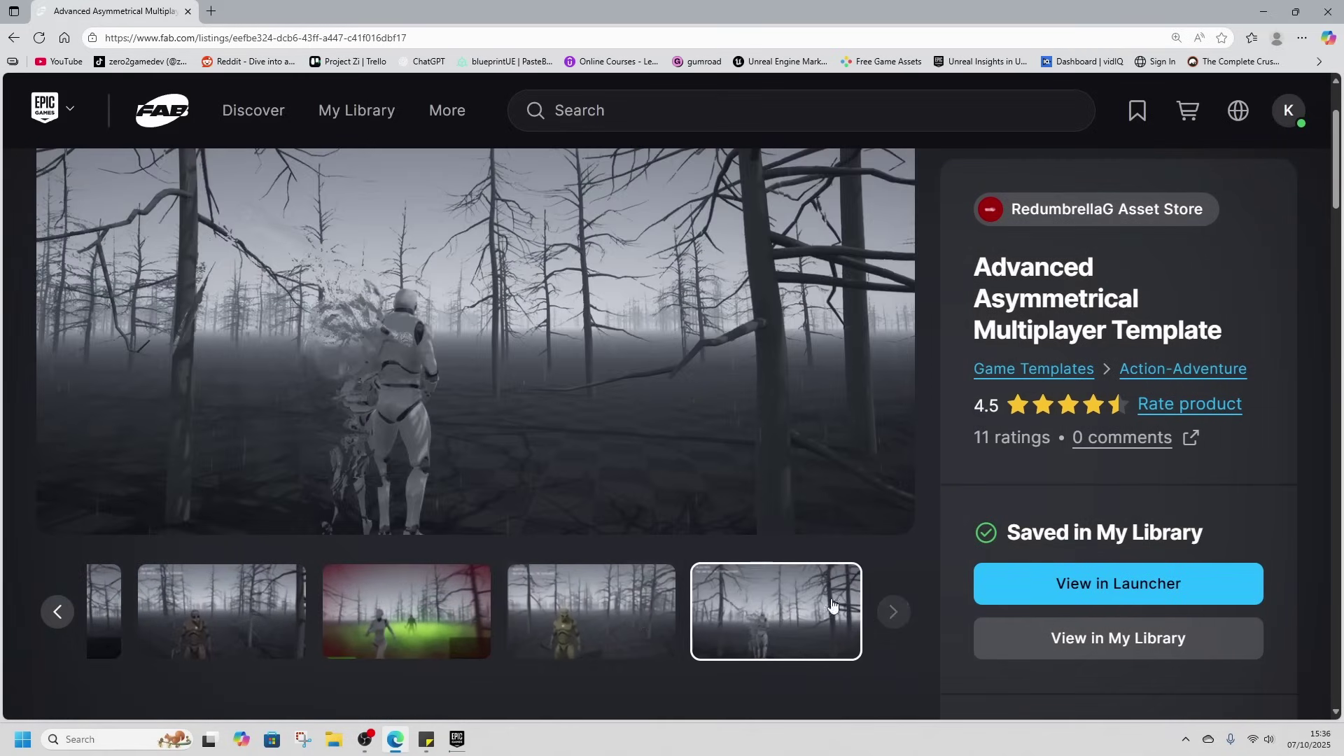
Read the description of the Advanced Asymmetrical Multiplayer Template.
{"action": "scroll", "coordinate": [537, 601], "scroll_direction": "down", "scroll_amount": 2}
{"action": "scroll", "coordinate": [623, 558], "scroll_direction": "down", "scroll_amount": 3}
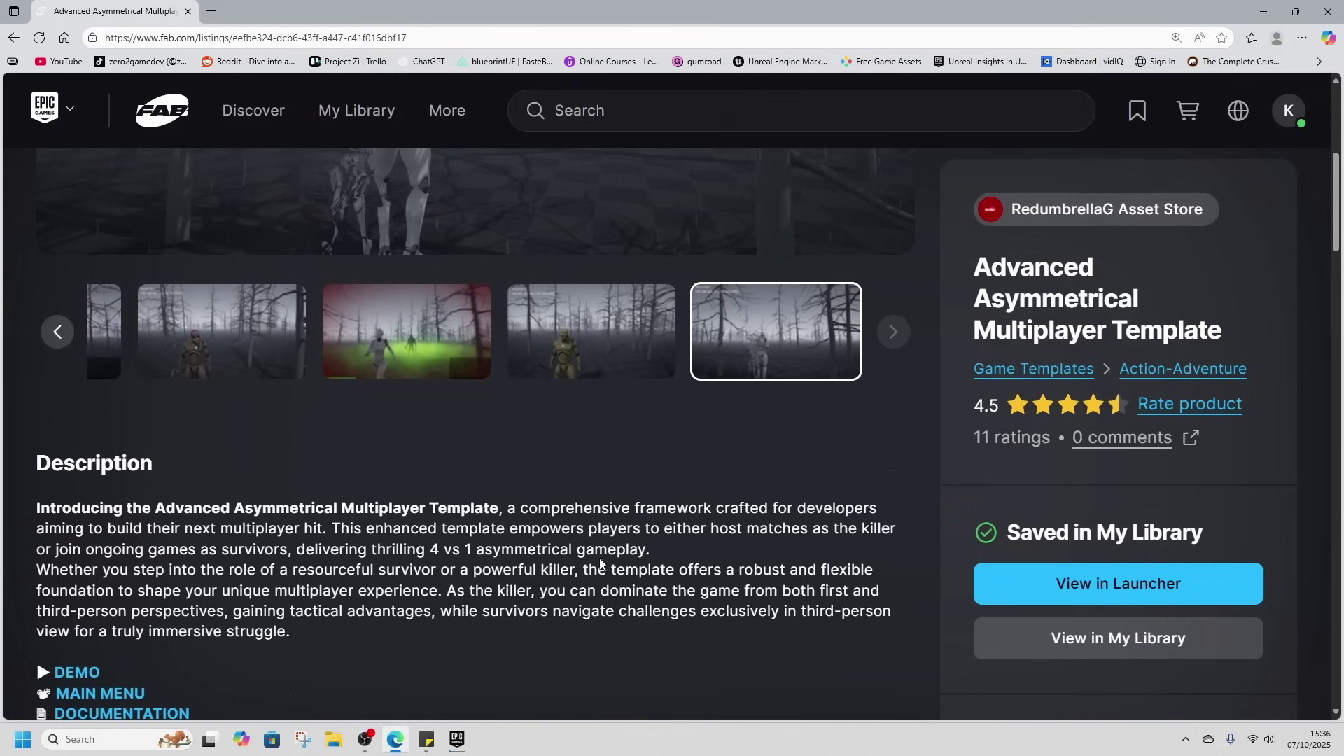
{"action": "scroll", "coordinate": [658, 546], "scroll_direction": "down", "scroll_amount": 1}
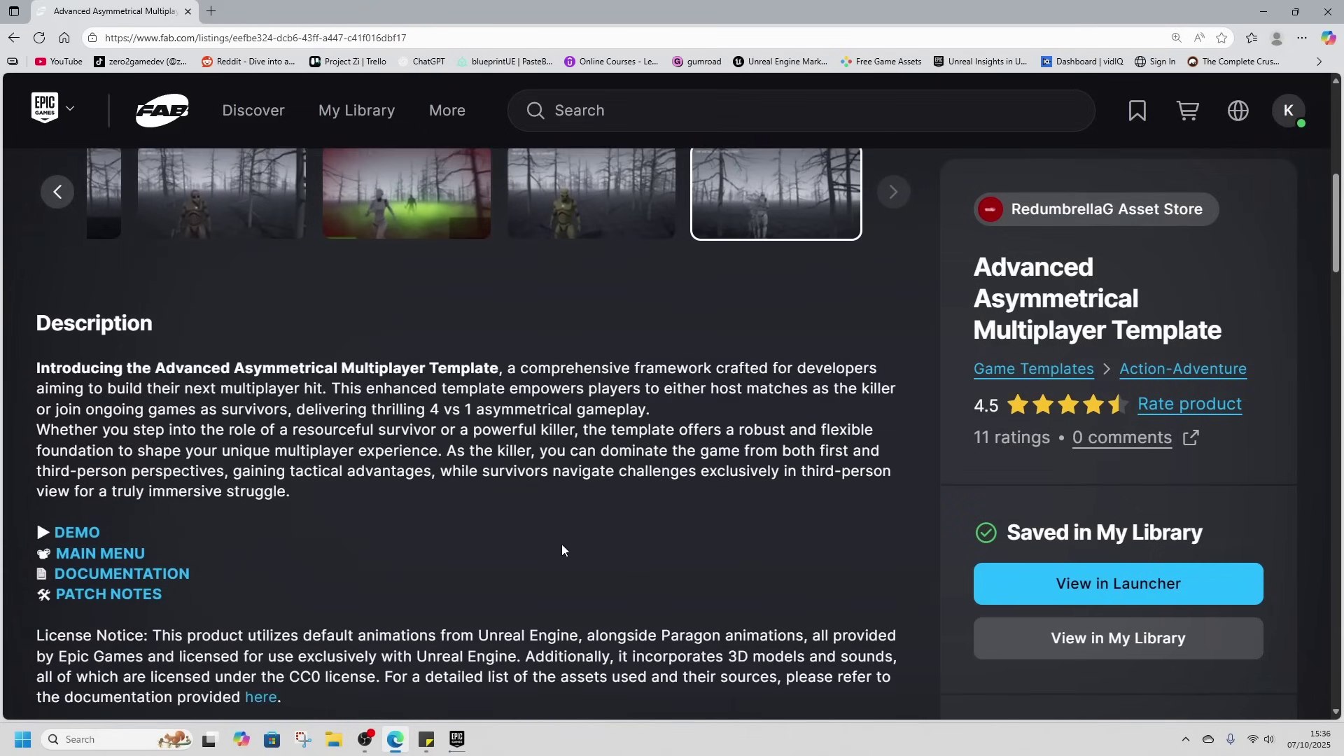
{"action": "scroll", "coordinate": [564, 550], "scroll_direction": "down", "scroll_amount": 2}
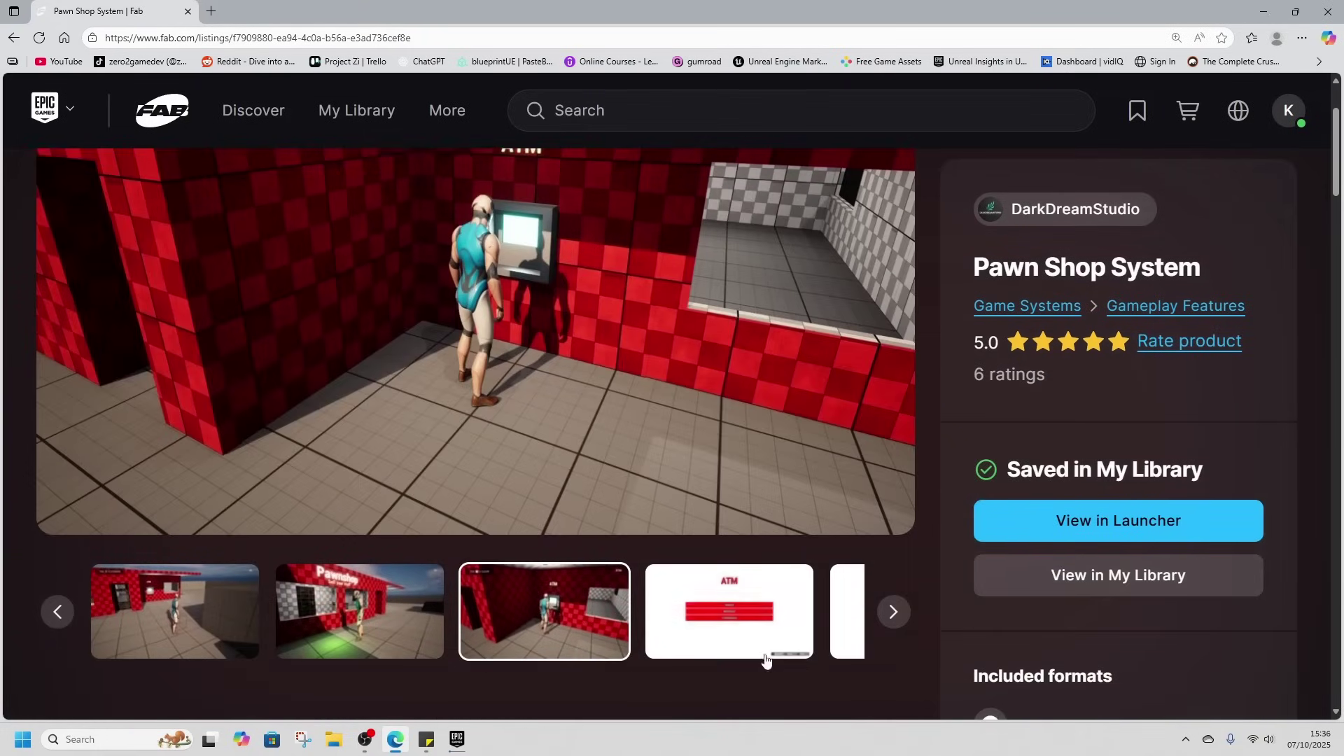
View the Pawn Shop System's ATM, transactions and shopkeeper previews, and go back to the gallery's first image.
{"action": "left_click", "coordinate": [766, 660]}
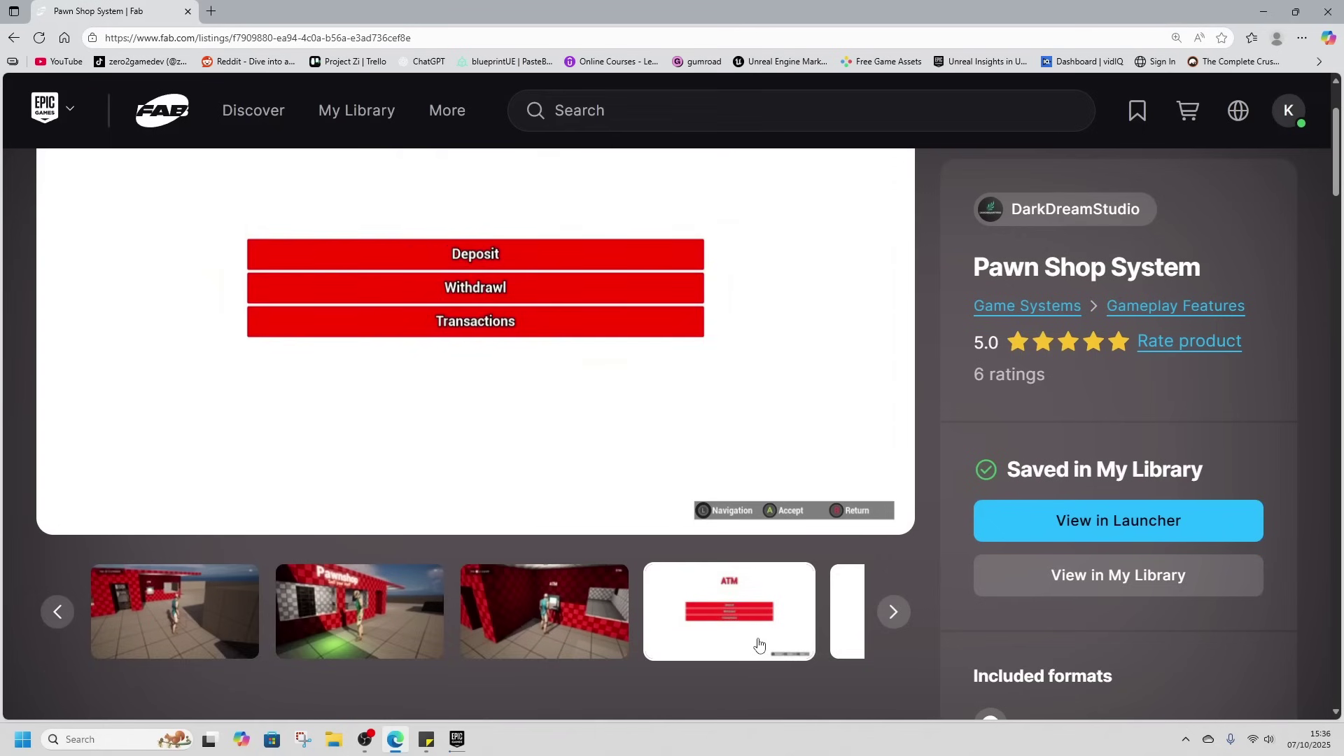
{"action": "left_click", "coordinate": [848, 685]}
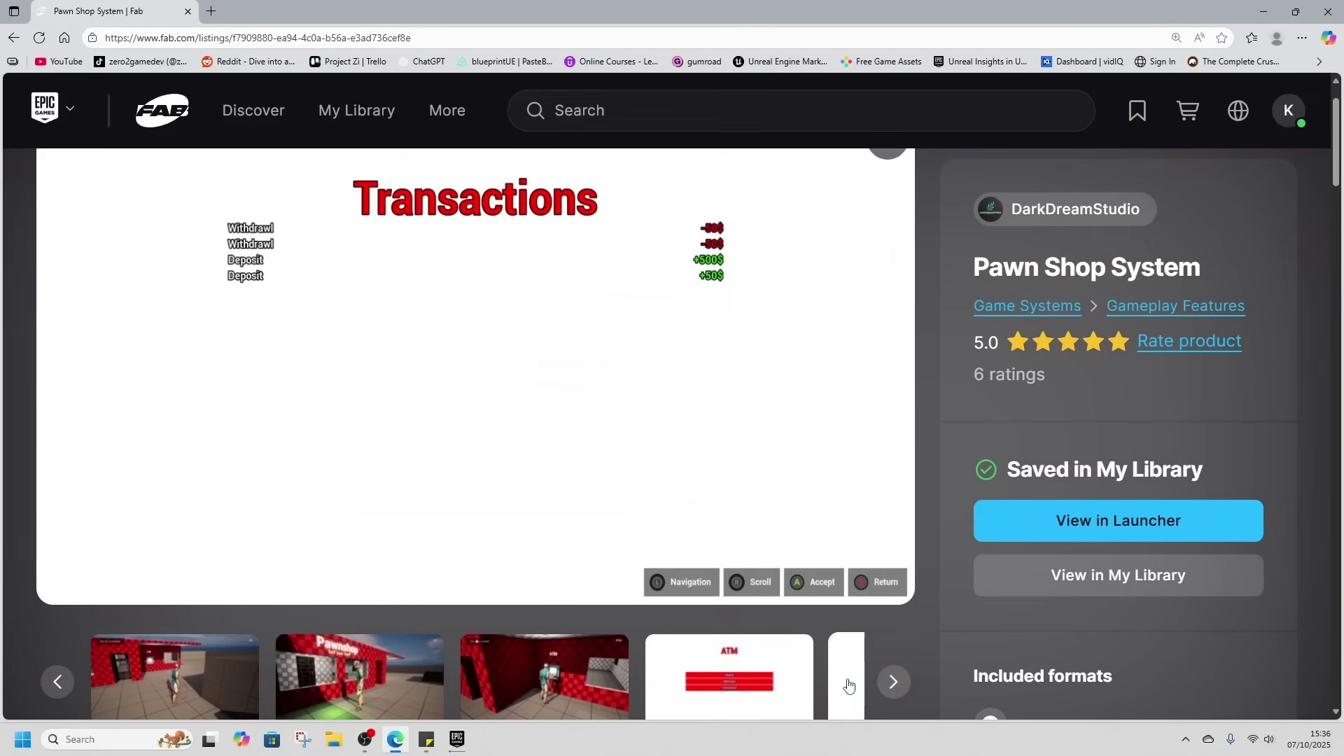
{"action": "left_click", "coordinate": [894, 685]}
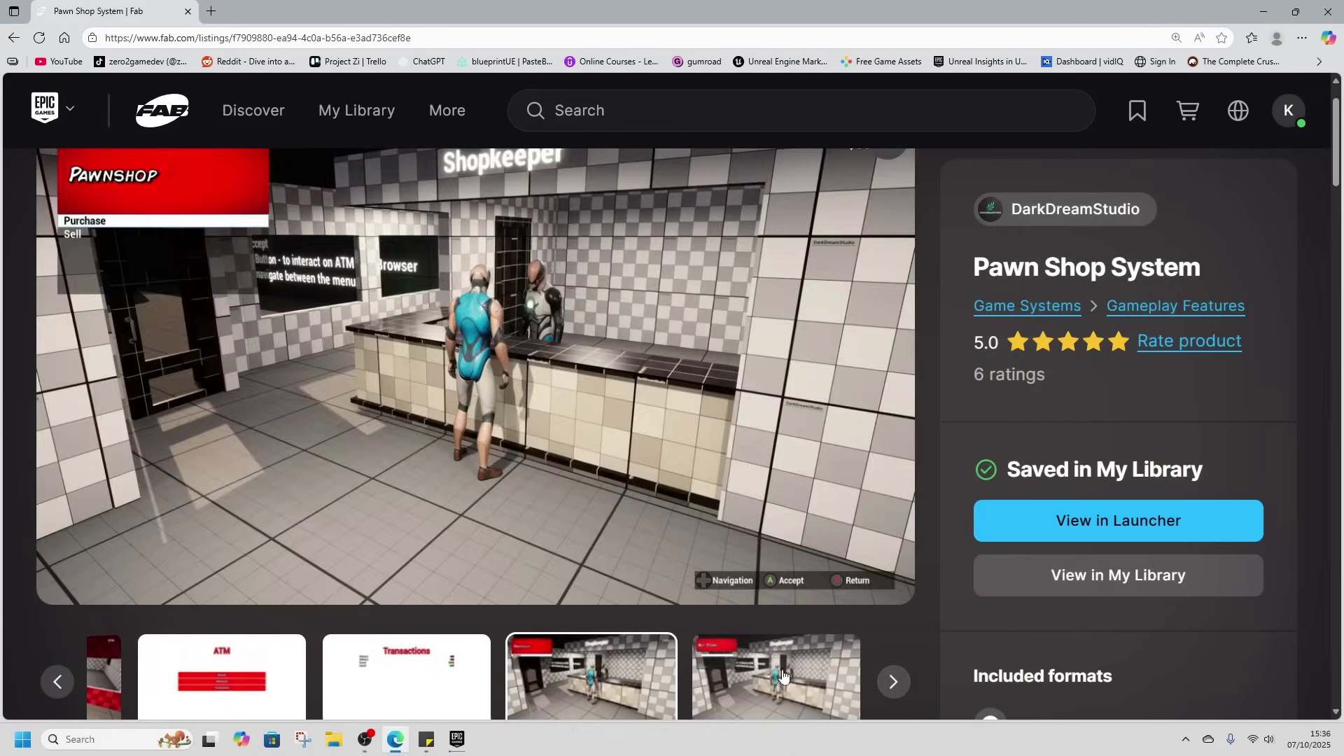
{"action": "left_click", "coordinate": [785, 679]}
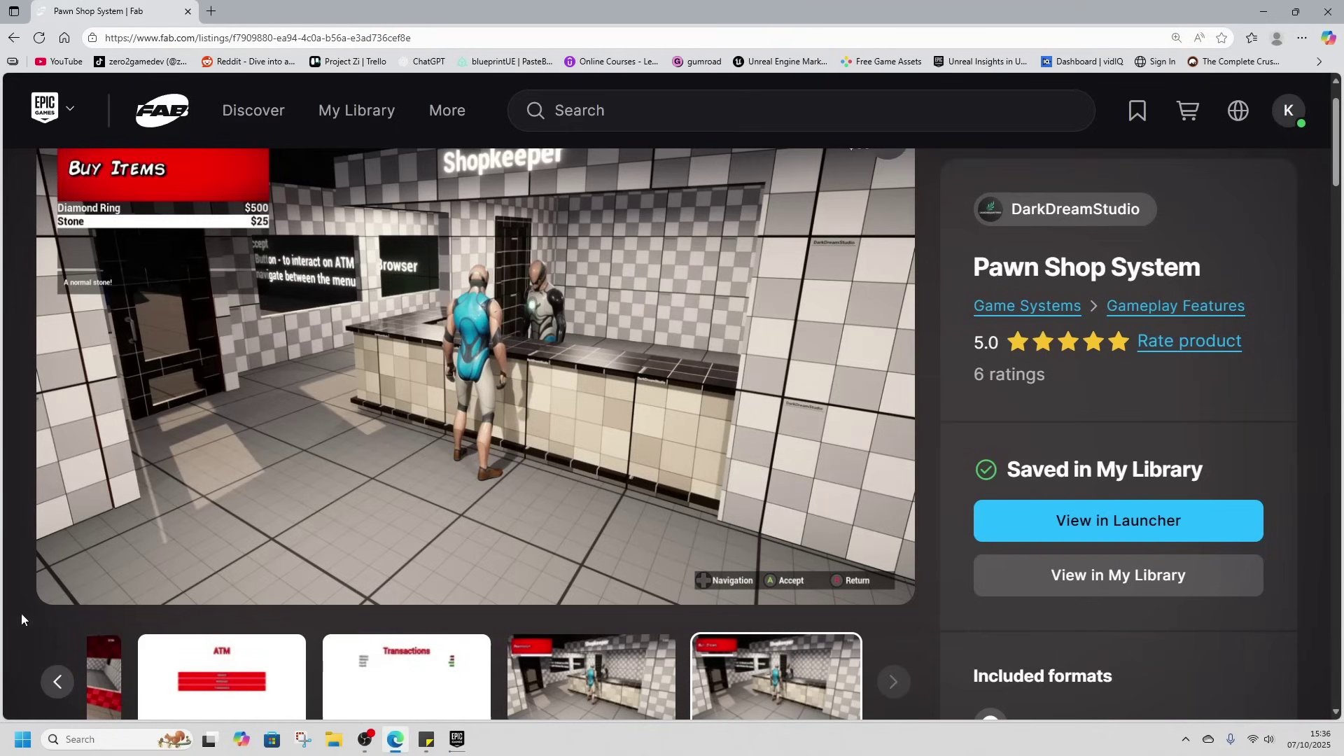
{"action": "left_click", "coordinate": [58, 683]}
{"action": "left_click", "coordinate": [58, 683]}
{"action": "left_click", "coordinate": [57, 682]}
{"action": "left_click", "coordinate": [58, 683]}
{"action": "left_click", "coordinate": [57, 682]}
{"action": "left_click", "coordinate": [58, 682]}
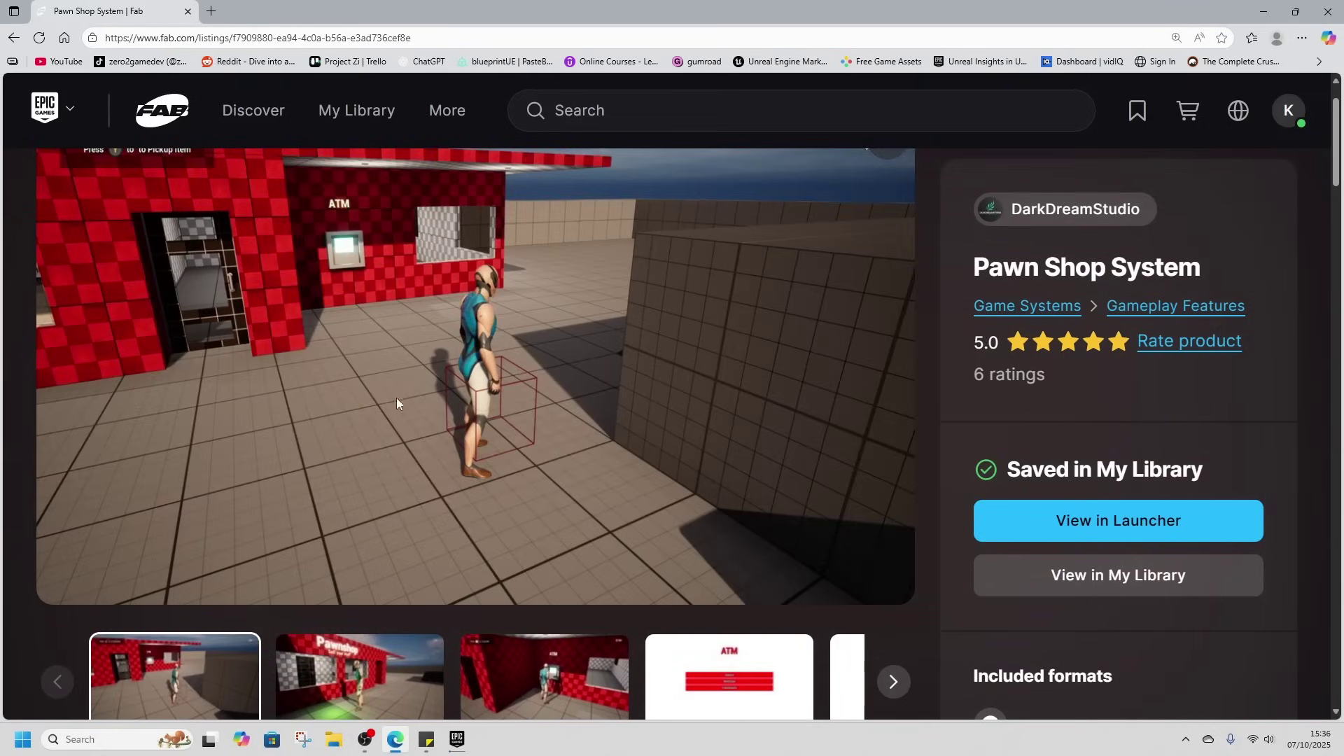
Read the Pawn Shop System's description and features, and return to its image gallery.
{"action": "scroll", "coordinate": [556, 454], "scroll_direction": "down", "scroll_amount": 4}
{"action": "scroll", "coordinate": [549, 507], "scroll_direction": "down", "scroll_amount": 3}
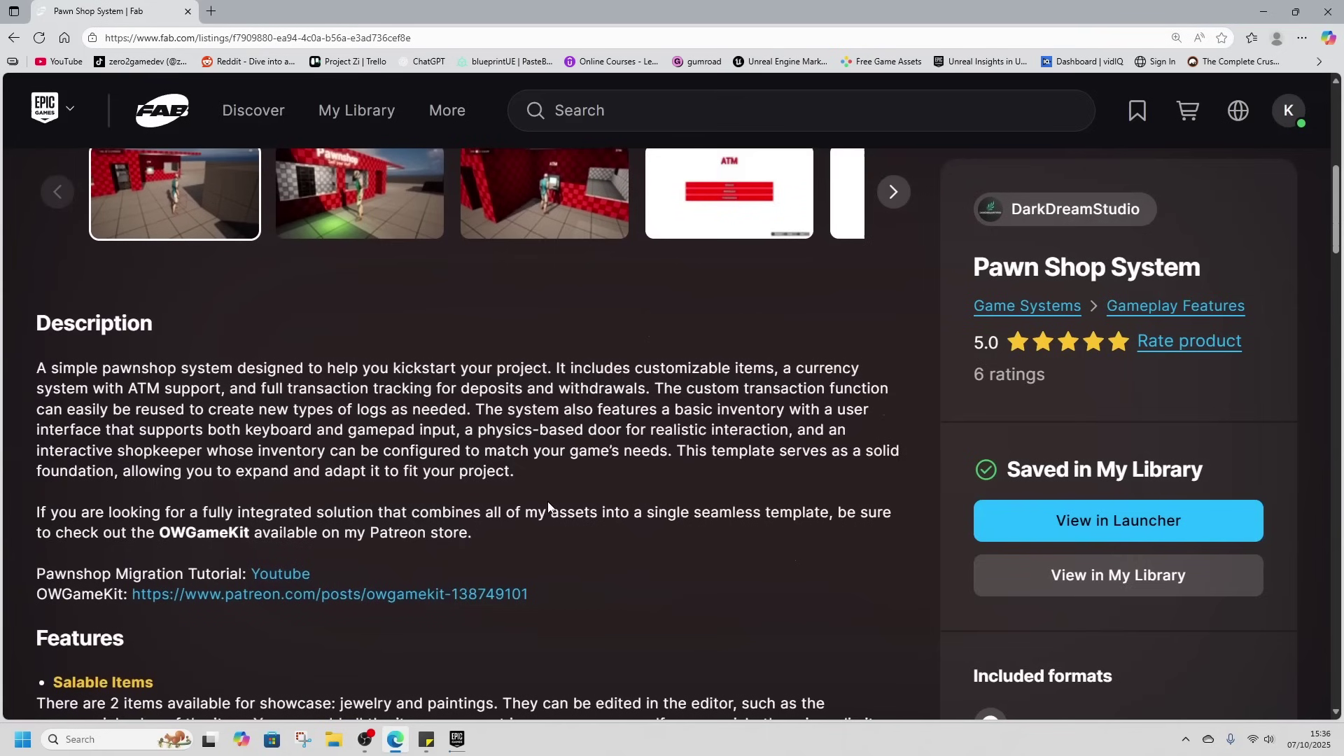
{"action": "scroll", "coordinate": [601, 502], "scroll_direction": "down", "scroll_amount": 2}
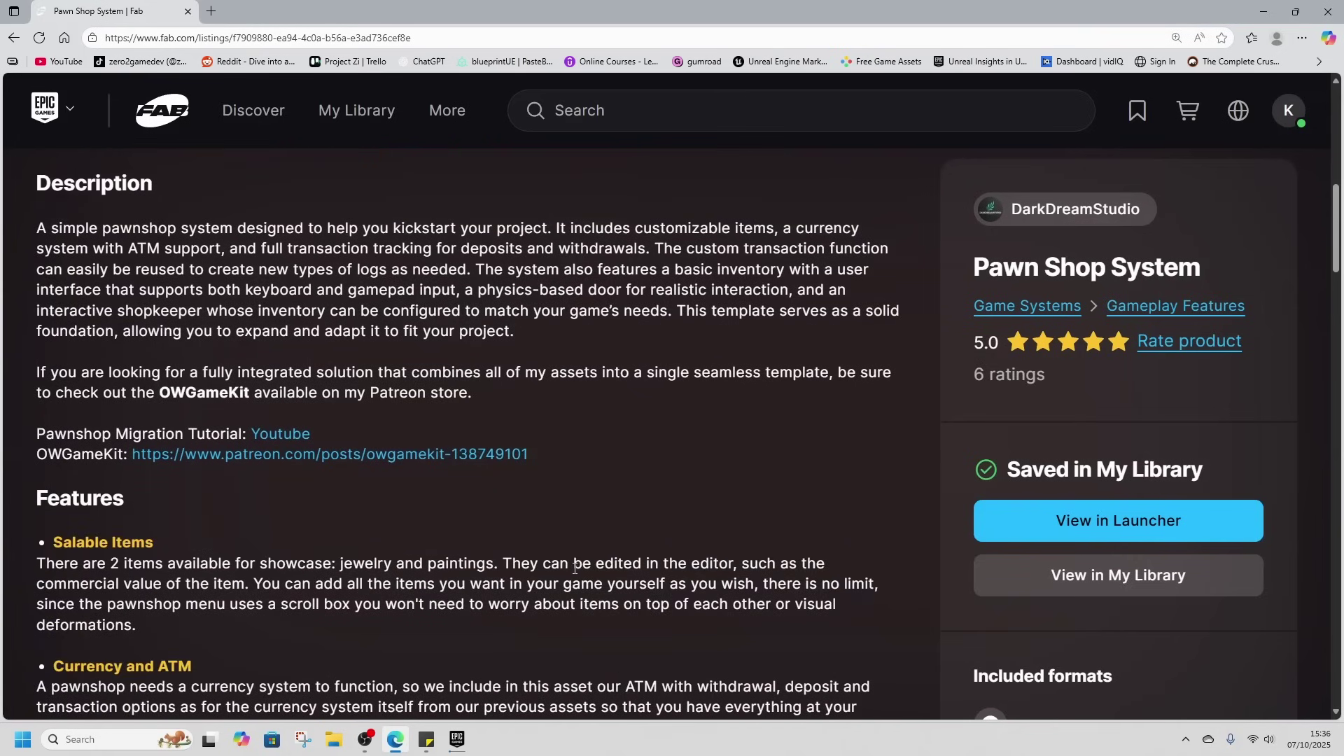
{"action": "scroll", "coordinate": [575, 568], "scroll_direction": "up", "scroll_amount": 9}
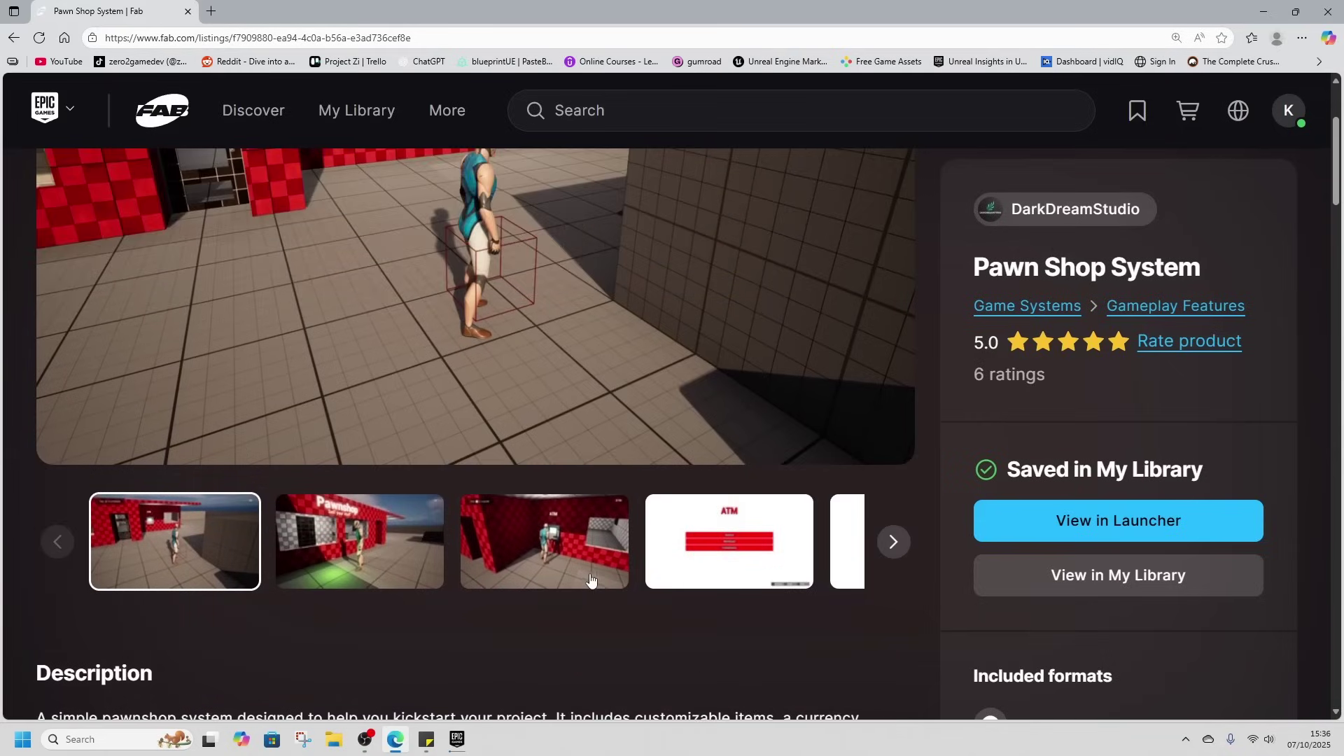
{"action": "scroll", "coordinate": [672, 503], "scroll_direction": "up", "scroll_amount": 1}
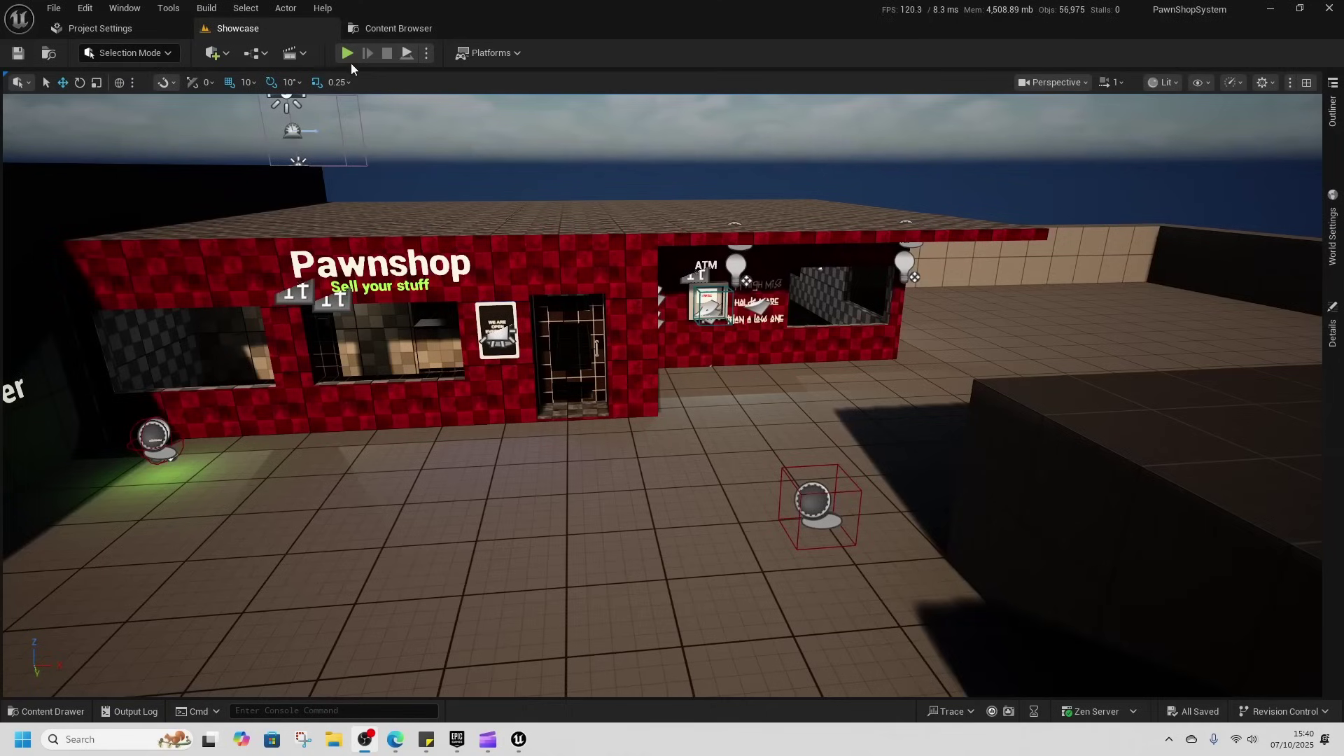
Play the Showcase level in Unreal Editor, walk the character to the item outside the pawnshop and pick it up.
{"action": "left_click", "coordinate": [349, 59]}
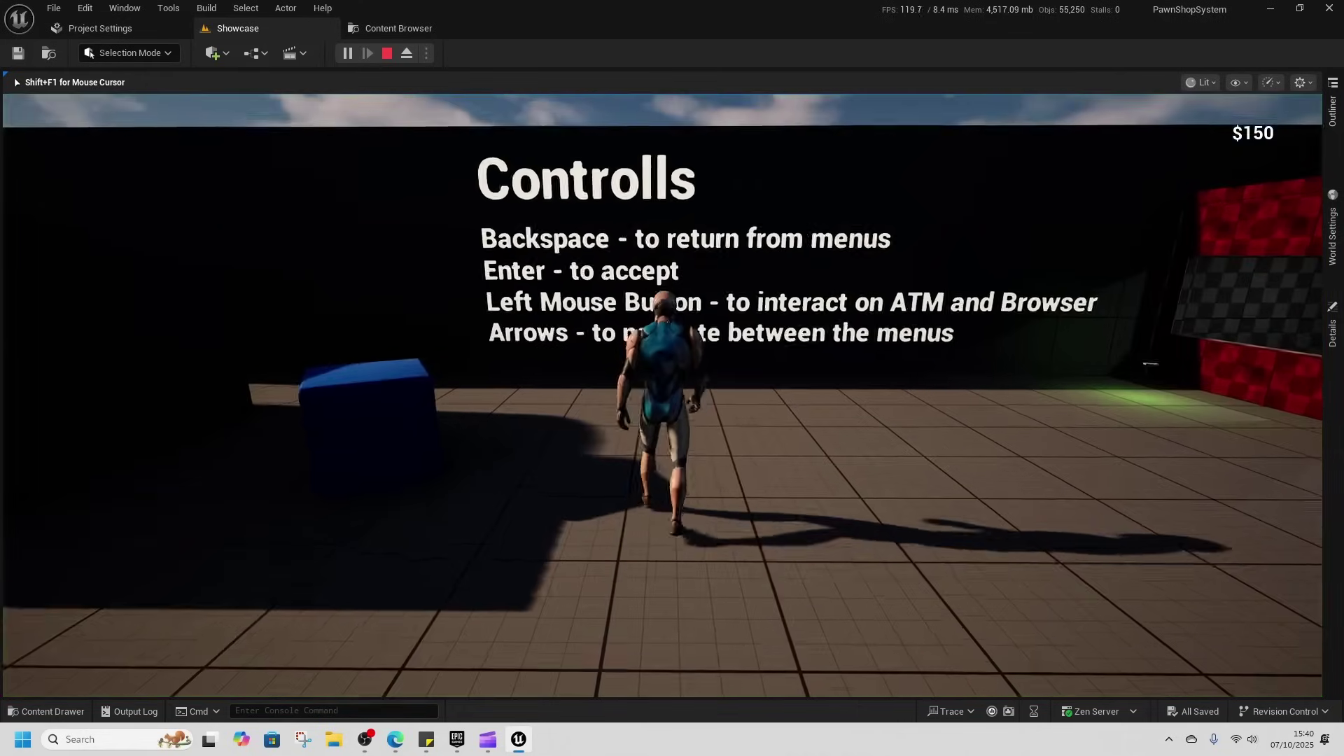
{"action": "key", "text": "d"}
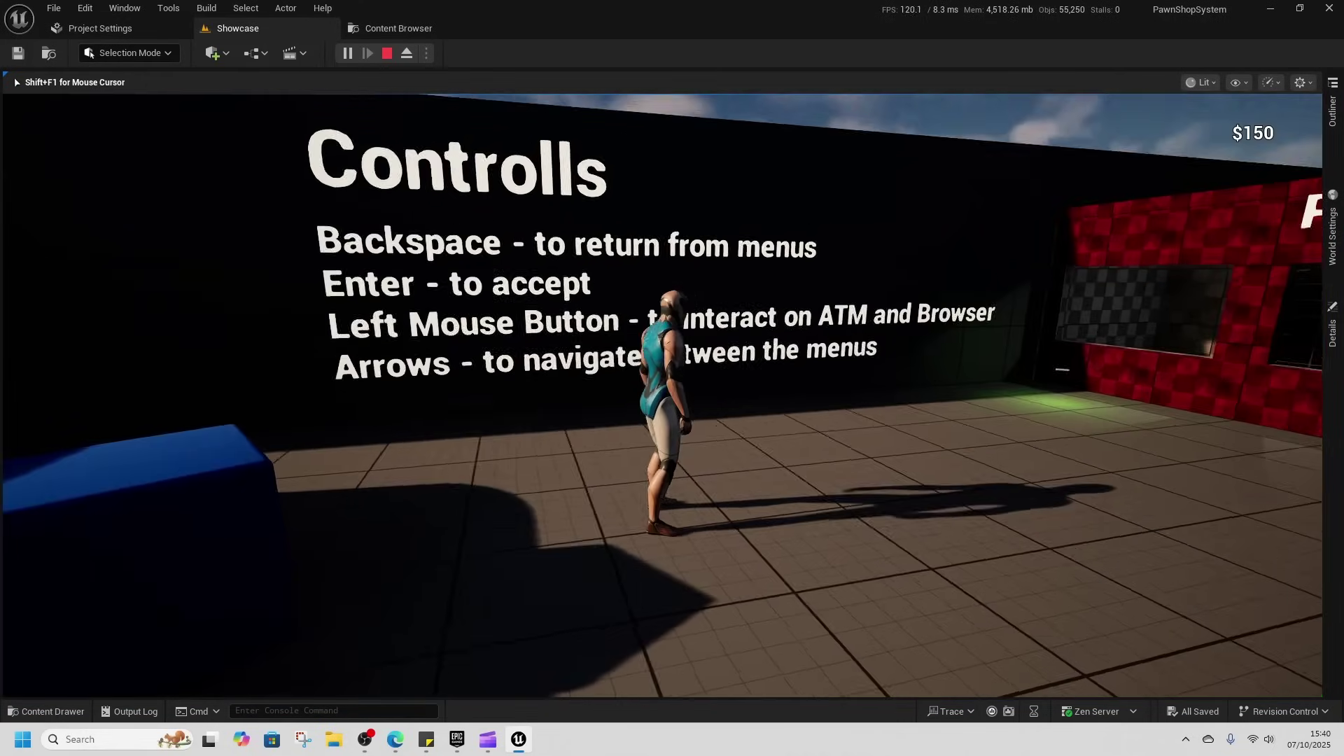
{"action": "key", "text": "s"}
{"action": "key", "text": "d"}
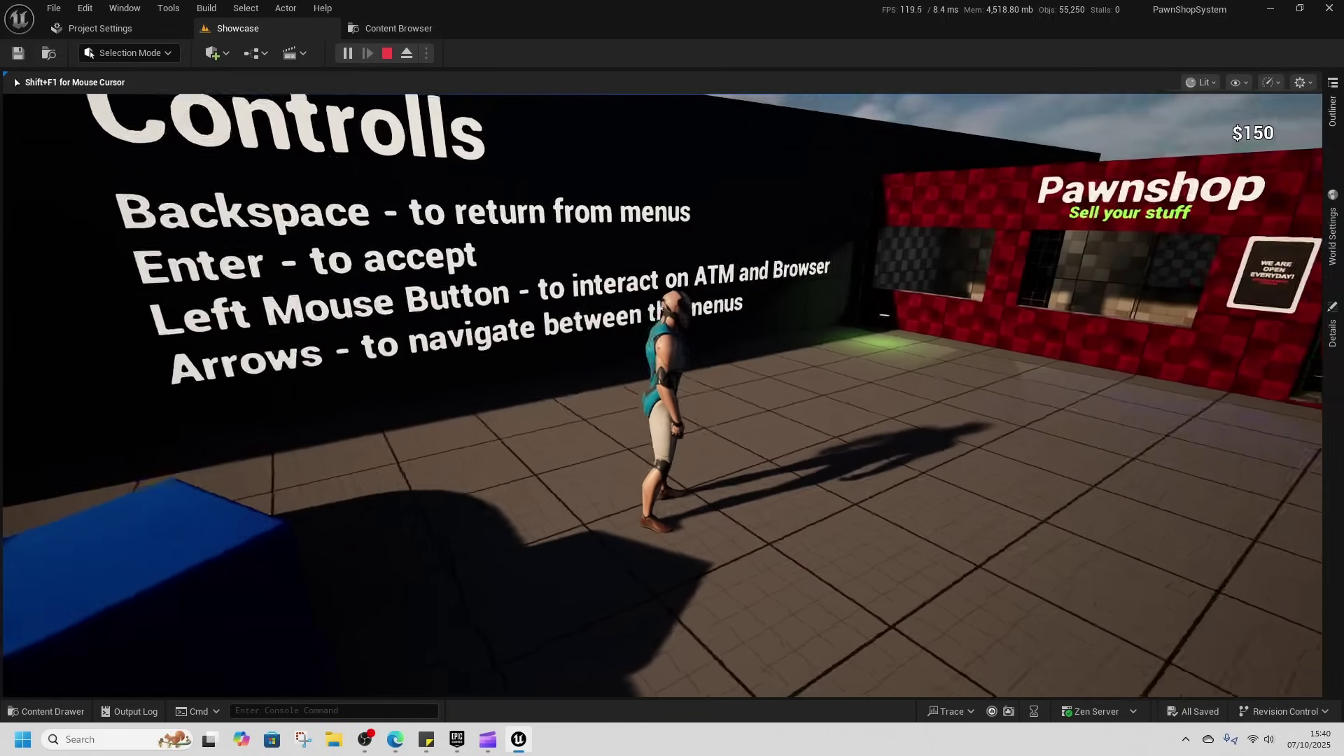
{"action": "key", "text": "d"}
{"action": "key", "text": "w"}
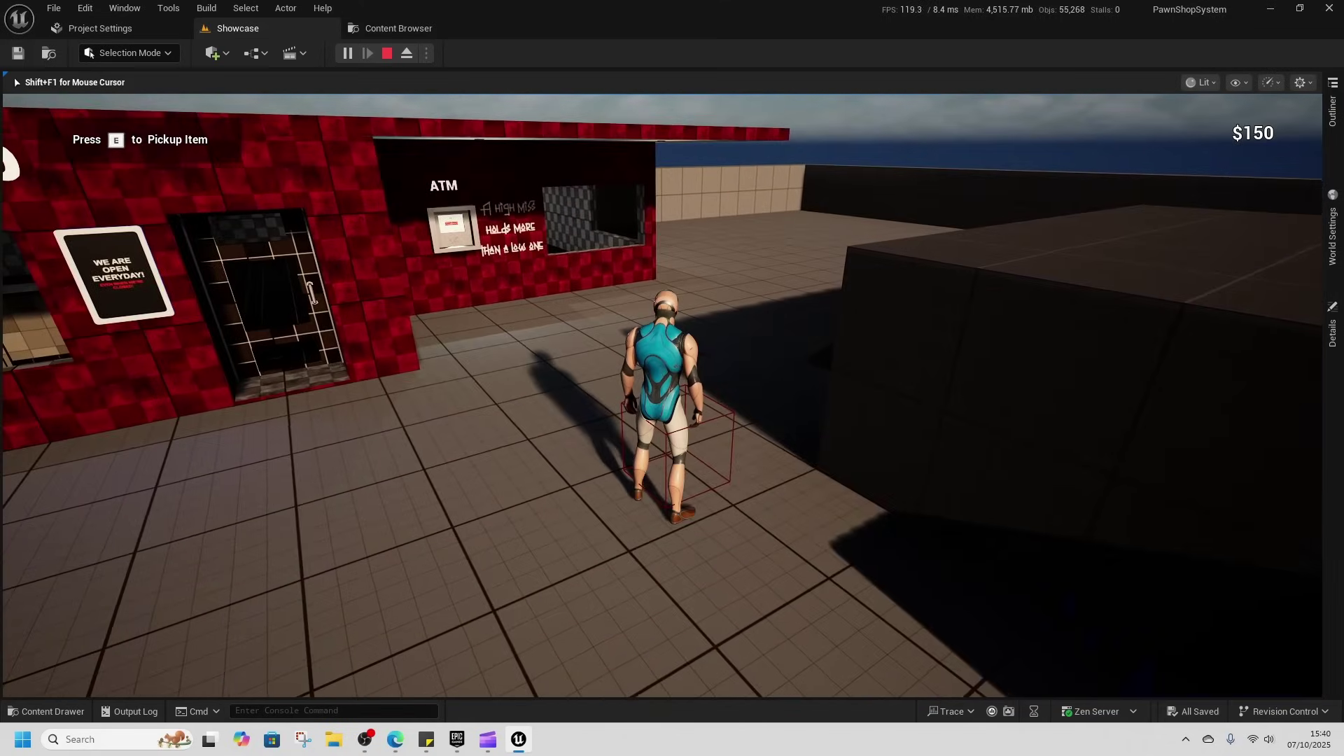
{"action": "key", "text": "e"}
Walk the character to the pawnshop's ATM and open the ATM menu.
{"action": "key", "text": "w"}
{"action": "key", "text": "d"}
{"action": "key", "text": "w"}
{"action": "key", "text": "e"}
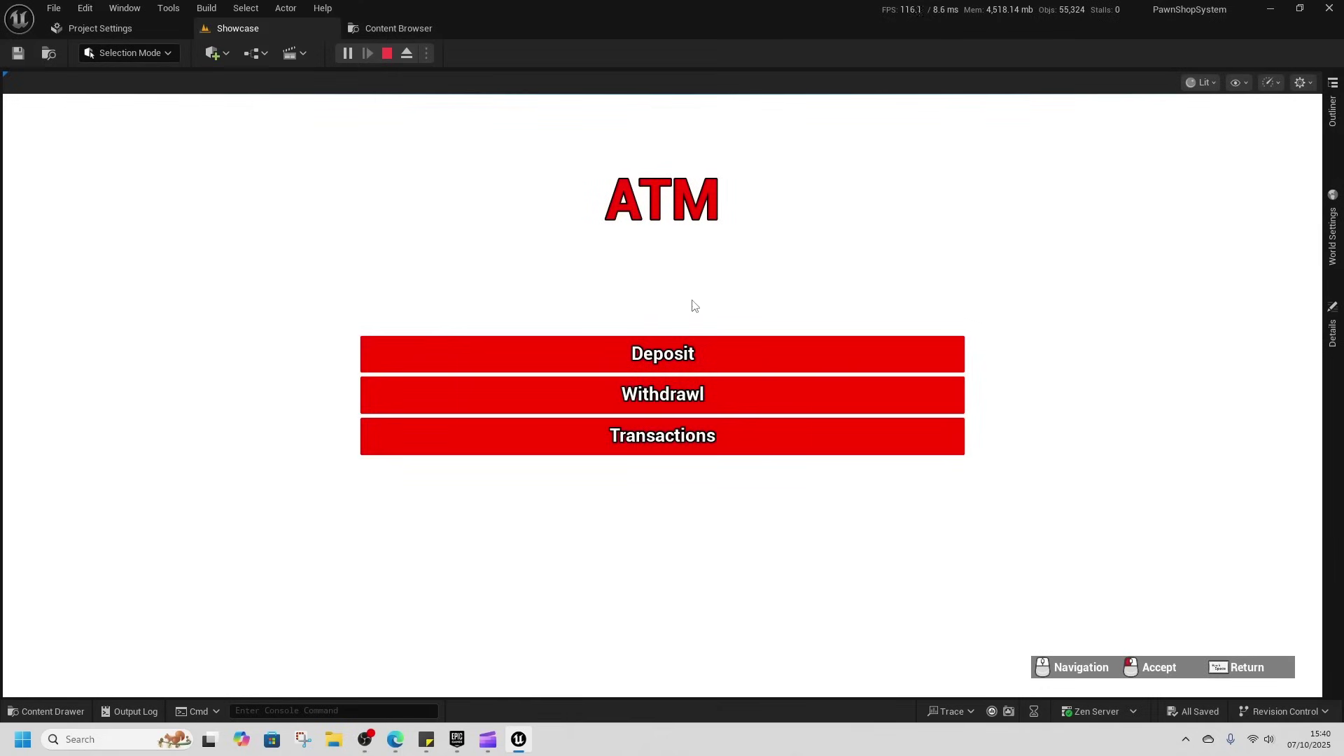
Deposit $50 from the wallet into the bank three times at the ATM and return to the ATM's main menu.
{"action": "left_click", "coordinate": [680, 354]}
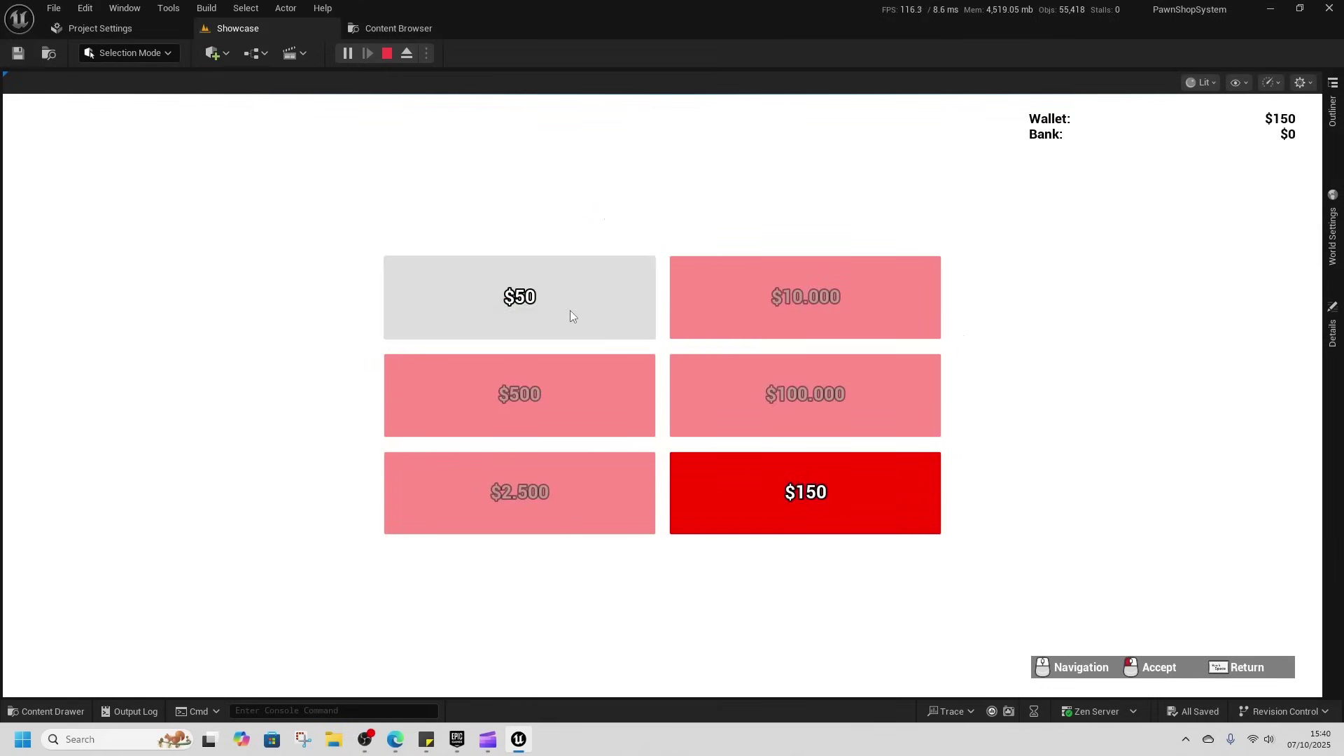
{"action": "left_click", "coordinate": [531, 319]}
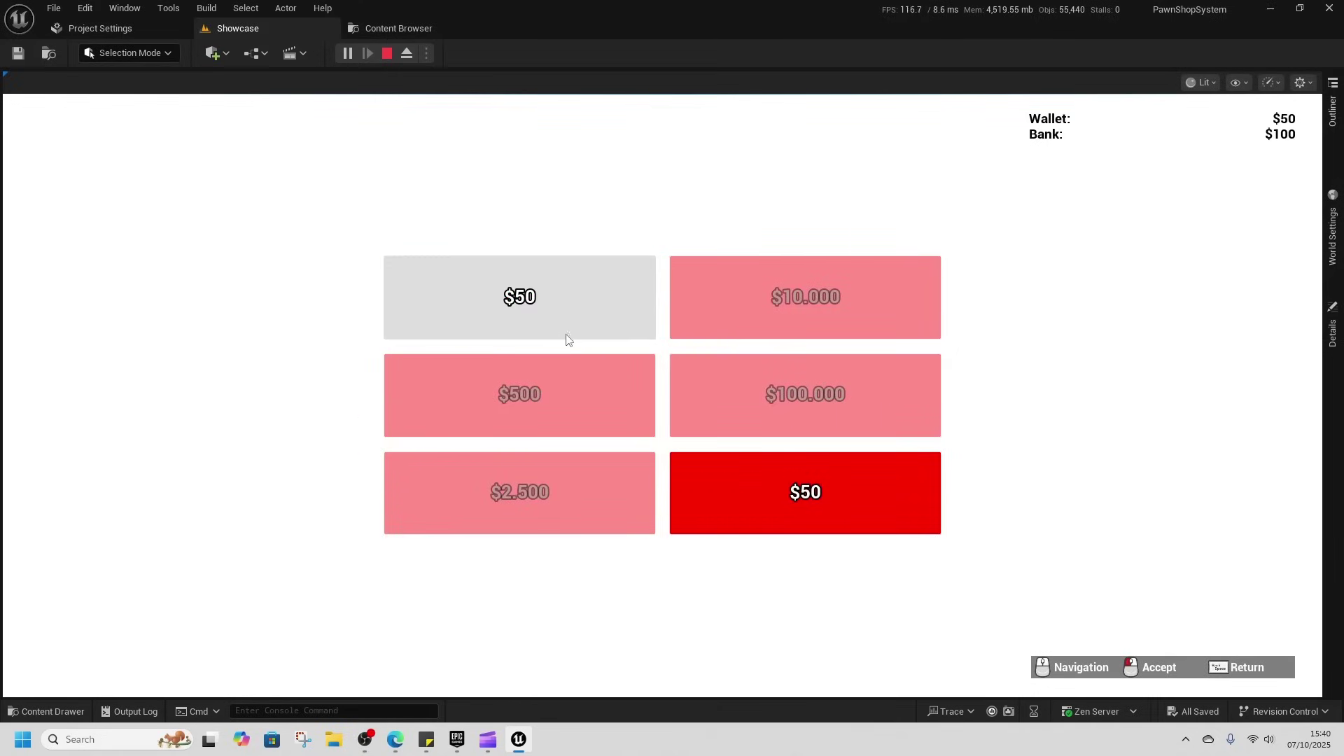
{"action": "left_click", "coordinate": [555, 306]}
{"action": "left_click", "coordinate": [541, 298]}
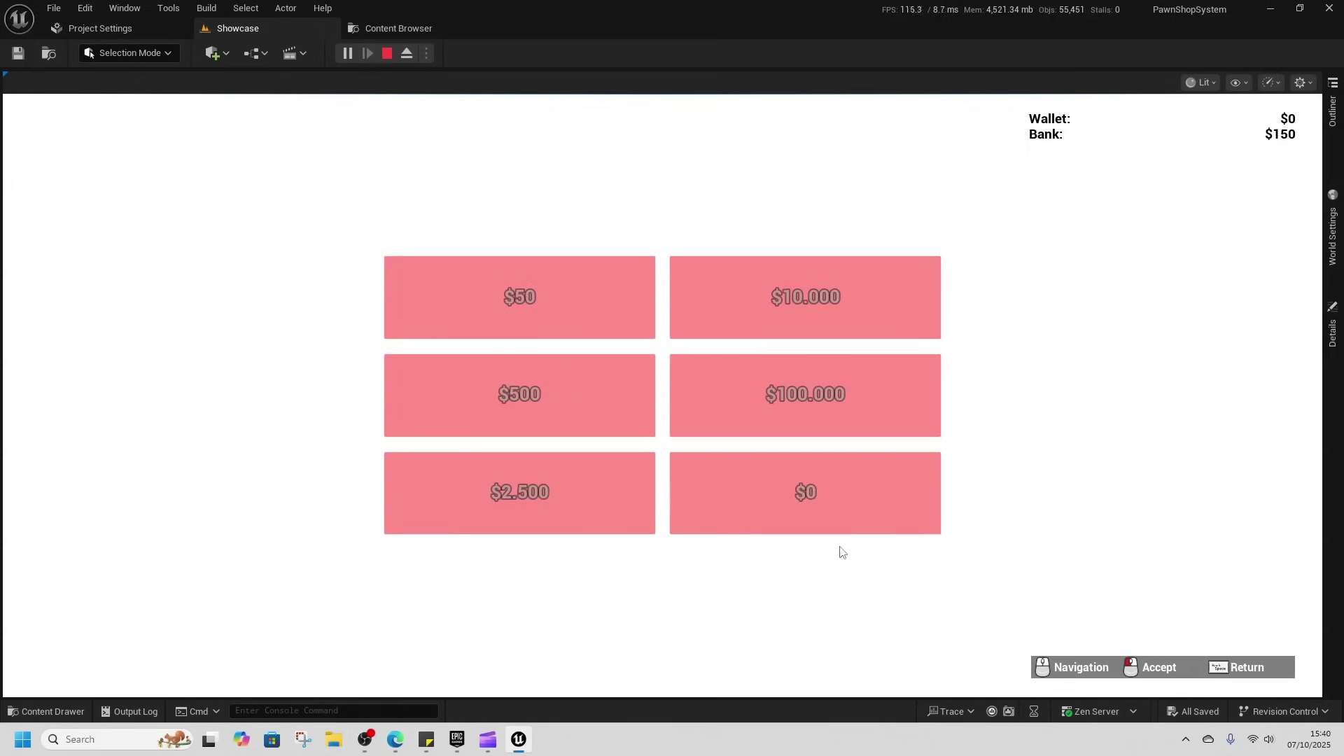
{"action": "key", "text": "BackSpace"}
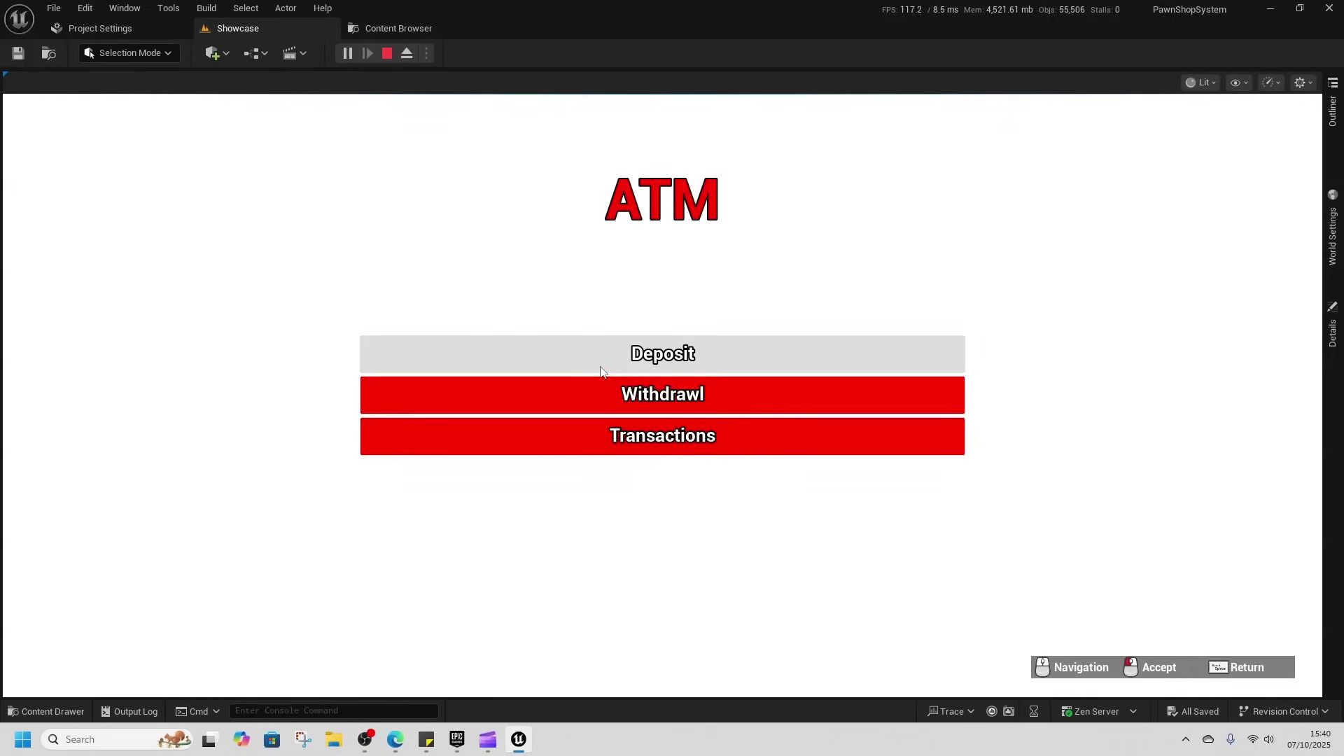
View the ATM's transaction list and exit the ATM.
{"action": "left_click", "coordinate": [655, 438]}
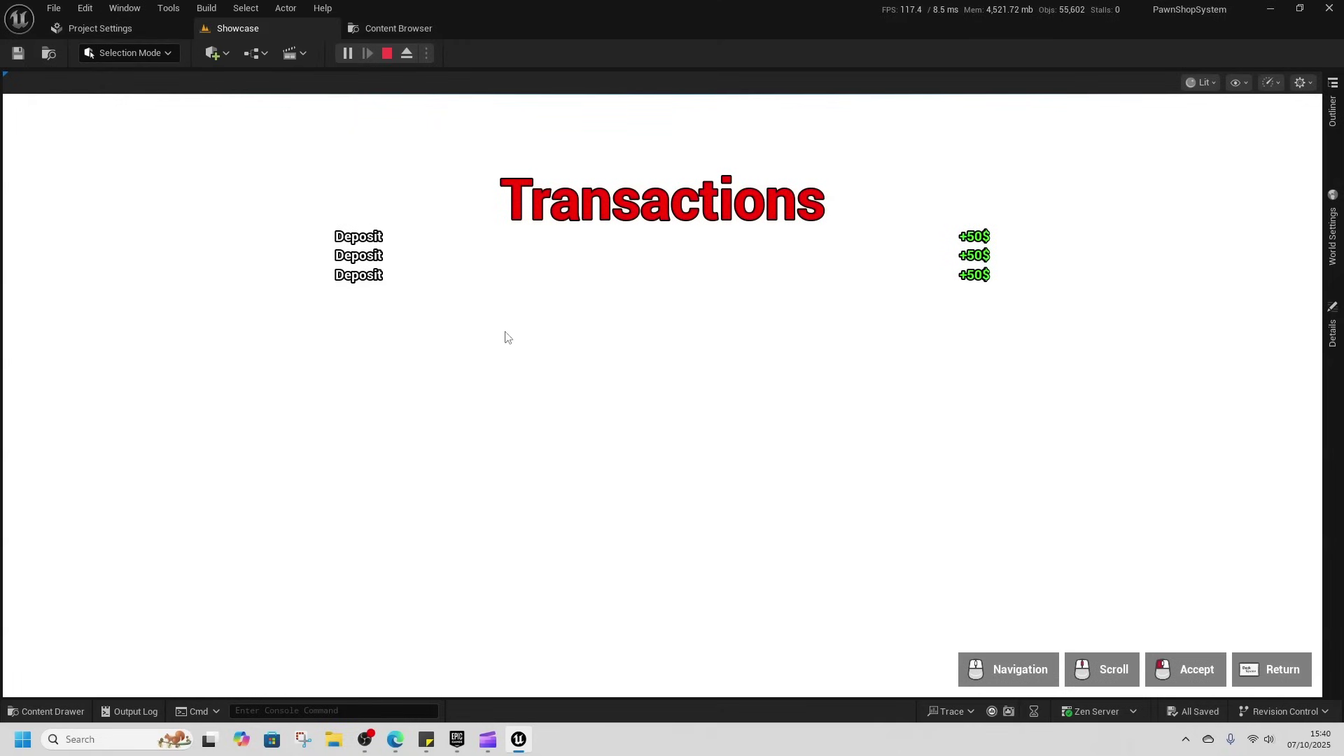
{"action": "key", "text": "BackSpace"}
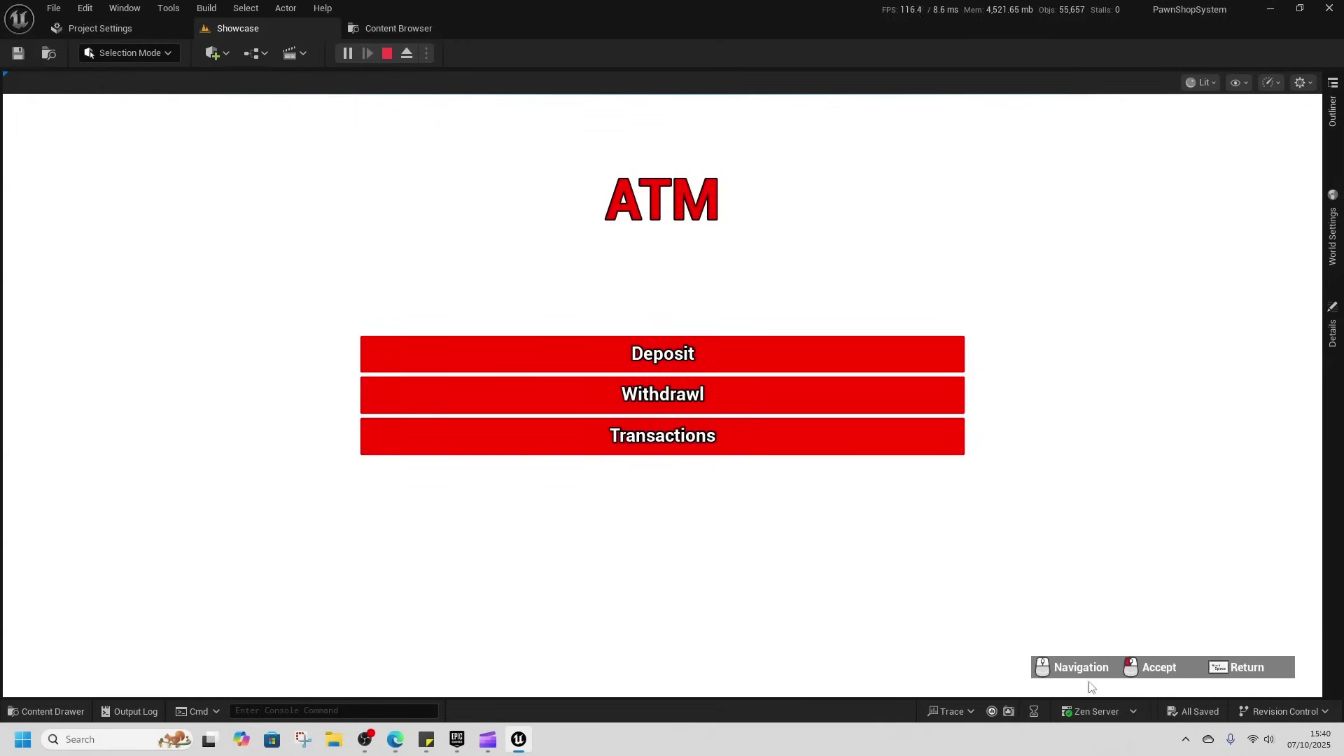
{"action": "key", "text": "BackSpace"}
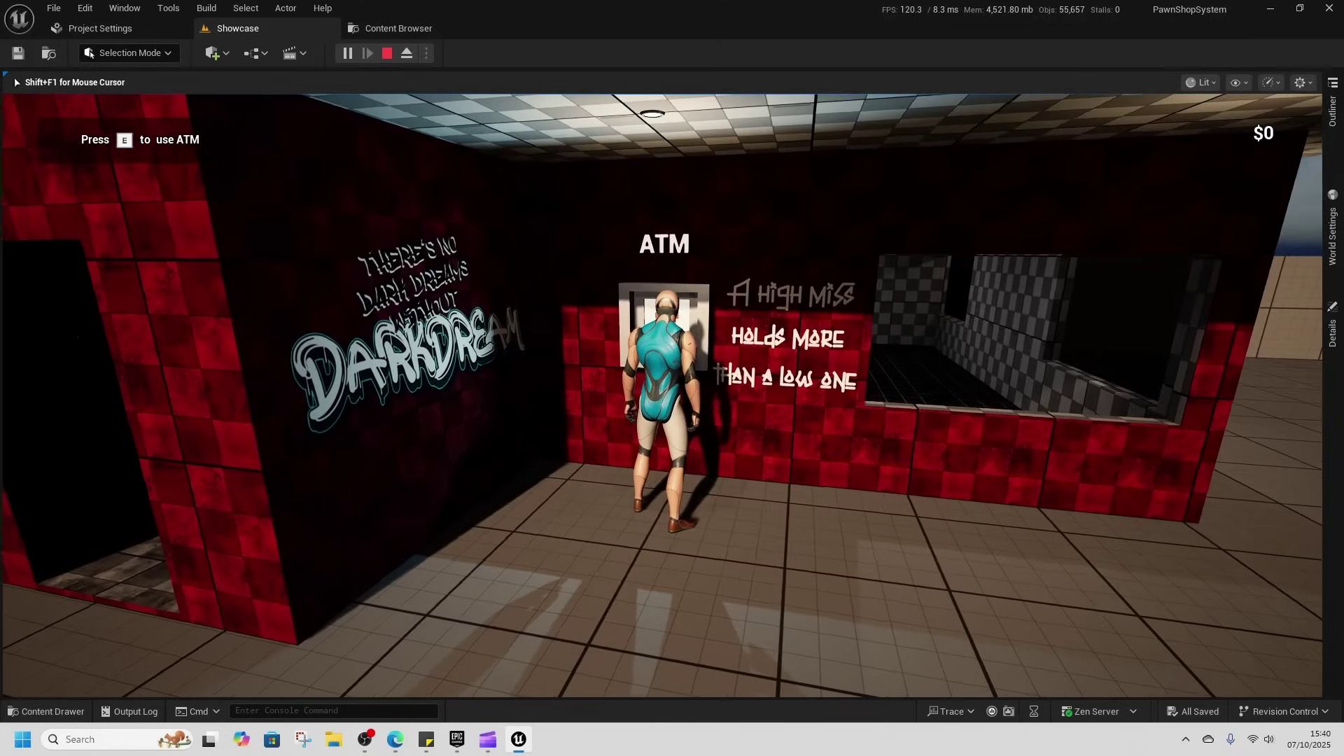
Walk the character from the ATM into the pawnshop and up to the shopkeeper's counter.
{"action": "key", "text": "s"}
{"action": "key", "text": "a"}
{"action": "key", "text": "w"}
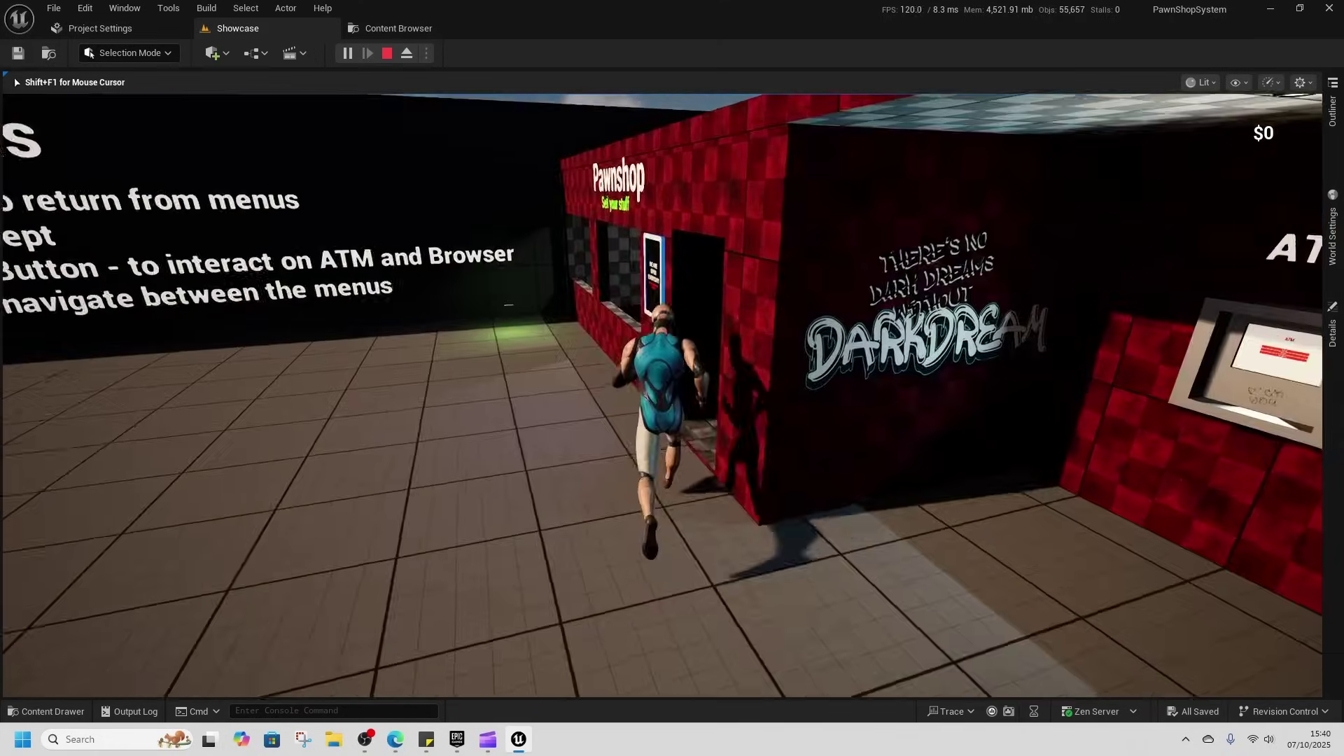
{"action": "key", "text": "s"}
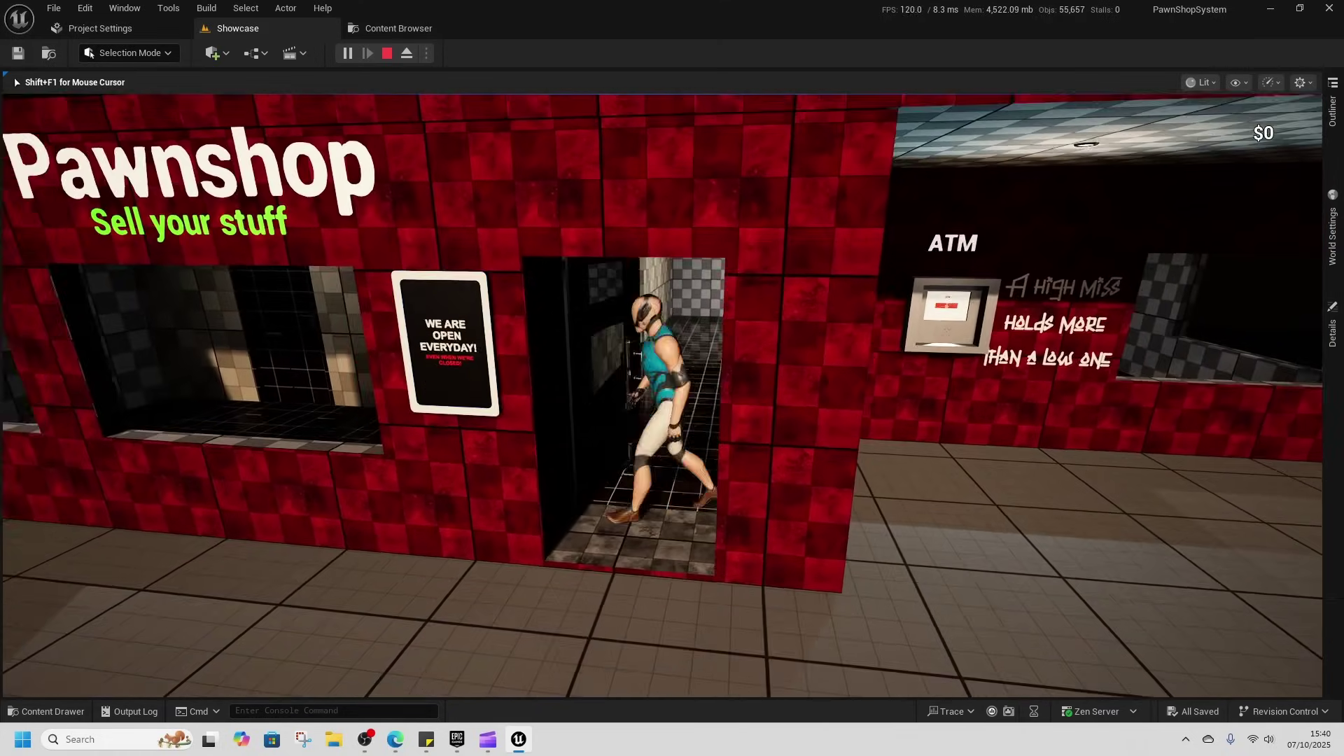
{"action": "key", "text": "w"}
{"action": "key", "text": "w"}
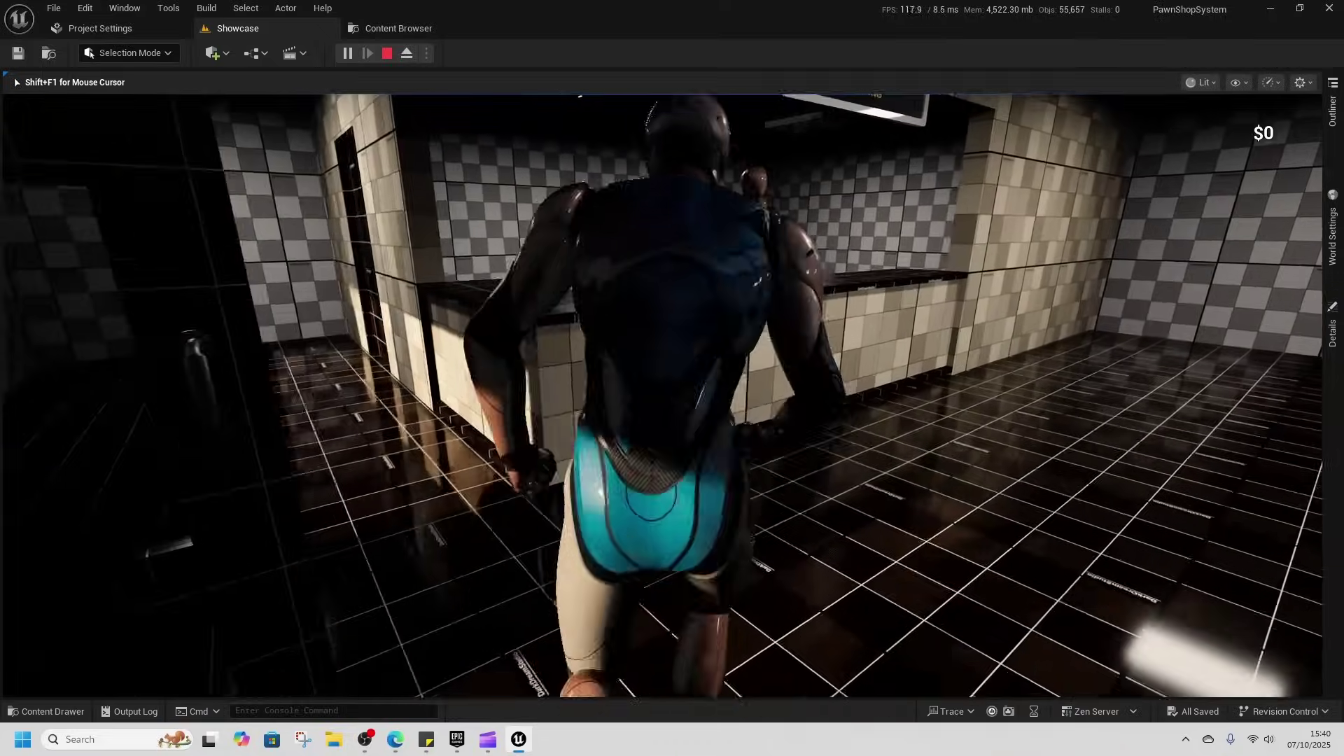
{"action": "key", "text": "s"}
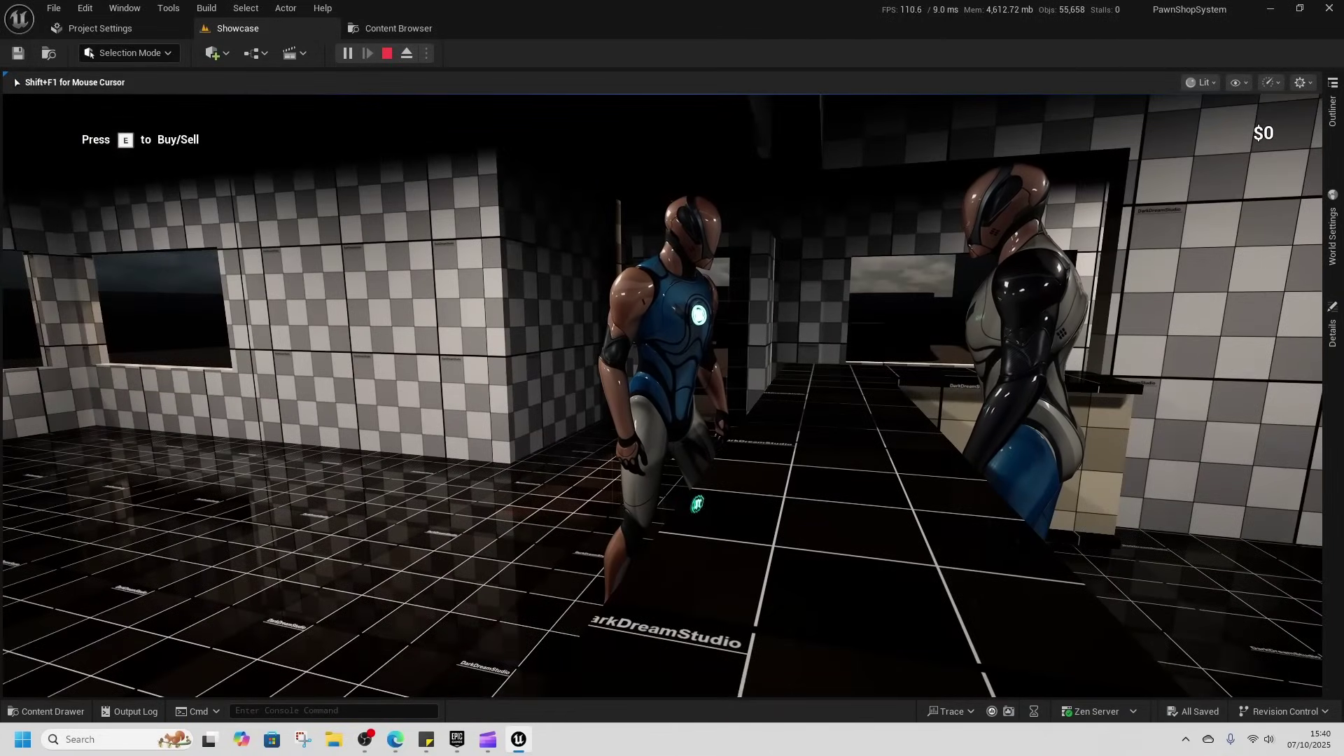
{"action": "key", "text": "s"}
{"action": "key", "text": "a"}
{"action": "key", "text": "w"}
{"action": "key", "text": "d"}
{"action": "key", "text": "w"}
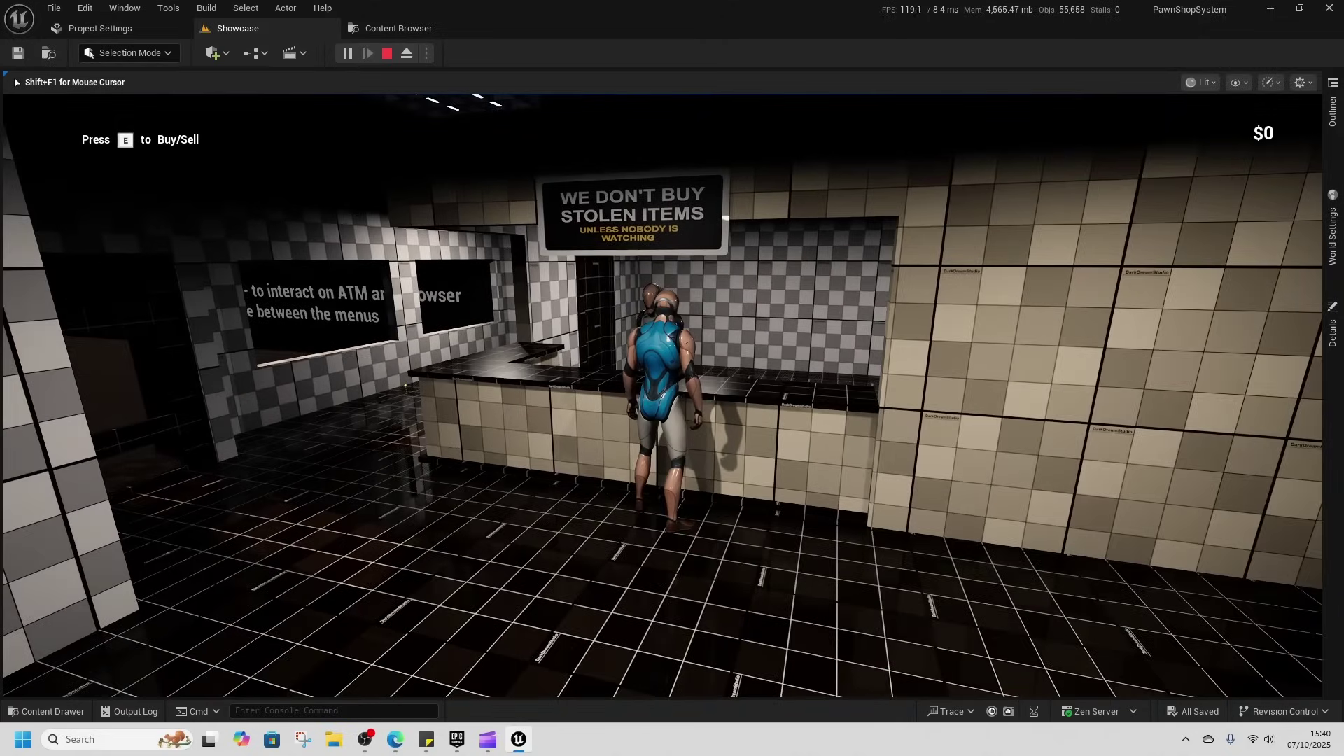
Open the shopkeeper's buy/sell menu, sell the Smartphone for $150 and return to the pawnshop menu.
{"action": "key", "text": "e"}
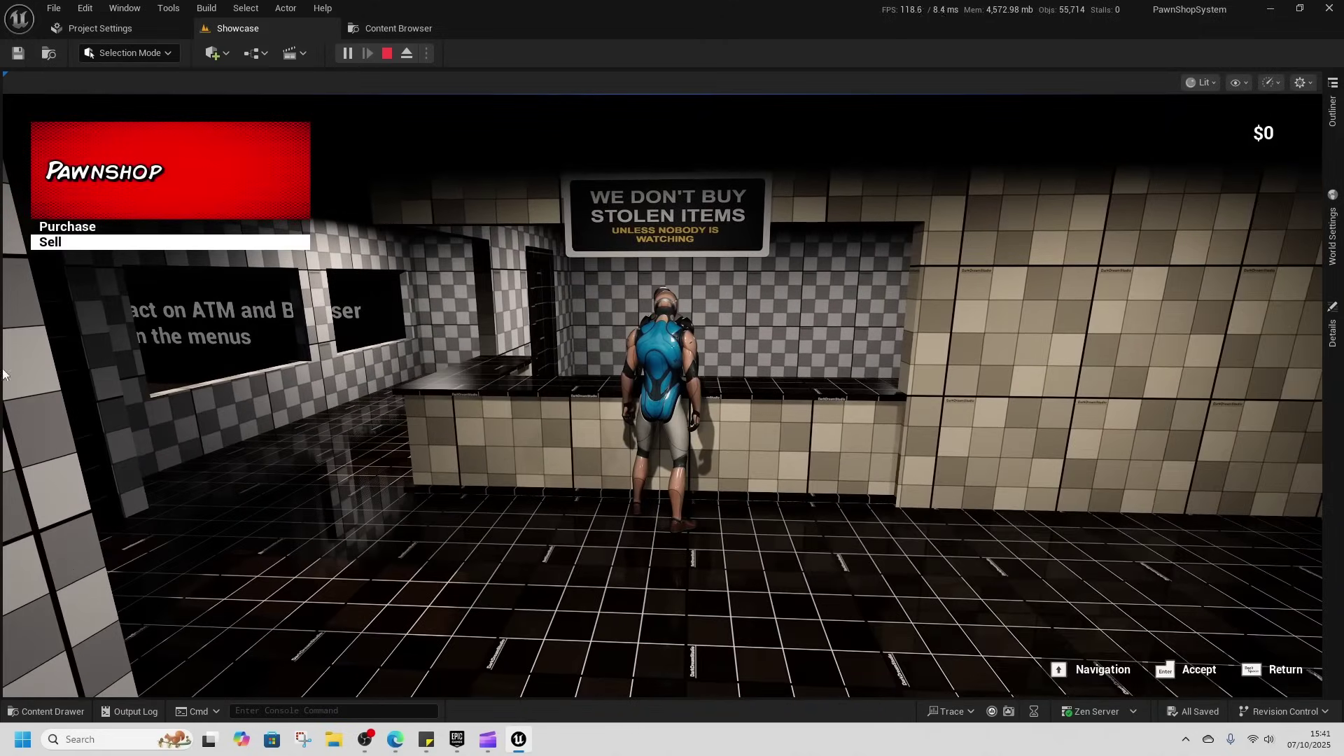
{"action": "left_click", "coordinate": [79, 241]}
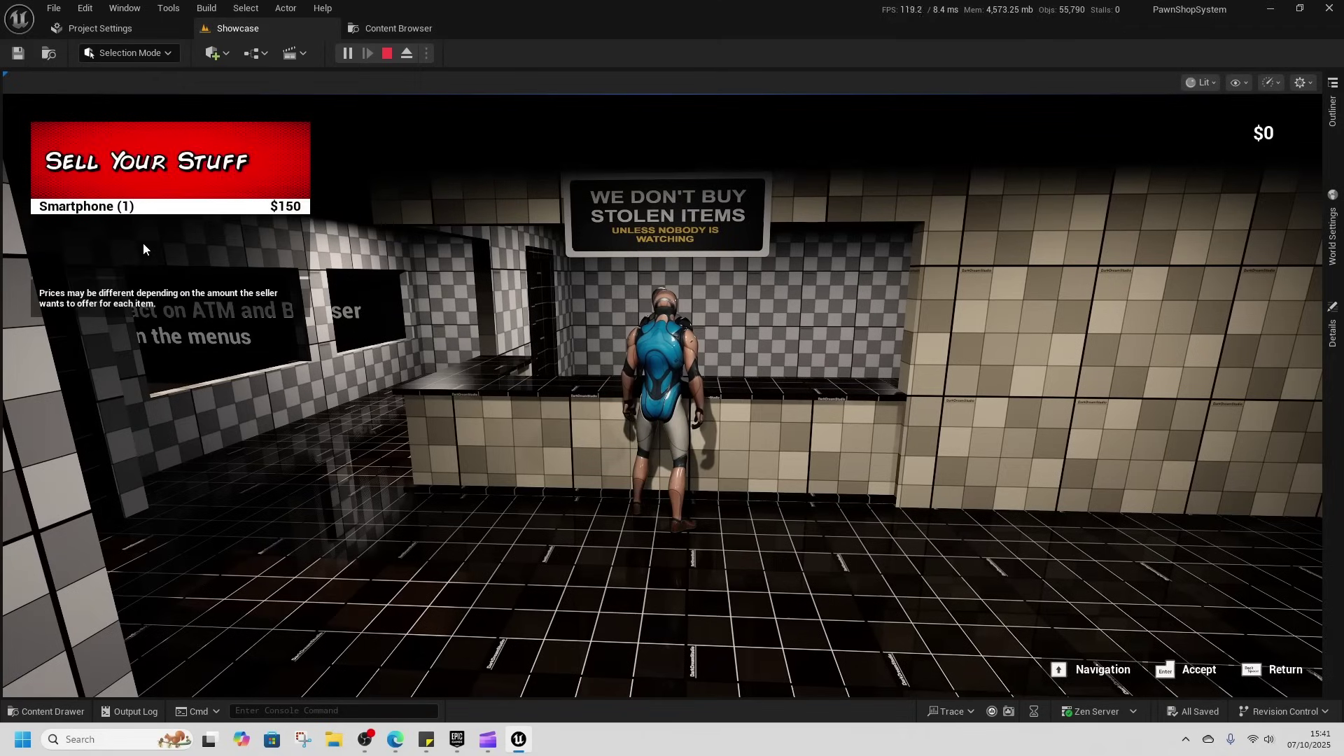
{"action": "left_click", "coordinate": [204, 207]}
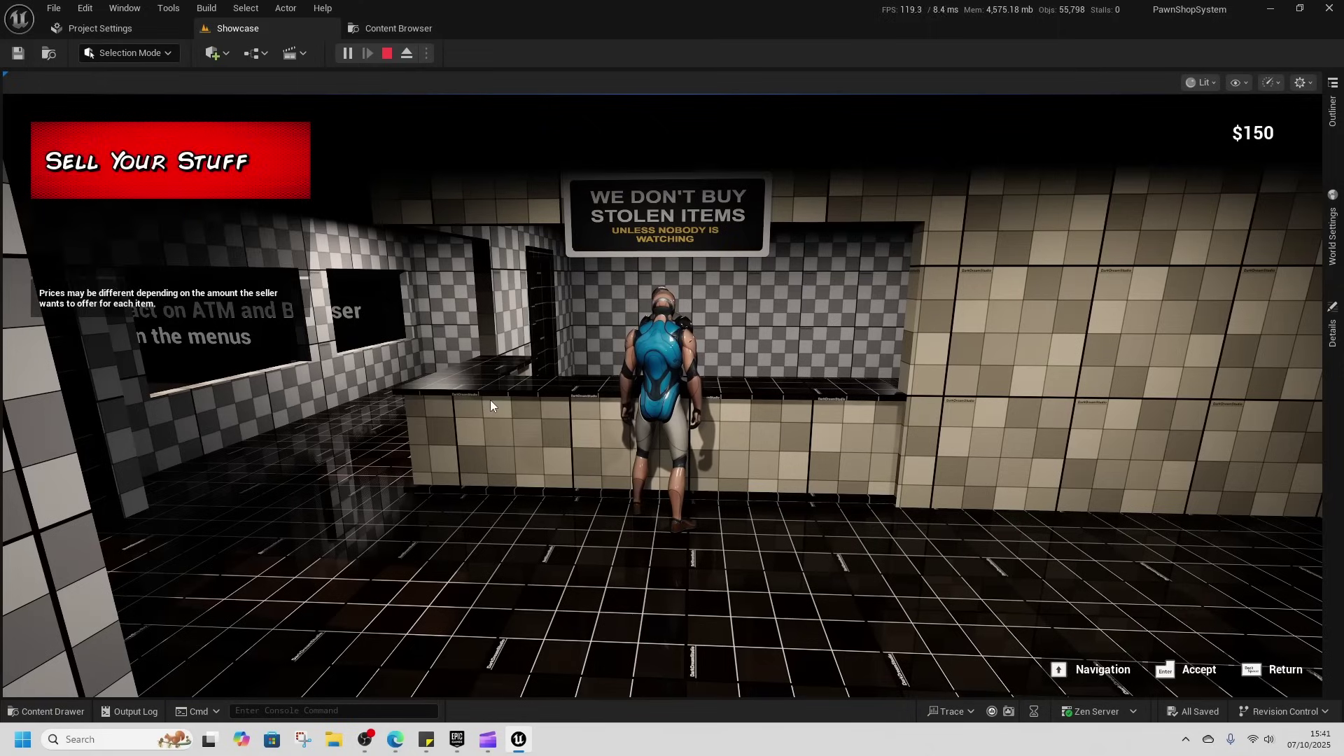
{"action": "key", "text": "BackSpace"}
Purchase two of the Stone from backyard item at $25 each and leave the purchase list.
{"action": "left_click", "coordinate": [126, 226]}
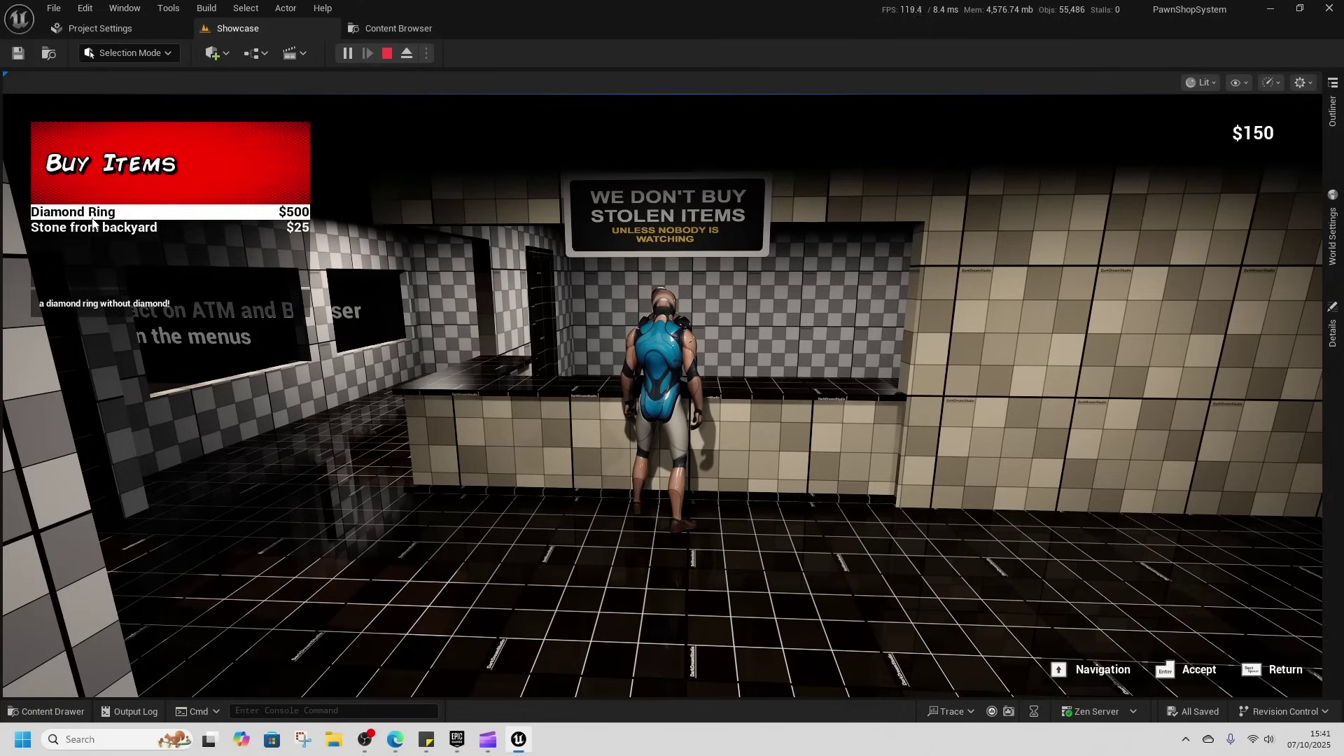
{"action": "left_click", "coordinate": [119, 228]}
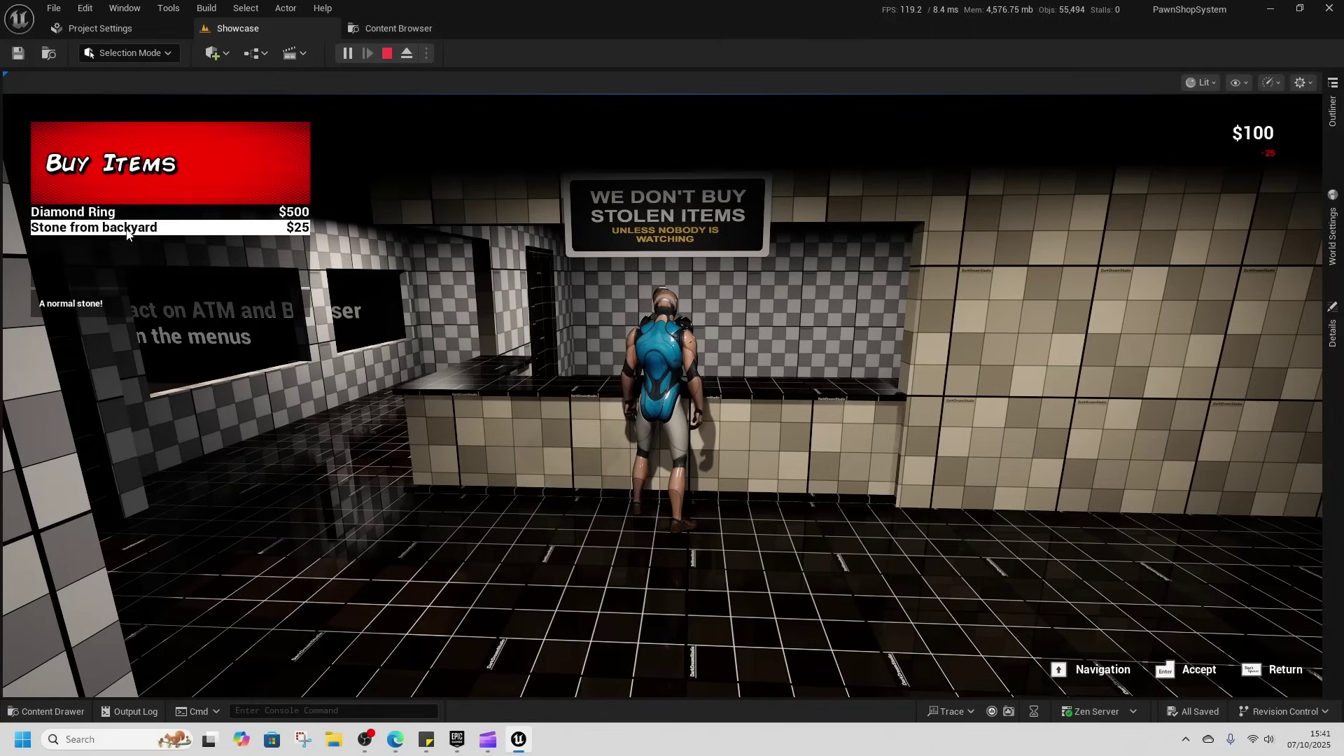
{"action": "key", "text": "BackSpace"}
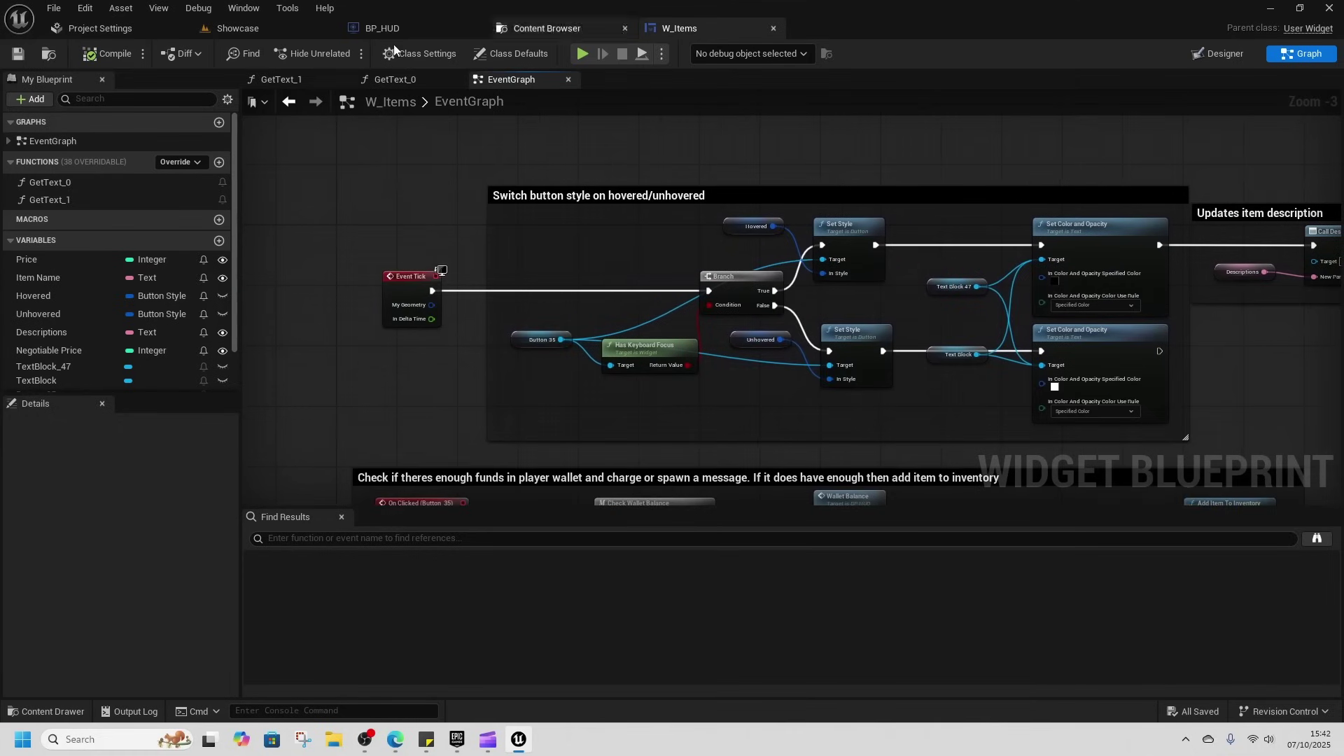
Open the BP_ItemPickup blueprint from PawnShopSystem's Blueprints/Actors folder.
{"action": "left_click", "coordinate": [49, 711]}
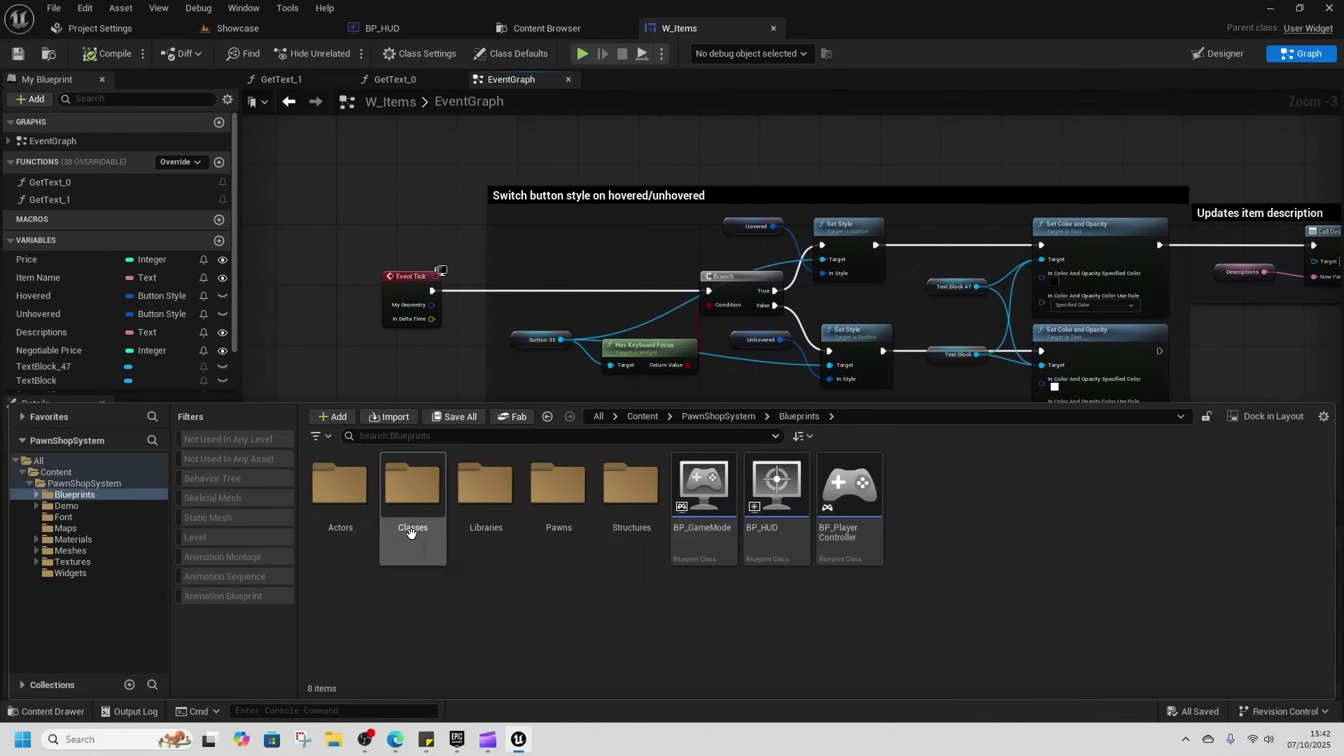
{"action": "left_click", "coordinate": [716, 416]}
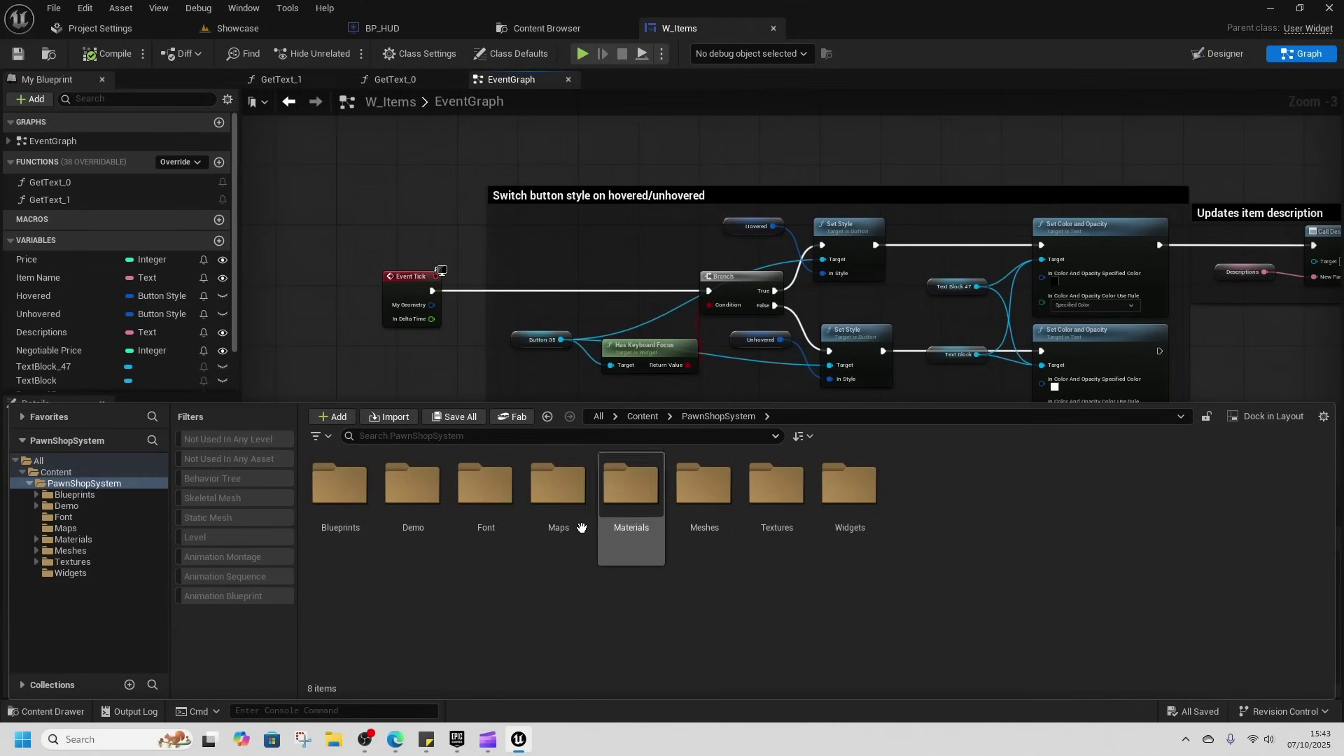
{"action": "double_click", "coordinate": [358, 527]}
{"action": "double_click", "coordinate": [338, 535]}
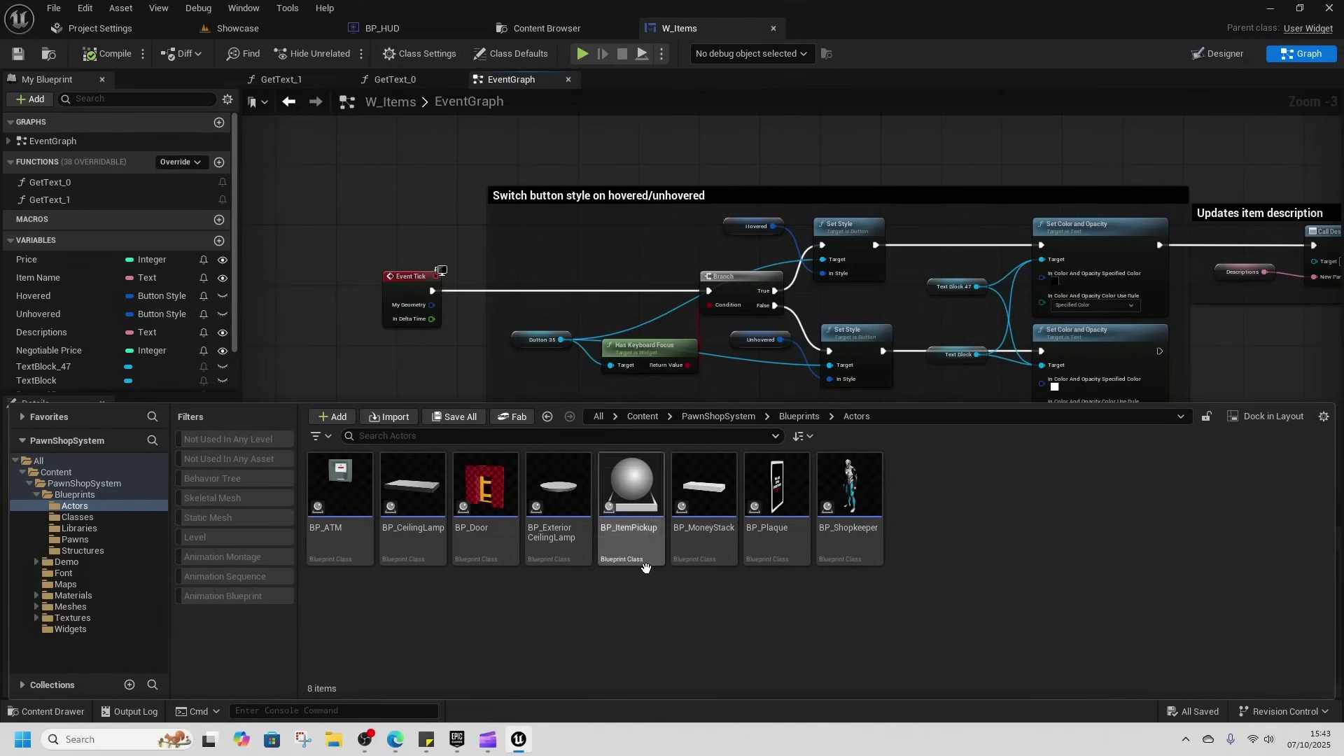
{"action": "double_click", "coordinate": [640, 543]}
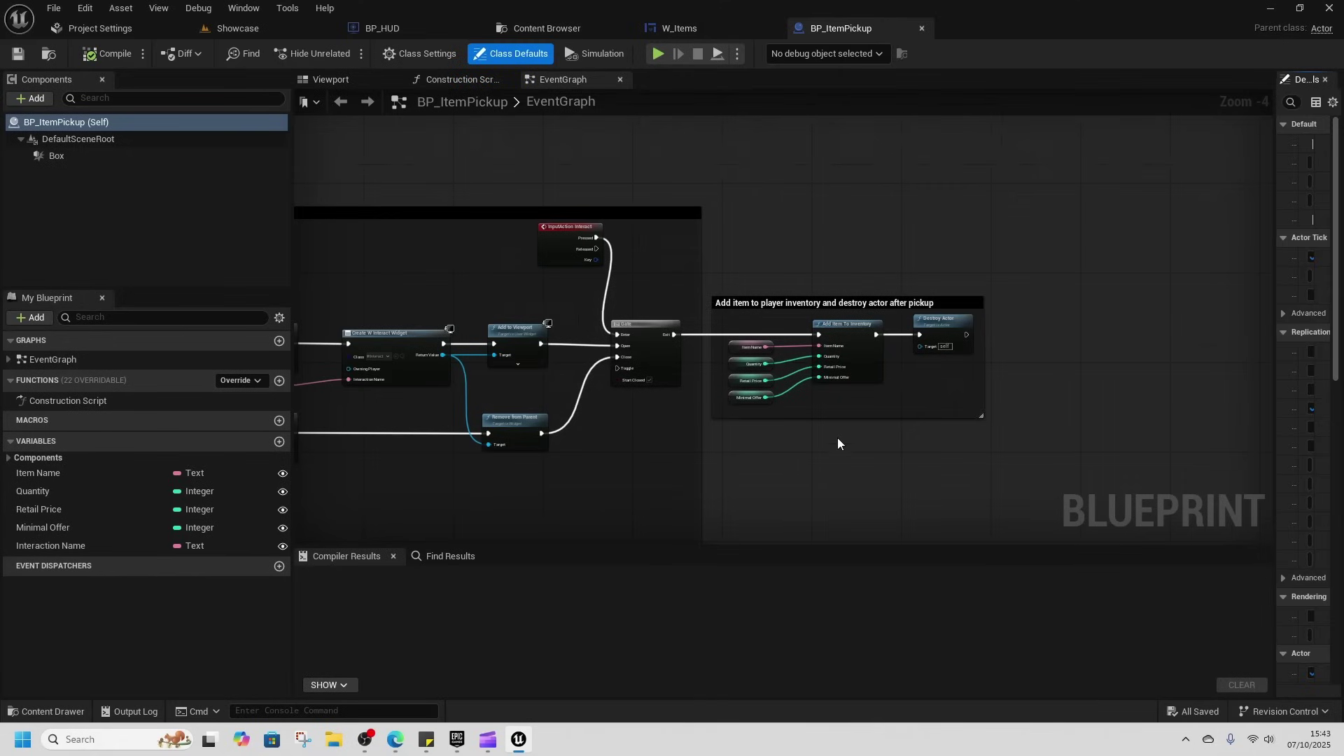
Check BP_ItemPickup's Construction Script, return to its Event Graph and widen the area showing its details.
{"action": "left_click", "coordinate": [454, 78]}
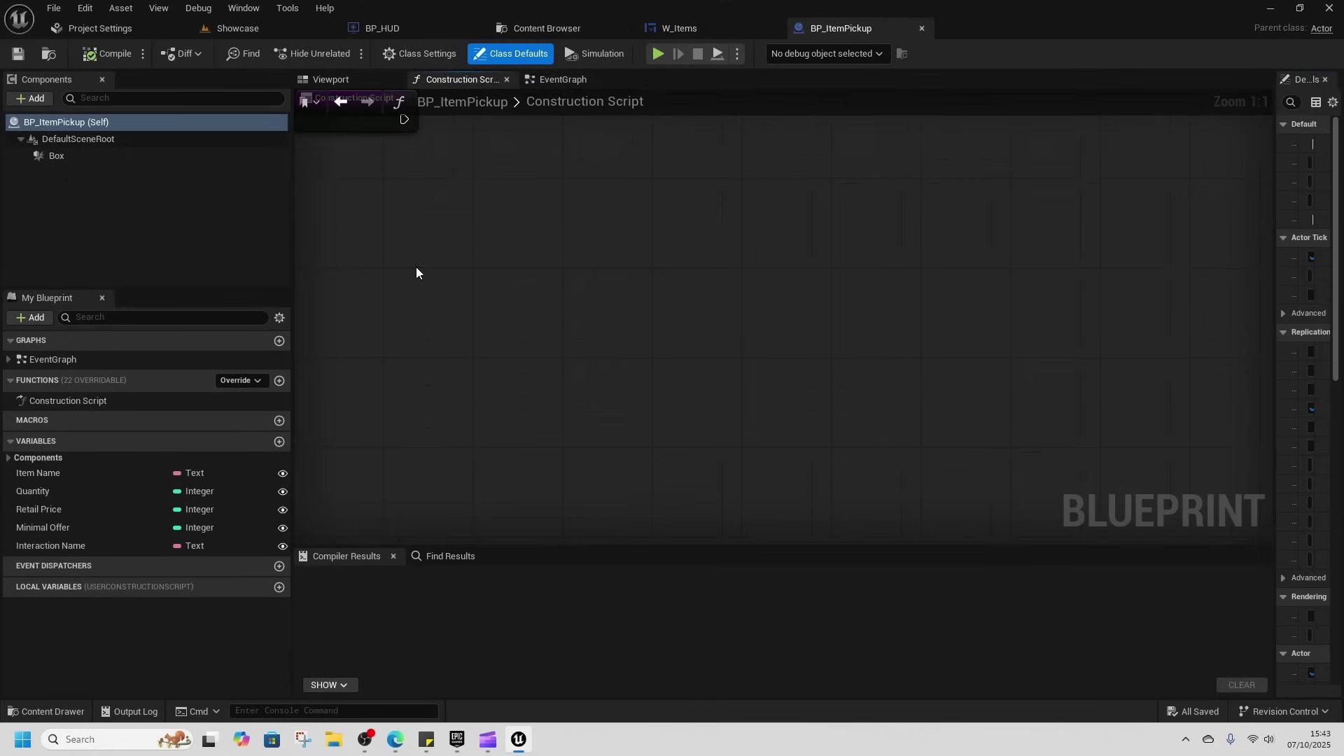
{"action": "left_click", "coordinate": [607, 80]}
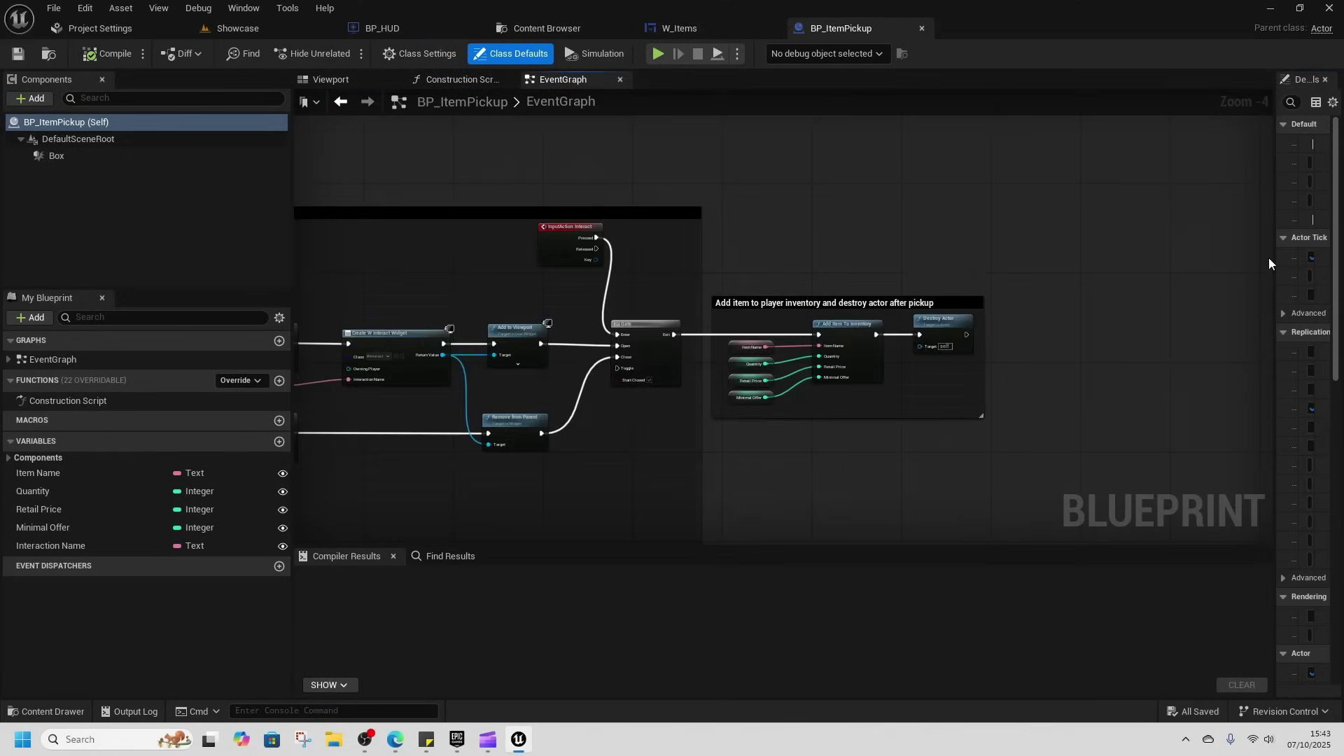
{"action": "left_click_drag", "start_coordinate": [1272, 280], "coordinate": [911, 420]}
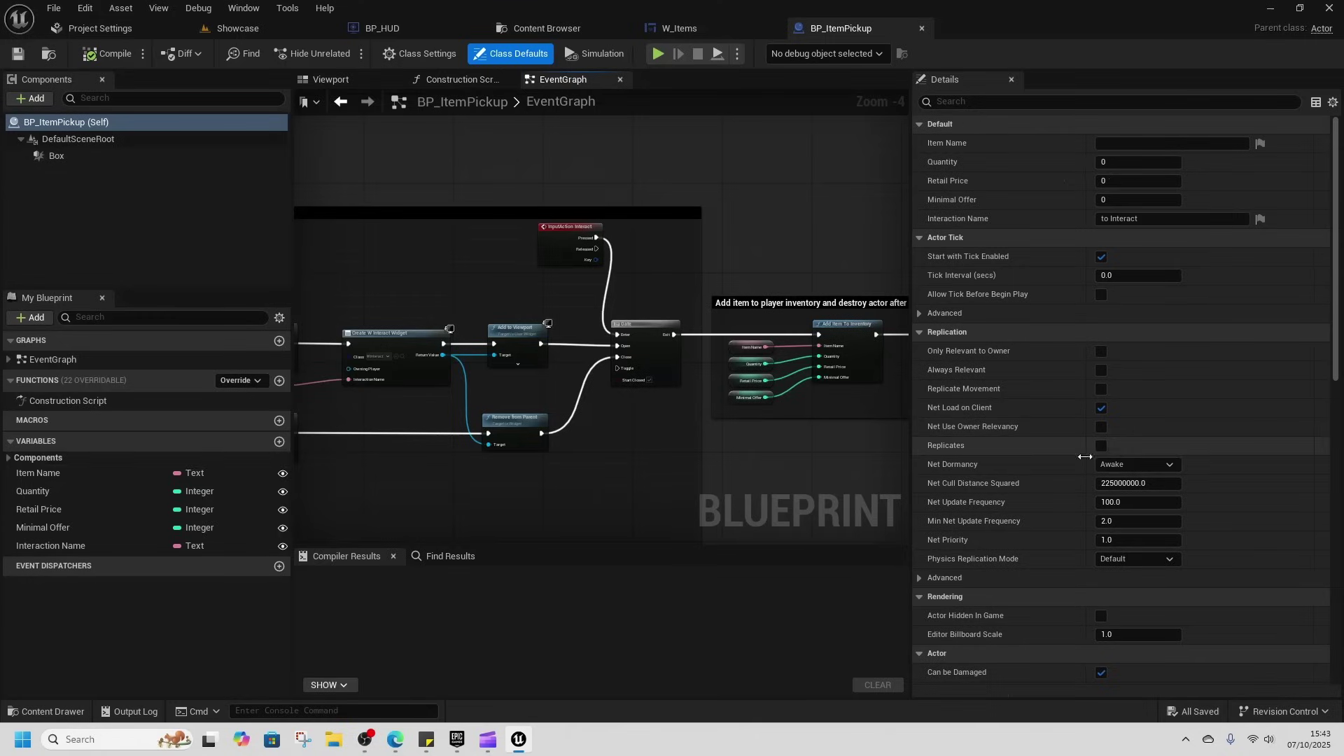
Inspect BP_ItemPickup's component list and item variables, such as Item Name and Minimal Offer.
{"action": "left_click", "coordinate": [65, 510]}
{"action": "left_click", "coordinate": [65, 532]}
{"action": "left_click", "coordinate": [42, 458]}
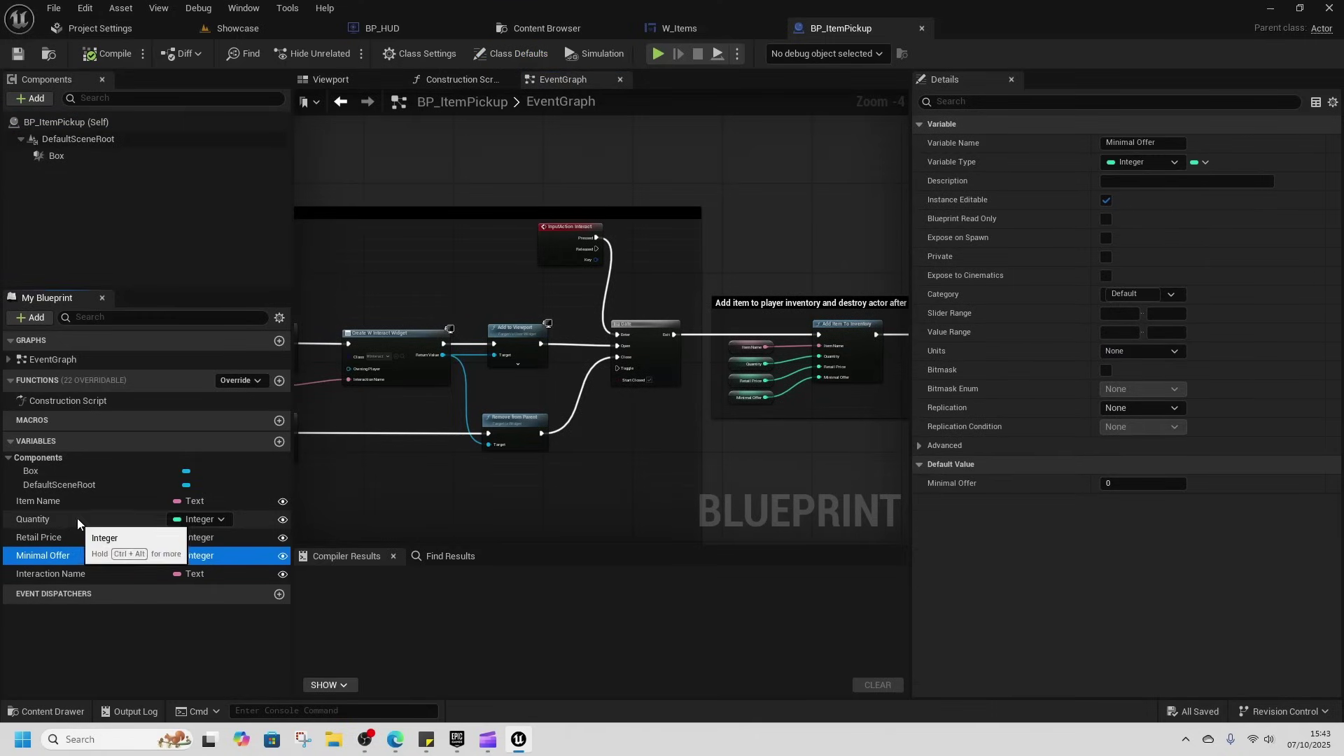
{"action": "left_click", "coordinate": [77, 518]}
{"action": "left_click", "coordinate": [70, 550]}
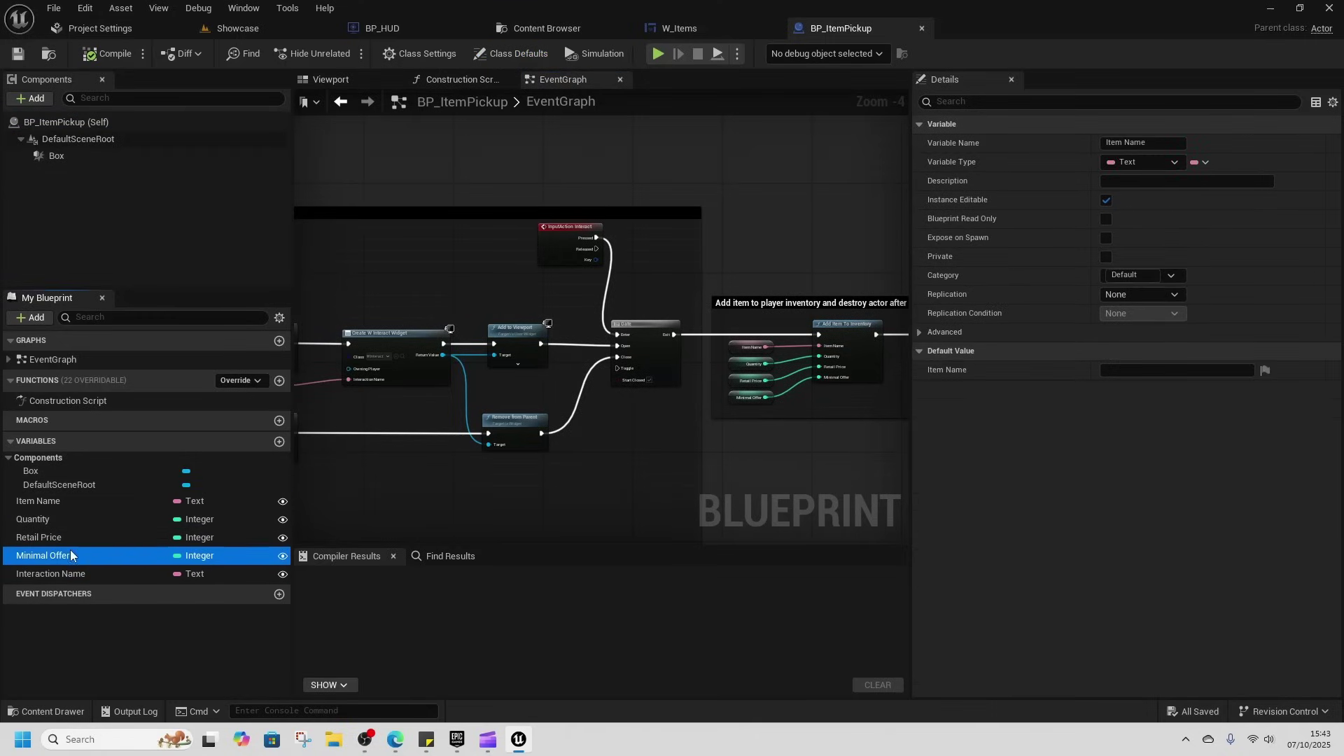
Select the item pickup placed in the Showcase level and examine its item name, quantity, retail price and minimal offer.
{"action": "left_click", "coordinate": [238, 28]}
{"action": "scroll", "coordinate": [432, 384], "scroll_direction": "down", "scroll_amount": 1}
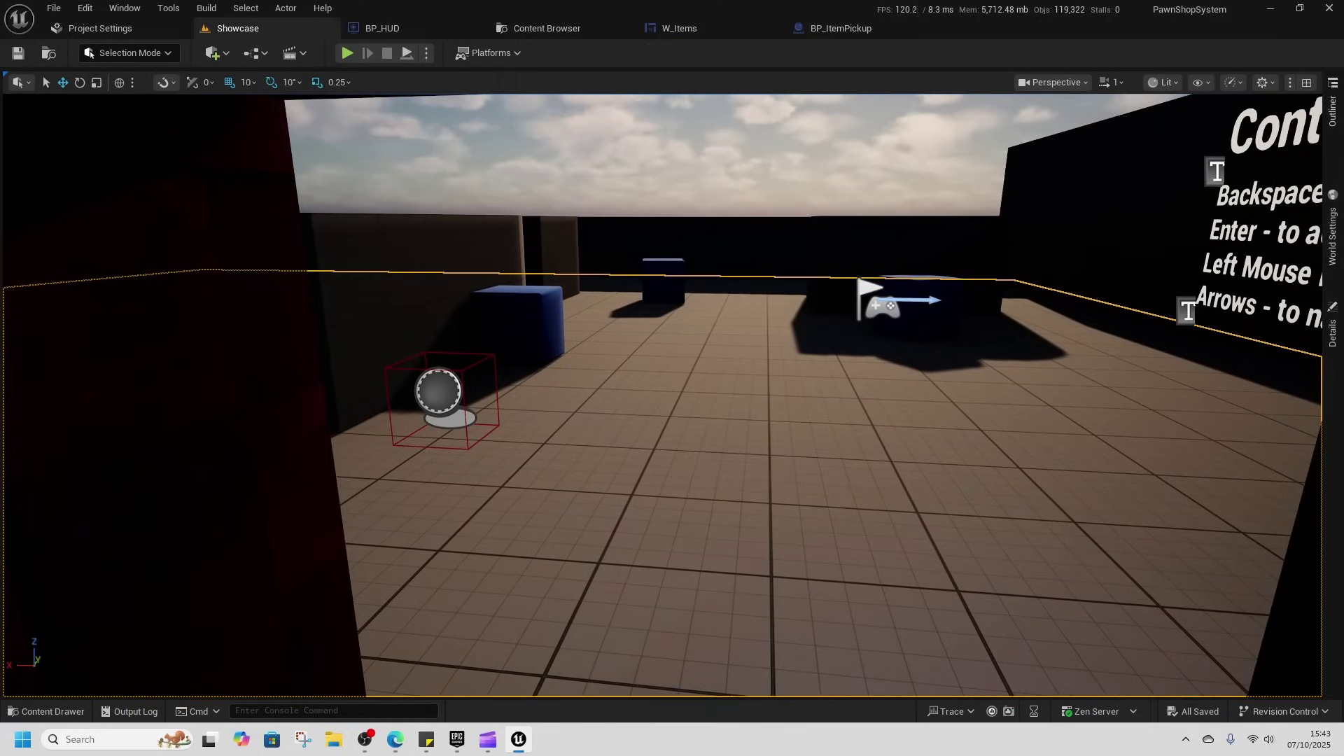
{"action": "left_click", "coordinate": [435, 387]}
{"action": "left_click", "coordinate": [1332, 333]}
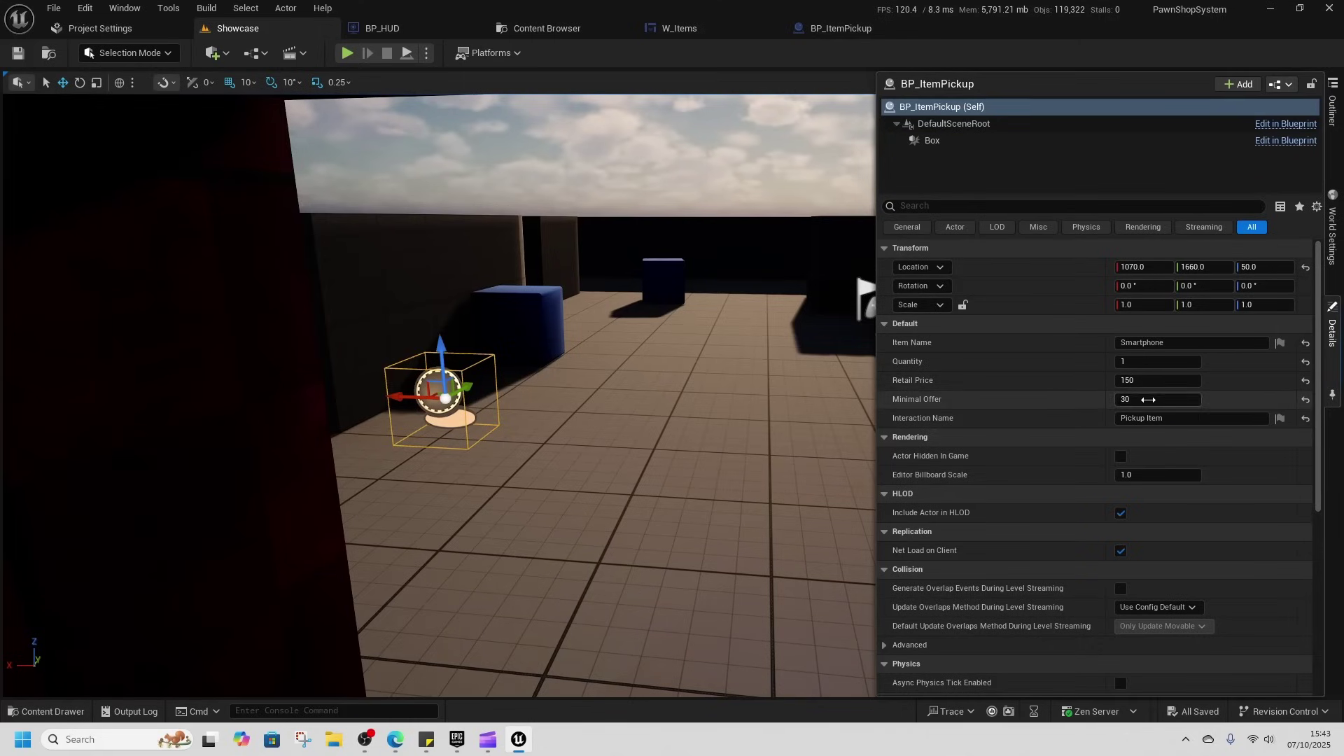
Play the level from the floor outside the pawnshop, walk the character to the shopkeeper and open the pawnshop menu.
{"action": "right_click", "coordinate": [671, 513]}
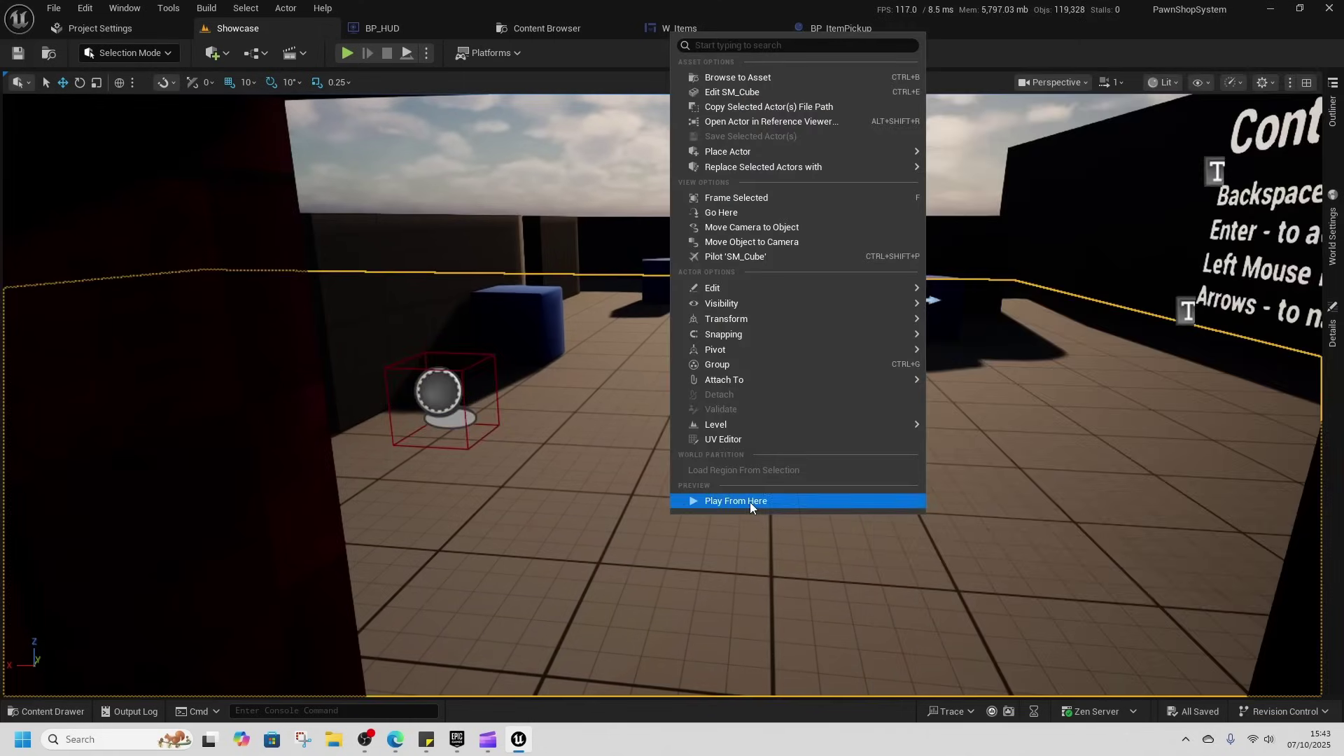
{"action": "left_click", "coordinate": [749, 501]}
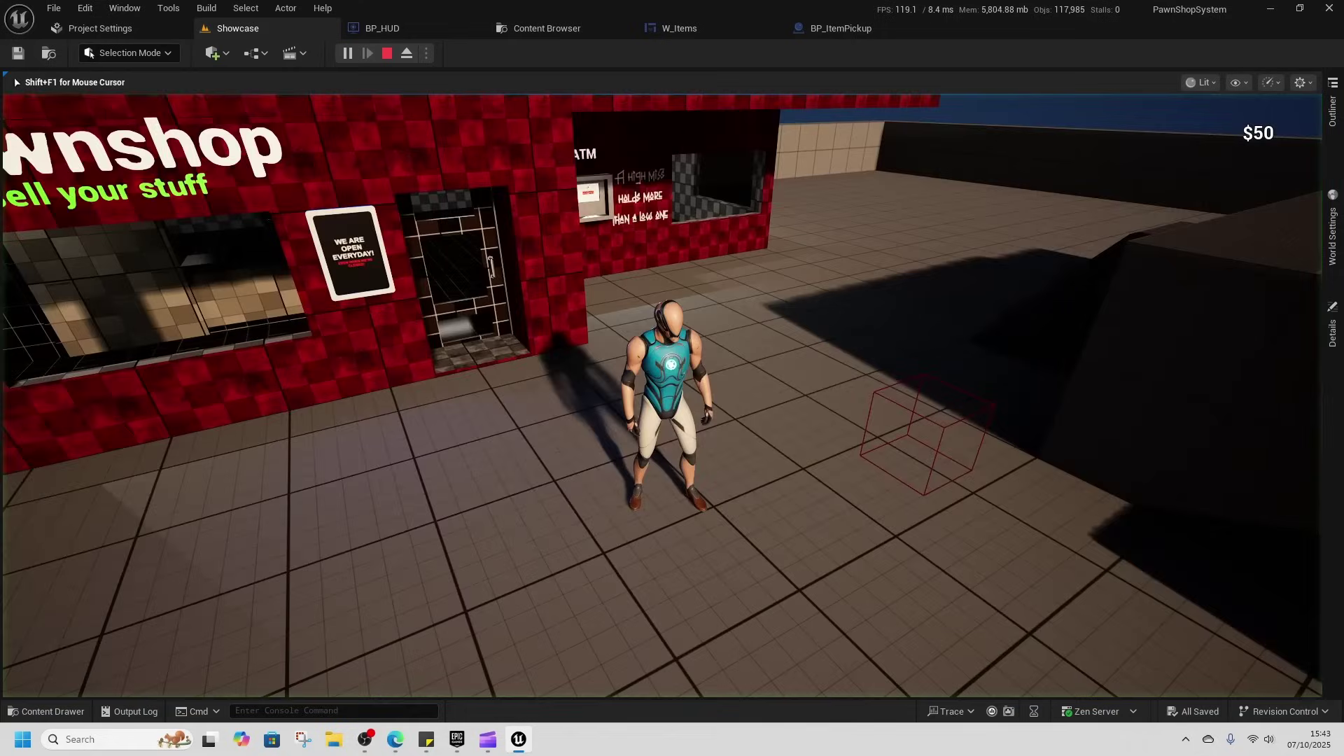
{"action": "key", "text": "w"}
{"action": "key", "text": "w"}
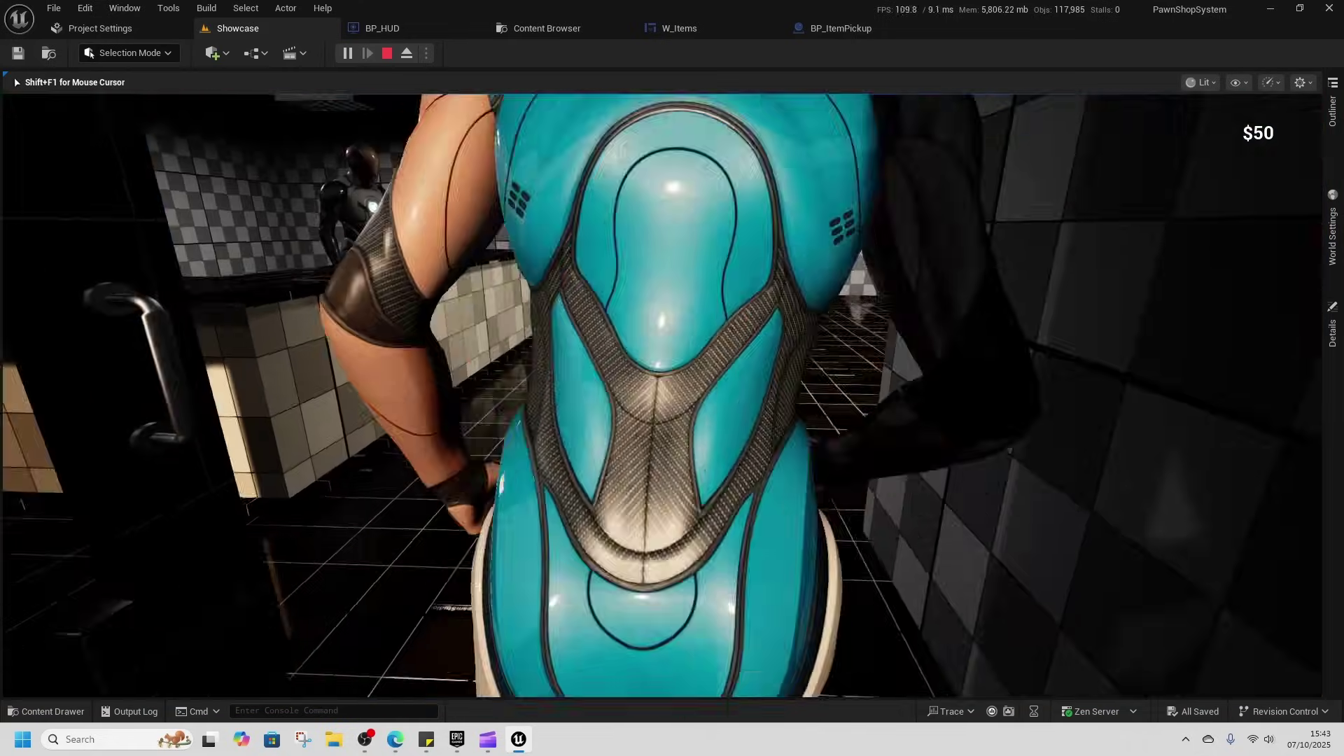
{"action": "key", "text": "e"}
{"action": "key", "text": "Down"}
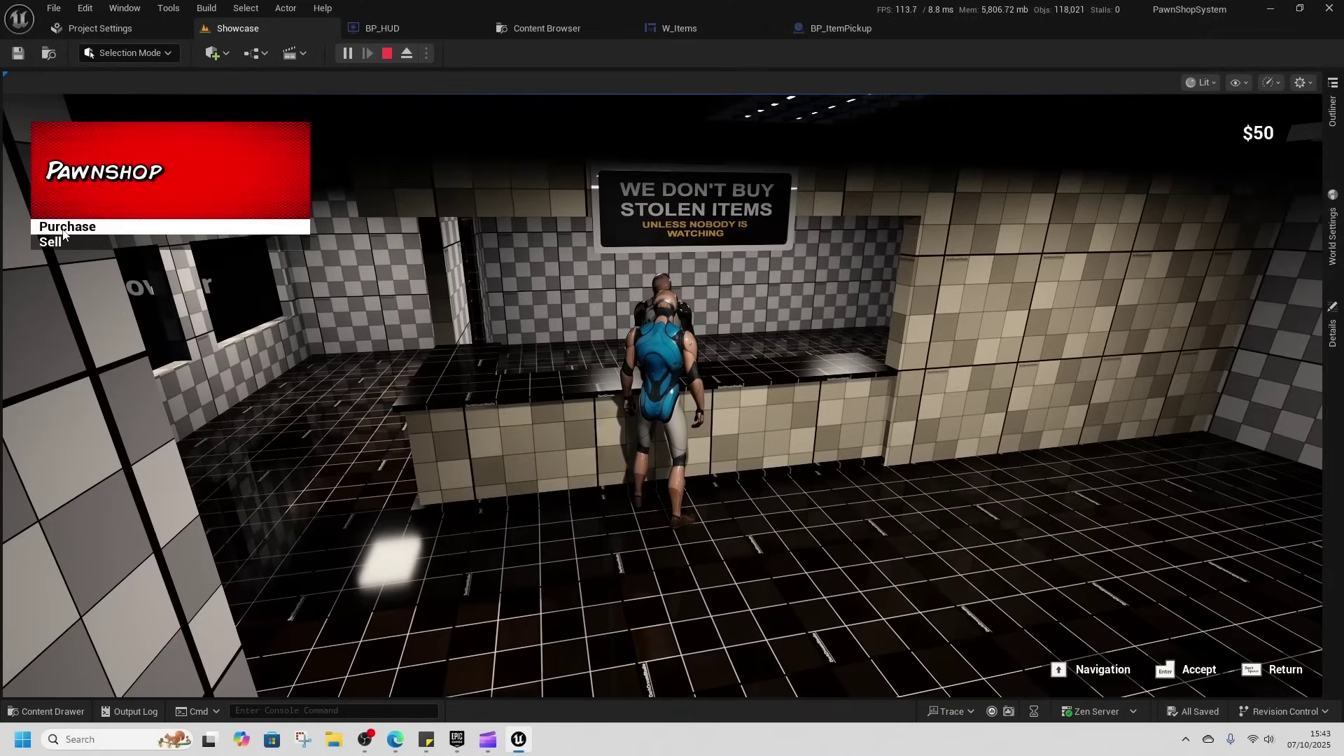
Buy a Stone from backyard for $25 and try to buy the Diamond Ring for $500.
{"action": "left_click", "coordinate": [70, 227]}
{"action": "left_click", "coordinate": [111, 214]}
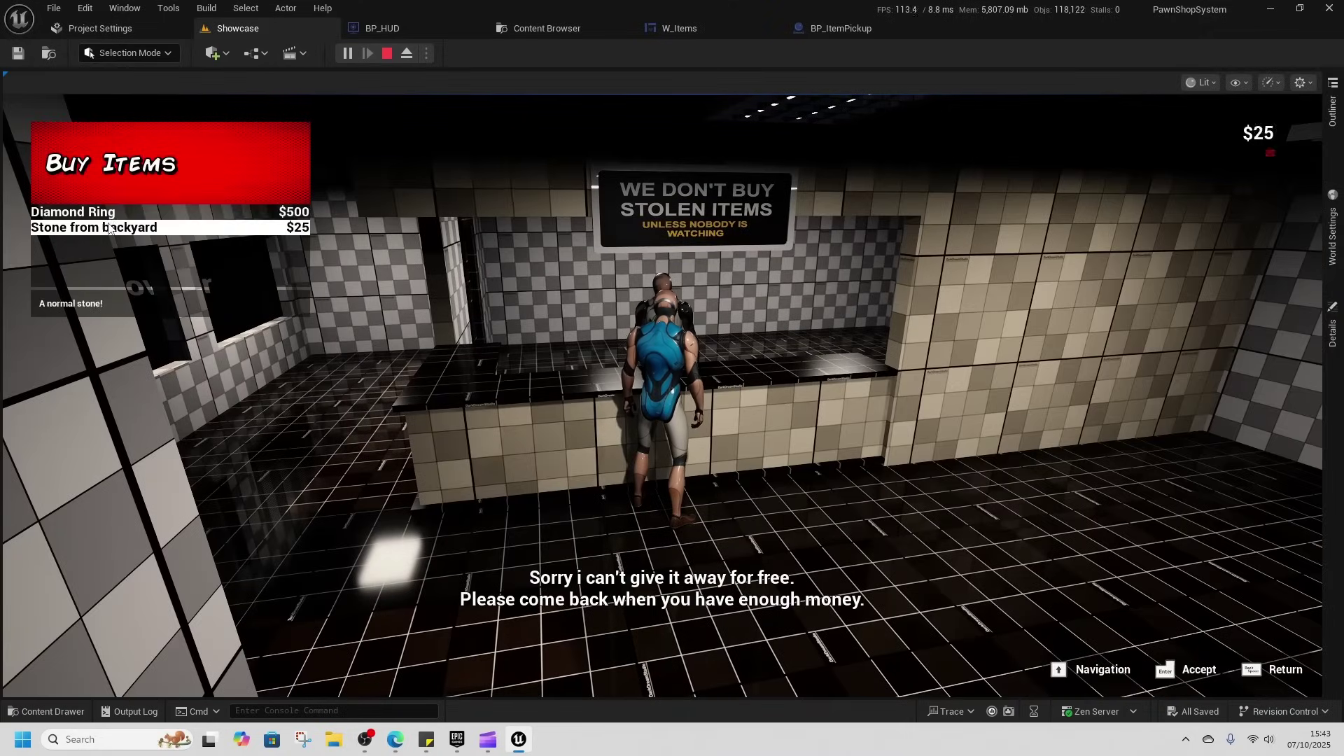
{"action": "left_click", "coordinate": [110, 212]}
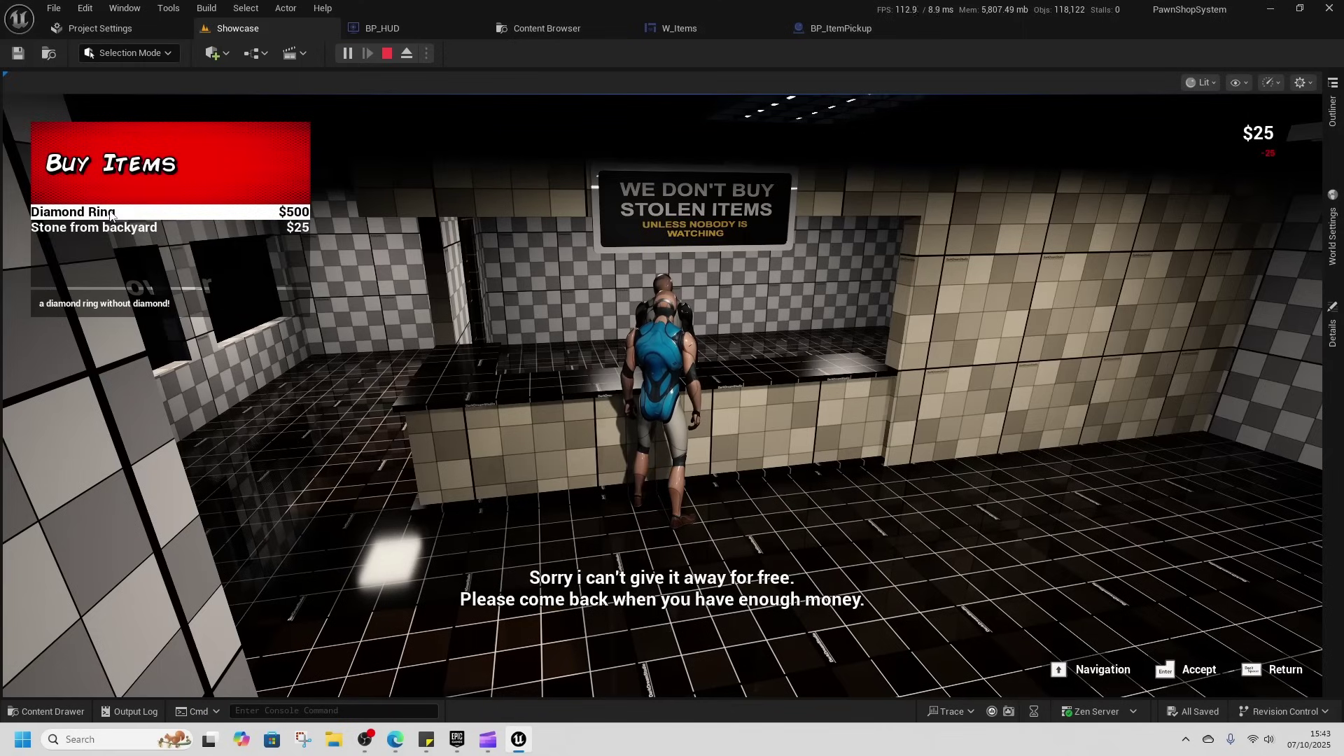
Leave the purchase list and sell all five Stone from backyard items to the pawnshop for $25 each.
{"action": "key", "text": "BackSpace"}
{"action": "left_click", "coordinate": [111, 215]}
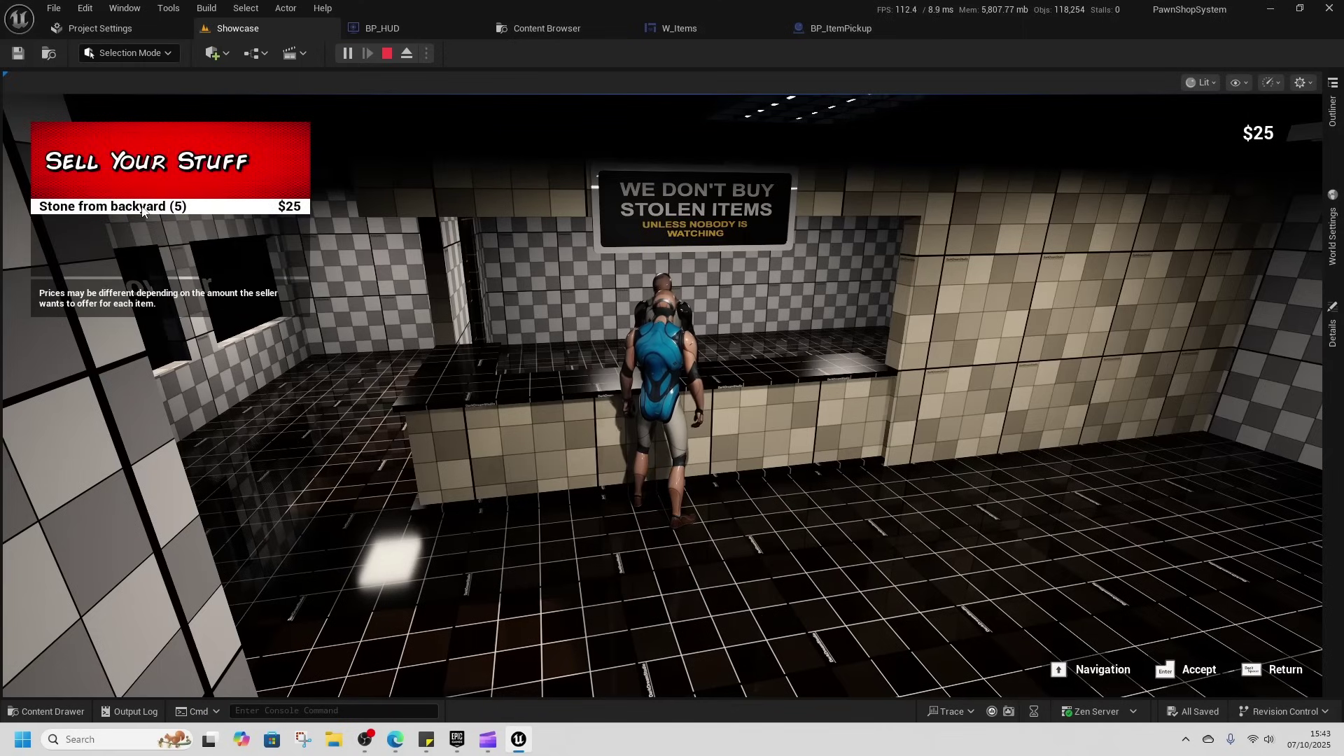
{"action": "left_click", "coordinate": [142, 208]}
{"action": "left_click", "coordinate": [150, 208]}
{"action": "left_click", "coordinate": [150, 208]}
{"action": "left_click", "coordinate": [151, 209]}
{"action": "left_click", "coordinate": [151, 209]}
{"action": "key", "text": "BackSpace"}
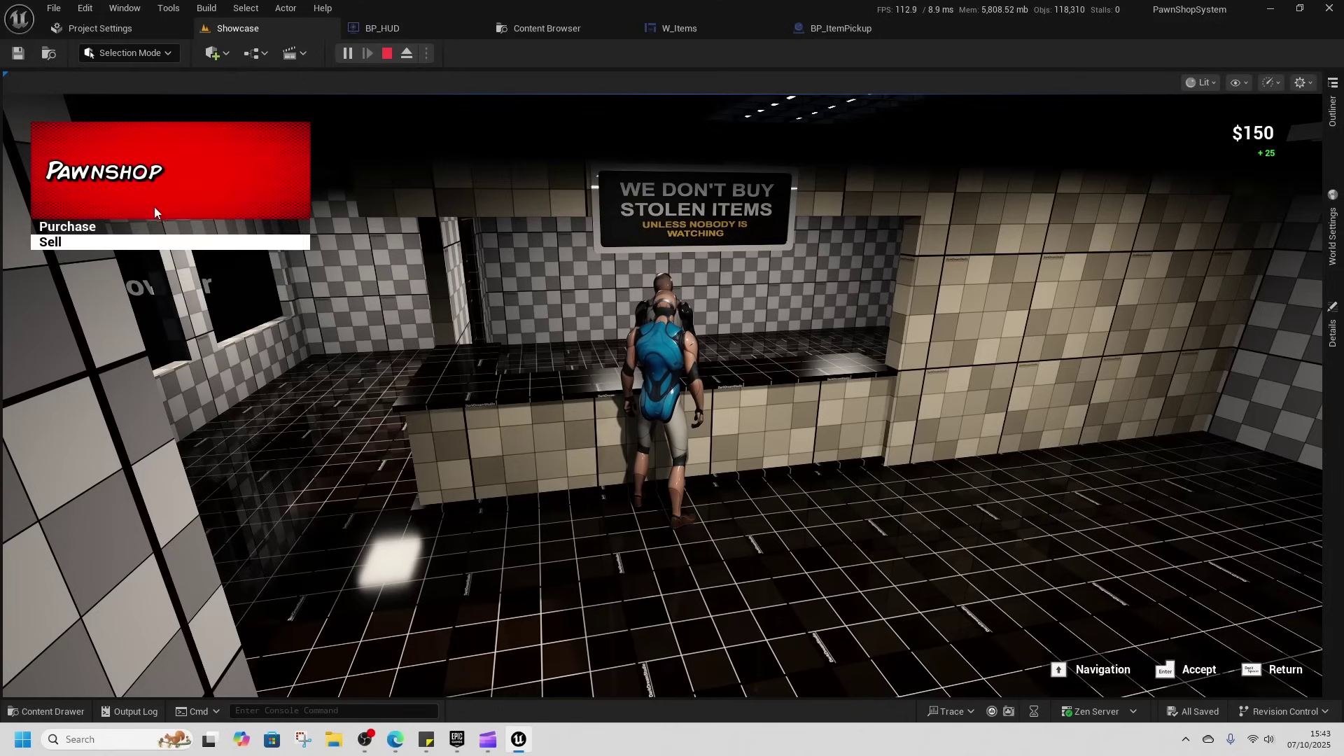
Review the items for purchase, walk the character out of the pawnshop and stop playing the level.
{"action": "left_click", "coordinate": [77, 223]}
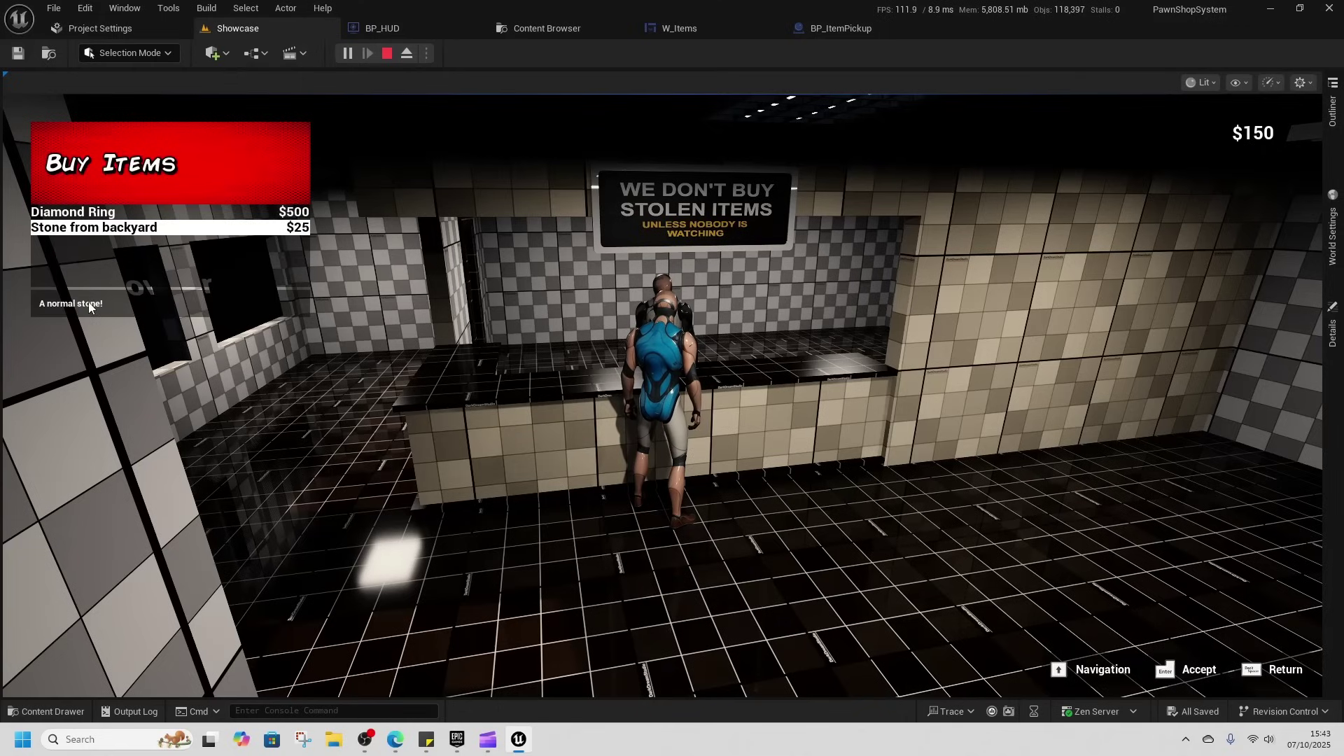
{"action": "key", "text": "BackSpace"}
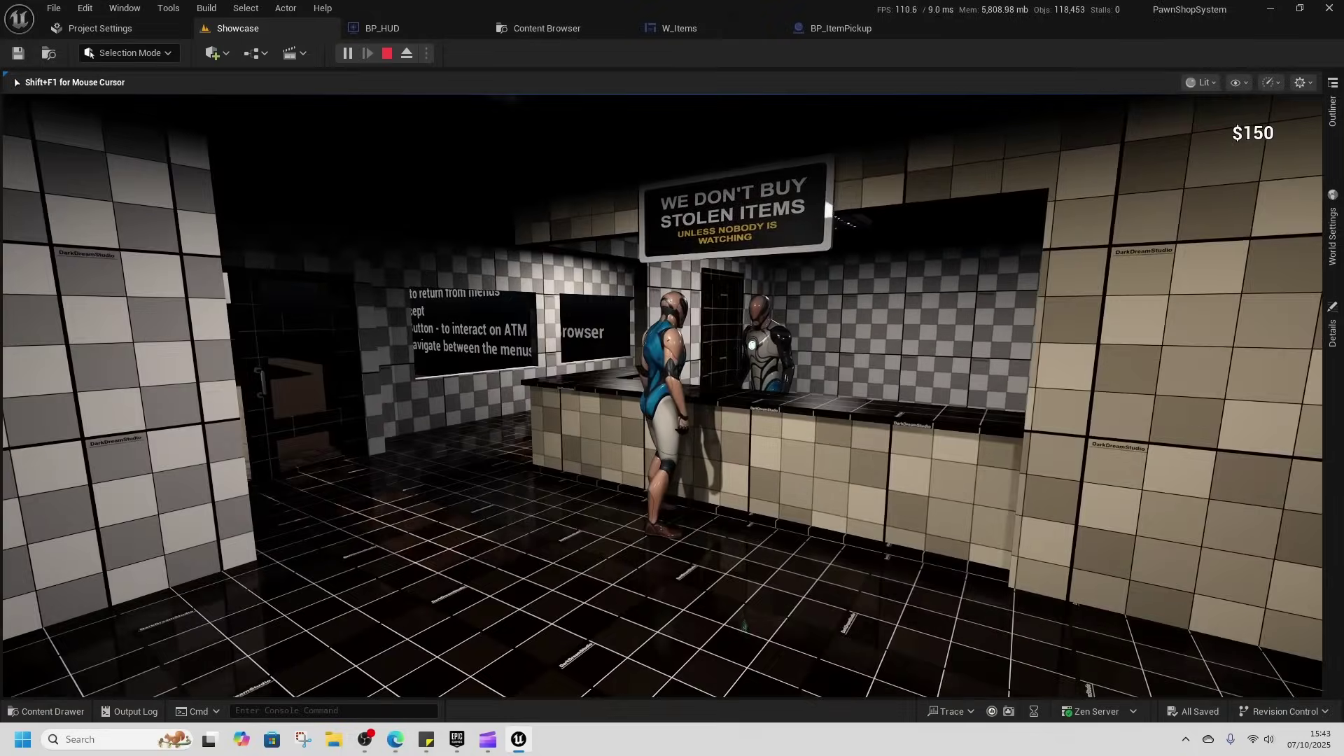
{"action": "key", "text": "w"}
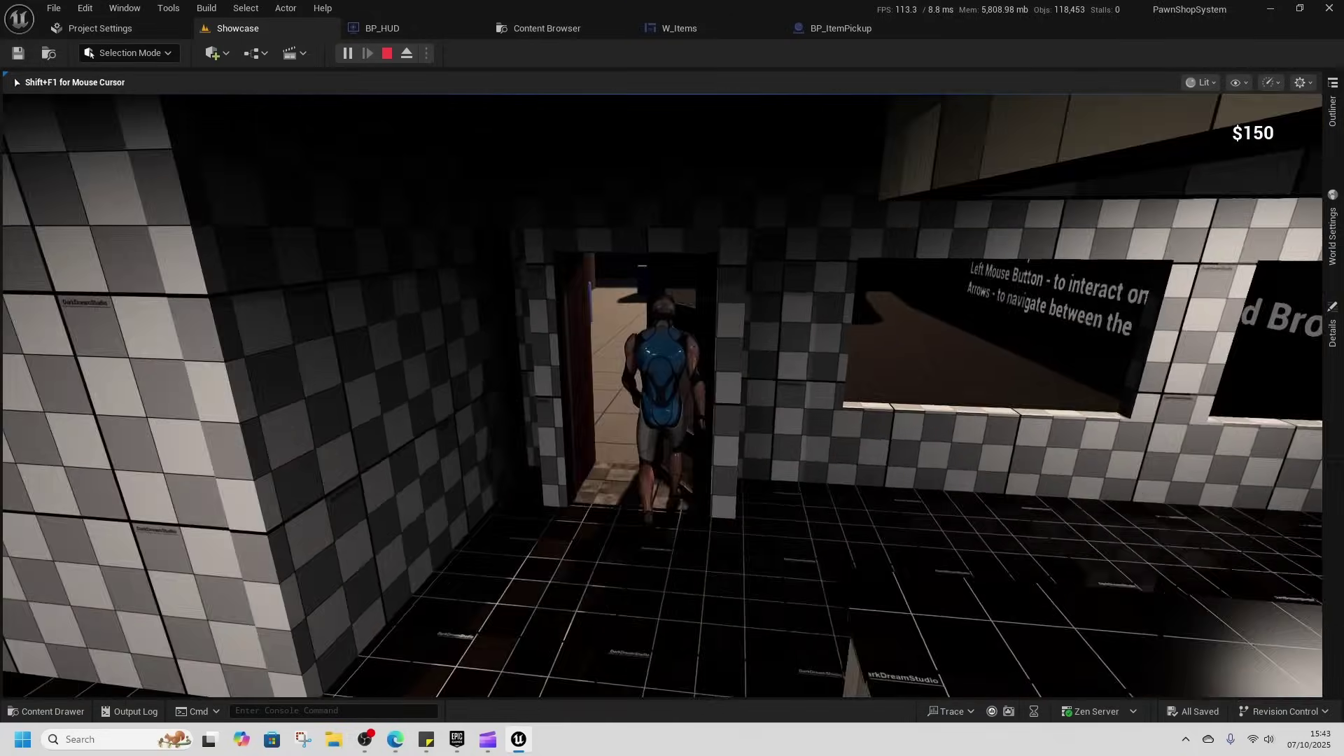
{"action": "key", "text": "shift+F1"}
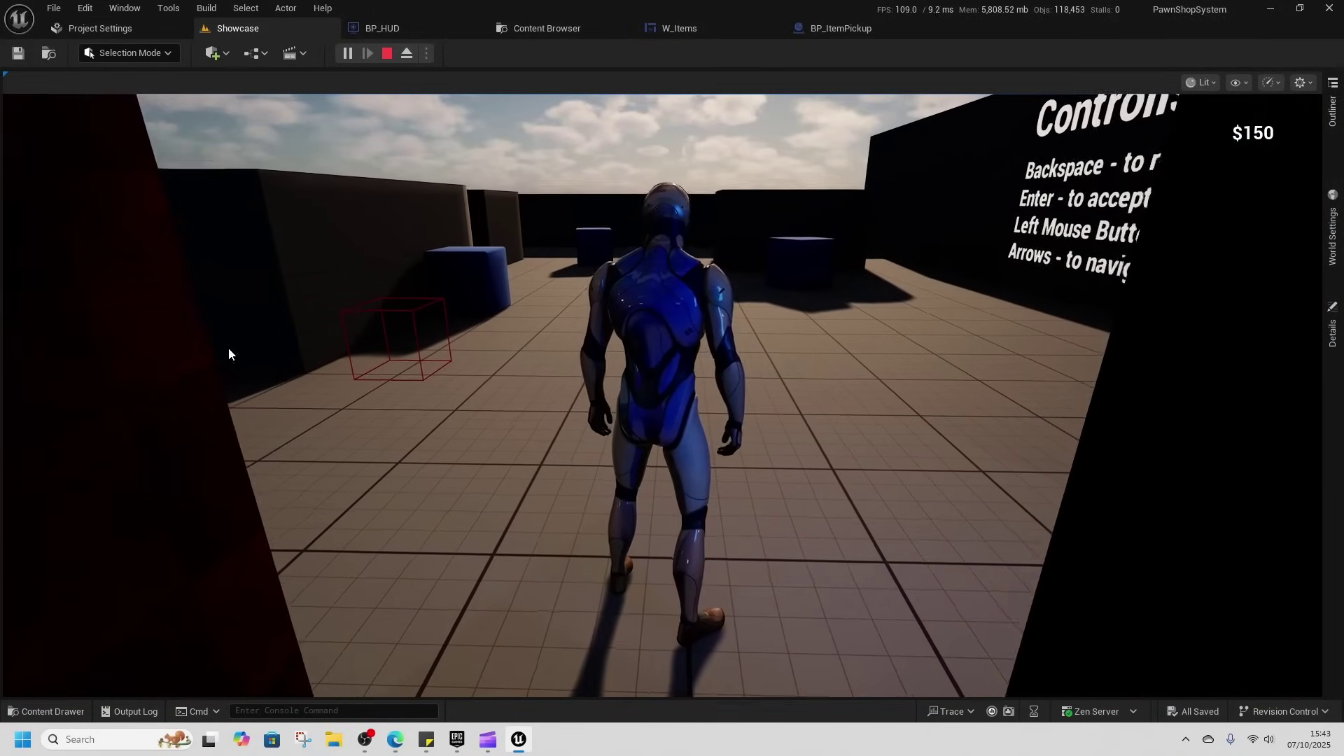
{"action": "left_click", "coordinate": [395, 53]}
Open BP_PlayerController from the Blueprints folder and examine its gamepad key and mouse use checks.
{"action": "left_click", "coordinate": [843, 28]}
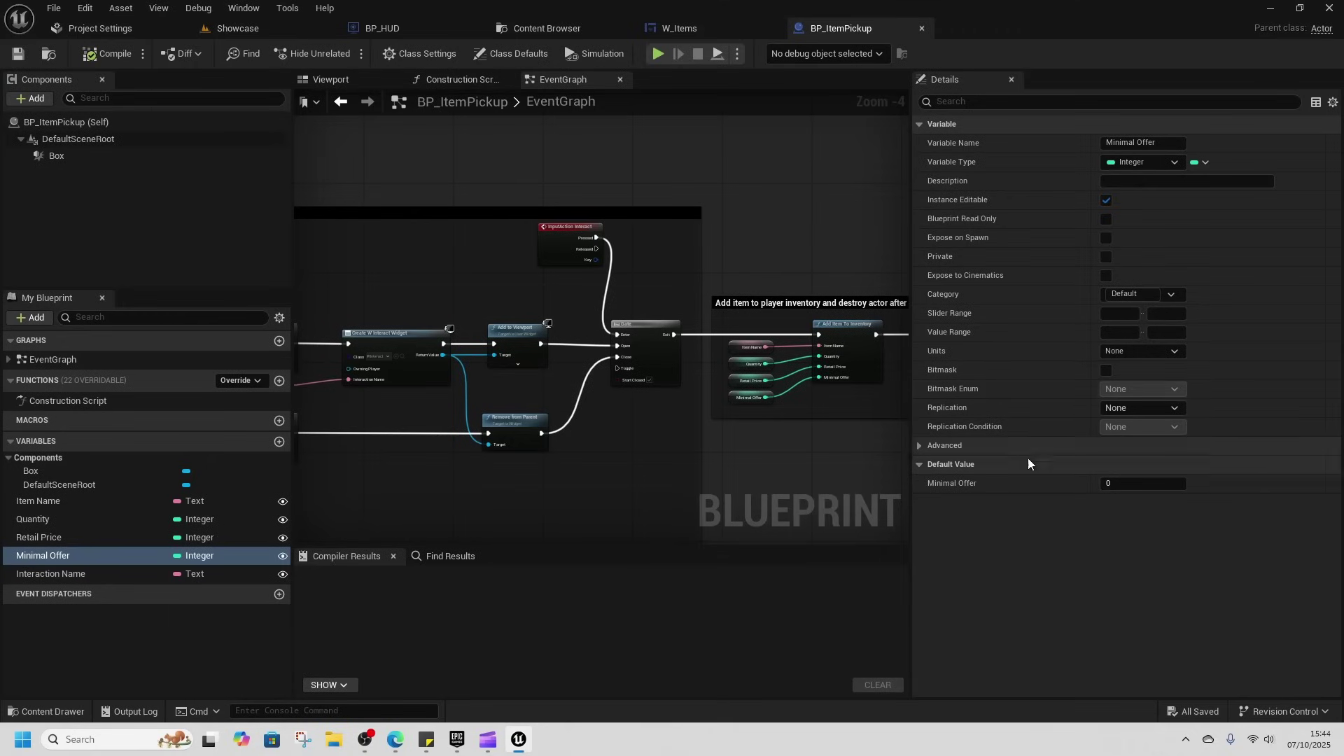
{"action": "left_click", "coordinate": [679, 28]}
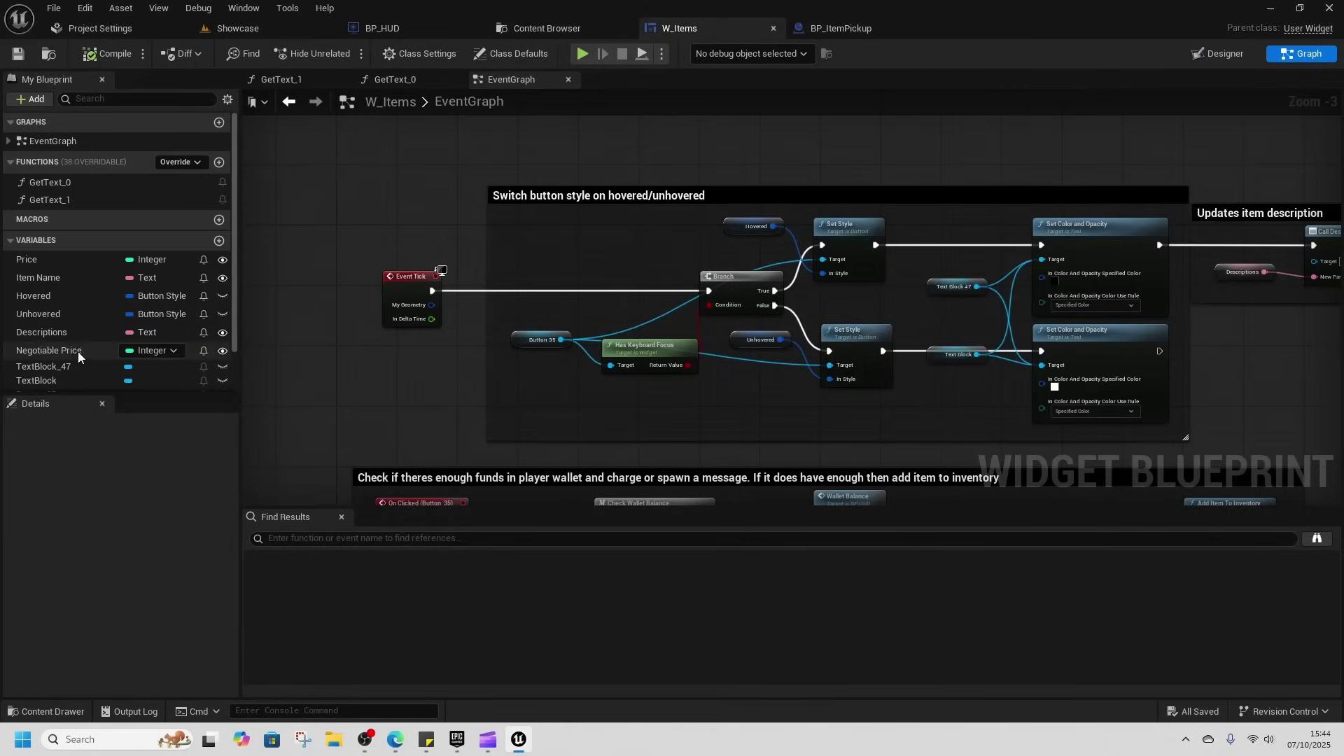
{"action": "left_click", "coordinate": [46, 711]}
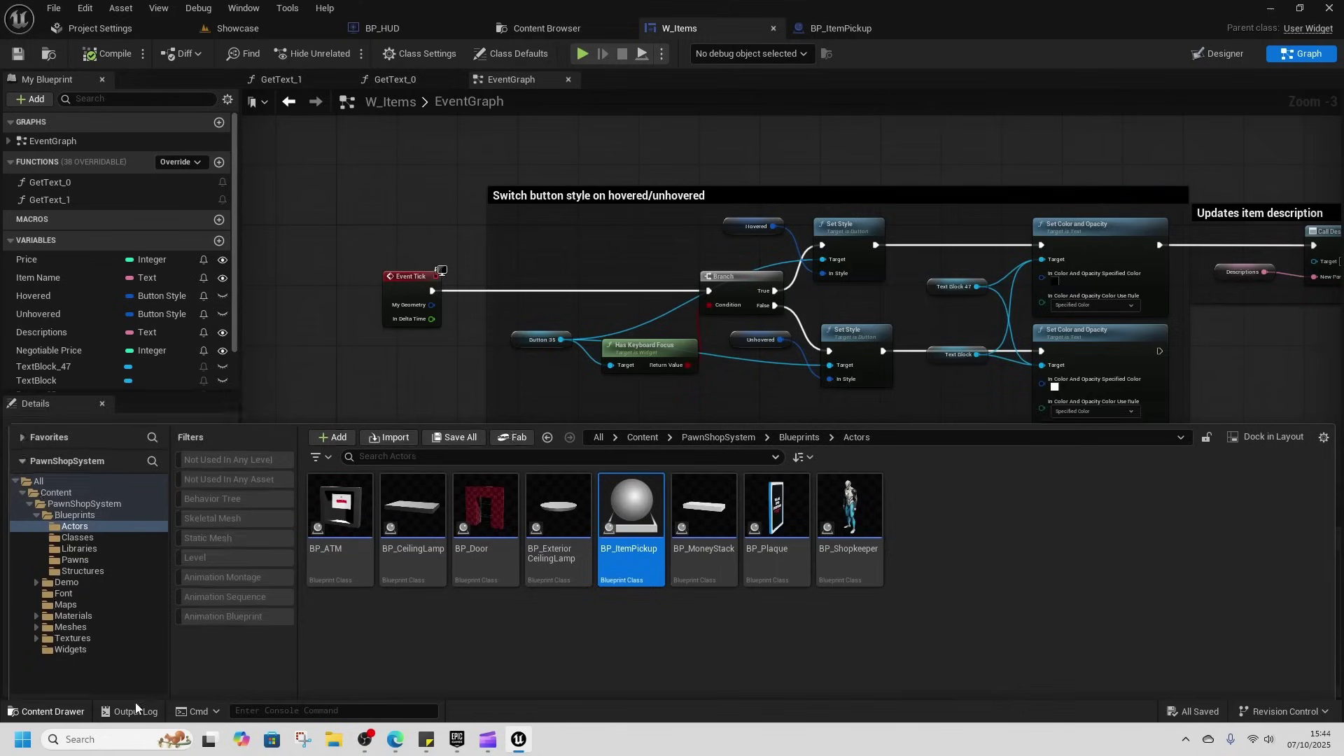
{"action": "left_click", "coordinate": [799, 416]}
{"action": "double_click", "coordinate": [849, 486]}
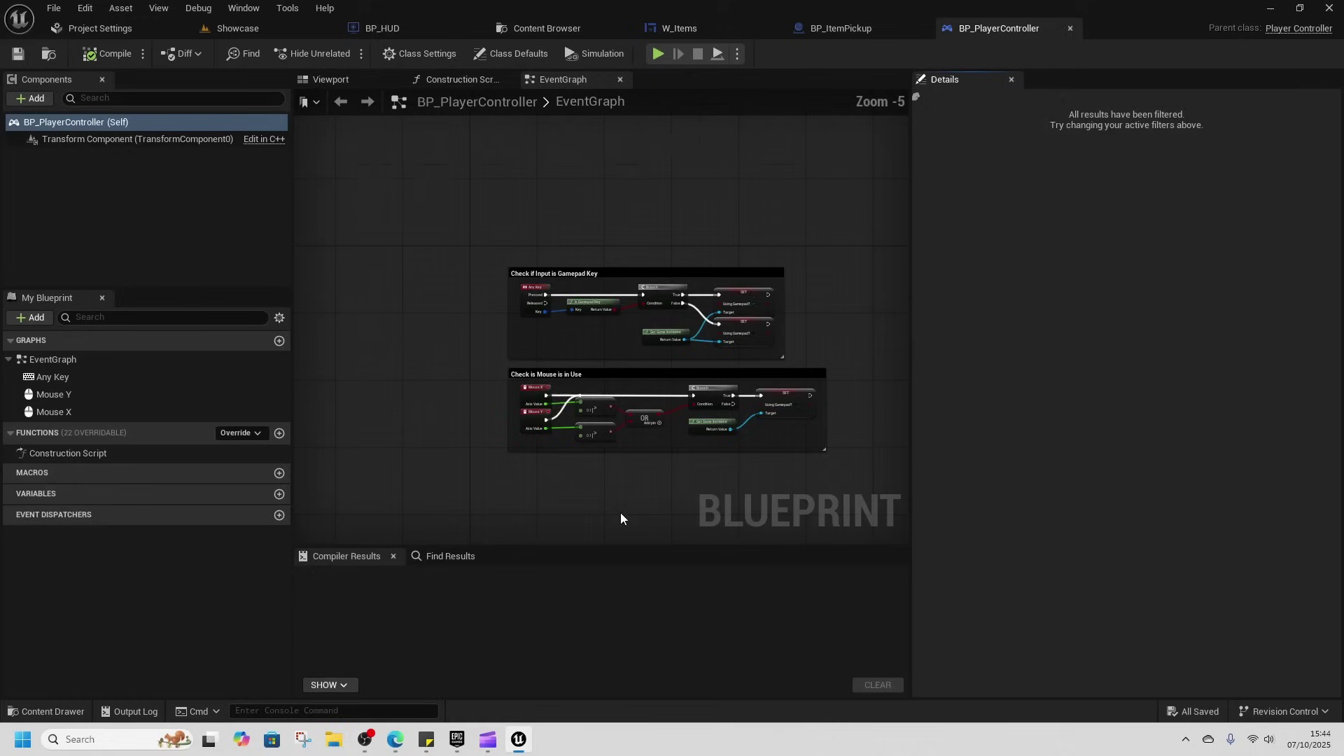
{"action": "scroll", "coordinate": [629, 415], "scroll_direction": "up", "scroll_amount": 3}
{"action": "scroll", "coordinate": [629, 415], "scroll_direction": "down", "scroll_amount": 2}
{"action": "right_click_drag", "start_coordinate": [619, 360], "coordinate": [471, 360]}
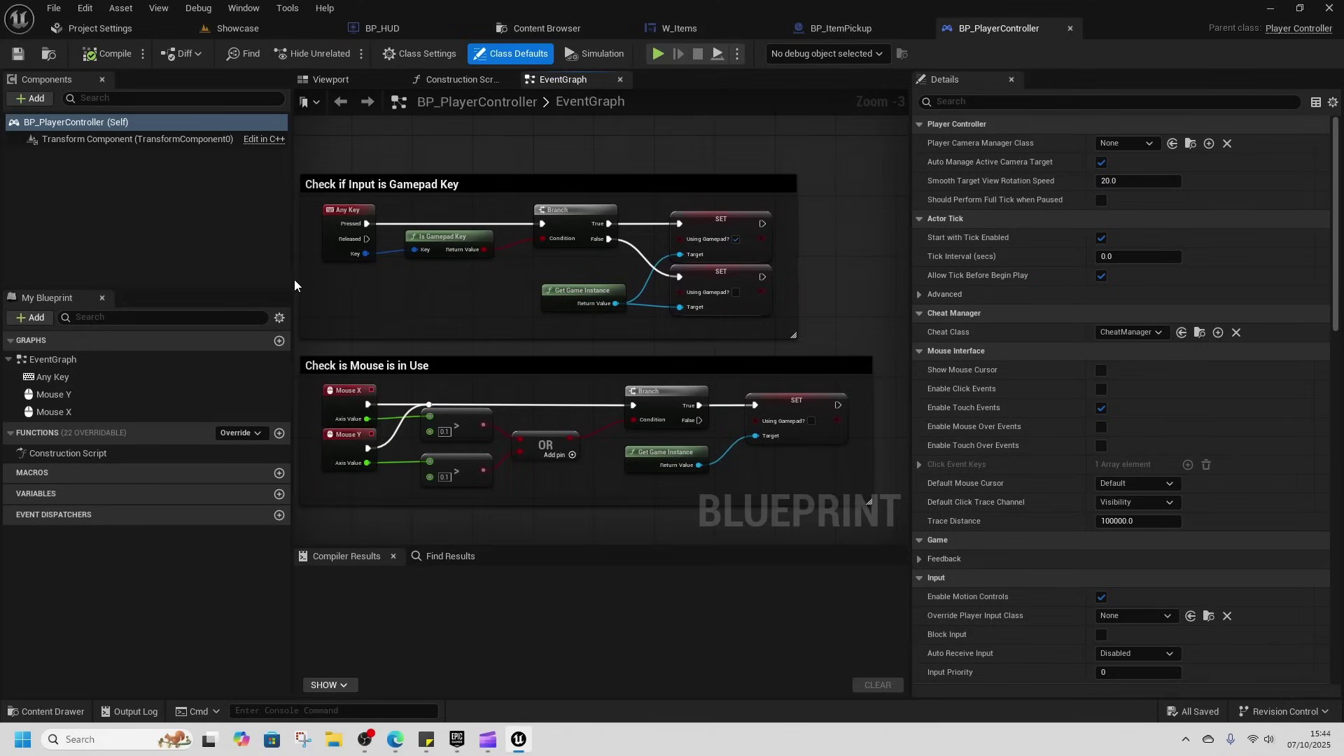
Widen the graph area, shift the Is Gamepad Key node slightly down, and inspect the Using Gamepad and Get Game Instance nodes.
{"action": "left_click_drag", "start_coordinate": [292, 283], "coordinate": [223, 282]}
{"action": "right_click_drag", "start_coordinate": [370, 299], "coordinate": [425, 332]}
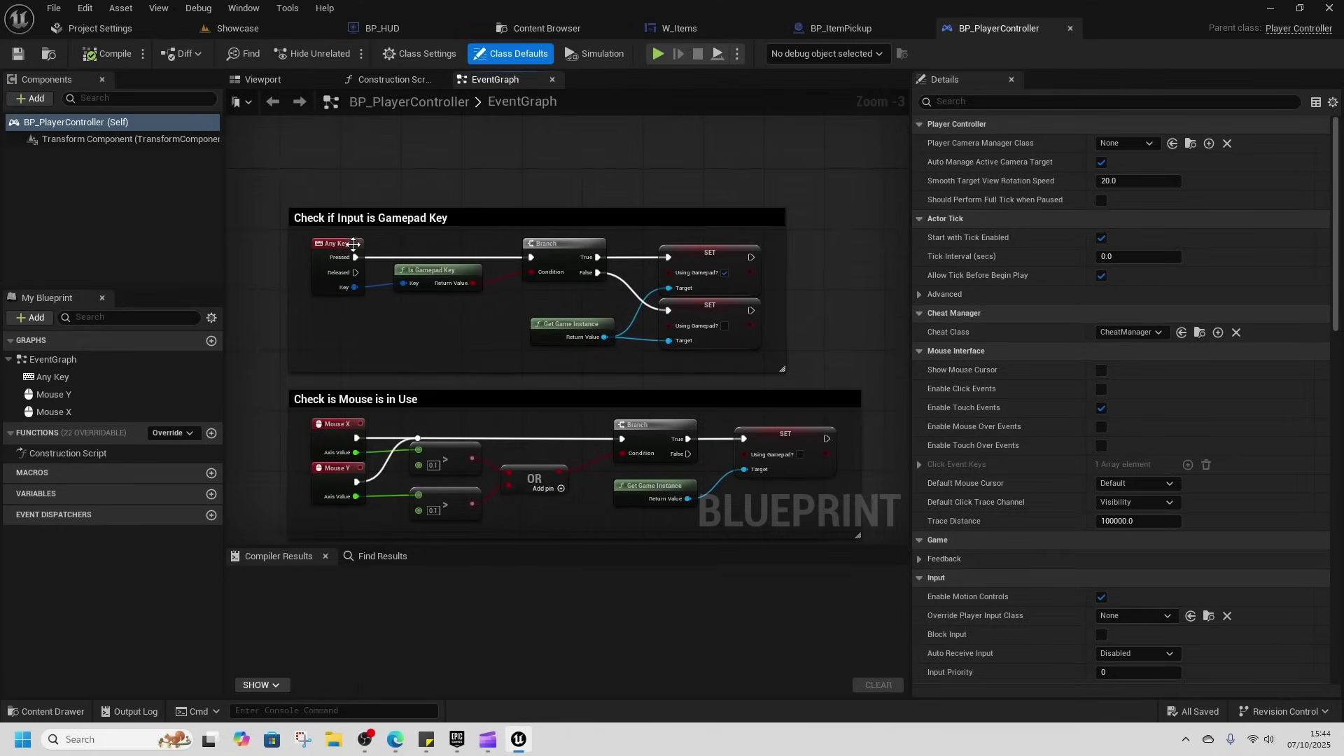
{"action": "left_click_drag", "start_coordinate": [469, 273], "coordinate": [444, 287]}
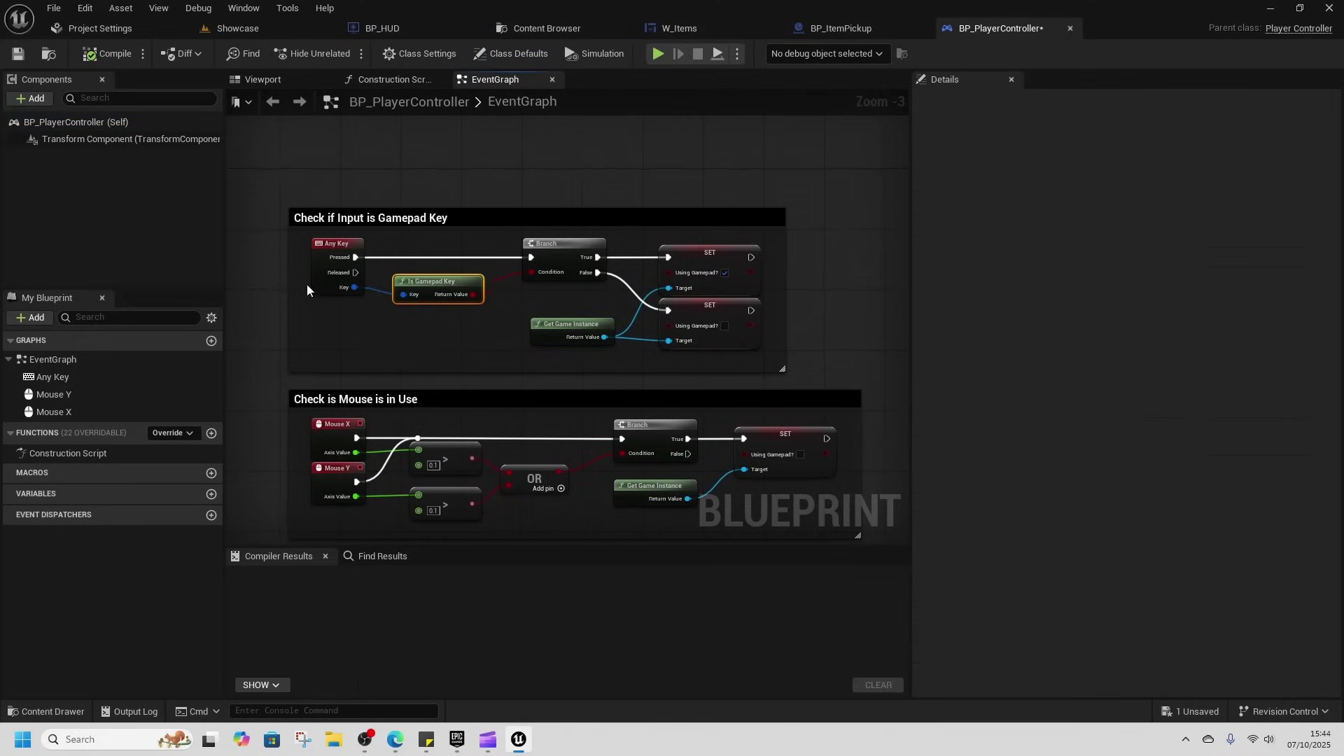
{"action": "left_click", "coordinate": [707, 263]}
{"action": "left_click", "coordinate": [567, 322]}
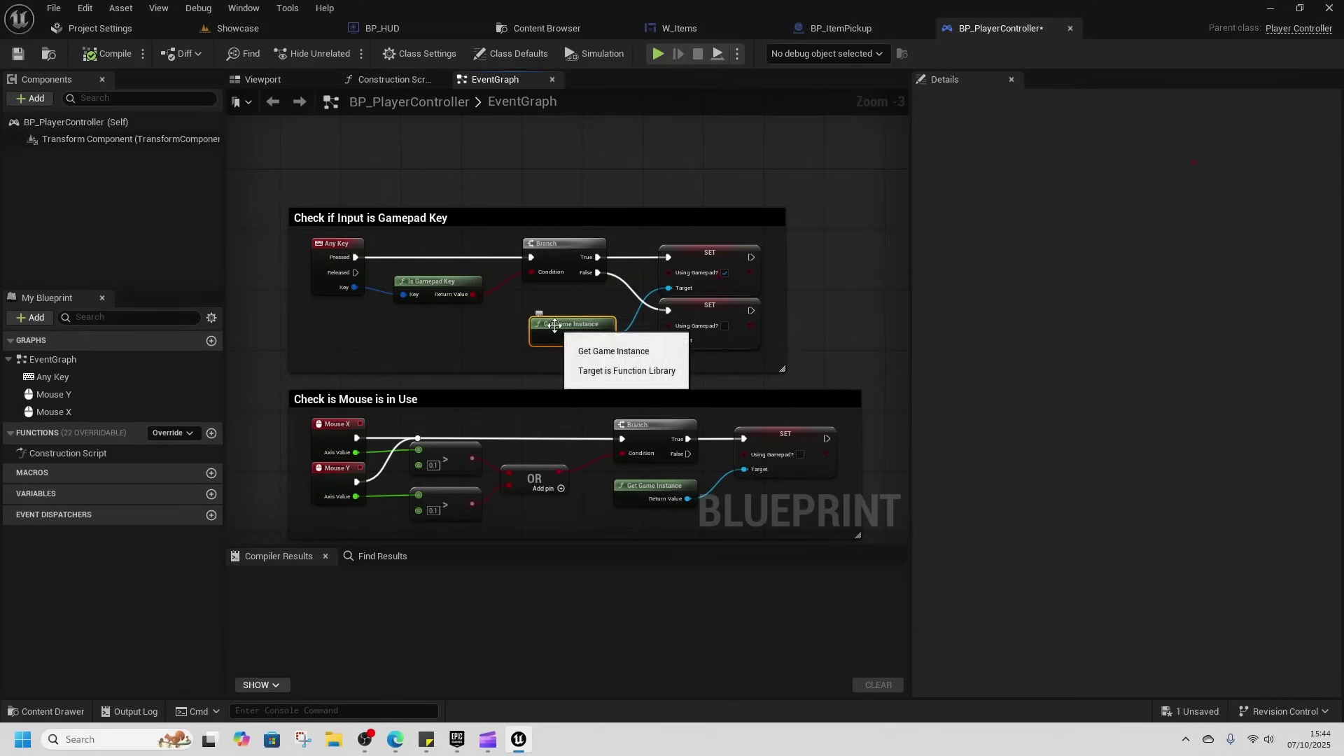
Look through the Libraries and Classes blueprint folders and open BP_GameInstance.
{"action": "left_click", "coordinate": [60, 715]}
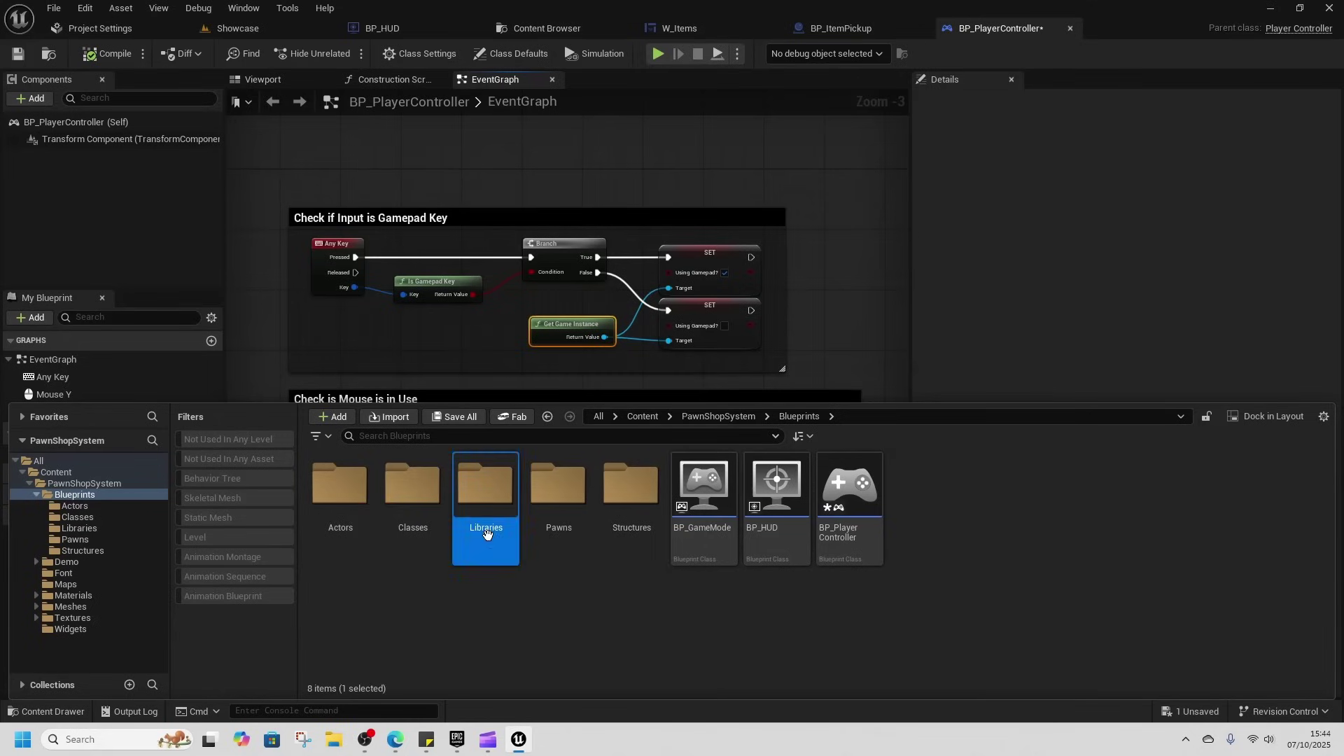
{"action": "double_click", "coordinate": [485, 490]}
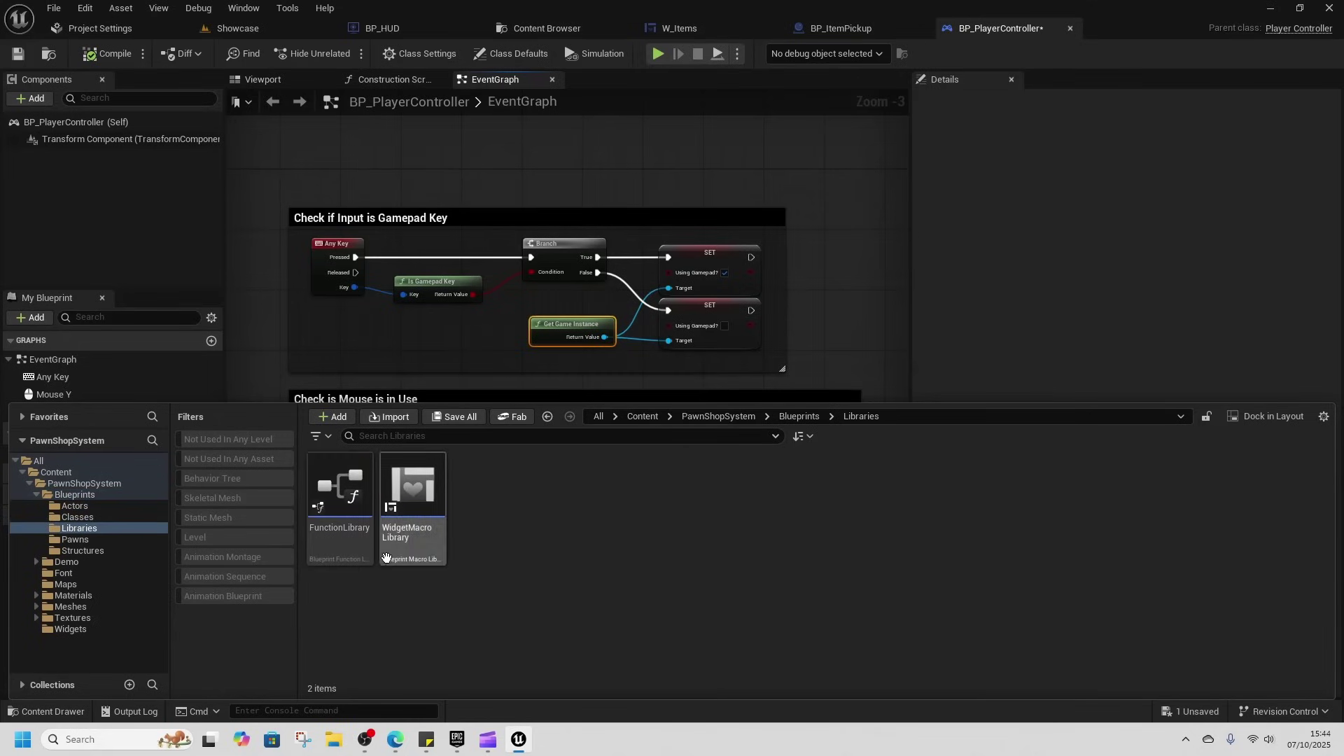
{"action": "left_click", "coordinate": [799, 416]}
{"action": "double_click", "coordinate": [412, 497]}
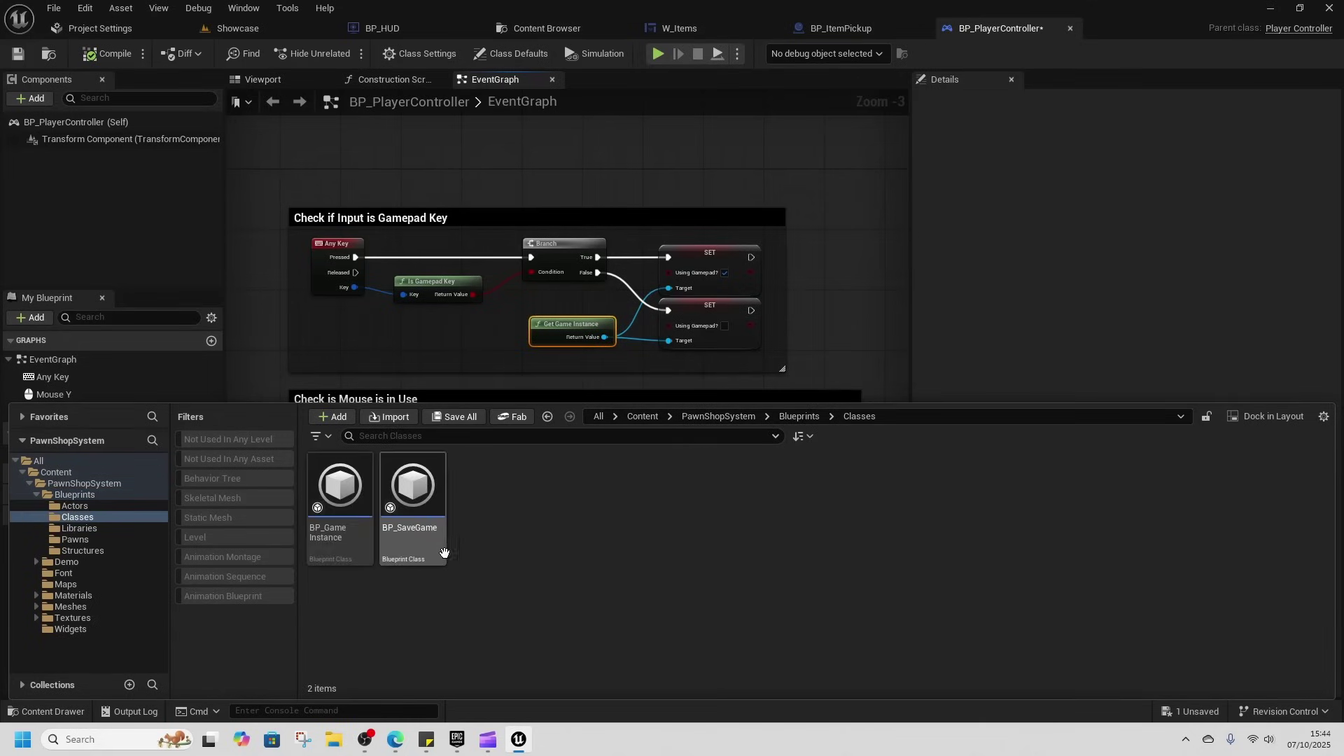
{"action": "double_click", "coordinate": [362, 553]}
Examine BP_GameInstance's Save Game function, from the save slot check to the Get Game Instance Values node.
{"action": "right_click_drag", "start_coordinate": [460, 357], "coordinate": [407, 382]}
{"action": "right_click_drag", "start_coordinate": [969, 363], "coordinate": [727, 359]}
{"action": "scroll", "coordinate": [822, 326], "scroll_direction": "up", "scroll_amount": 3}
{"action": "scroll", "coordinate": [478, 454], "scroll_direction": "down", "scroll_amount": 1}
{"action": "right_click_drag", "start_coordinate": [460, 452], "coordinate": [901, 447]}
{"action": "right_click_drag", "start_coordinate": [424, 432], "coordinate": [341, 427]}
Add a default element to the S_Inventory array, expand it to inspect its item fields, and clear the array again.
{"action": "left_click", "coordinate": [128, 391]}
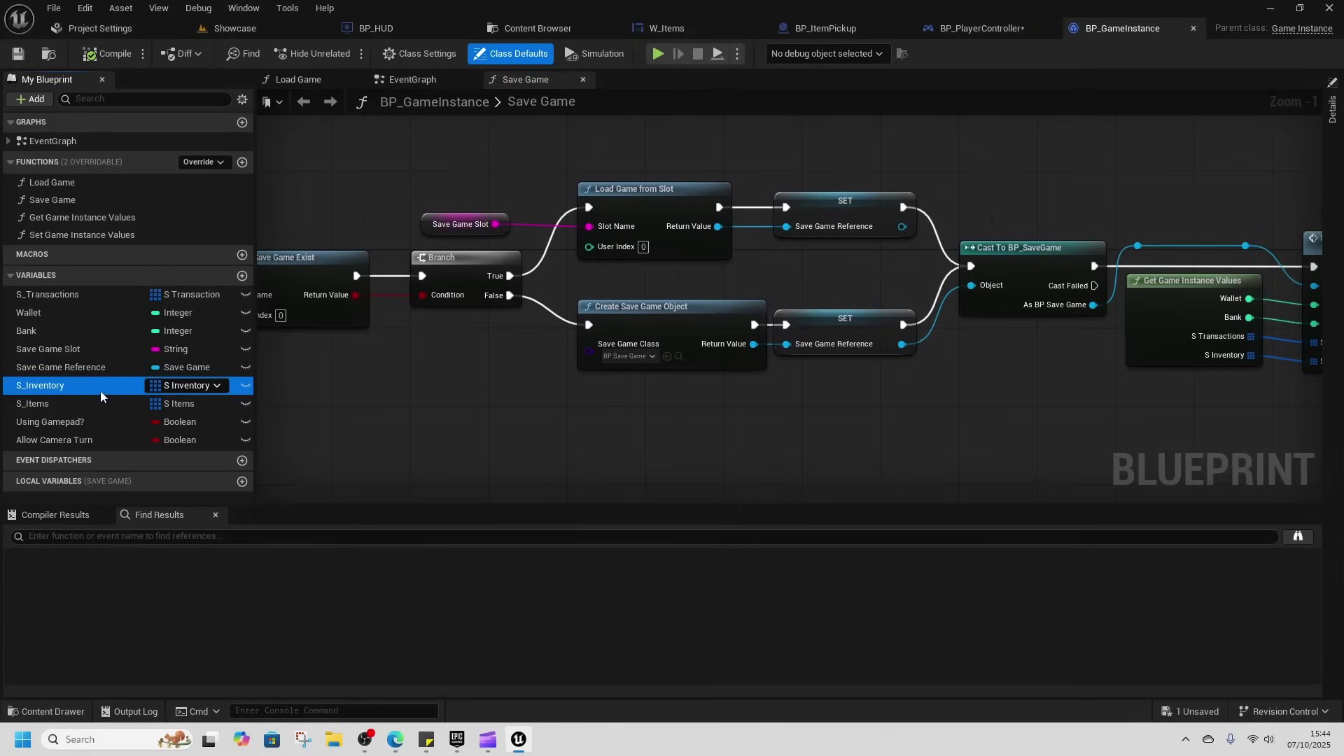
{"action": "left_click", "coordinate": [1332, 108]}
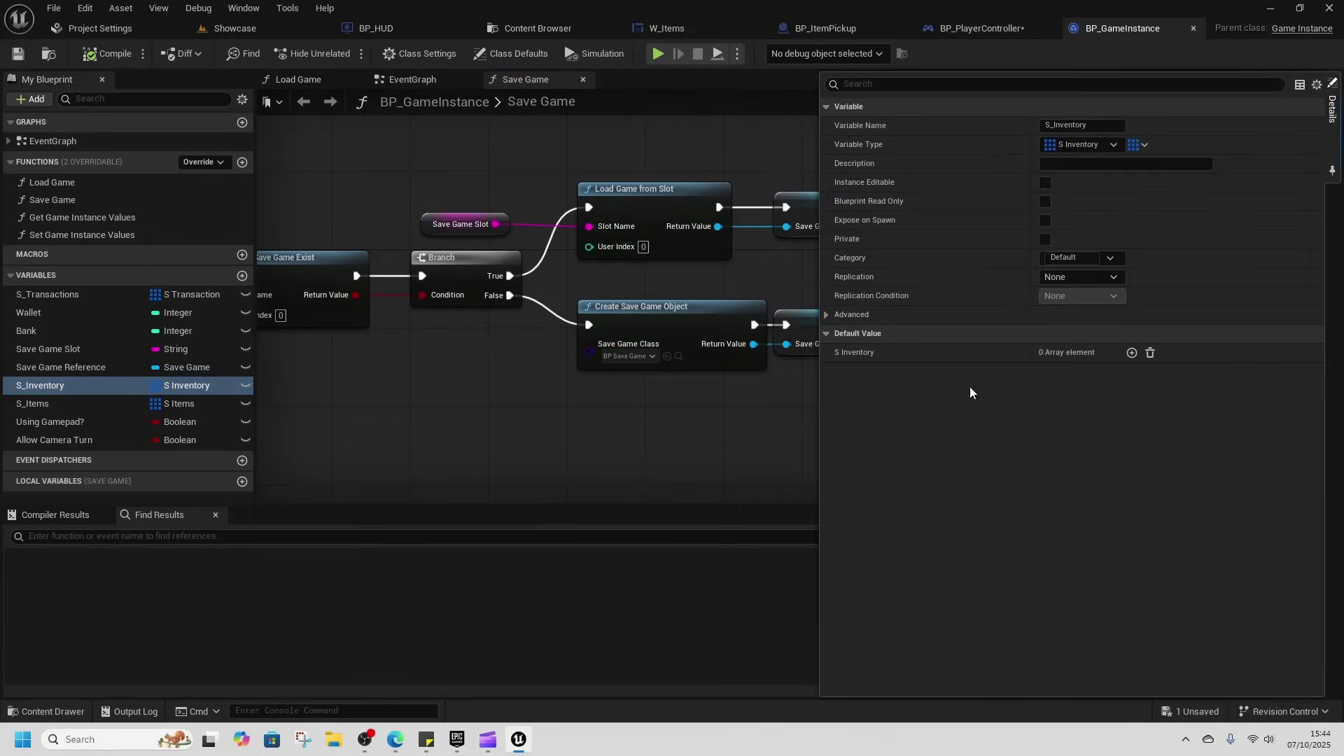
{"action": "left_click", "coordinate": [1131, 353]}
{"action": "left_click", "coordinate": [838, 372]}
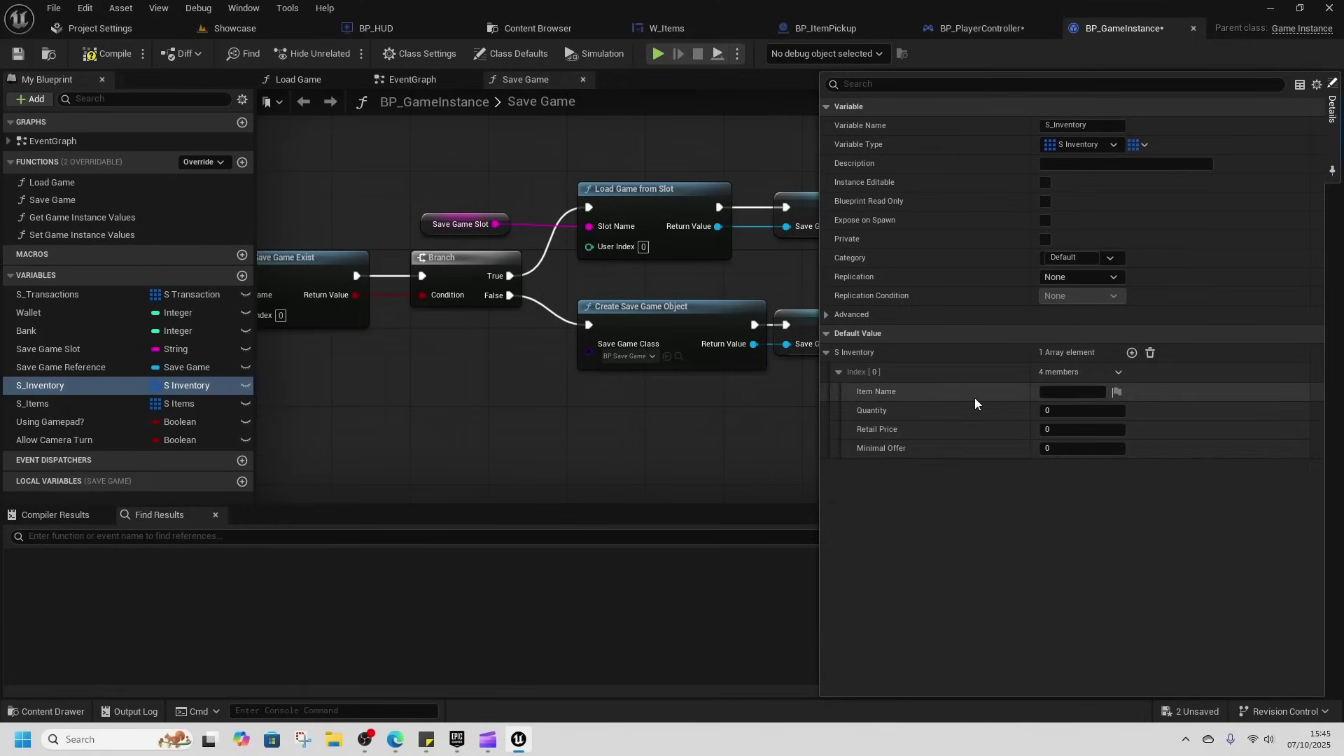
{"action": "left_click", "coordinate": [1150, 354]}
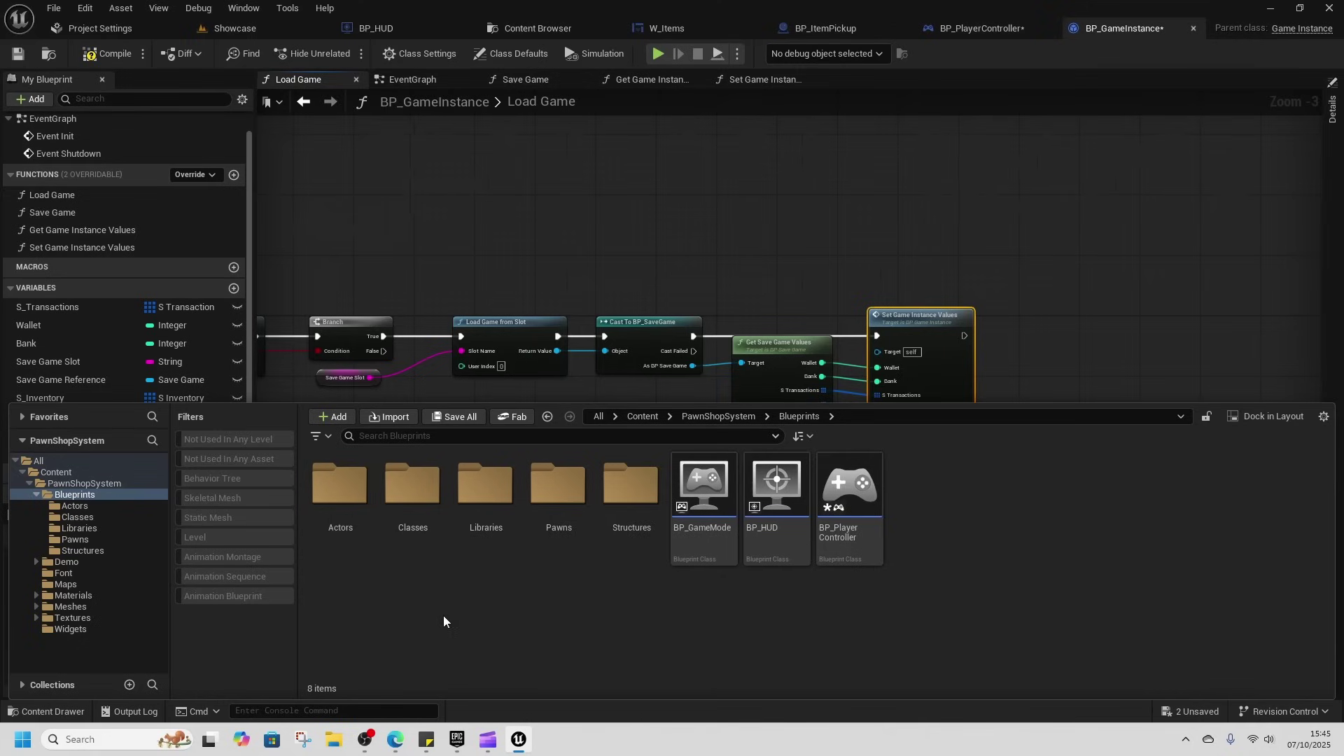
Shrink the content drawer, browse the Actors blueprint folder and open BP_Shopkeeper.
{"action": "left_click_drag", "start_coordinate": [373, 400], "coordinate": [386, 478]}
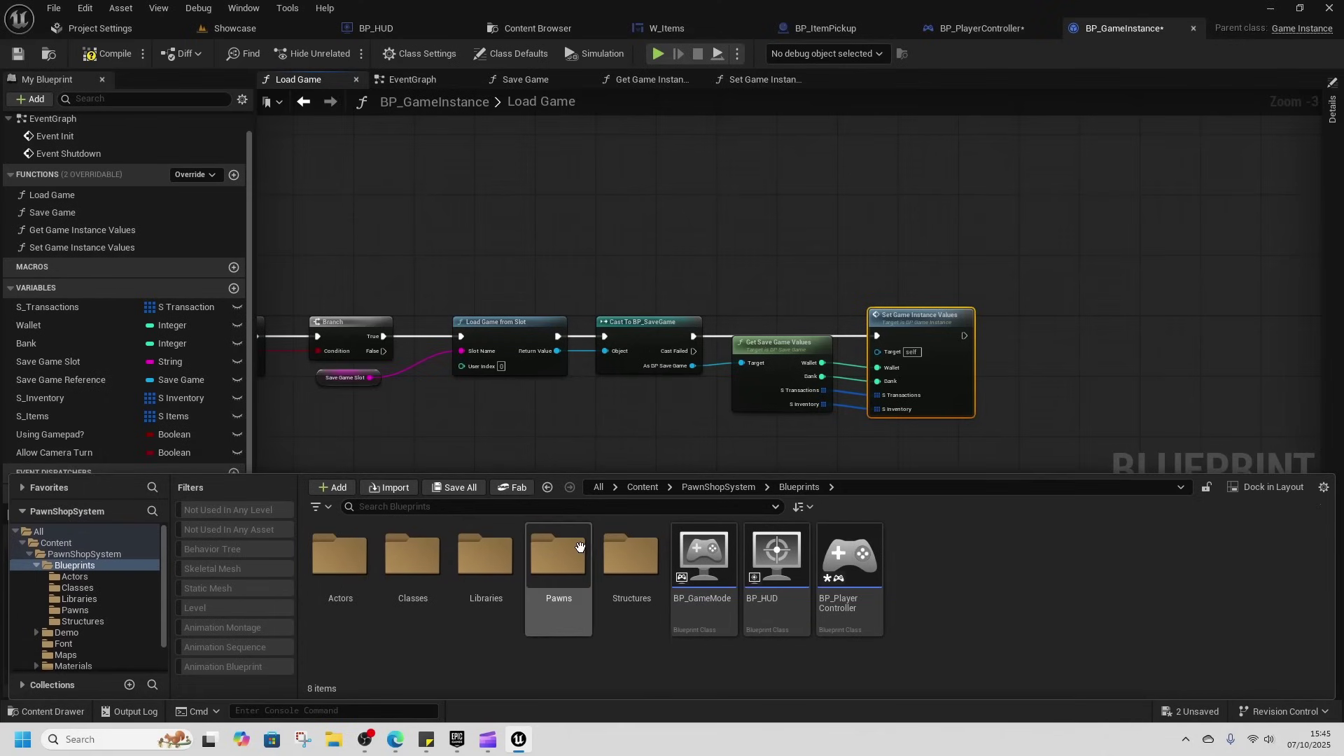
{"action": "left_click", "coordinate": [350, 595]}
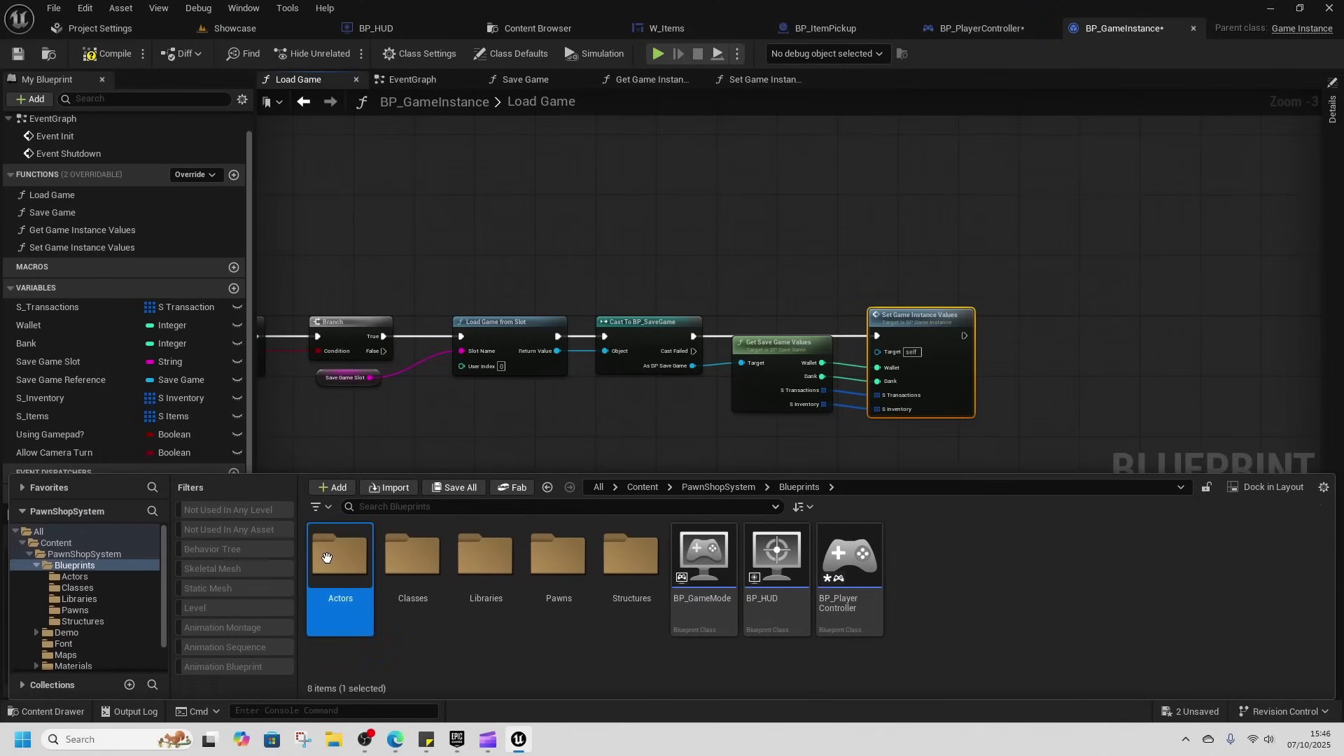
{"action": "double_click", "coordinate": [343, 581]}
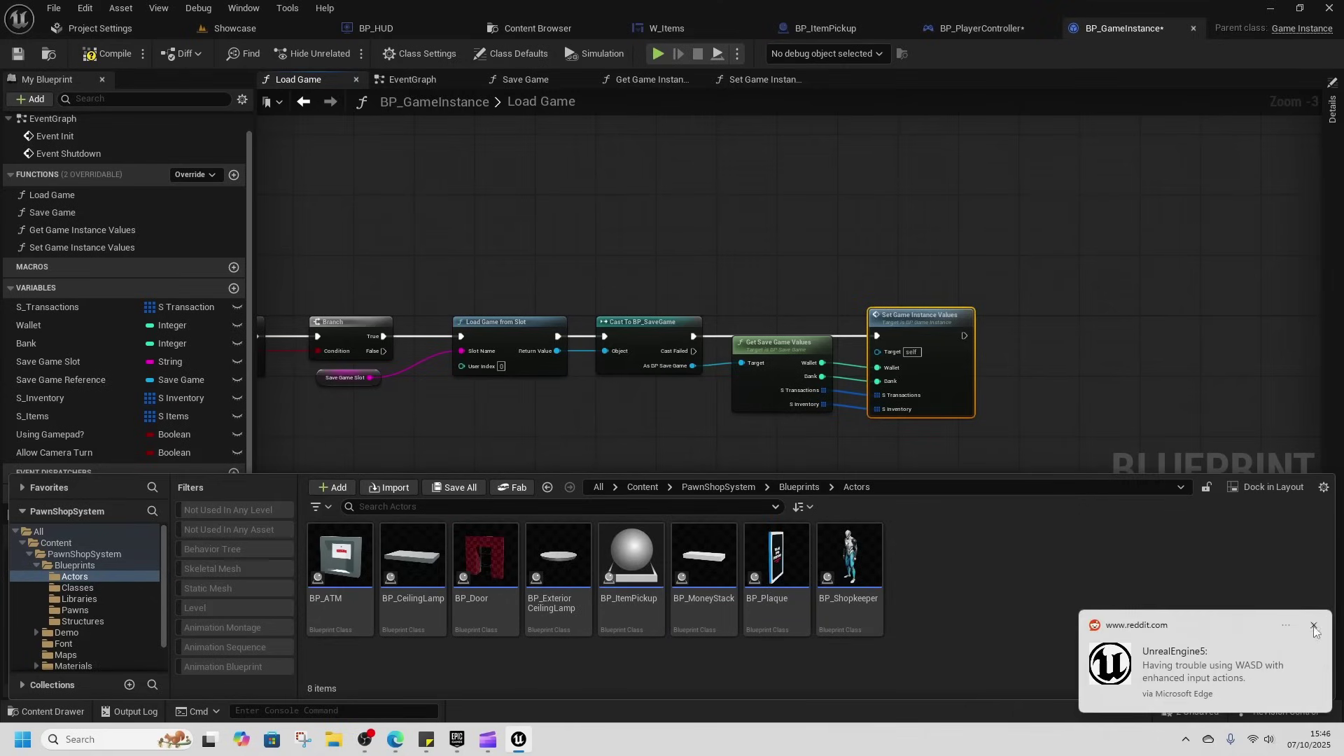
{"action": "left_click", "coordinate": [1313, 625]}
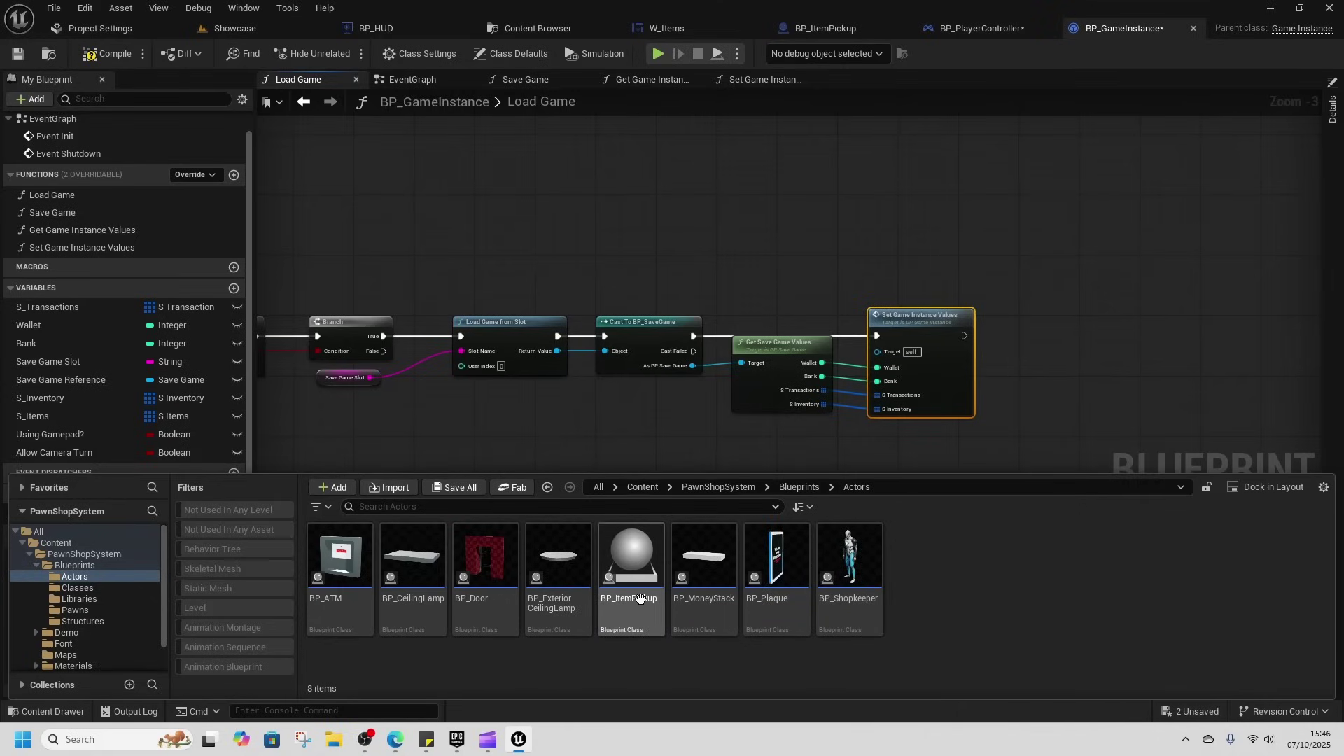
{"action": "left_click", "coordinate": [632, 620]}
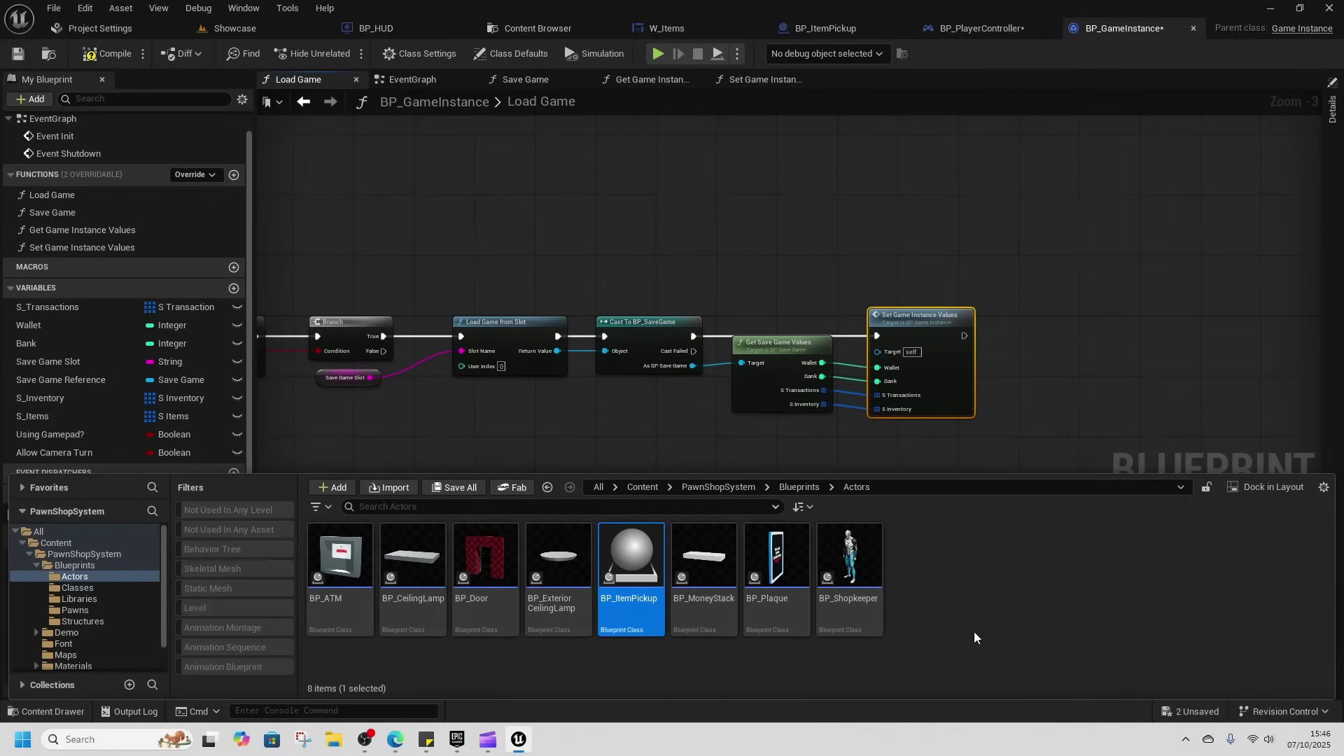
{"action": "left_click", "coordinate": [998, 597]}
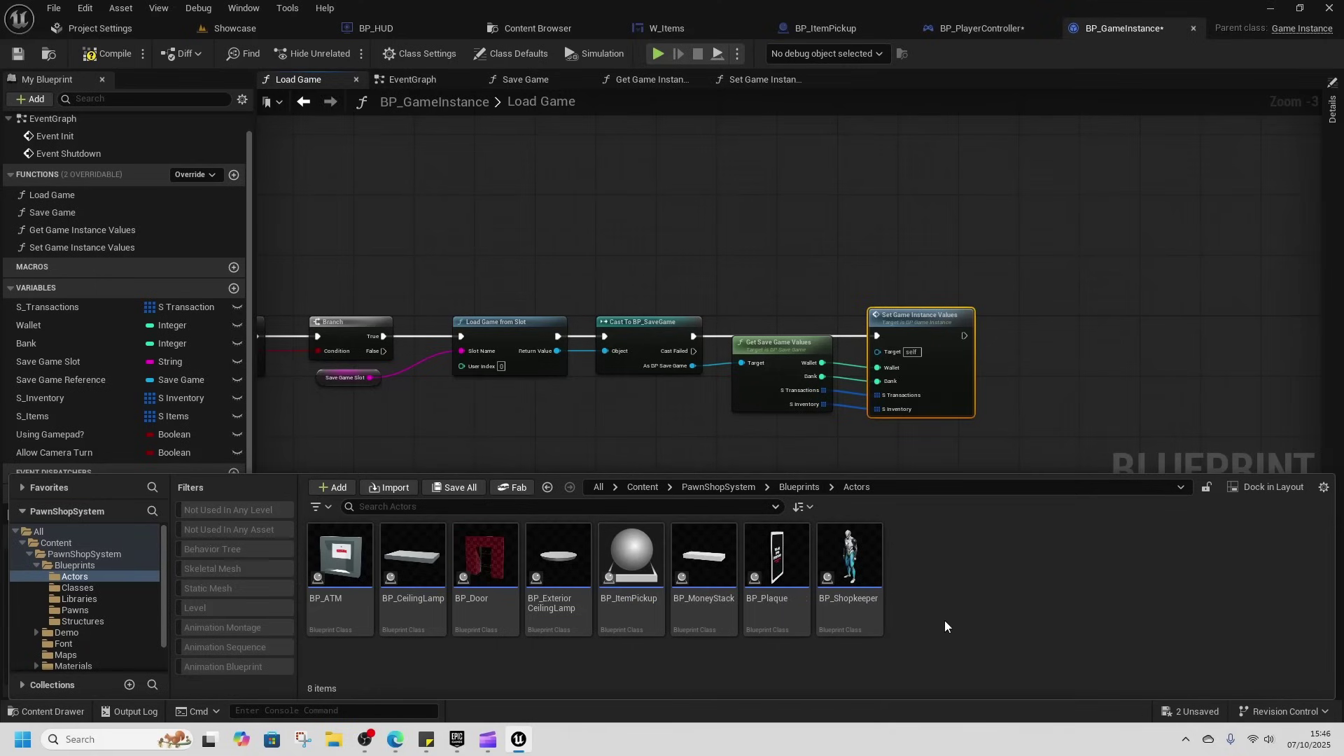
{"action": "left_click", "coordinate": [849, 590]}
Examine BP_Shopkeeper's event graph, covering the player interaction logic and the creation of the interaction widget reference.
{"action": "right_click_drag", "start_coordinate": [301, 324], "coordinate": [645, 394]}
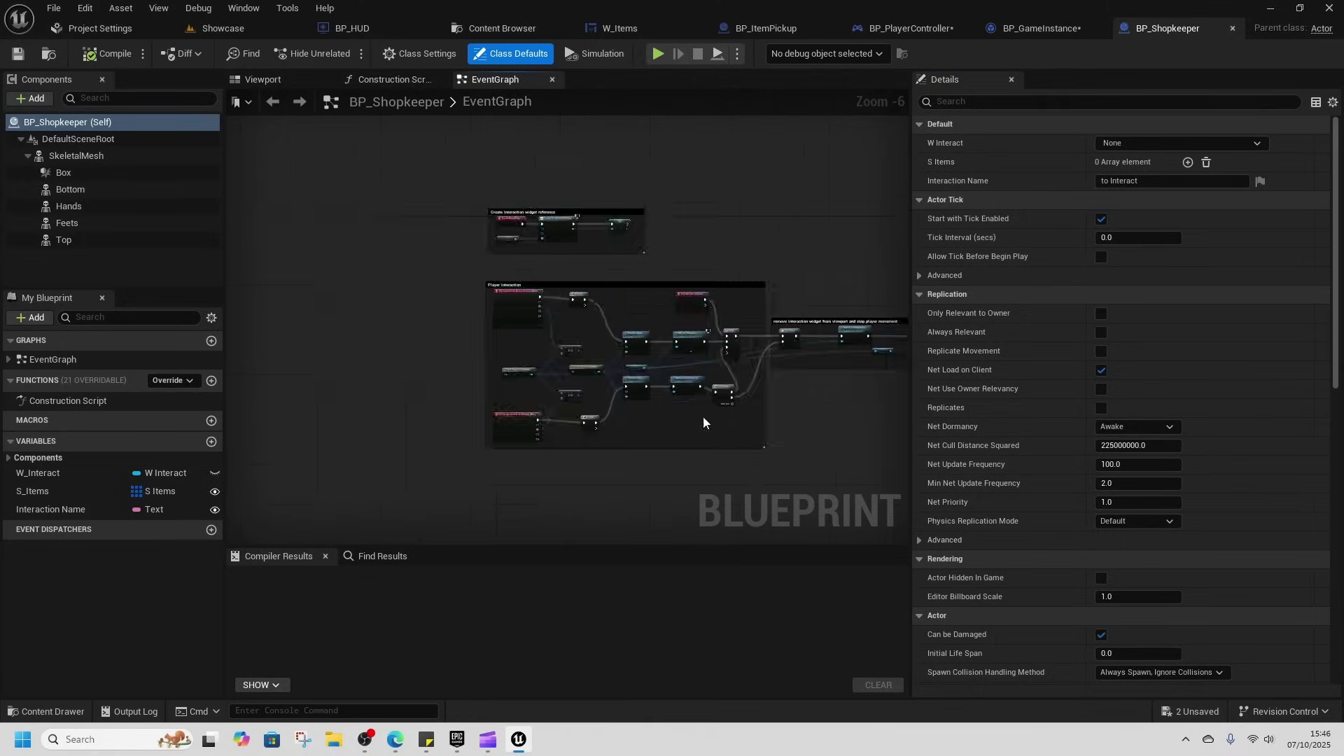
{"action": "scroll", "coordinate": [568, 300], "scroll_direction": "up", "scroll_amount": 4}
{"action": "right_click_drag", "start_coordinate": [737, 407], "coordinate": [569, 311]}
{"action": "scroll", "coordinate": [486, 304], "scroll_direction": "down", "scroll_amount": 2}
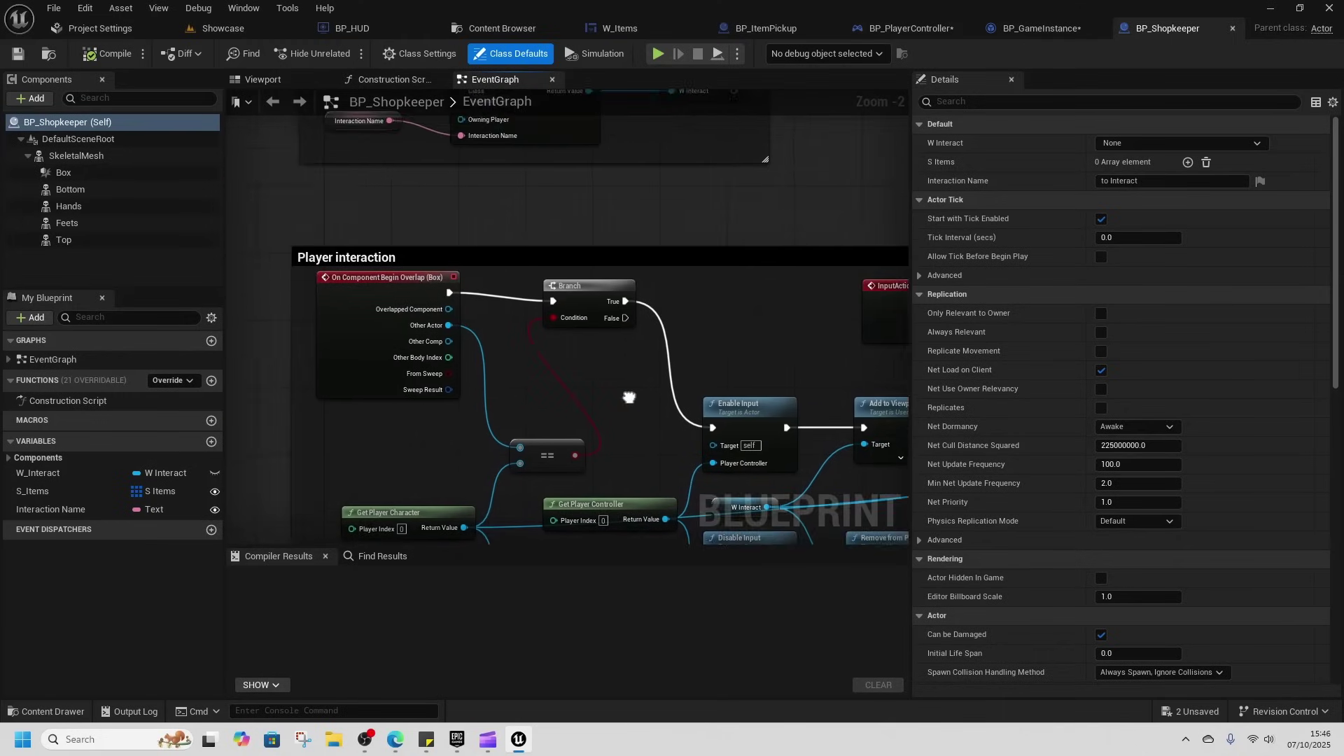
{"action": "scroll", "coordinate": [502, 308], "scroll_direction": "up", "scroll_amount": 2}
{"action": "scroll", "coordinate": [480, 299], "scroll_direction": "down", "scroll_amount": 1}
{"action": "right_click_drag", "start_coordinate": [485, 306], "coordinate": [576, 366]}
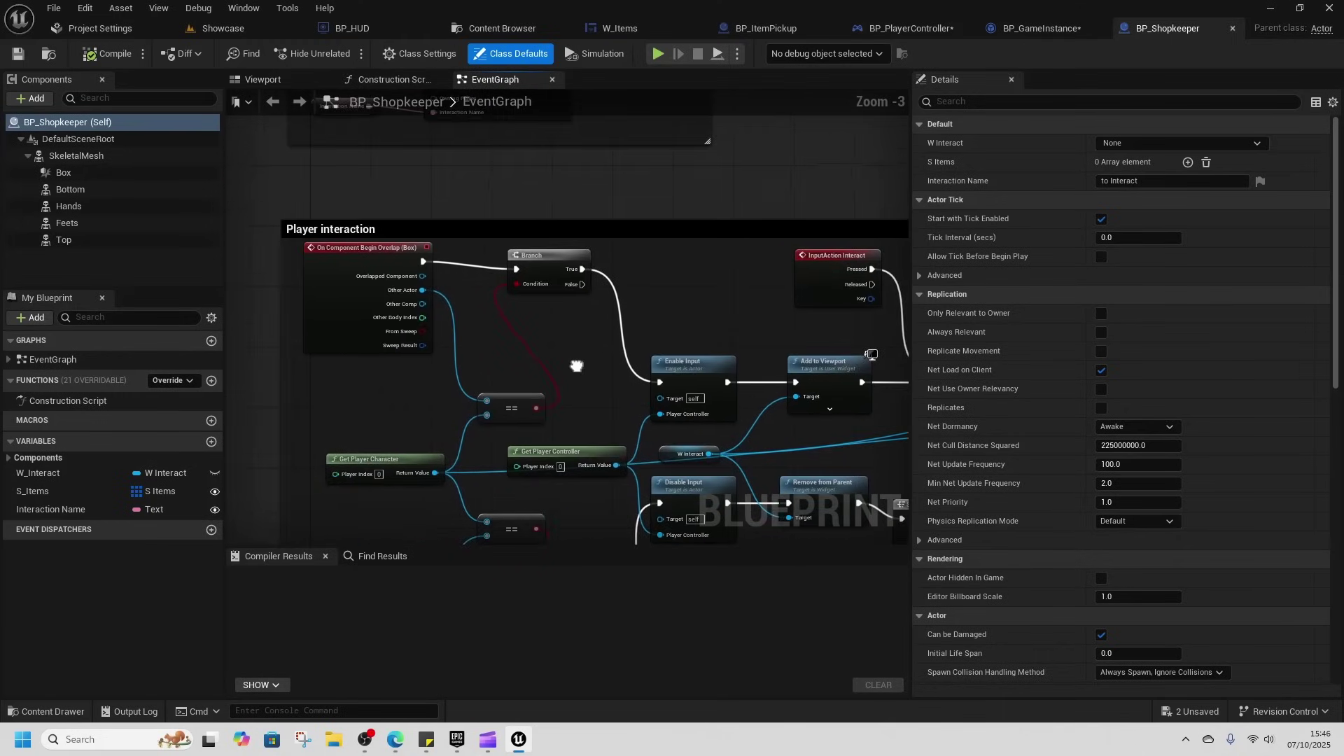
{"action": "scroll", "coordinate": [559, 340], "scroll_direction": "down", "scroll_amount": 3}
{"action": "right_click_drag", "start_coordinate": [620, 288], "coordinate": [592, 339]}
{"action": "scroll", "coordinate": [591, 339], "scroll_direction": "up", "scroll_amount": 4}
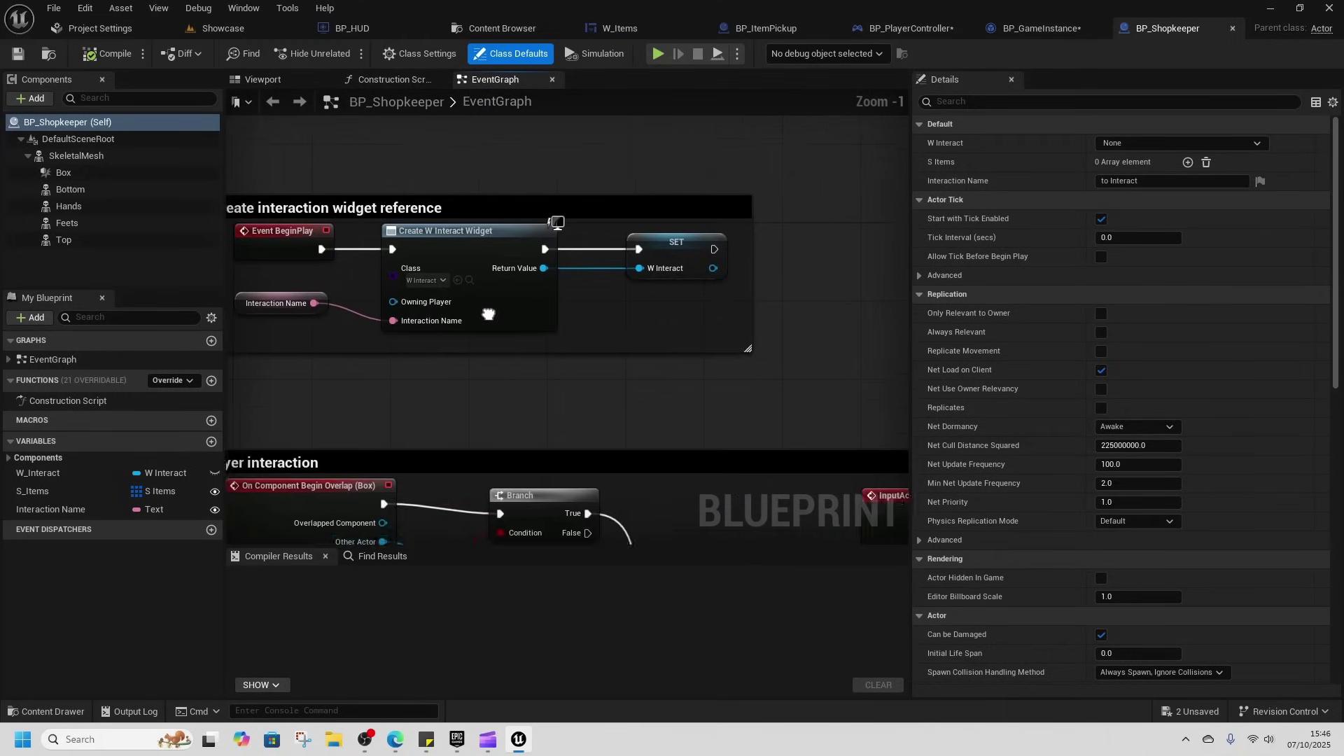
Switch to the browser and read the Pawn Shop System listing on Fab, including its description and features.
{"action": "left_click", "coordinate": [396, 740]}
{"action": "scroll", "coordinate": [292, 428], "scroll_direction": "down", "scroll_amount": 10}
{"action": "scroll", "coordinate": [295, 392], "scroll_direction": "up", "scroll_amount": 2}
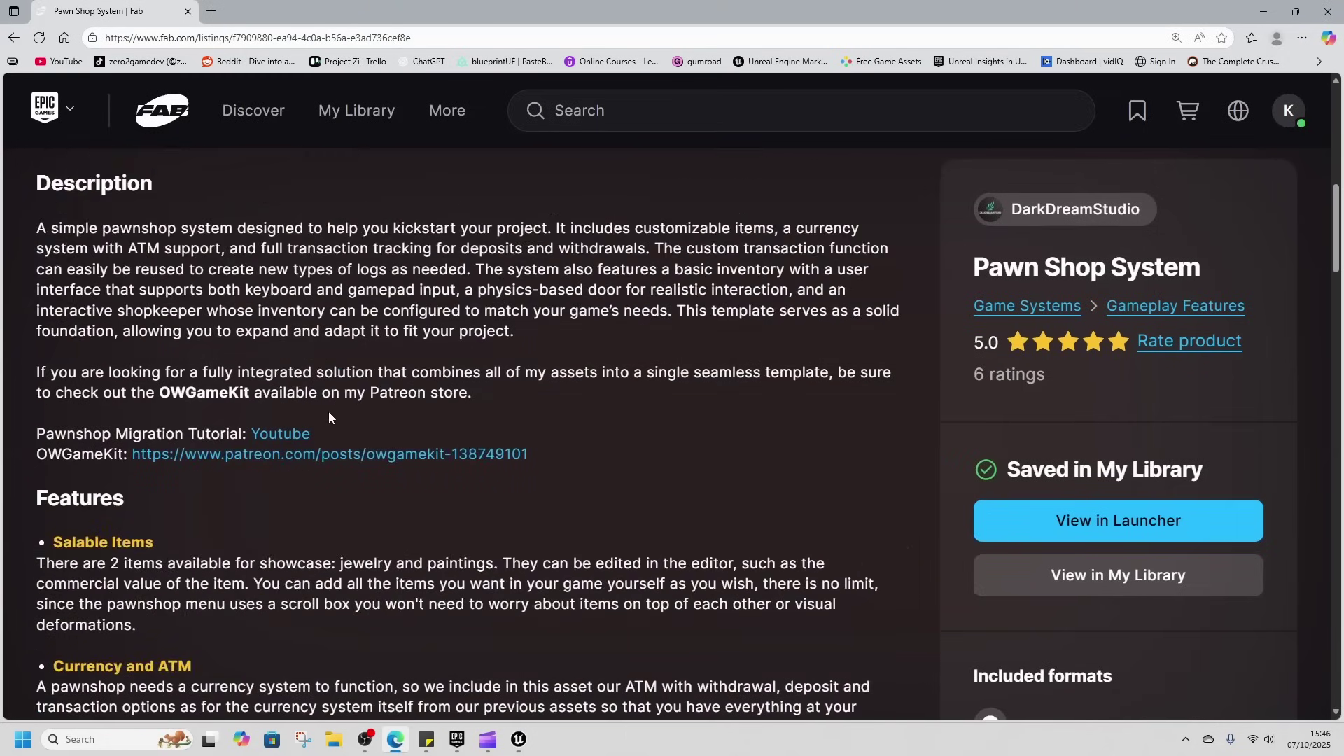
{"action": "scroll", "coordinate": [328, 414], "scroll_direction": "down", "scroll_amount": 2}
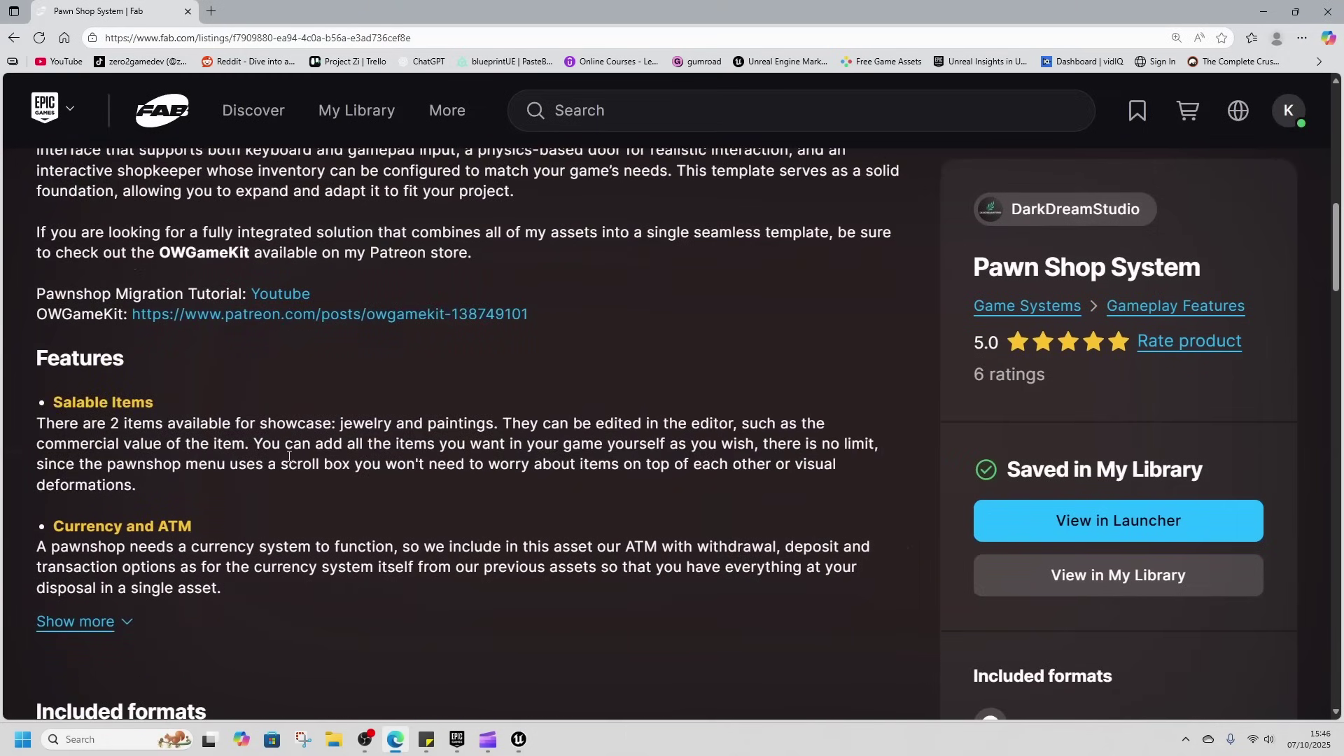
{"action": "scroll", "coordinate": [288, 456], "scroll_direction": "down", "scroll_amount": 15}
{"action": "scroll", "coordinate": [300, 439], "scroll_direction": "up", "scroll_amount": 2}
{"action": "scroll", "coordinate": [378, 479], "scroll_direction": "up", "scroll_amount": 2}
{"action": "scroll", "coordinate": [350, 502], "scroll_direction": "up", "scroll_amount": 10}
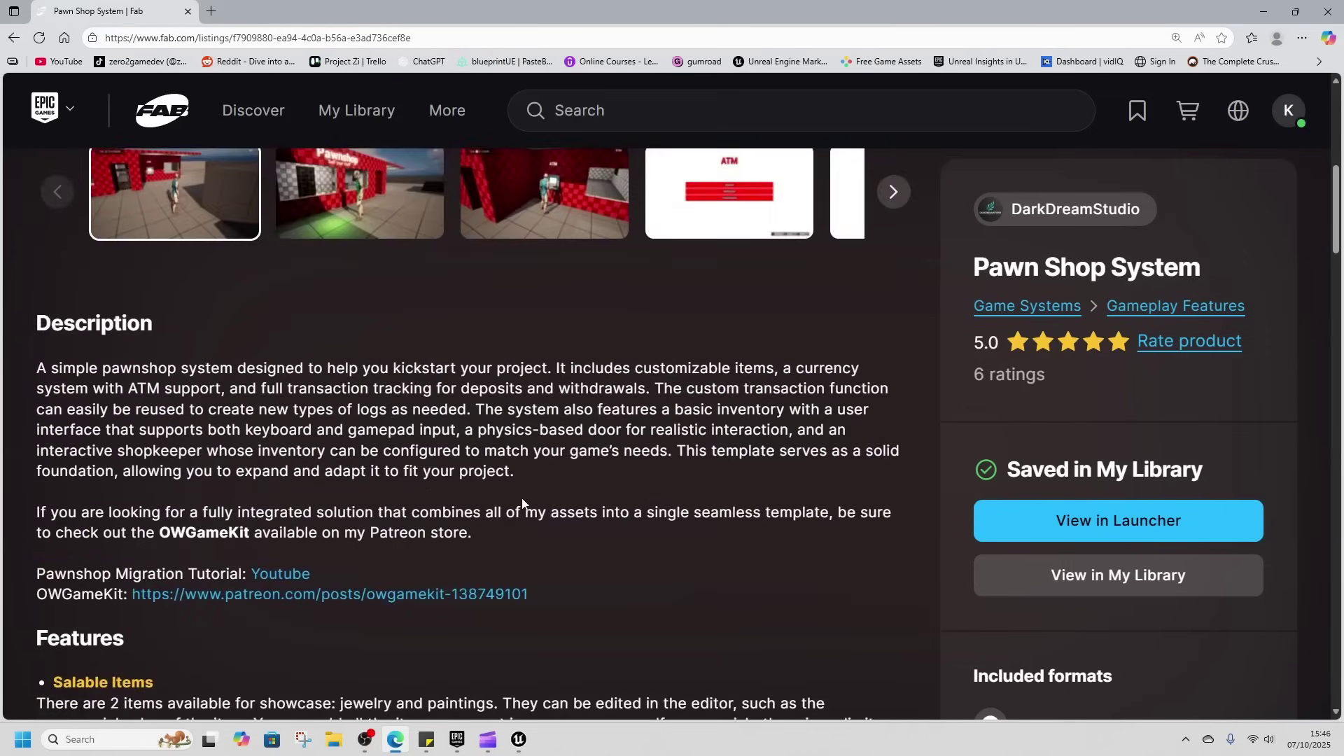
{"action": "scroll", "coordinate": [490, 502], "scroll_direction": "up", "scroll_amount": 5}
{"action": "scroll", "coordinate": [351, 365], "scroll_direction": "down", "scroll_amount": 3}
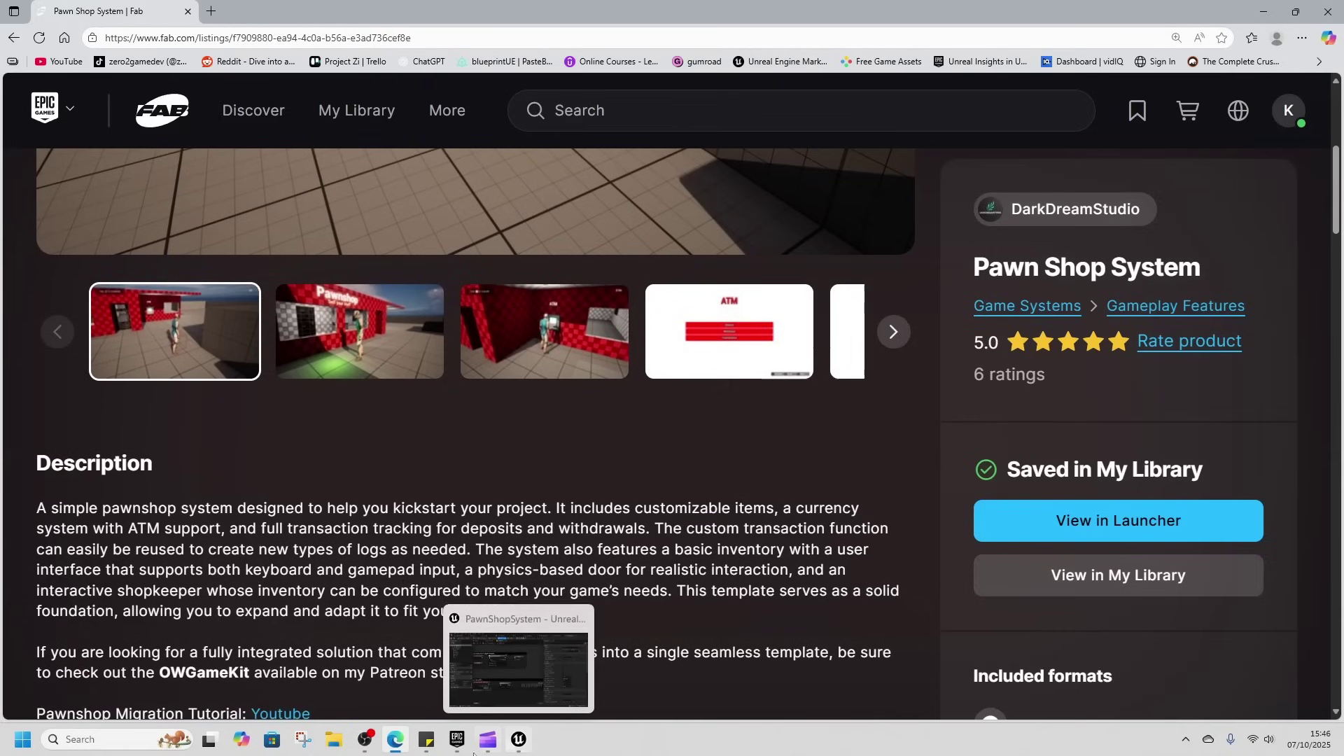
Switch back to the Unreal editor and examine BP_Shopkeeper's event graph, including the section that removes the interaction widget and stops player movement.
{"action": "mouse_move", "coordinate": [459, 751]}
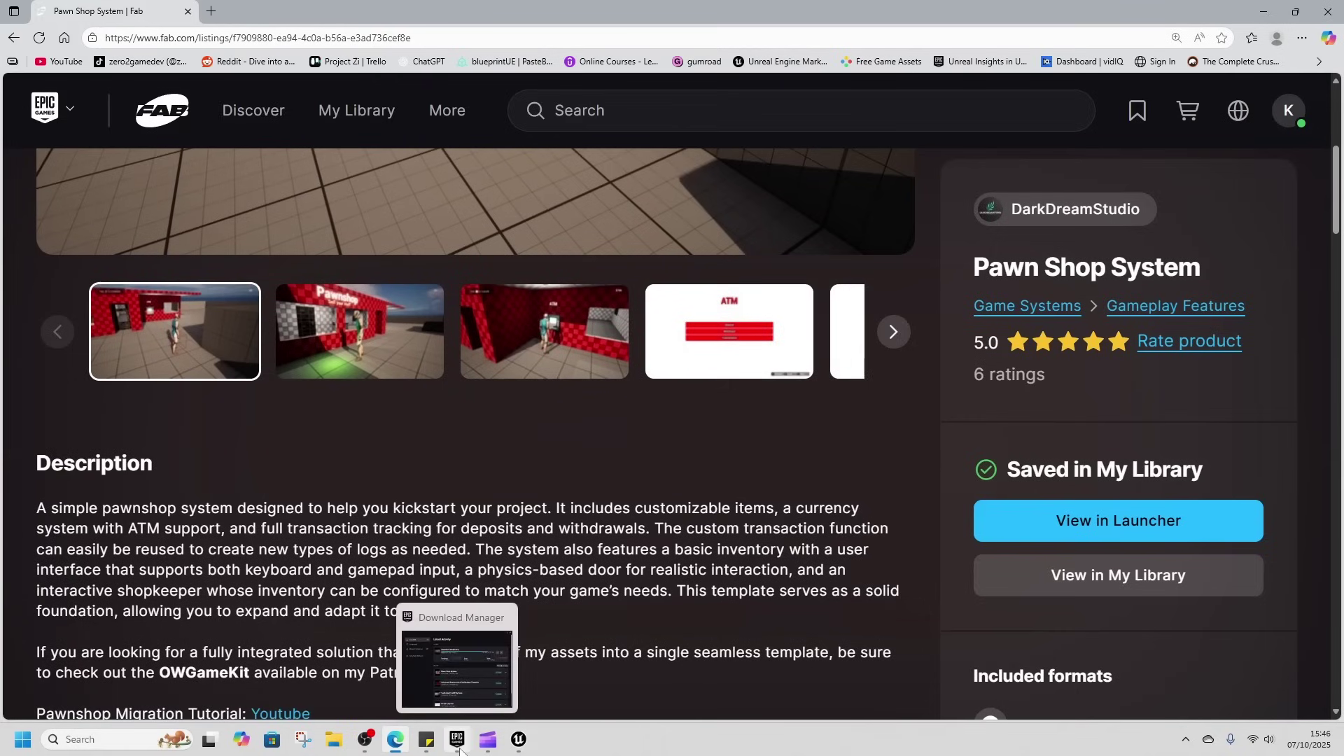
{"action": "left_click", "coordinate": [530, 749]}
{"action": "scroll", "coordinate": [578, 406], "scroll_direction": "down", "scroll_amount": 2}
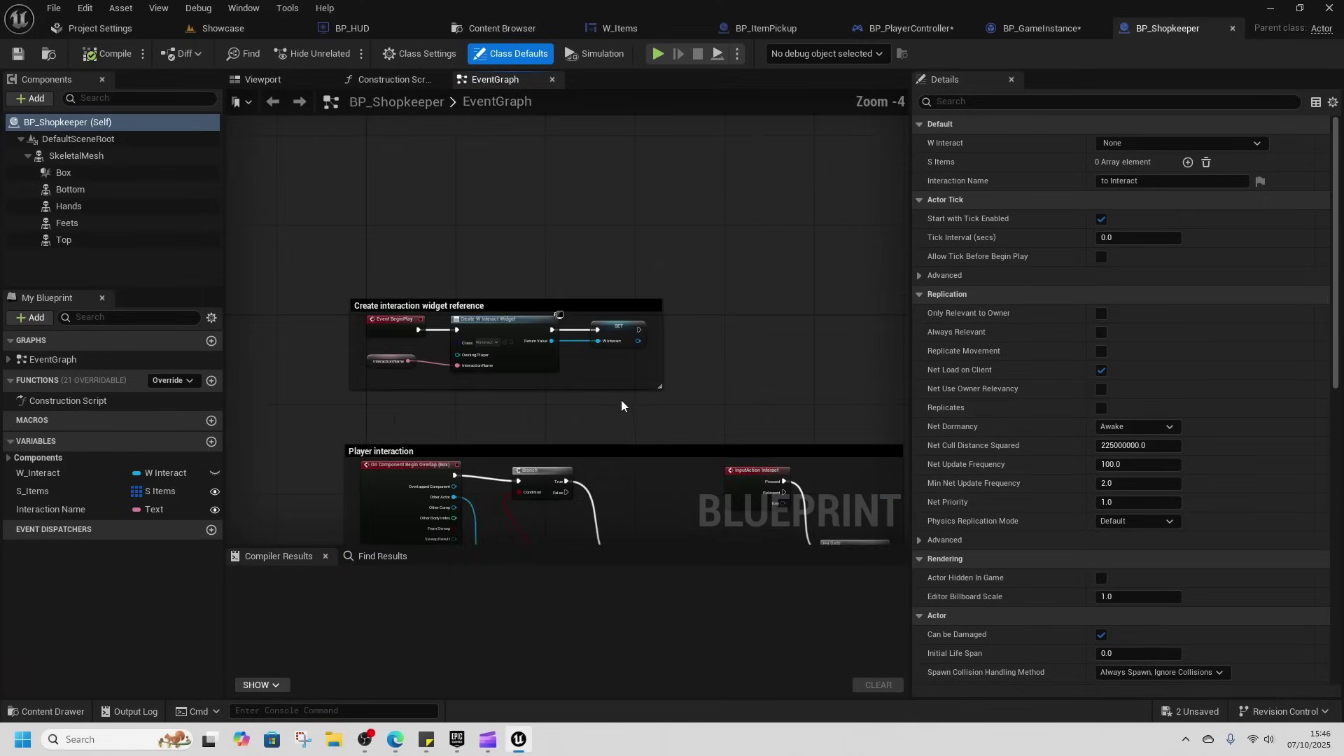
{"action": "scroll", "coordinate": [578, 425], "scroll_direction": "up", "scroll_amount": 3}
{"action": "right_click_drag", "start_coordinate": [733, 499], "coordinate": [462, 347]}
{"action": "right_click_drag", "start_coordinate": [602, 504], "coordinate": [441, 343]}
{"action": "scroll", "coordinate": [670, 455], "scroll_direction": "down", "scroll_amount": 3}
{"action": "right_click_drag", "start_coordinate": [718, 496], "coordinate": [563, 438]}
{"action": "scroll", "coordinate": [693, 408], "scroll_direction": "up", "scroll_amount": 2}
{"action": "right_click_drag", "start_coordinate": [780, 474], "coordinate": [498, 452]}
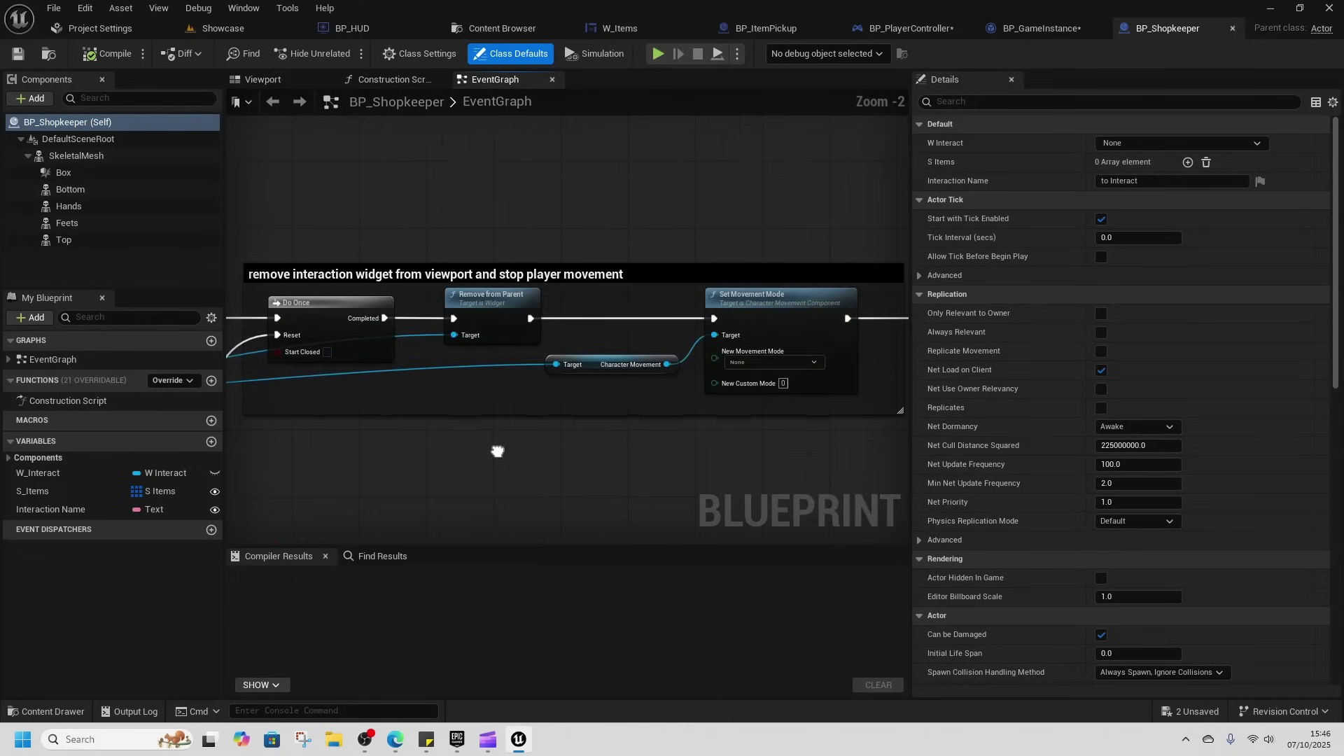
{"action": "right_click_drag", "start_coordinate": [700, 442], "coordinate": [318, 440]}
{"action": "right_click_drag", "start_coordinate": [774, 408], "coordinate": [384, 420]}
{"action": "right_click_drag", "start_coordinate": [663, 444], "coordinate": [566, 442]}
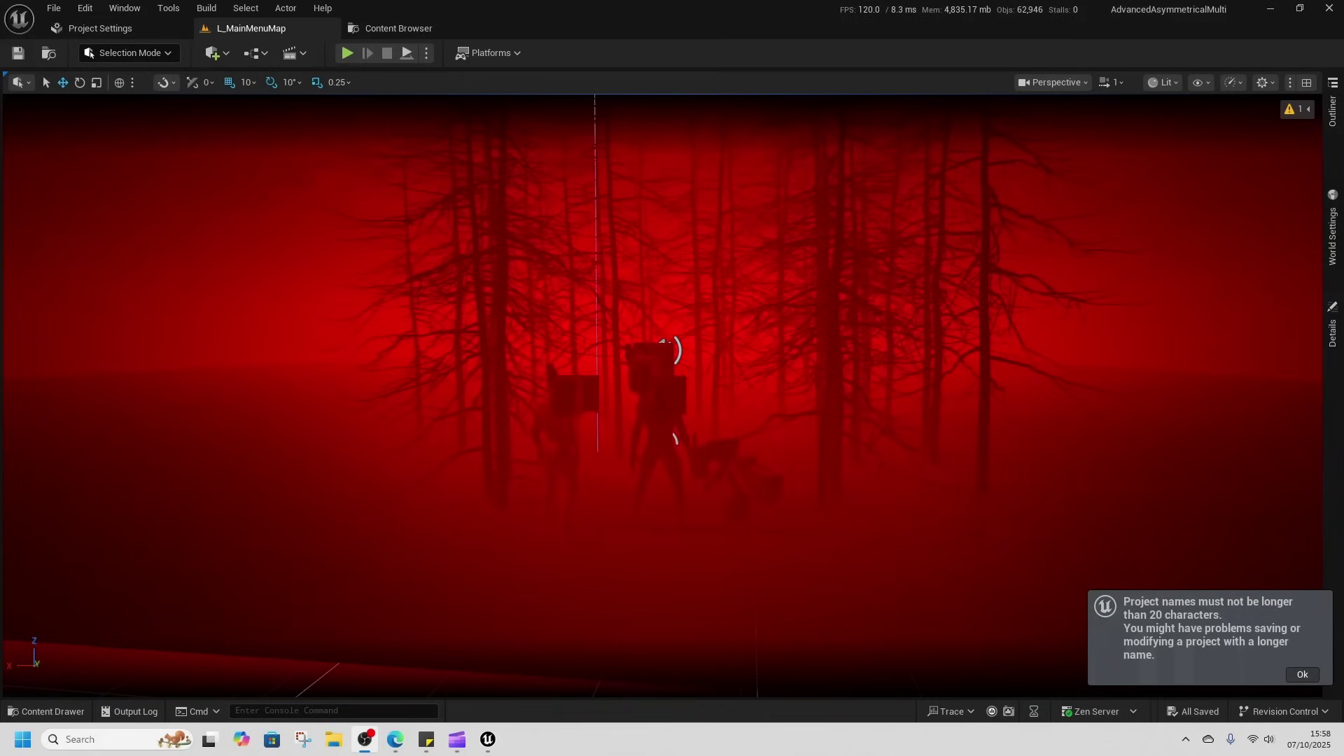
Play-test the L_MainMenuMap level, try the window mode and resolution choices in the game's options, and apply the settings.
{"action": "left_click", "coordinate": [347, 53]}
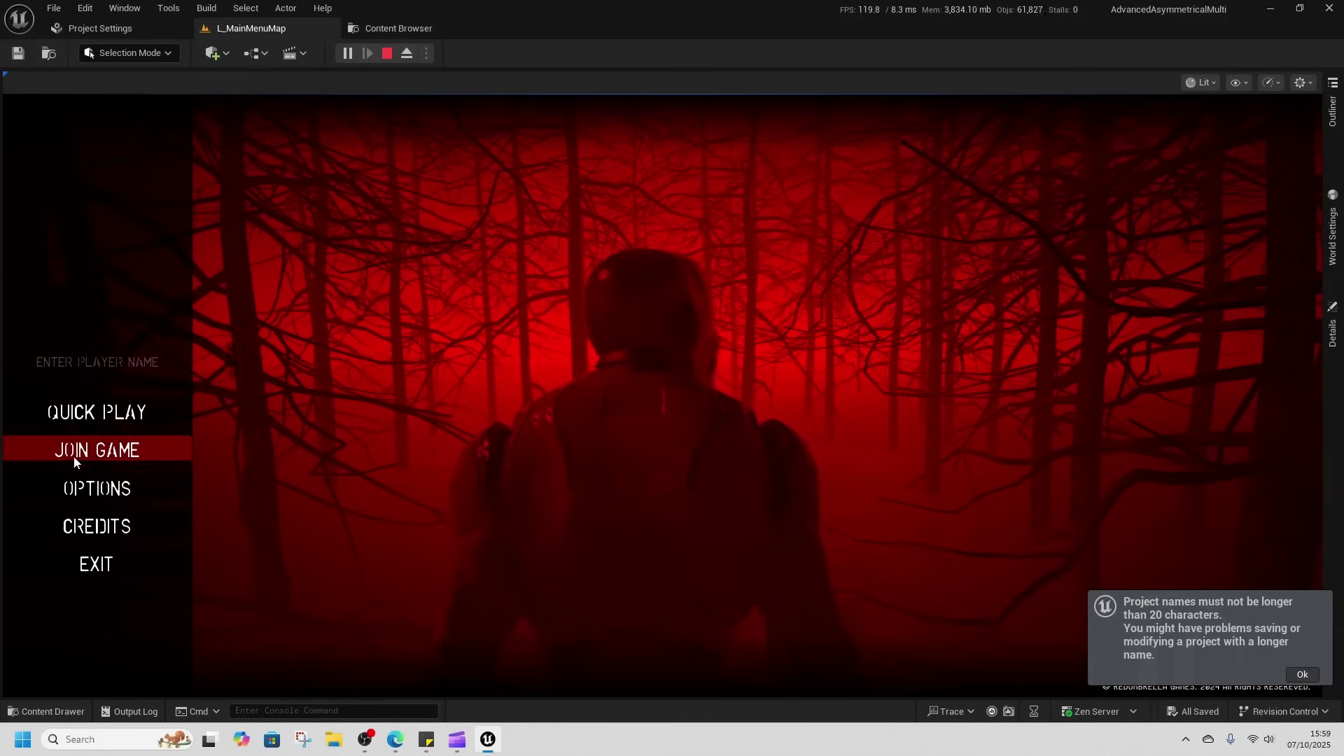
{"action": "left_click", "coordinate": [140, 493]}
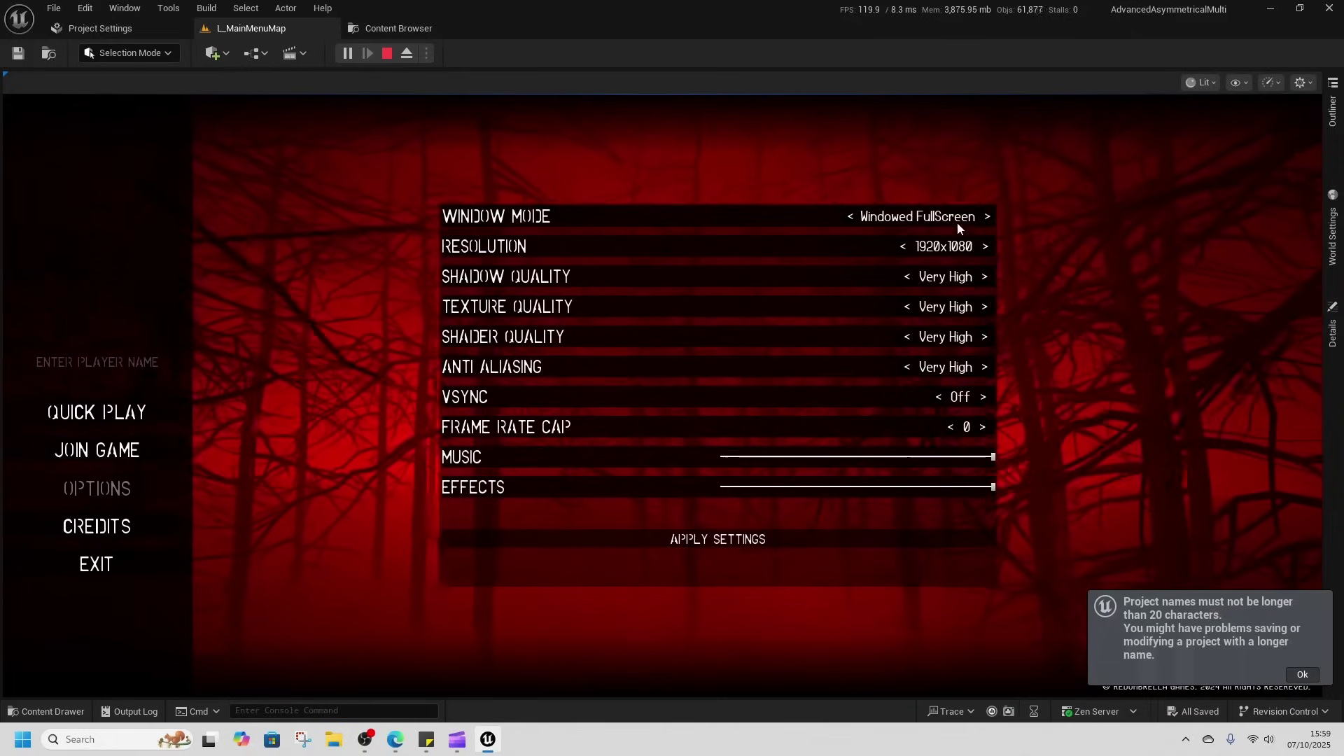
{"action": "left_click", "coordinate": [988, 219]}
{"action": "left_click", "coordinate": [988, 219]}
{"action": "left_click", "coordinate": [986, 247]}
{"action": "left_click", "coordinate": [986, 247]}
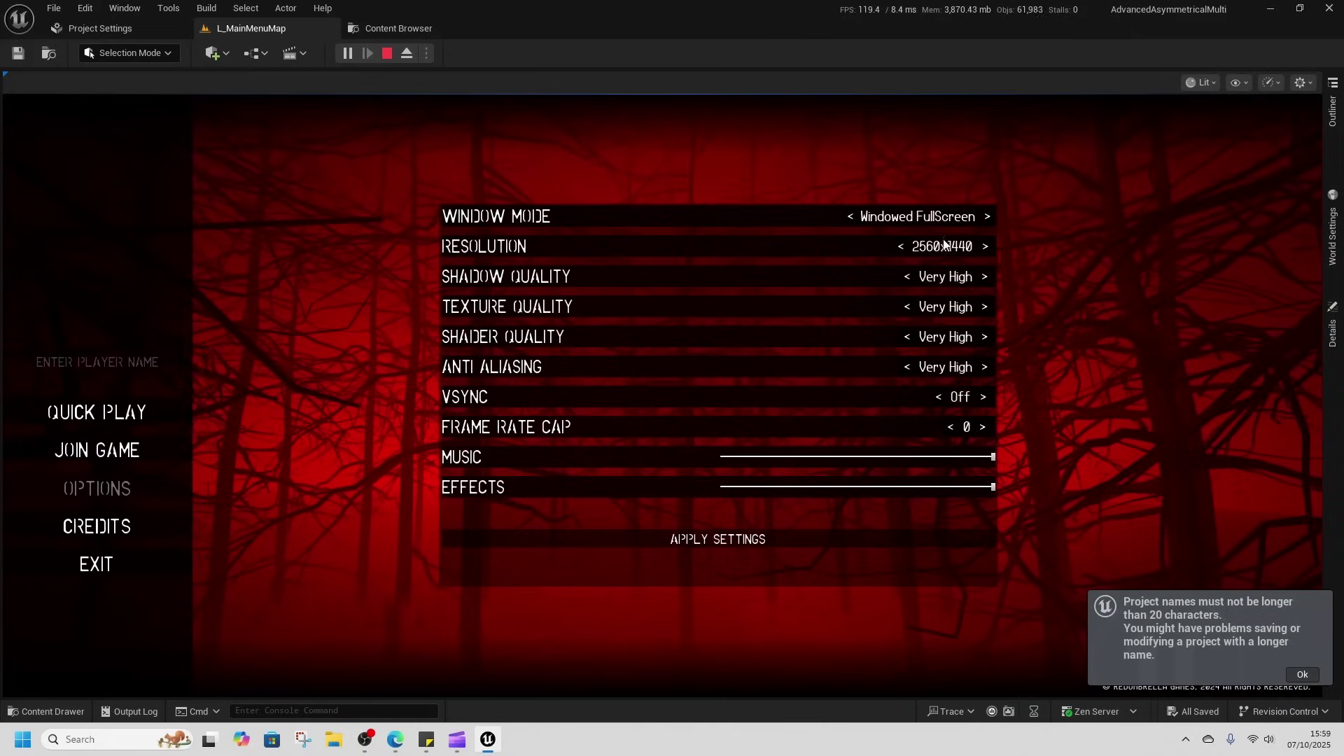
{"action": "left_click", "coordinate": [744, 540]}
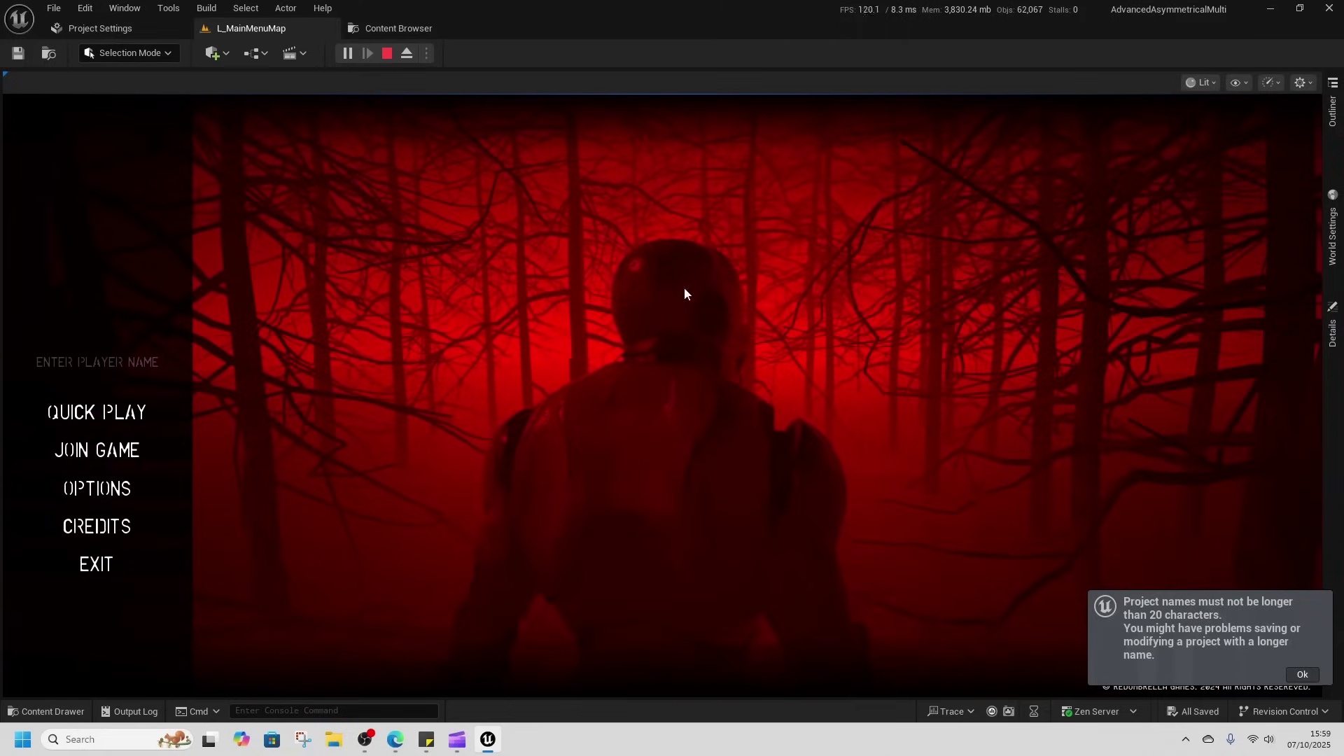
Lower the music and effects volumes to minimum in the game's options and apply the settings.
{"action": "left_click", "coordinate": [91, 489]}
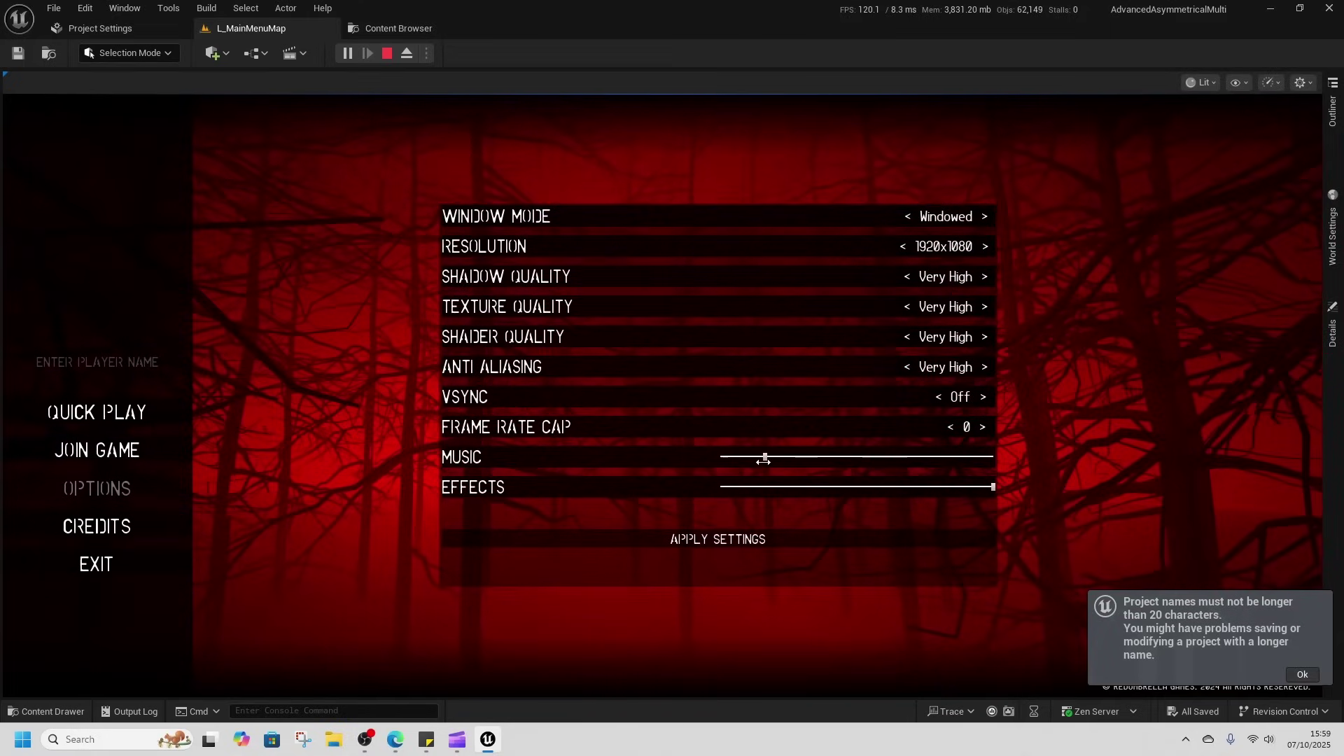
{"action": "left_click_drag", "start_coordinate": [763, 459], "coordinate": [720, 460]}
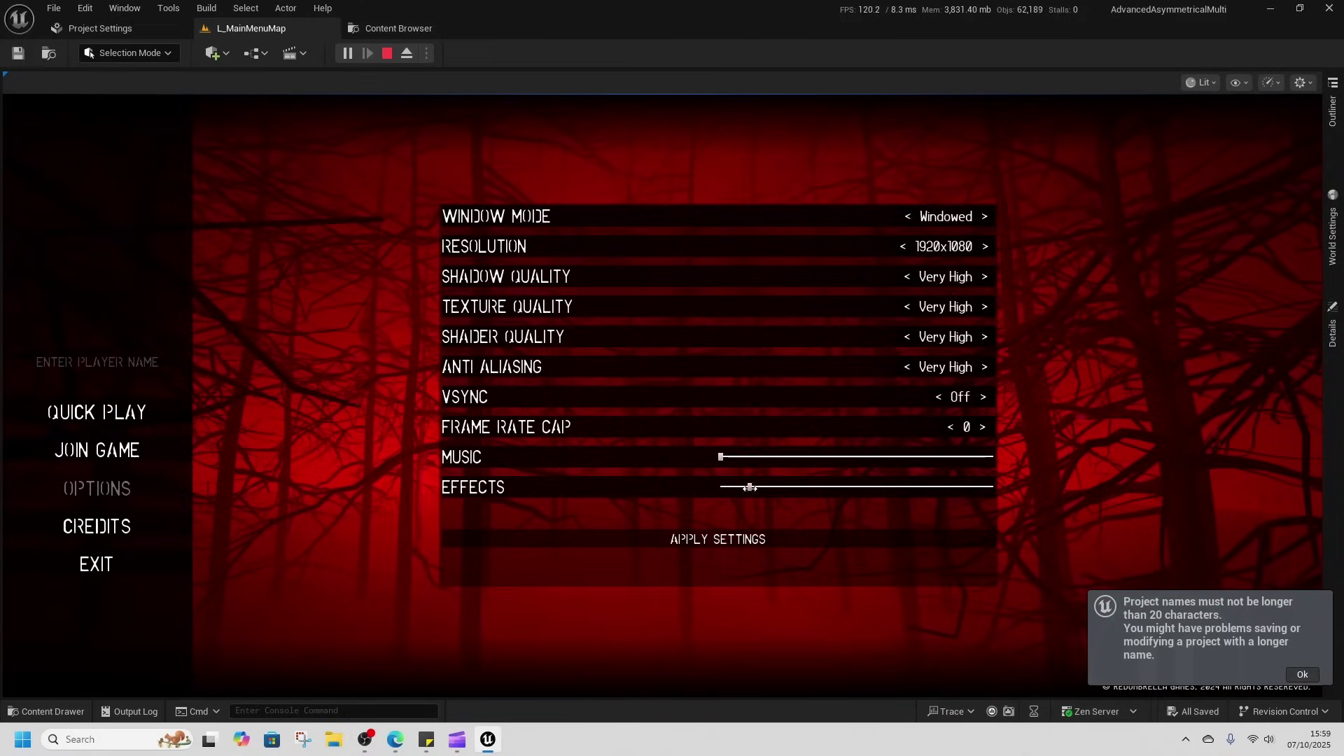
{"action": "left_click", "coordinate": [717, 539]}
Raise the music and effects volumes to maximum in the game's options and apply the settings.
{"action": "left_click", "coordinate": [91, 494]}
{"action": "left_click_drag", "start_coordinate": [720, 457], "coordinate": [1026, 463]}
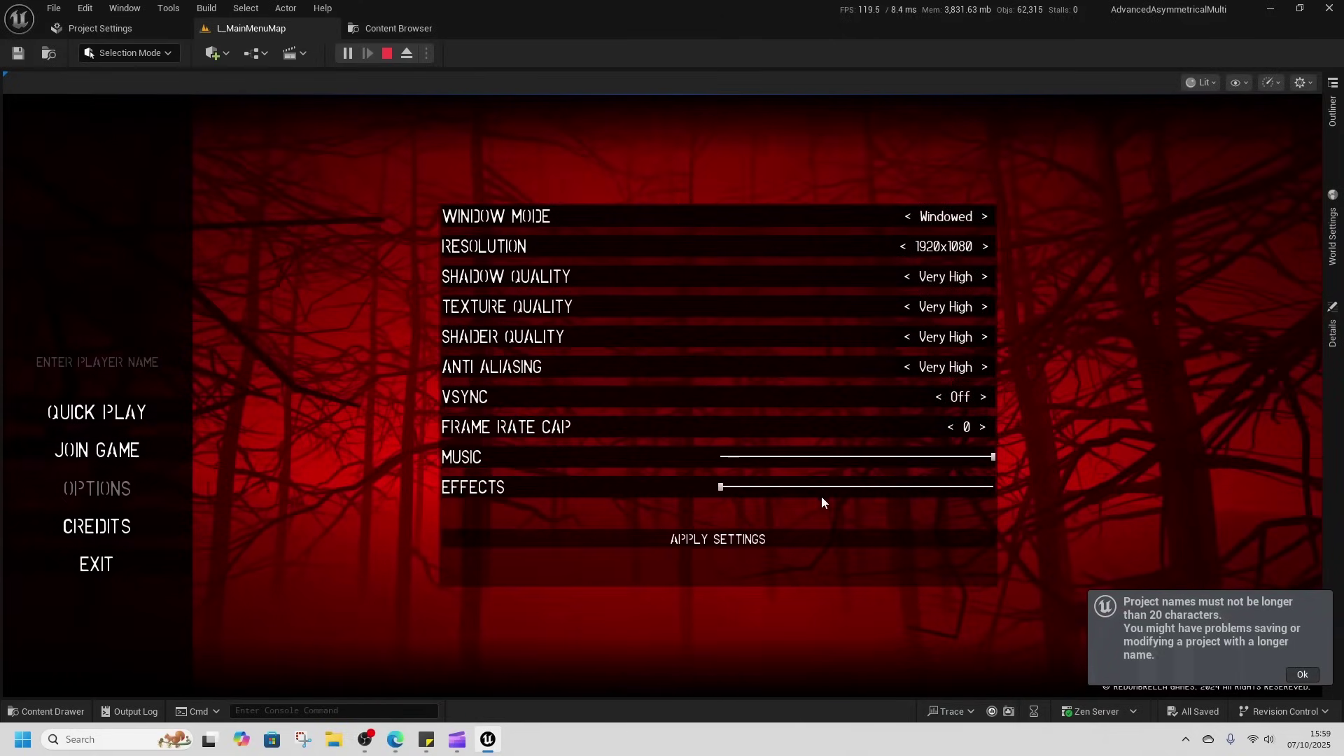
{"action": "left_click", "coordinate": [777, 534]}
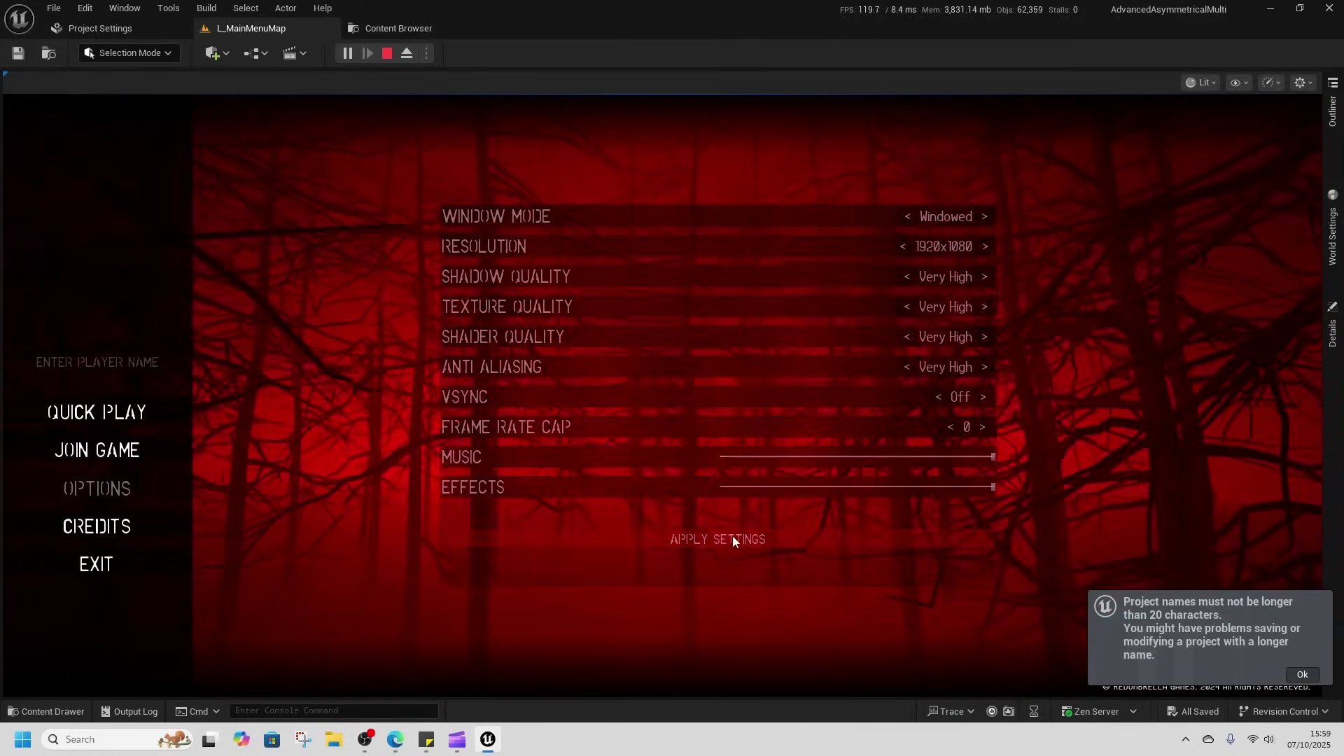
View the game's credits, return to the main menu and open the Quick Play setup.
{"action": "left_click", "coordinate": [111, 528]}
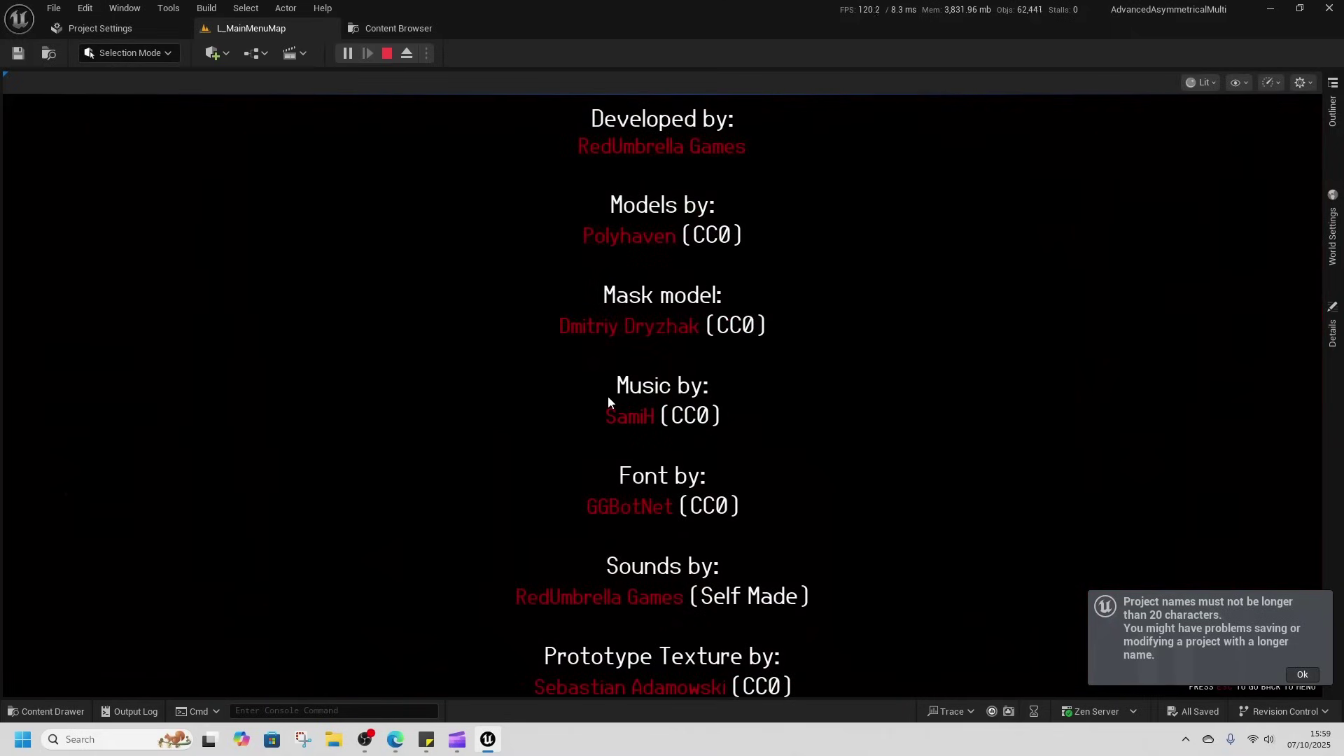
{"action": "key", "text": "Escape"}
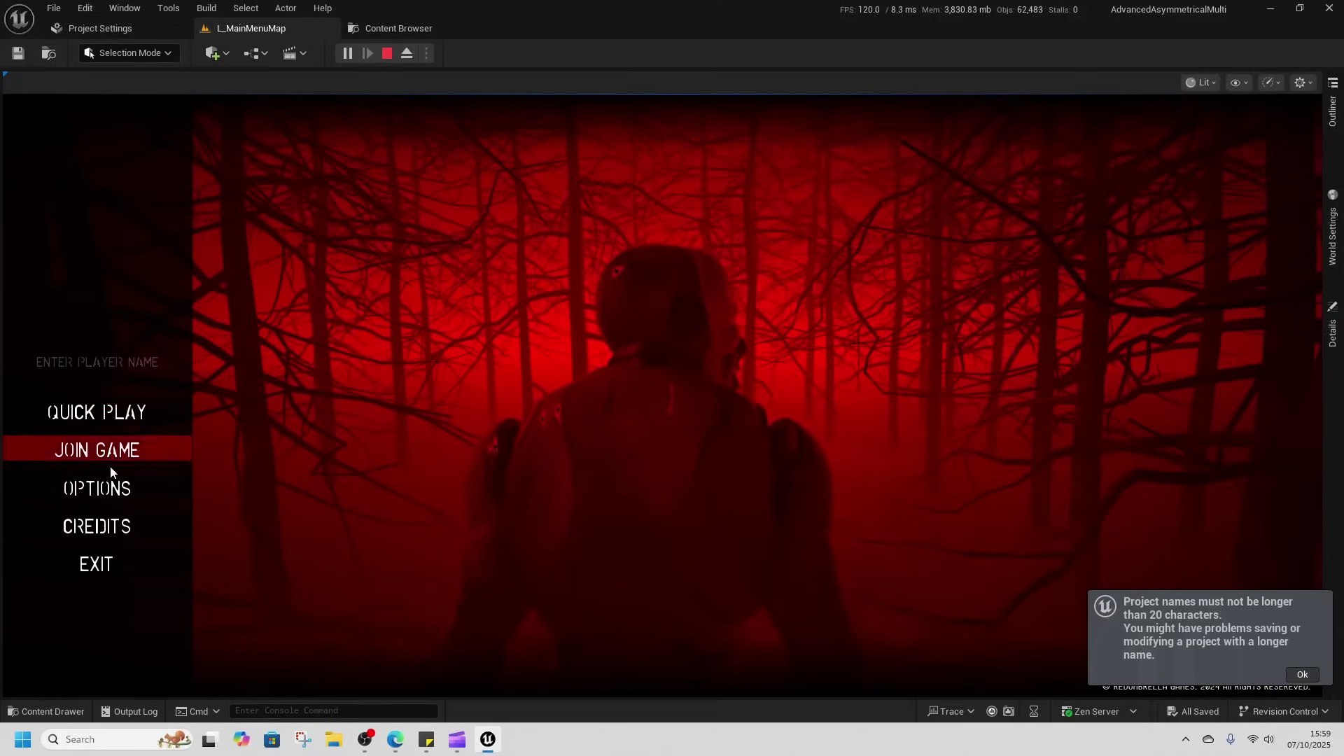
{"action": "left_click", "coordinate": [98, 413]}
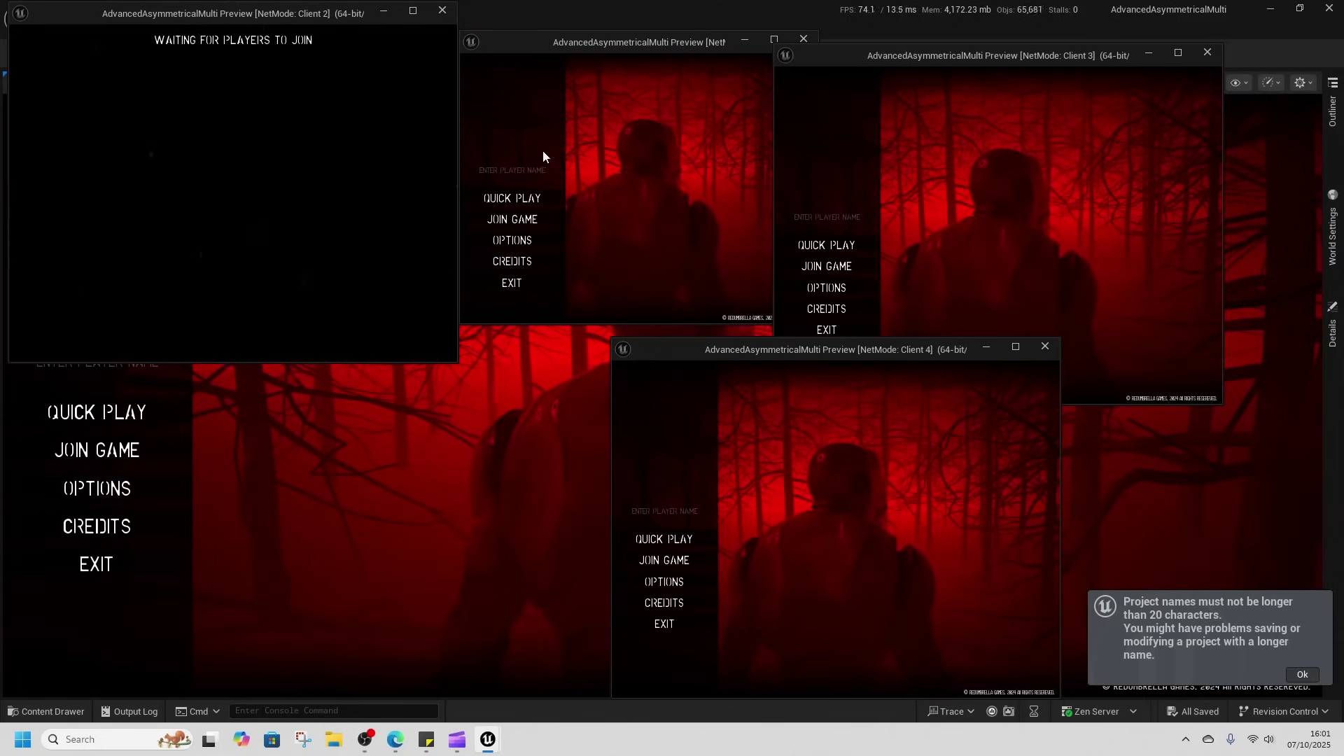
Open the Join Game search in the Client 5 window, widen that window and refresh the server list.
{"action": "left_click", "coordinate": [512, 219]}
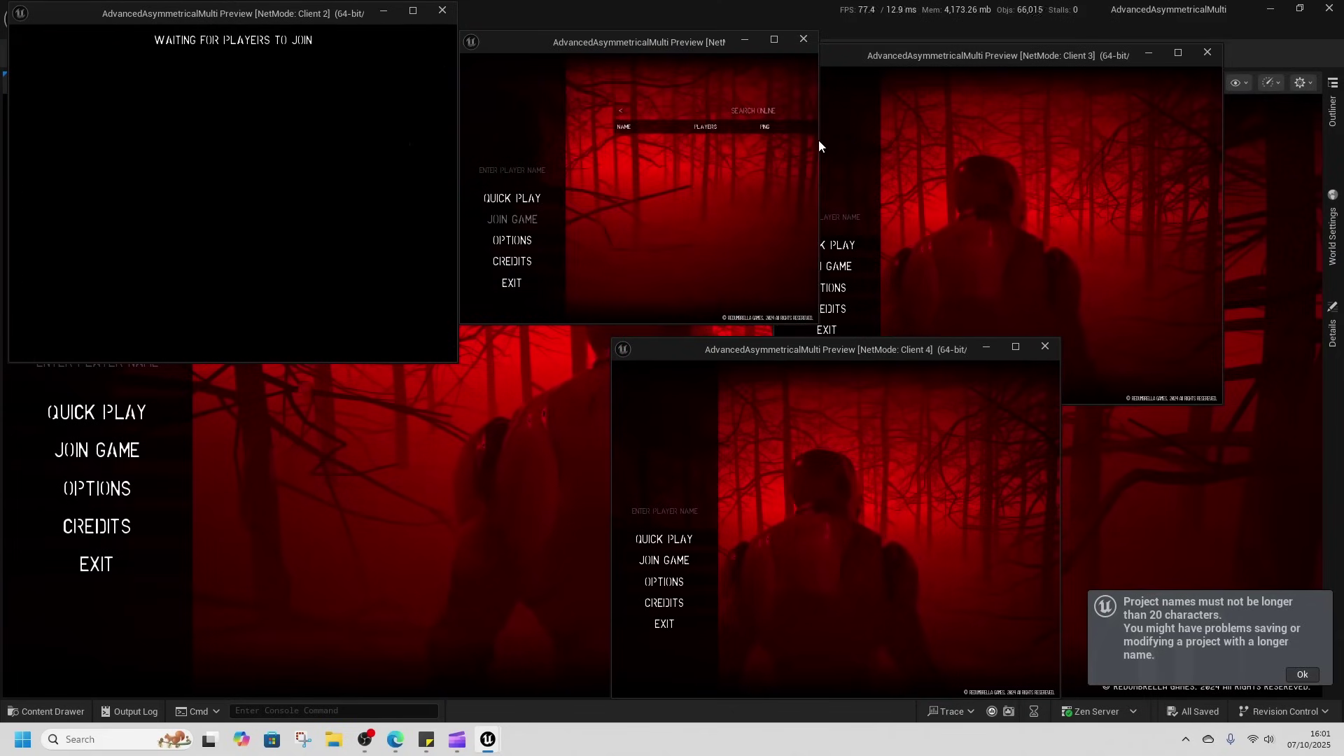
{"action": "left_click_drag", "start_coordinate": [819, 140], "coordinate": [914, 141]}
{"action": "left_click", "coordinate": [883, 131]}
{"action": "left_click", "coordinate": [882, 133]}
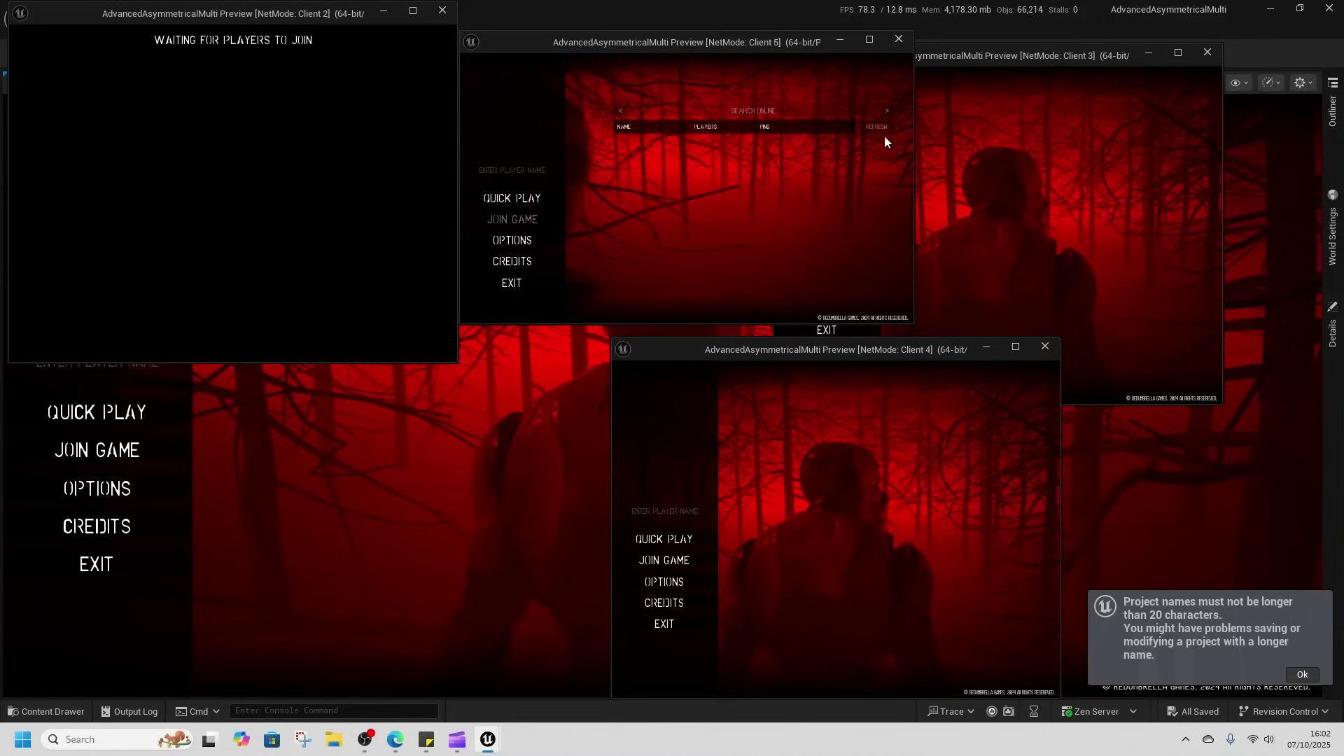
Open the Join Game server search in the Client 3 and Client 4 windows.
{"action": "left_click", "coordinate": [1043, 149]}
{"action": "left_click", "coordinate": [827, 266]}
{"action": "left_click", "coordinate": [663, 559]}
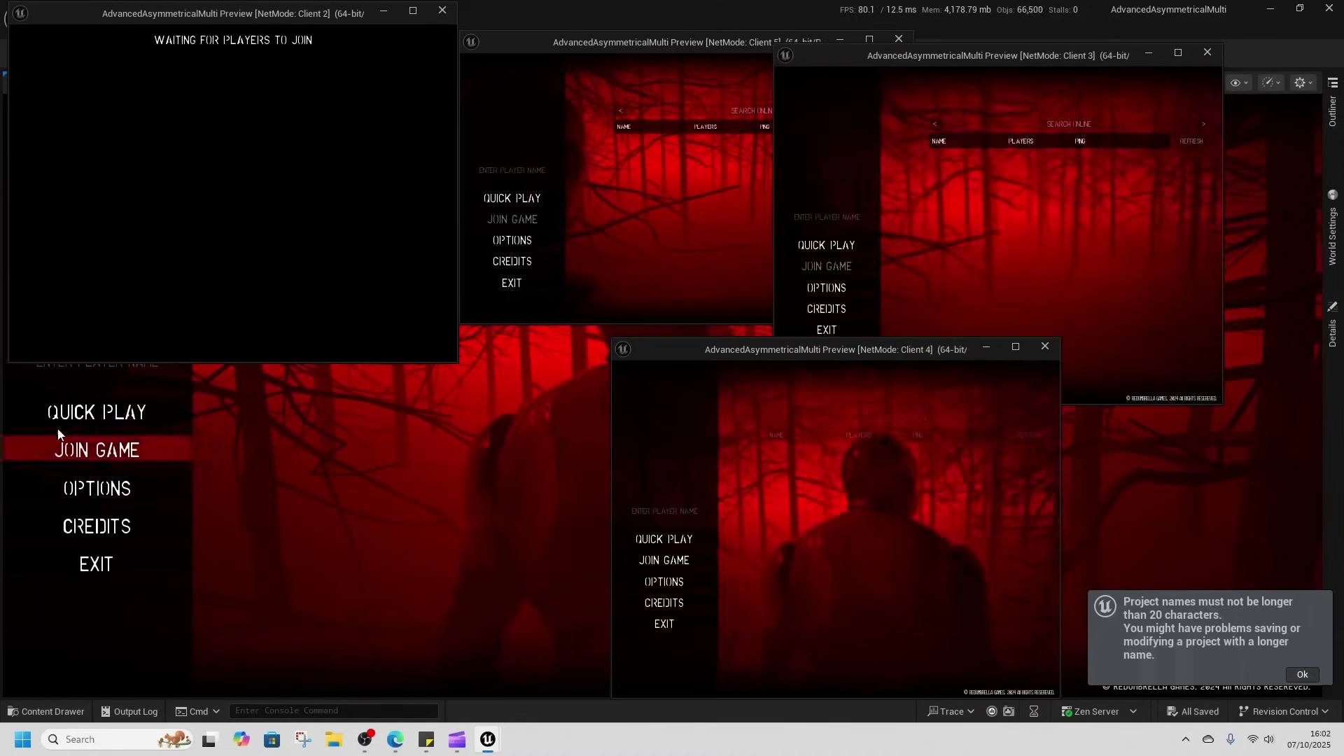
Refresh the server list in the main editor viewport and join the hosted server as the Man survivor.
{"action": "left_click", "coordinate": [52, 428]}
{"action": "mouse_move", "coordinate": [494, 734]}
{"action": "left_click", "coordinate": [269, 669]}
{"action": "left_click", "coordinate": [729, 226]}
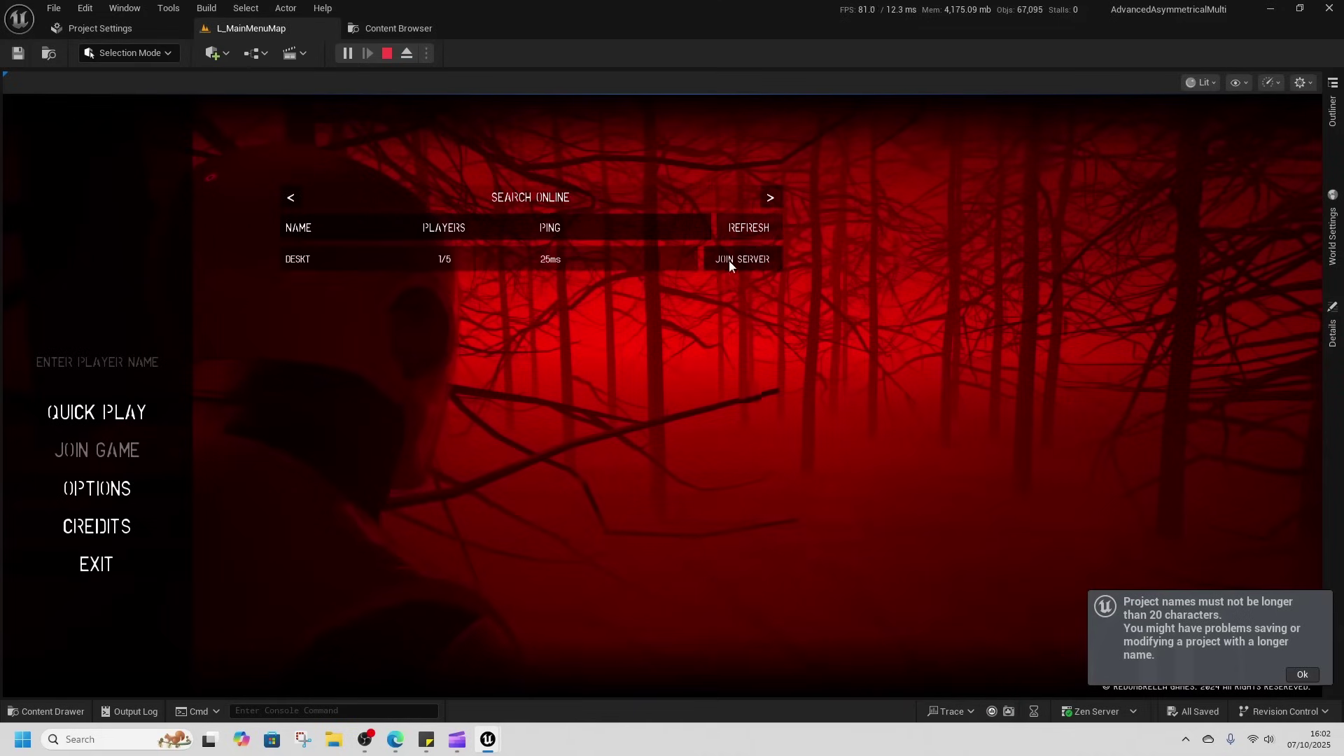
{"action": "left_click", "coordinate": [720, 262]}
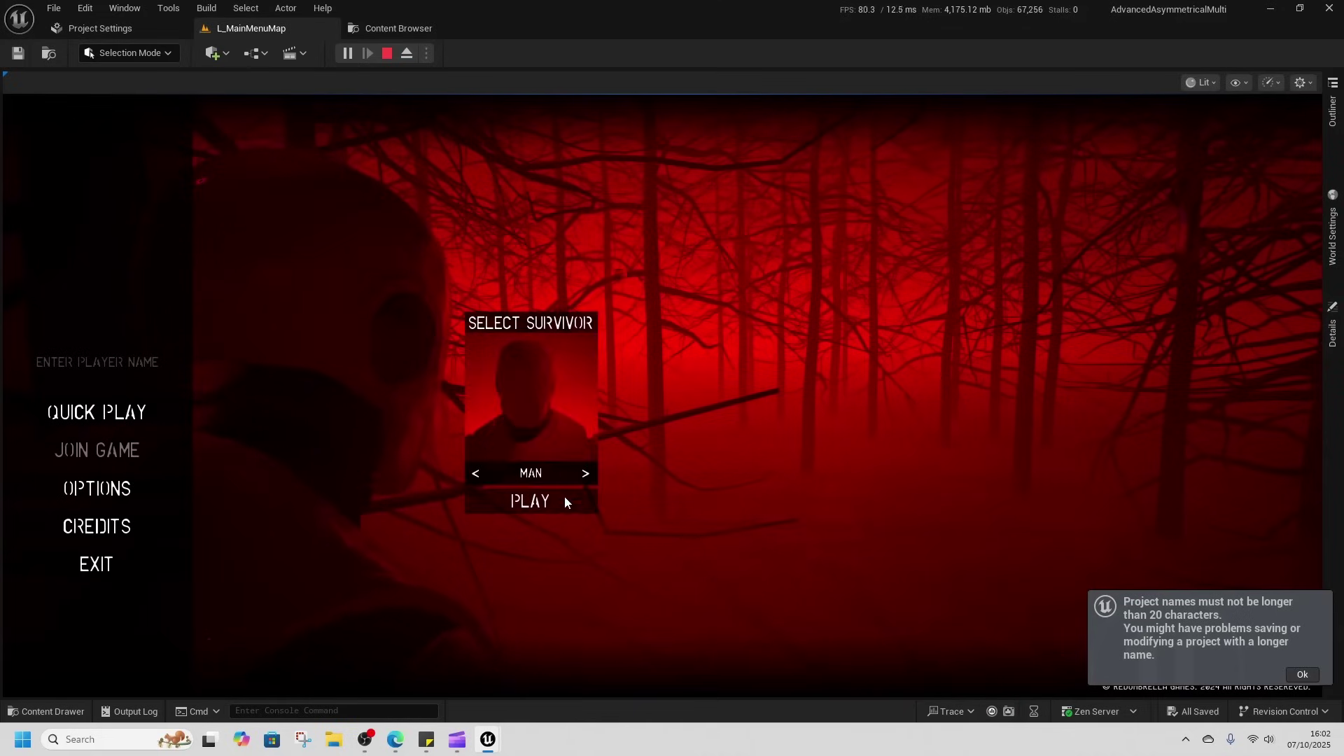
{"action": "left_click", "coordinate": [564, 502]}
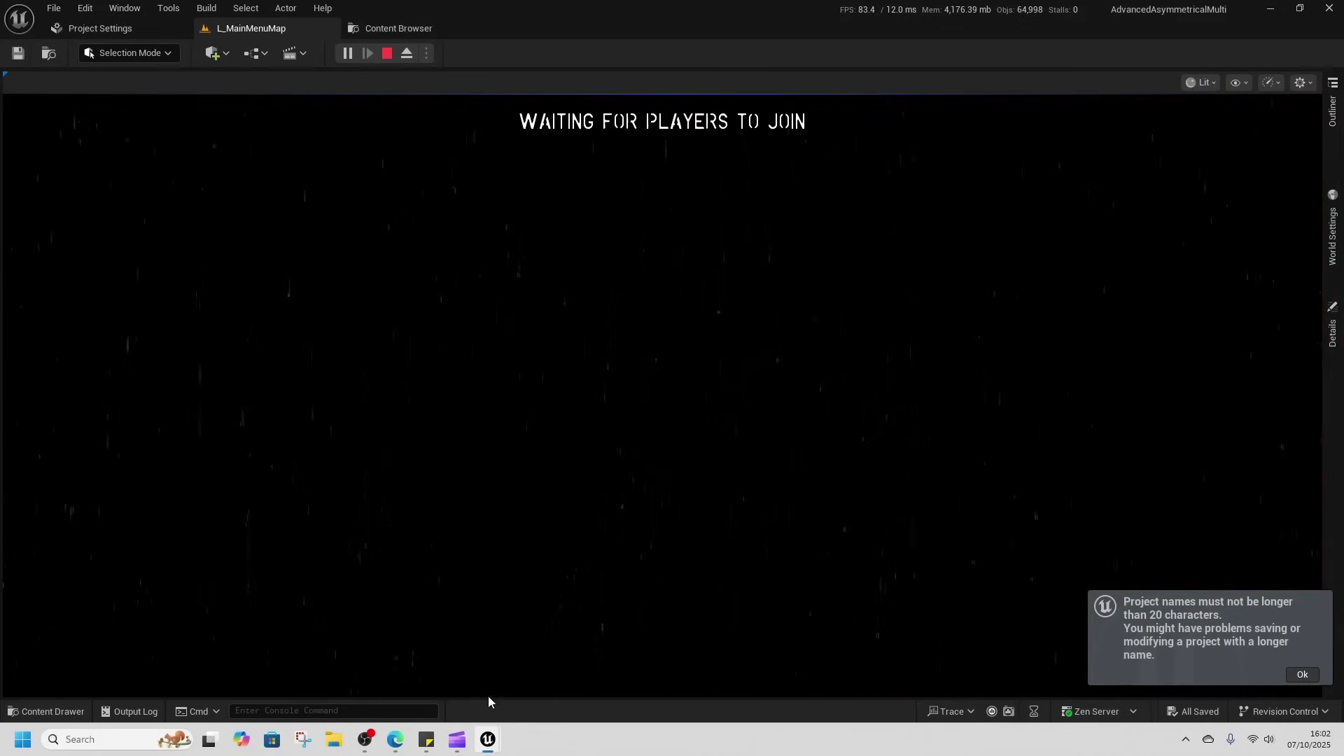
Join the hosted server as the Man survivor from the Client 3 and Client 4 windows.
{"action": "left_click", "coordinate": [504, 663]}
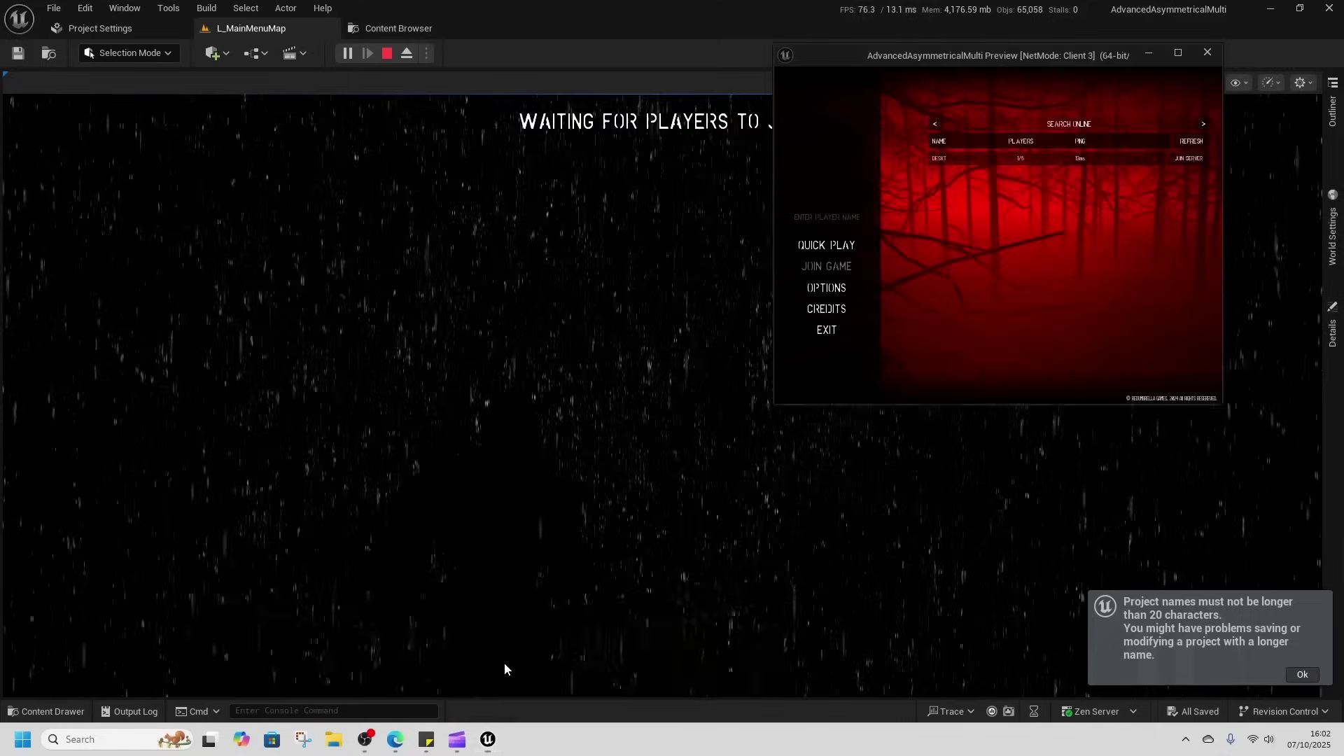
{"action": "left_click", "coordinate": [1183, 161]}
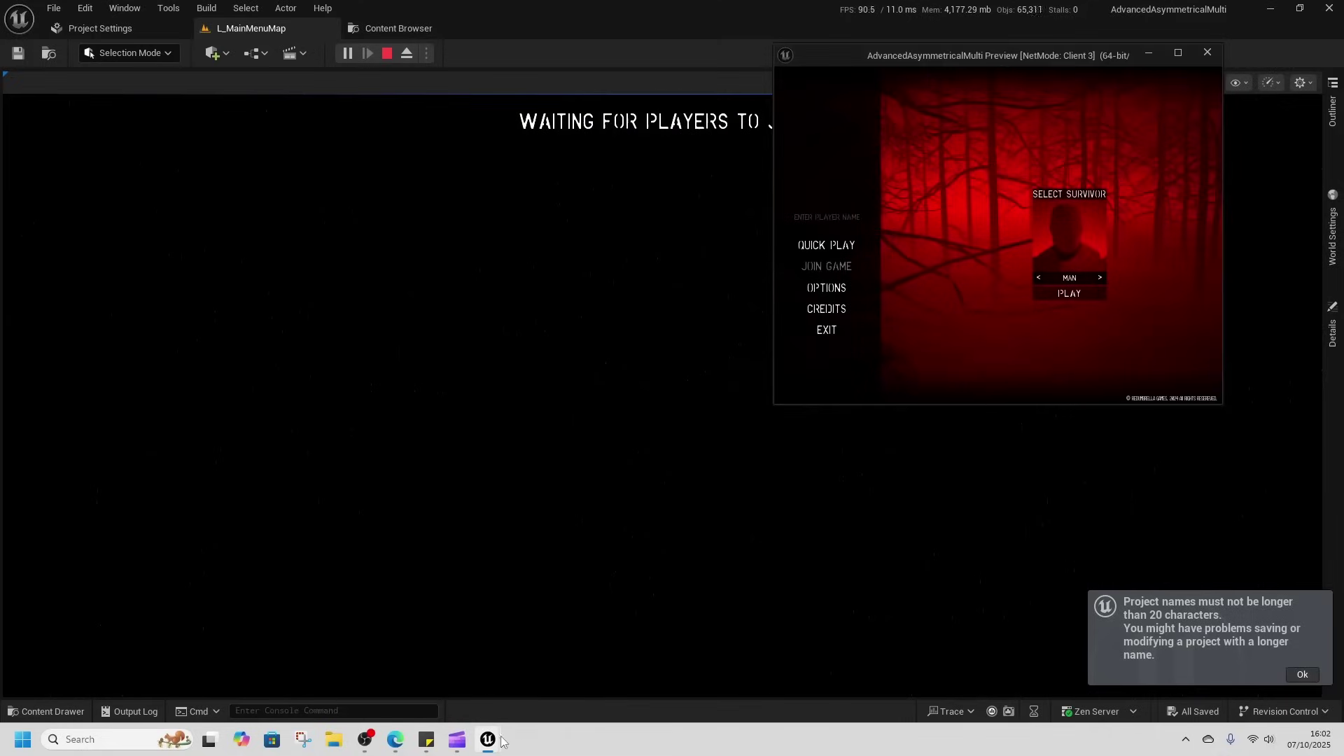
{"action": "mouse_move", "coordinate": [499, 744]}
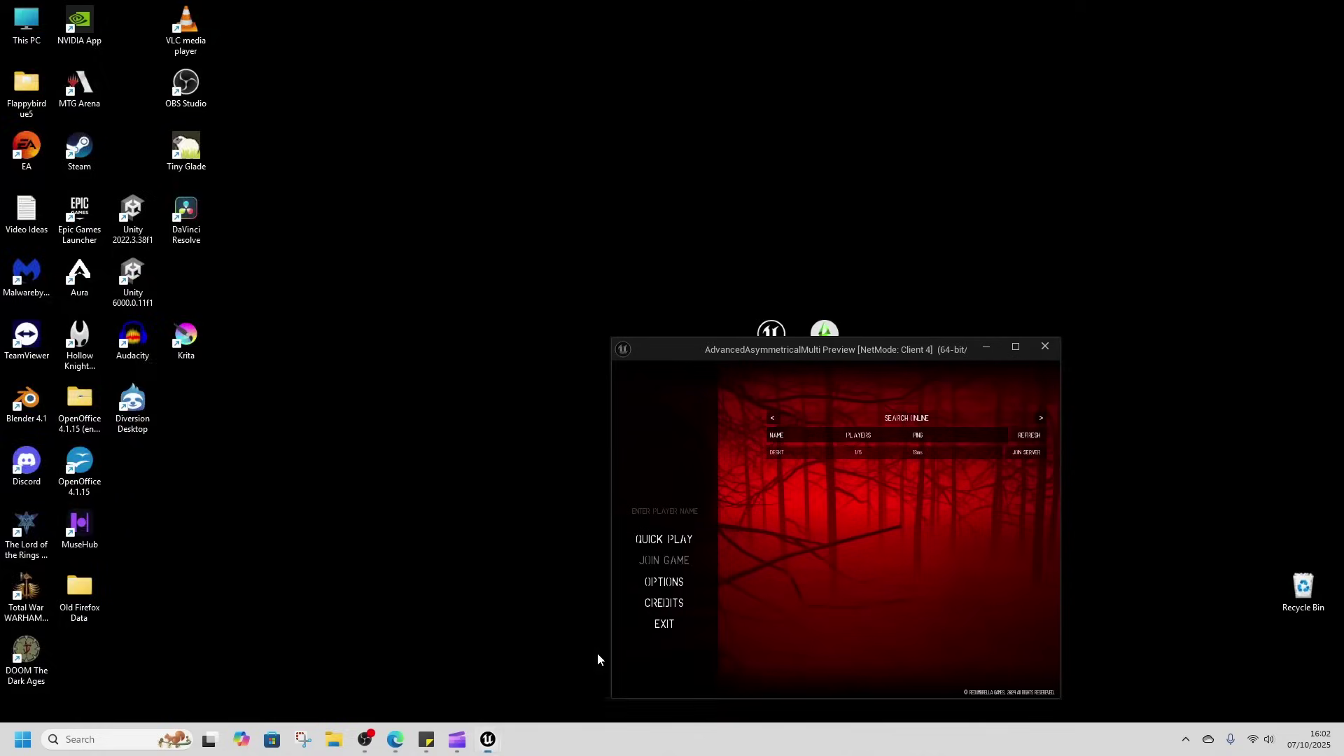
{"action": "left_click", "coordinate": [599, 662]}
{"action": "left_click", "coordinate": [1026, 453]}
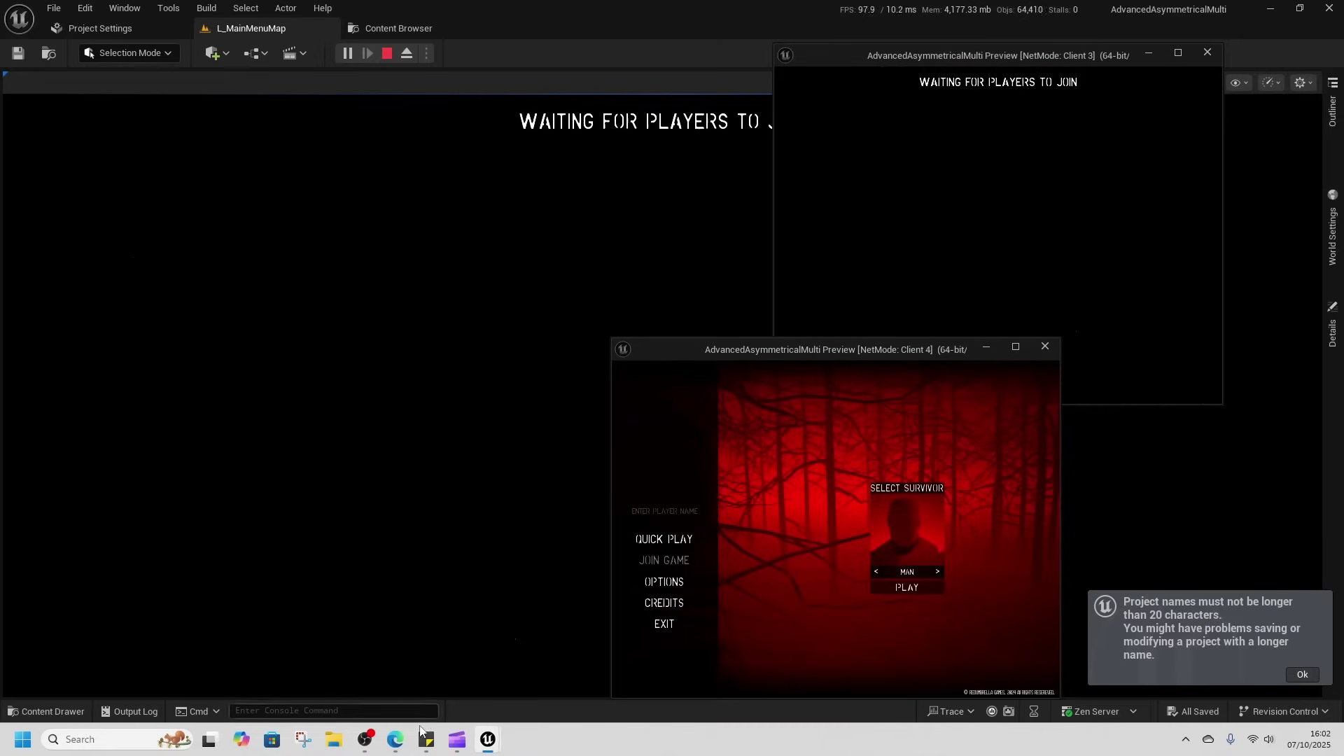
Bring up the Client 5 window and join the hosted server from it as the Man survivor.
{"action": "mouse_move", "coordinate": [495, 745]}
{"action": "left_click", "coordinate": [712, 656]}
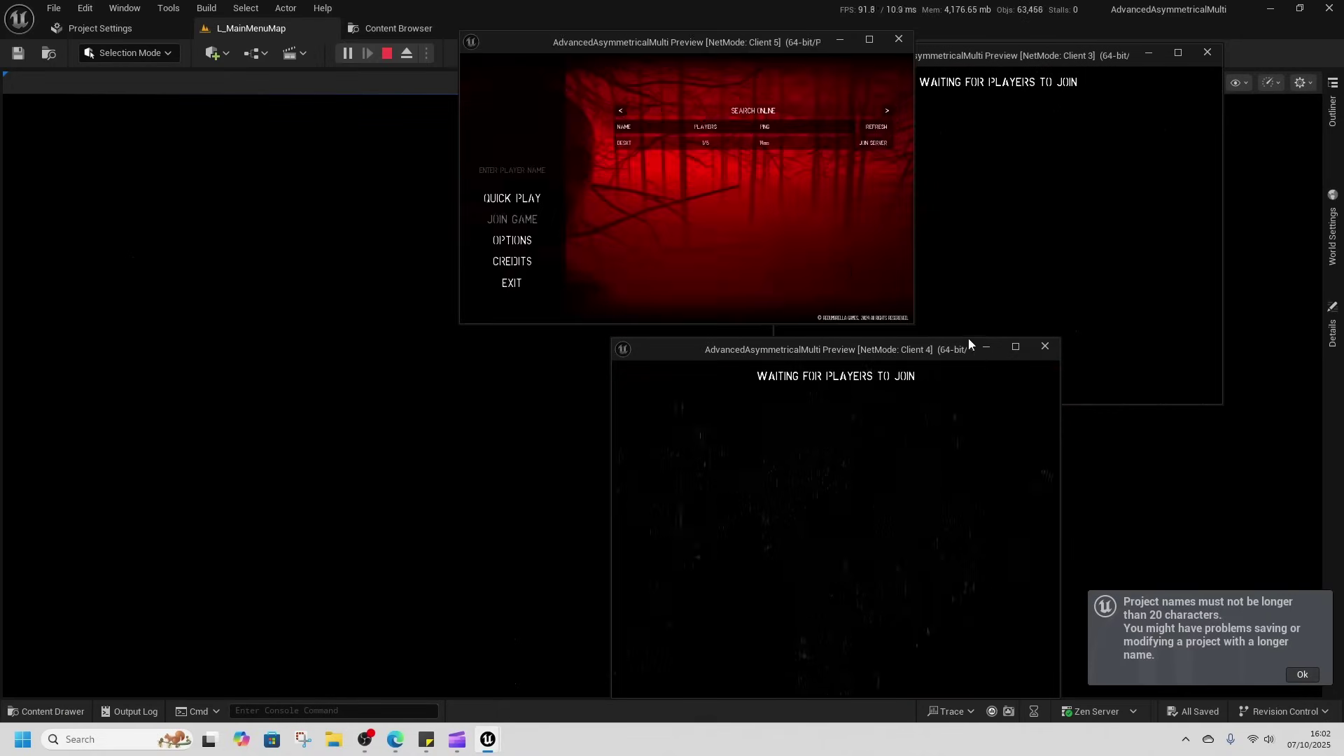
{"action": "left_click", "coordinate": [875, 143]}
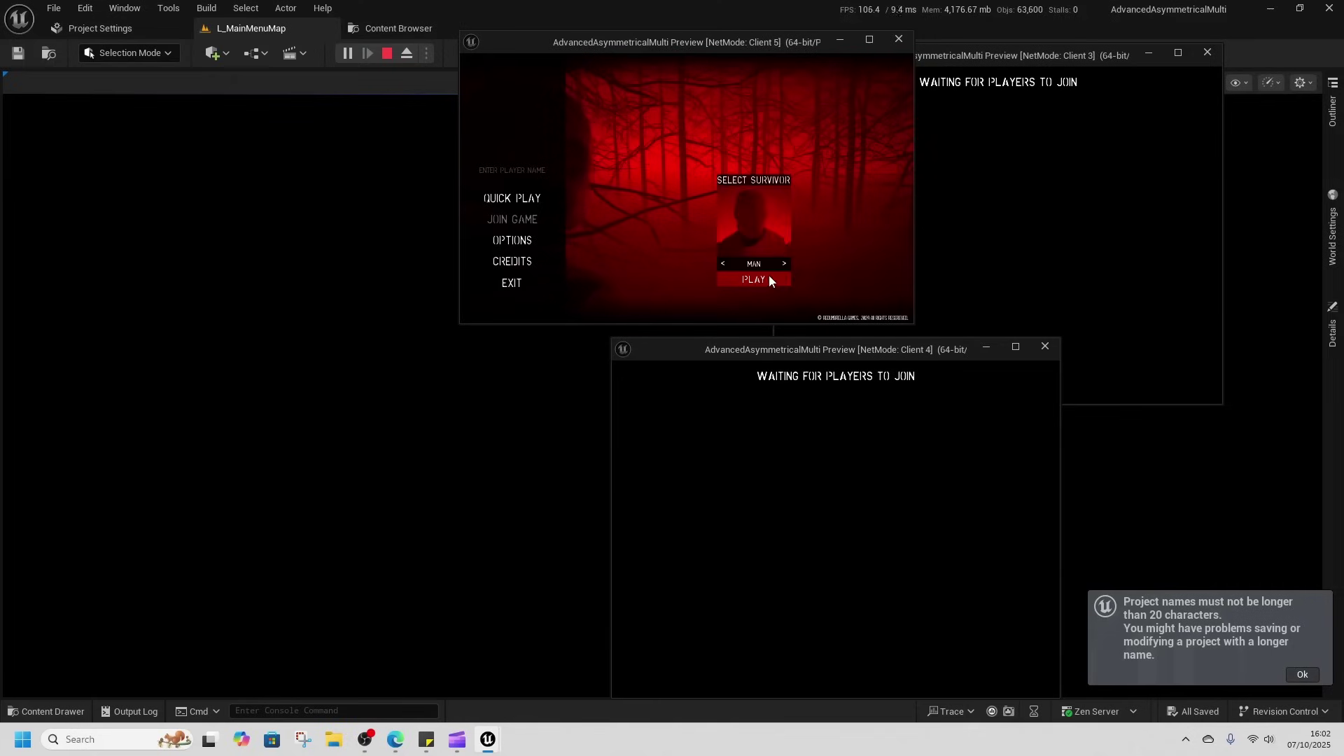
{"action": "left_click", "coordinate": [769, 278]}
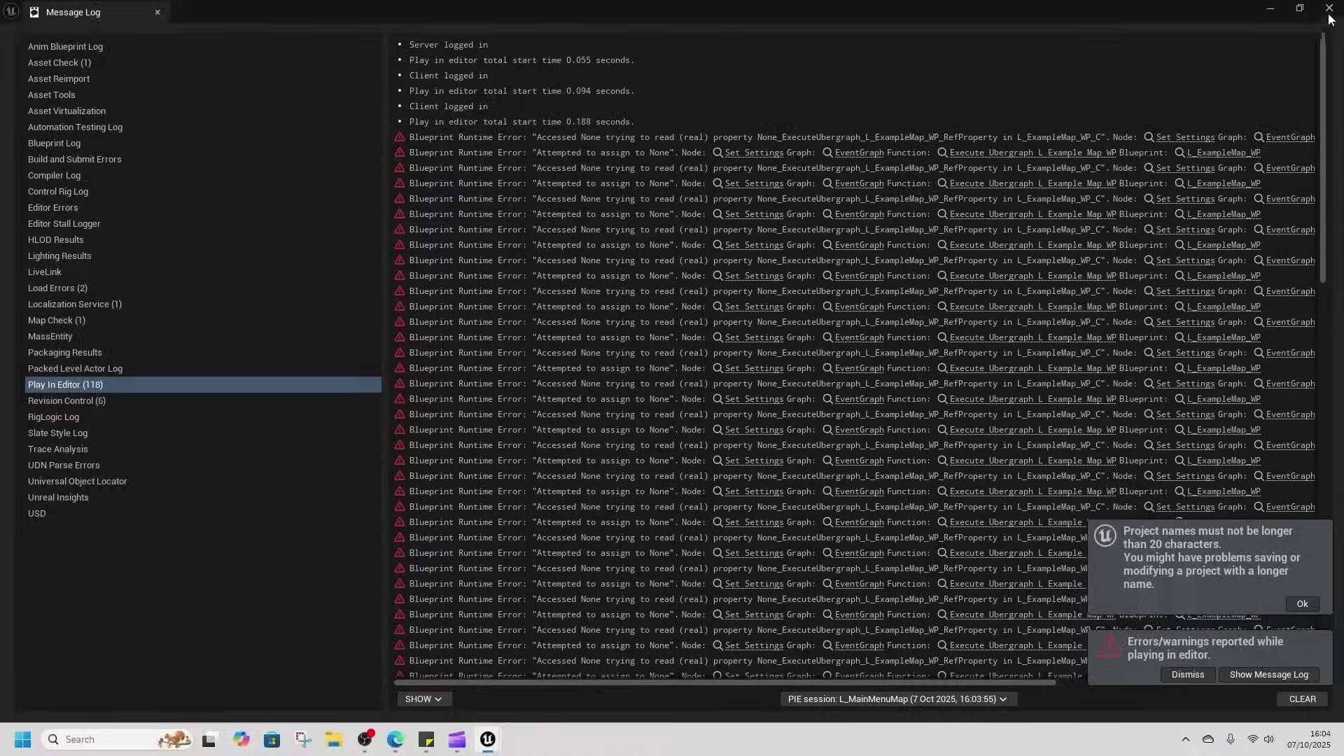
Close the Message Log and check the play mode's multiplayer options, including the number of players.
{"action": "left_click", "coordinate": [1329, 9]}
{"action": "left_click", "coordinate": [426, 53]}
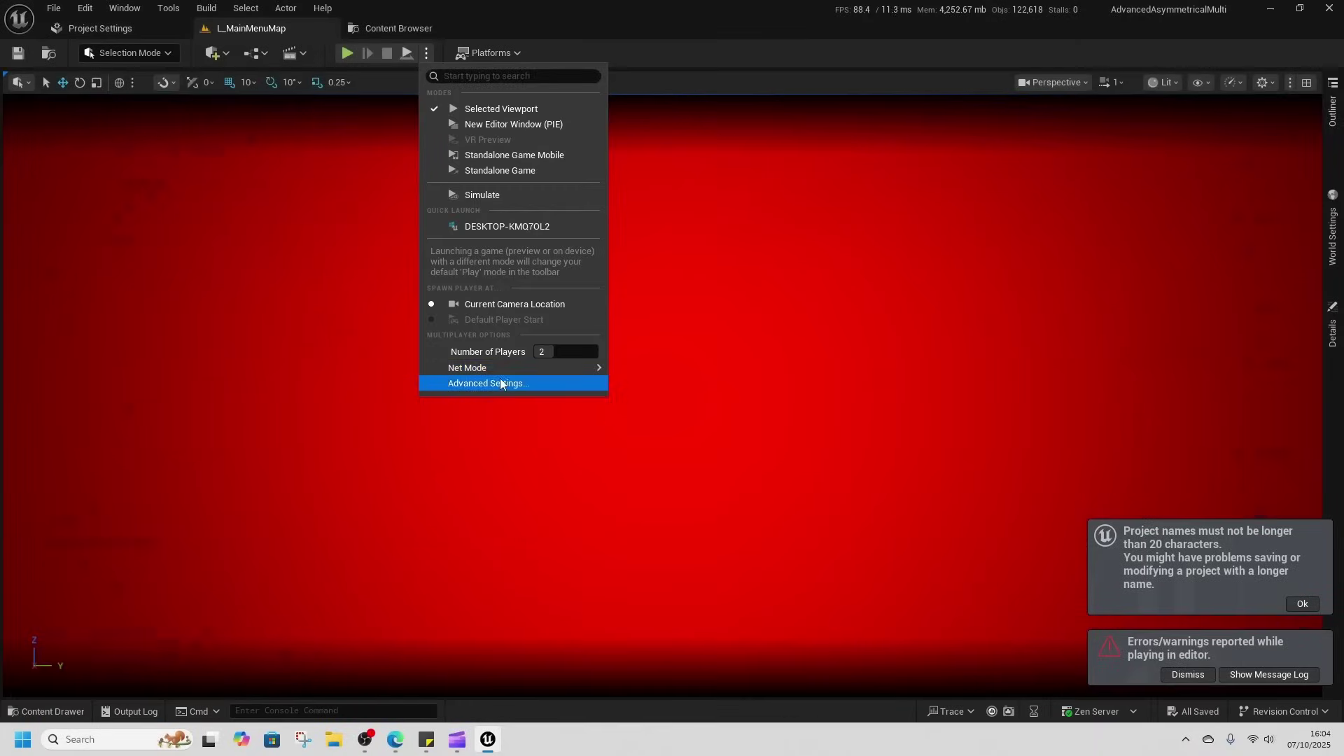
{"action": "left_click", "coordinate": [668, 387]}
{"action": "left_click", "coordinate": [426, 53]}
{"action": "left_click", "coordinate": [427, 53]}
Try hosting a two-player Clown match on L_EXAMPLEMAP_WP with Use LAN set to No, and stop the play session.
{"action": "left_click", "coordinate": [349, 53]}
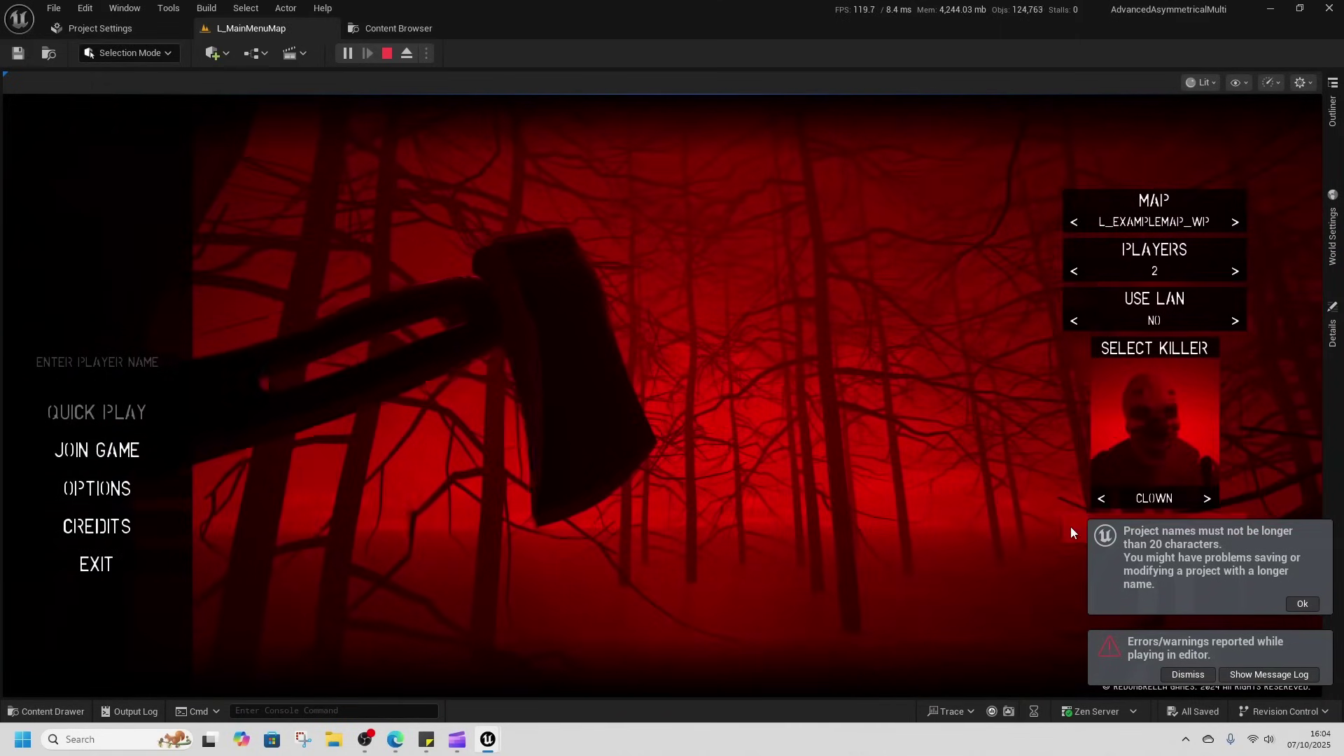
{"action": "left_click", "coordinate": [1070, 526]}
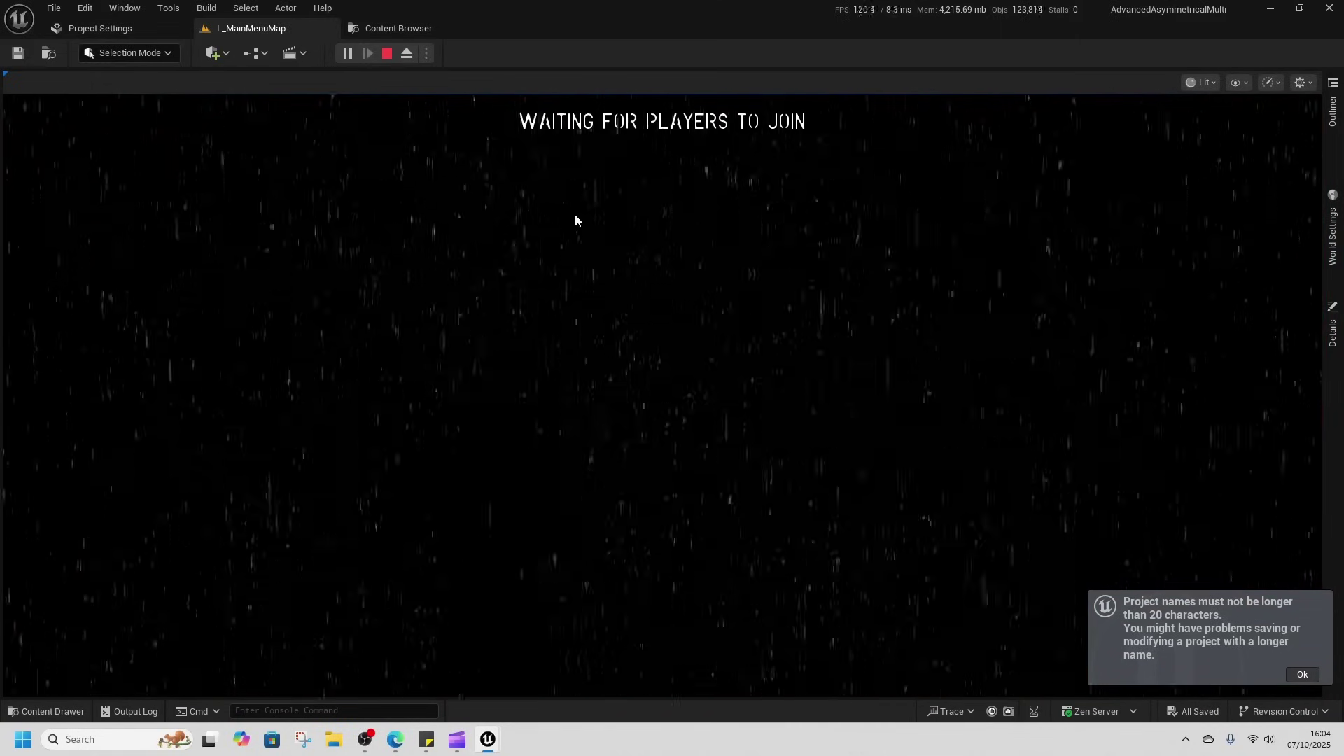
{"action": "key", "text": "Escape"}
Start a new play session and host a Clown match on L_EXAMPLEMAP_WP with Use LAN set to Yes and 2 players.
{"action": "left_click", "coordinate": [347, 53]}
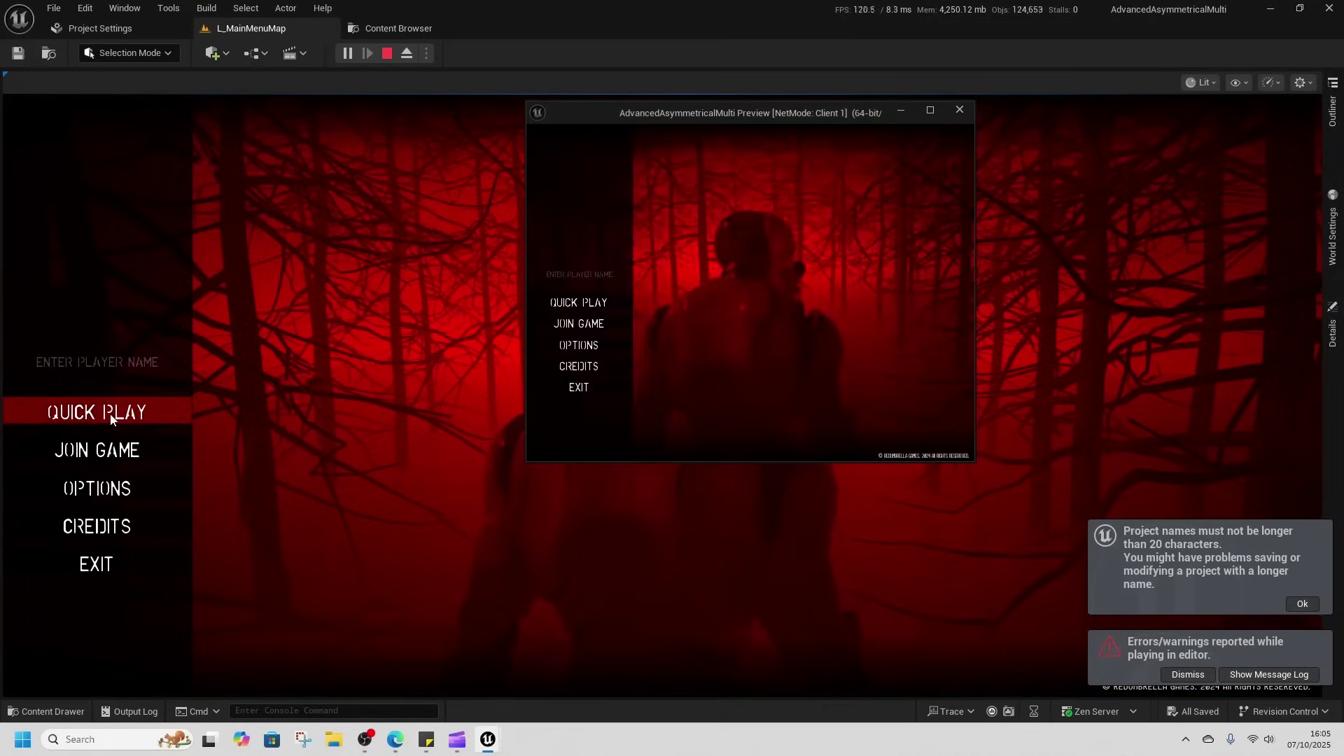
{"action": "left_click", "coordinate": [105, 414]}
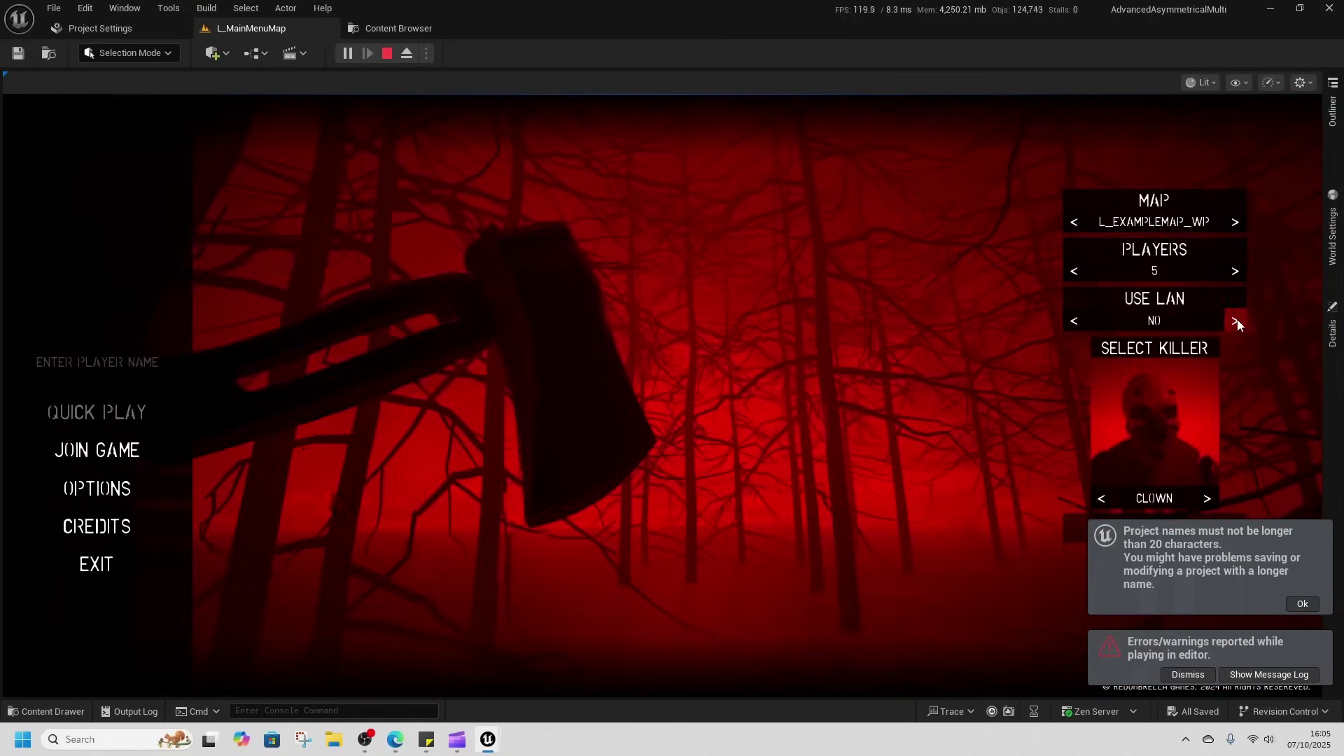
{"action": "left_click", "coordinate": [1235, 321]}
{"action": "triple_click", "coordinate": [1079, 270]}
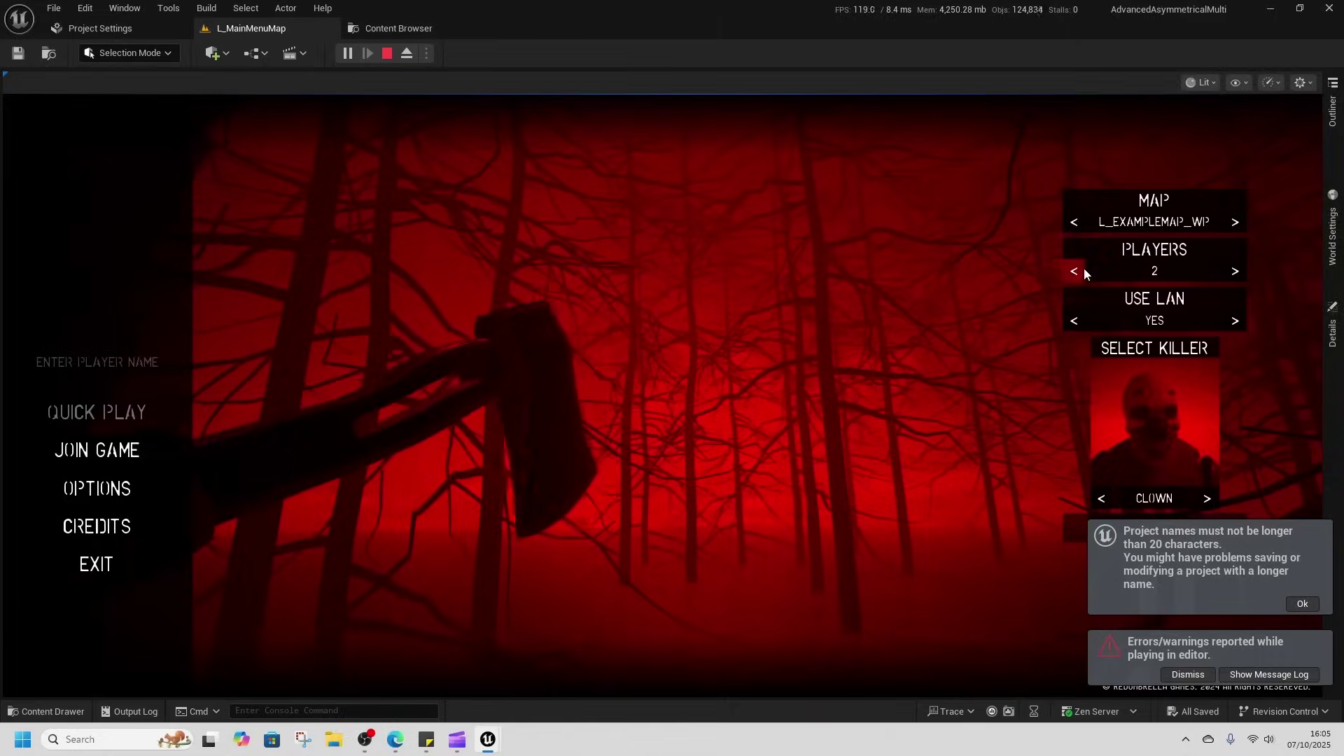
{"action": "left_click", "coordinate": [1072, 535]}
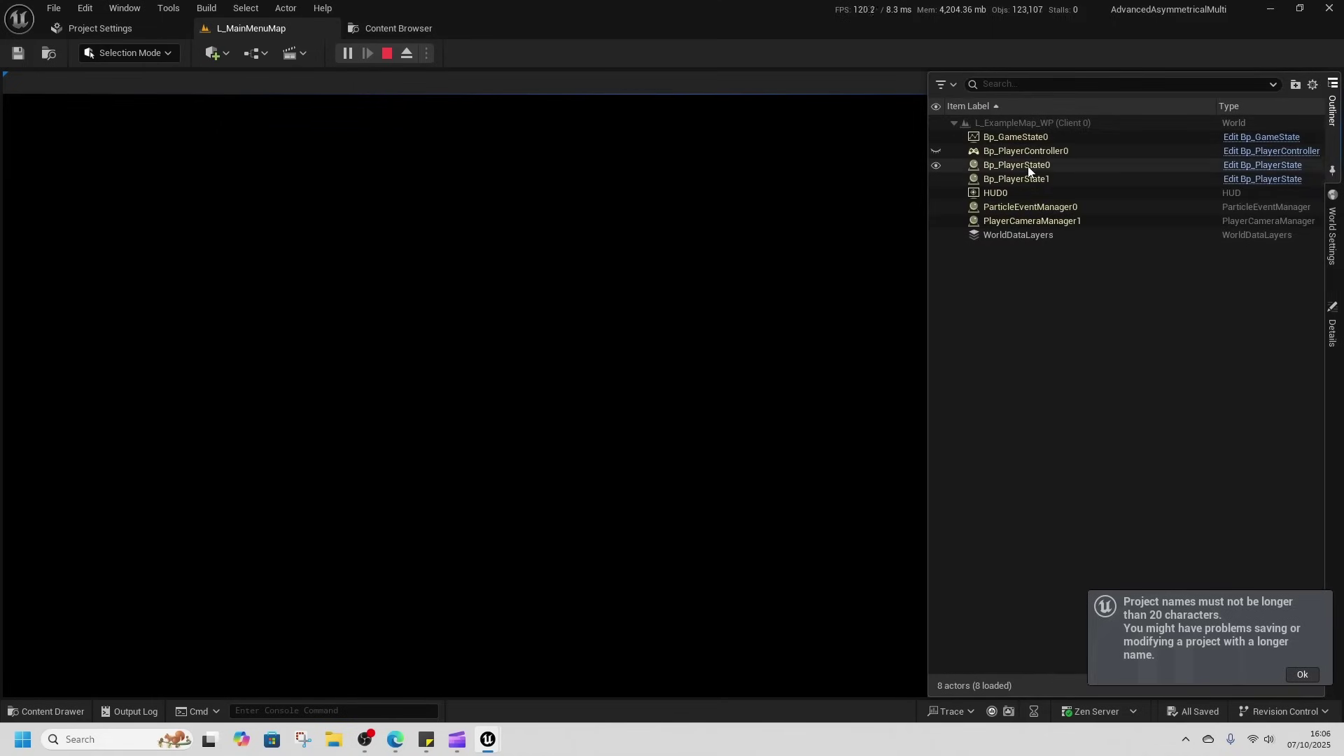
Check the World Settings, and end the play session by closing the Client 1 preview window and the Message Log.
{"action": "left_click", "coordinate": [1332, 235]}
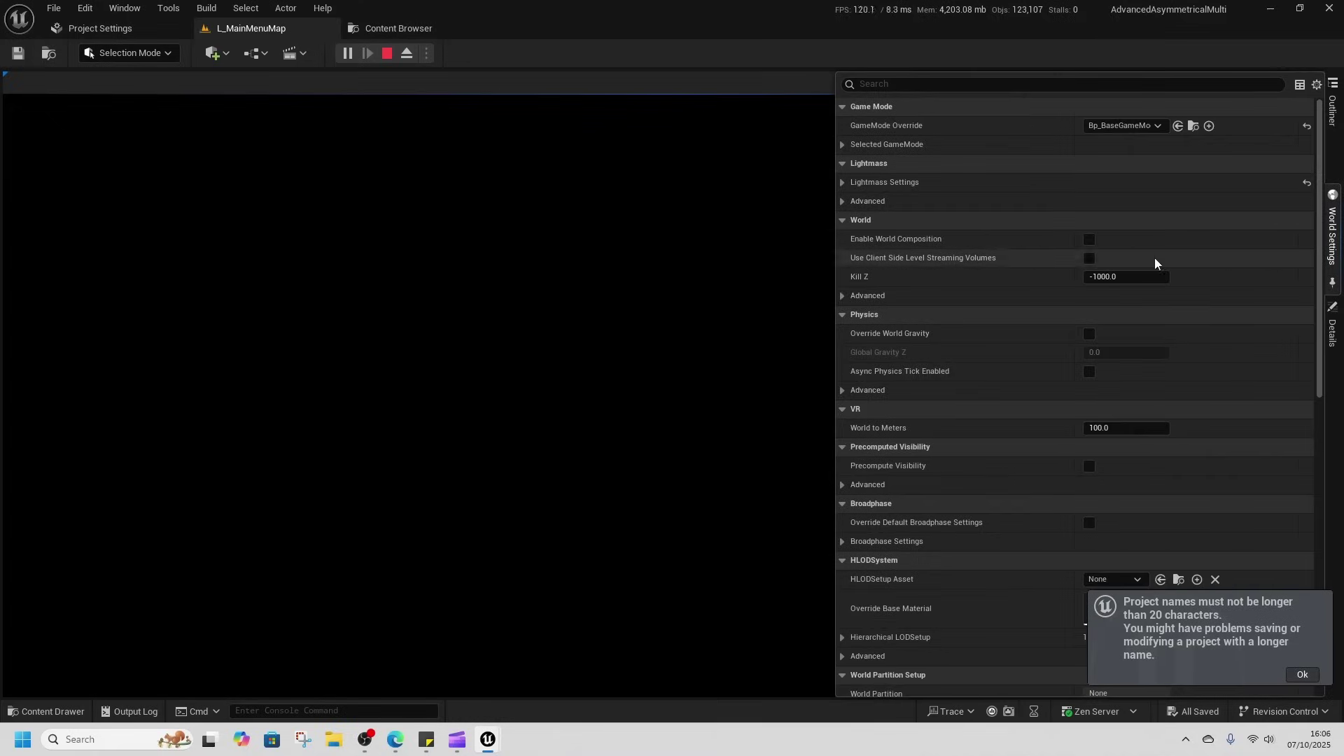
{"action": "key", "text": "alt+Tab"}
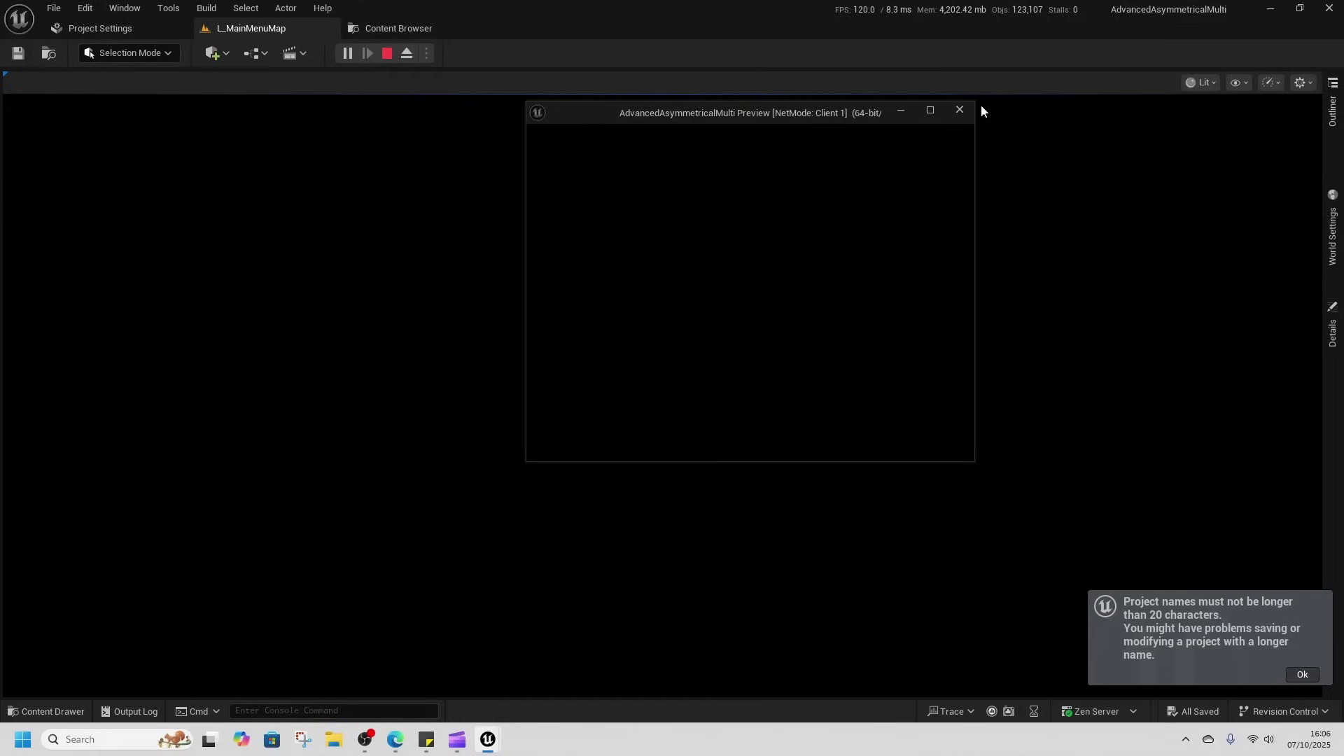
{"action": "left_click", "coordinate": [959, 110]}
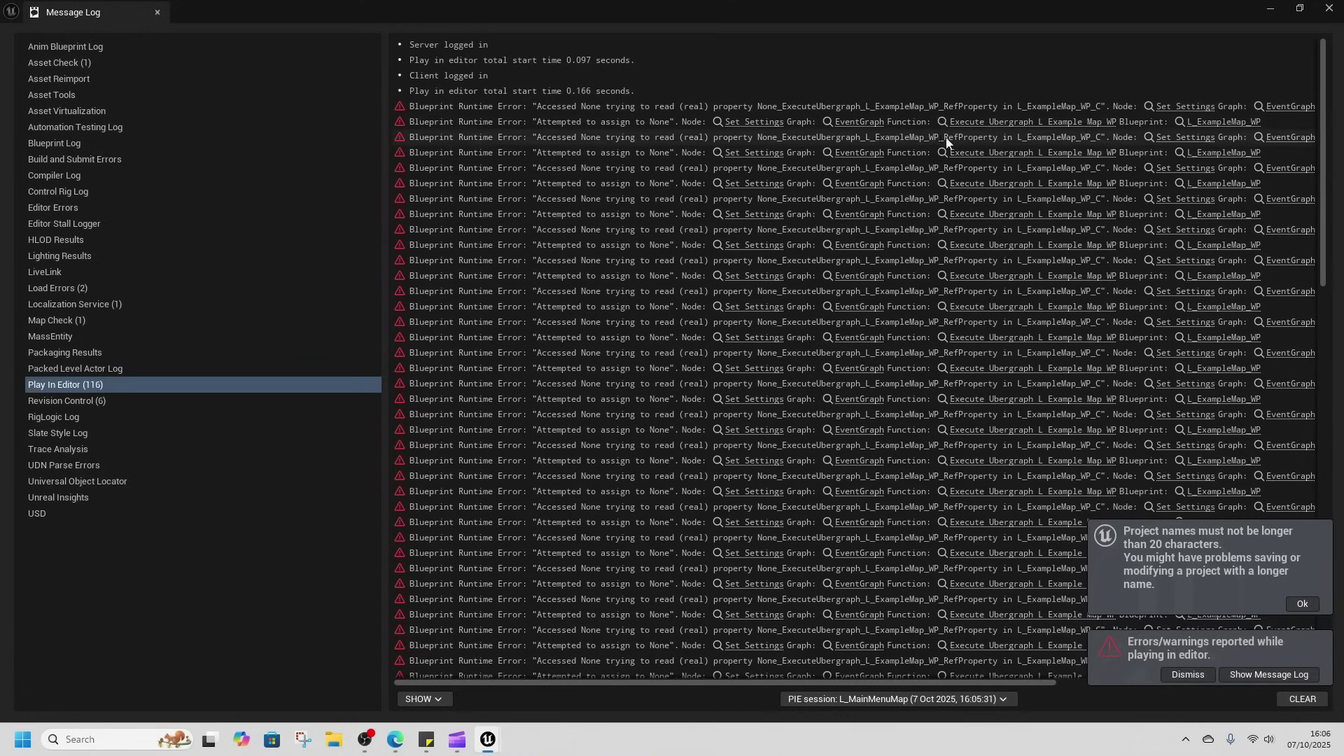
{"action": "left_click", "coordinate": [826, 111]}
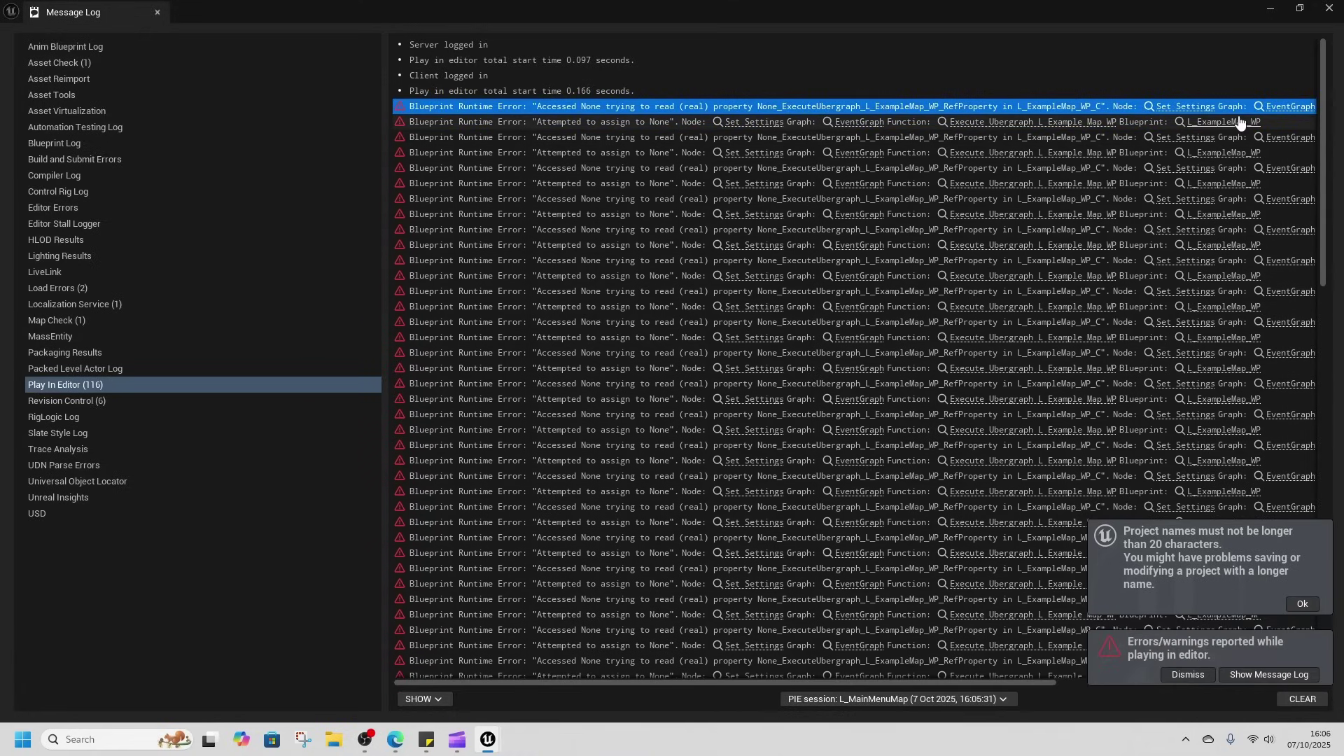
{"action": "left_click", "coordinate": [1329, 9]}
Open the L_ExampleMap_WP level from the AdvancedAsymmetricalMultiplayer Maps folder.
{"action": "left_click", "coordinate": [46, 711]}
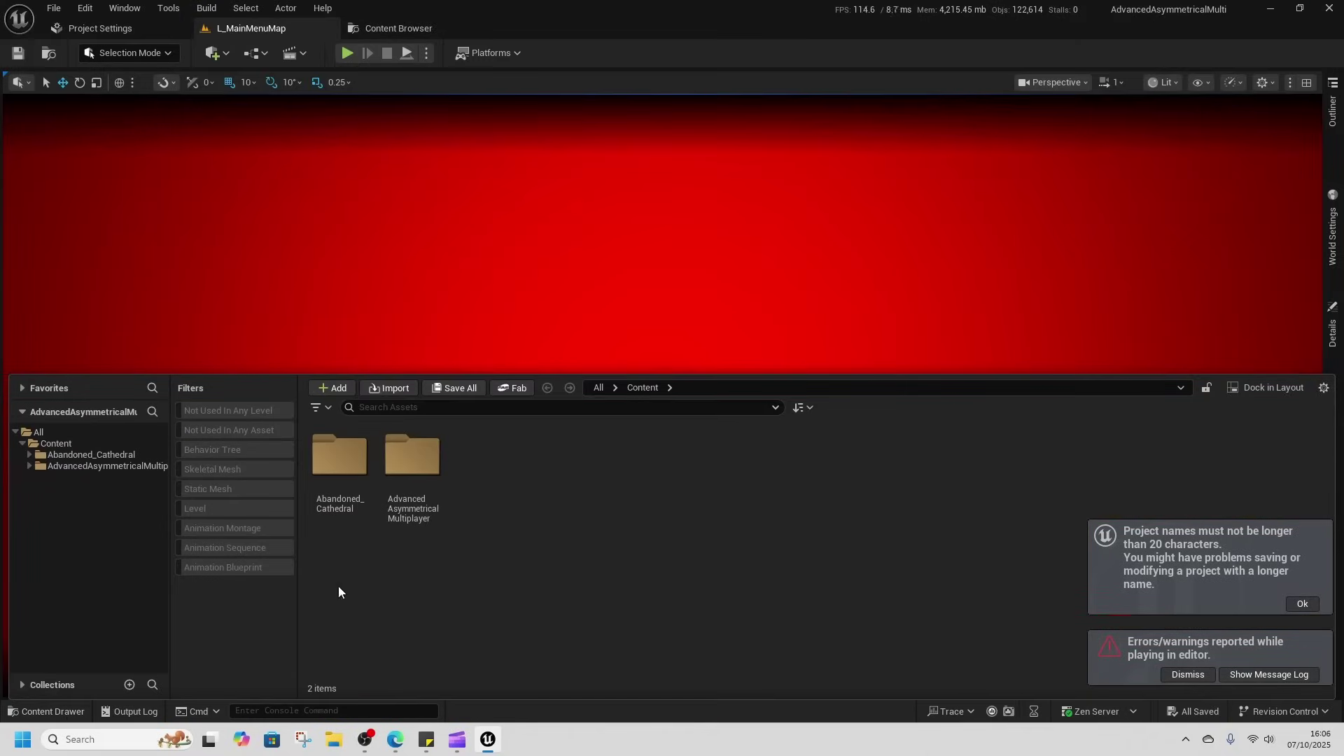
{"action": "double_click", "coordinate": [416, 483]}
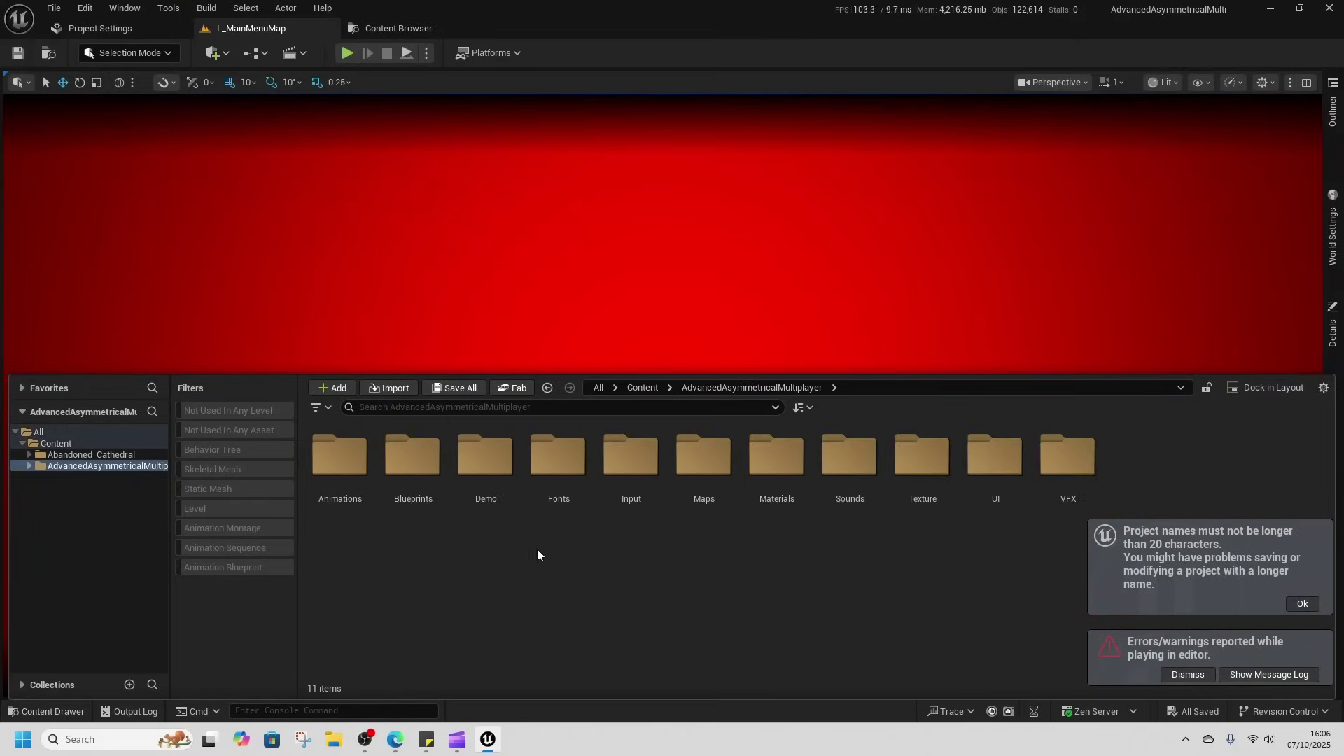
{"action": "double_click", "coordinate": [703, 461]}
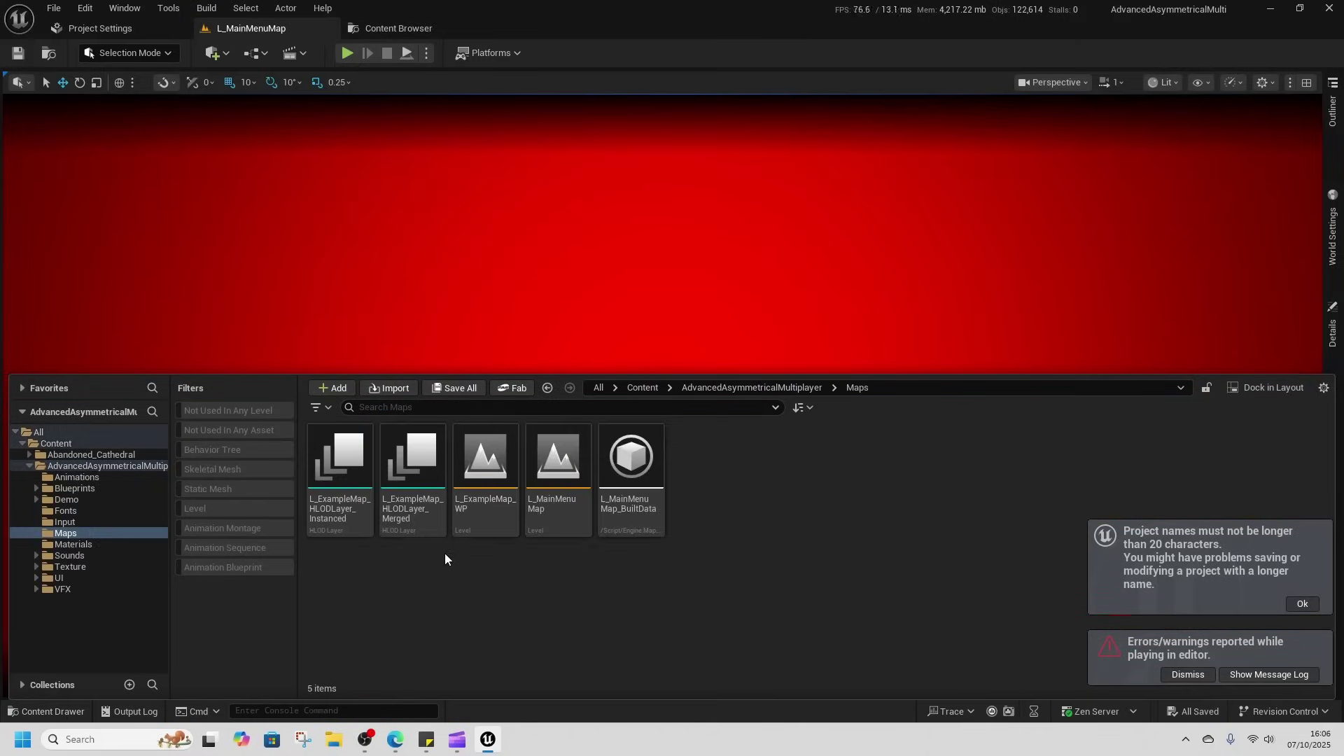
{"action": "double_click", "coordinate": [485, 483]}
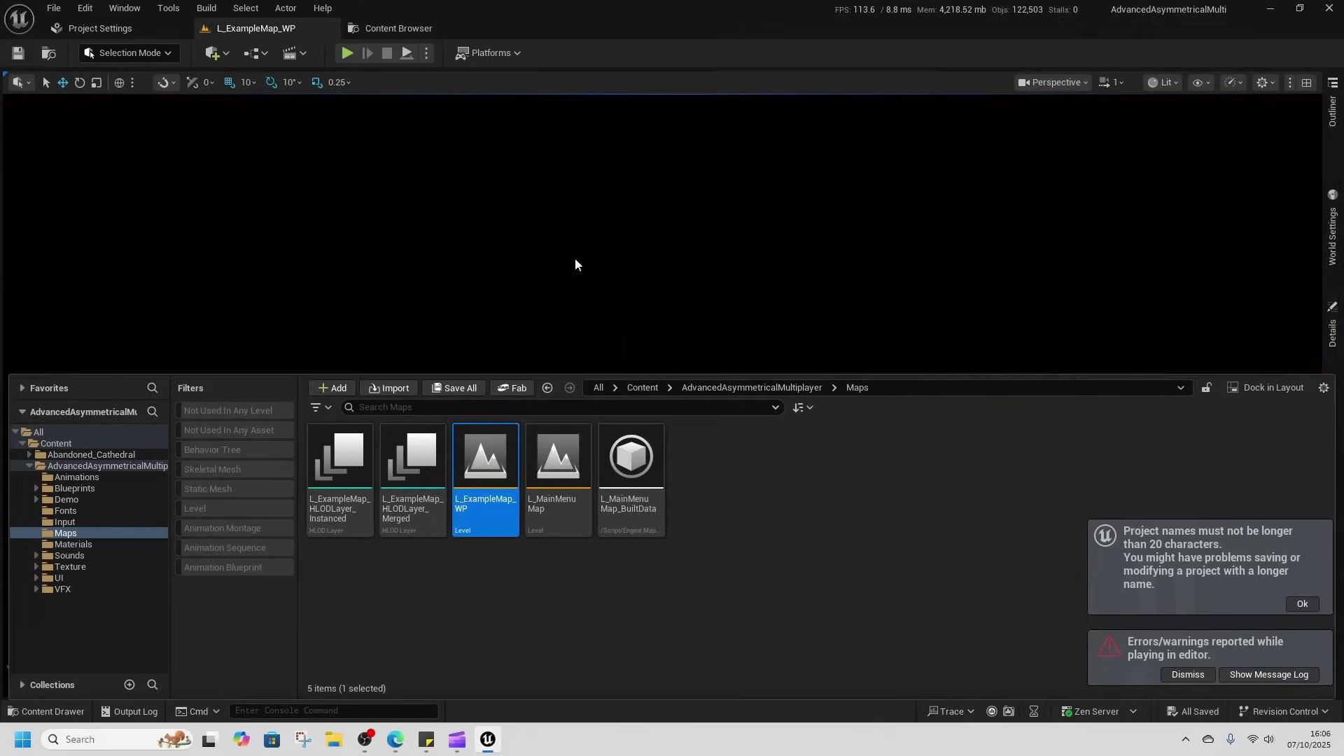
{"action": "left_click", "coordinate": [573, 193]}
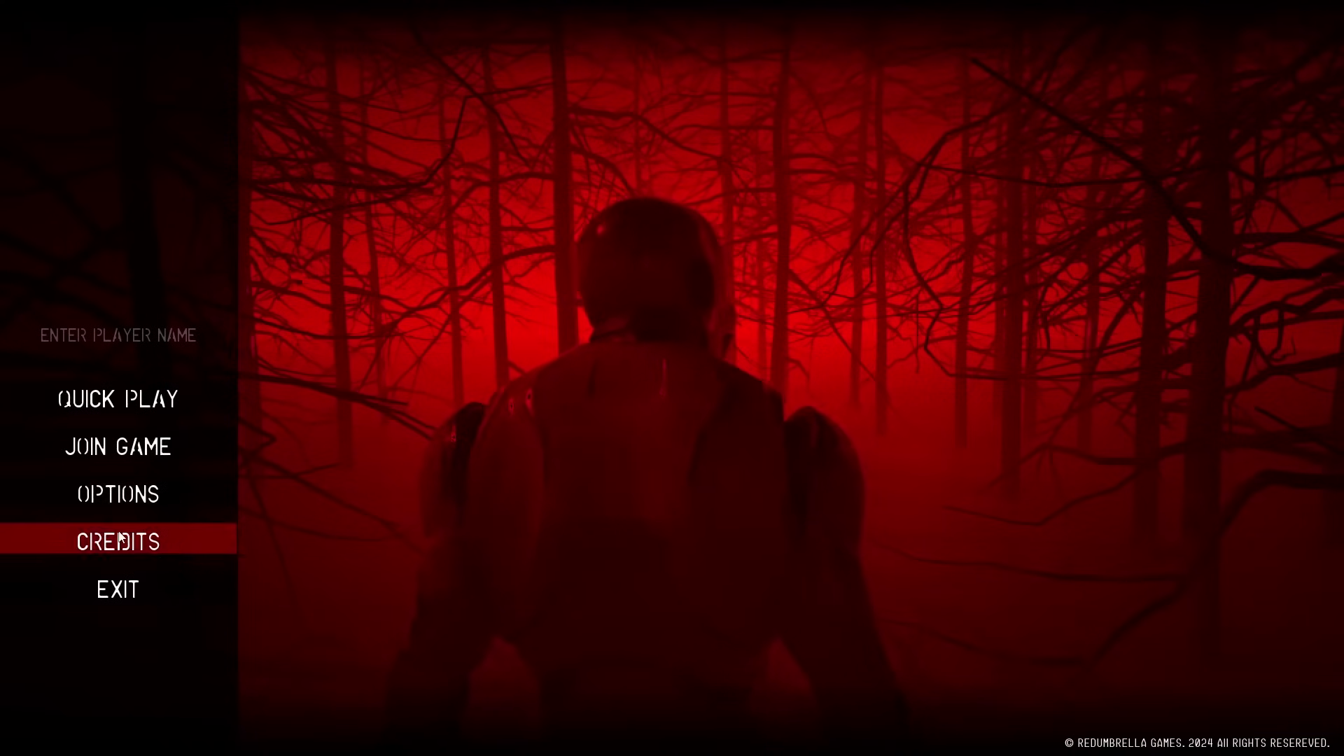
Turn the game's music and effects volume down to minimum in its options and apply the settings.
{"action": "left_click", "coordinate": [119, 494]}
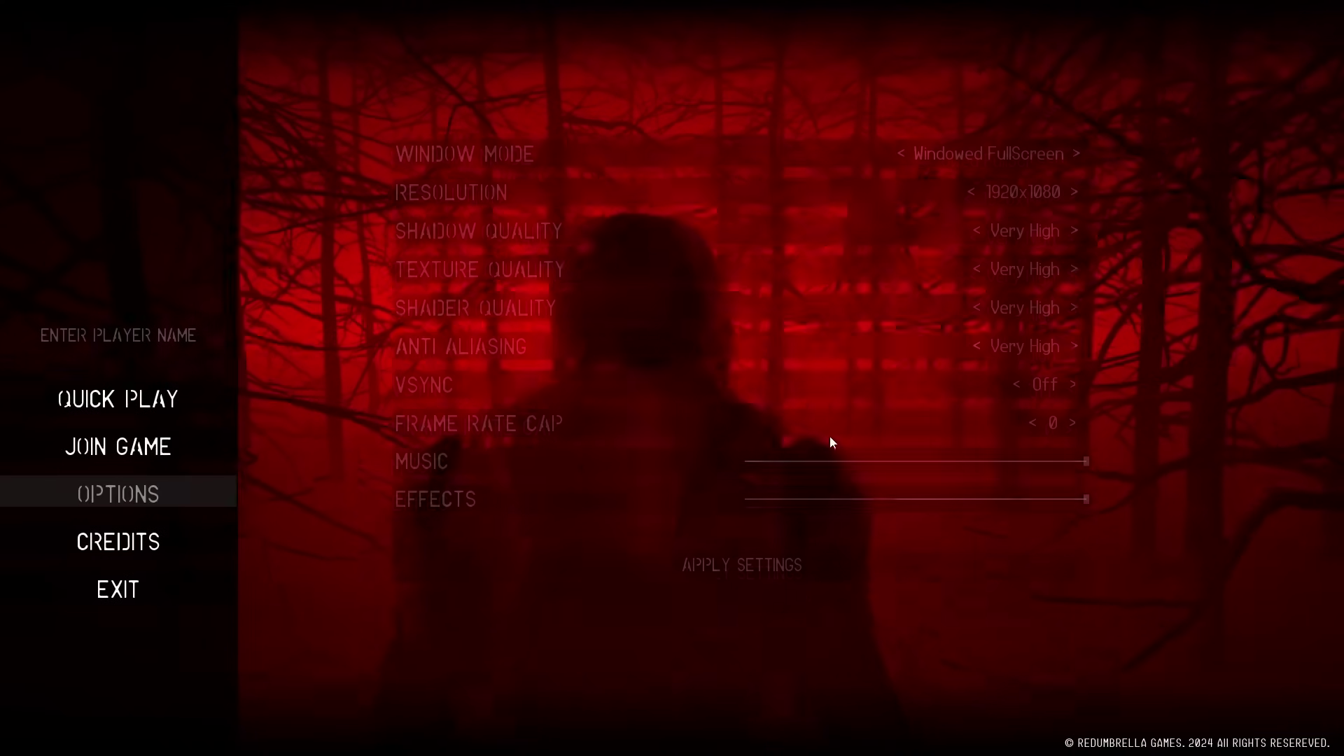
{"action": "left_click_drag", "start_coordinate": [1078, 461], "coordinate": [744, 461]}
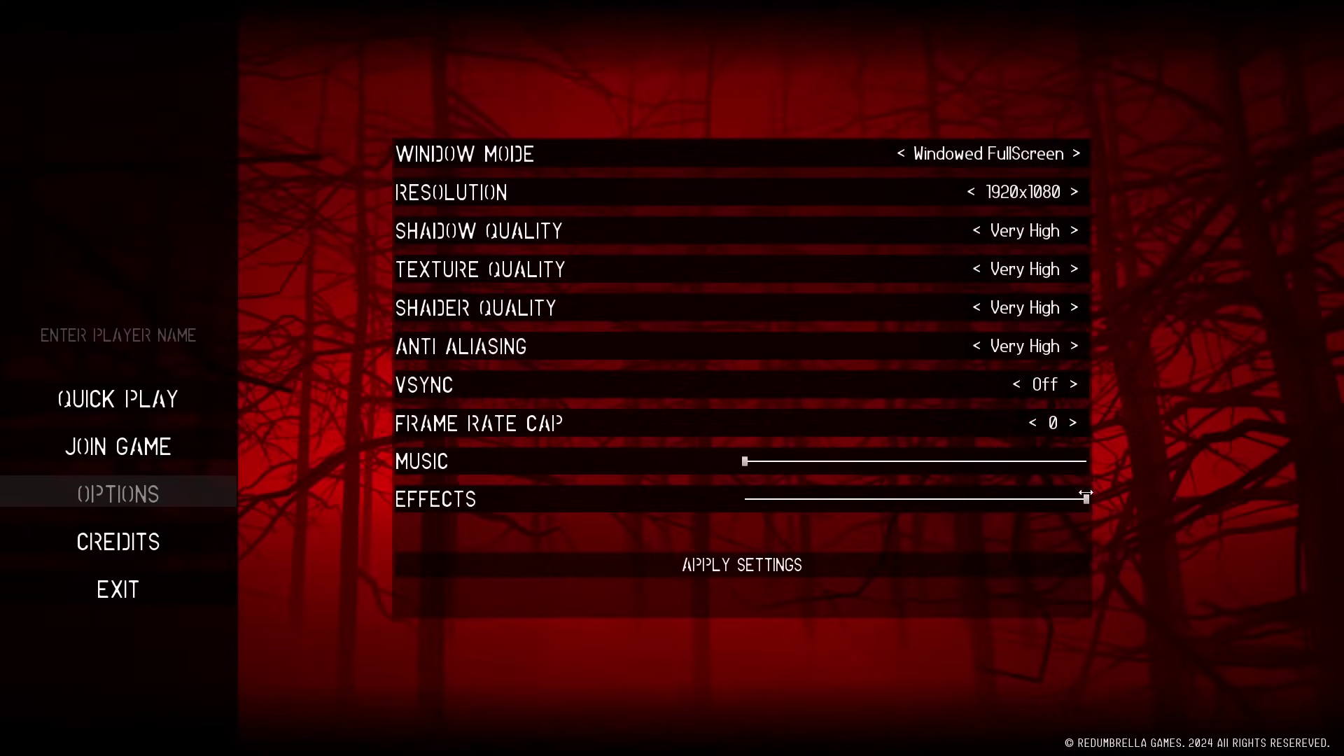
{"action": "left_click_drag", "start_coordinate": [1085, 499], "coordinate": [744, 500]}
{"action": "left_click", "coordinate": [767, 565]}
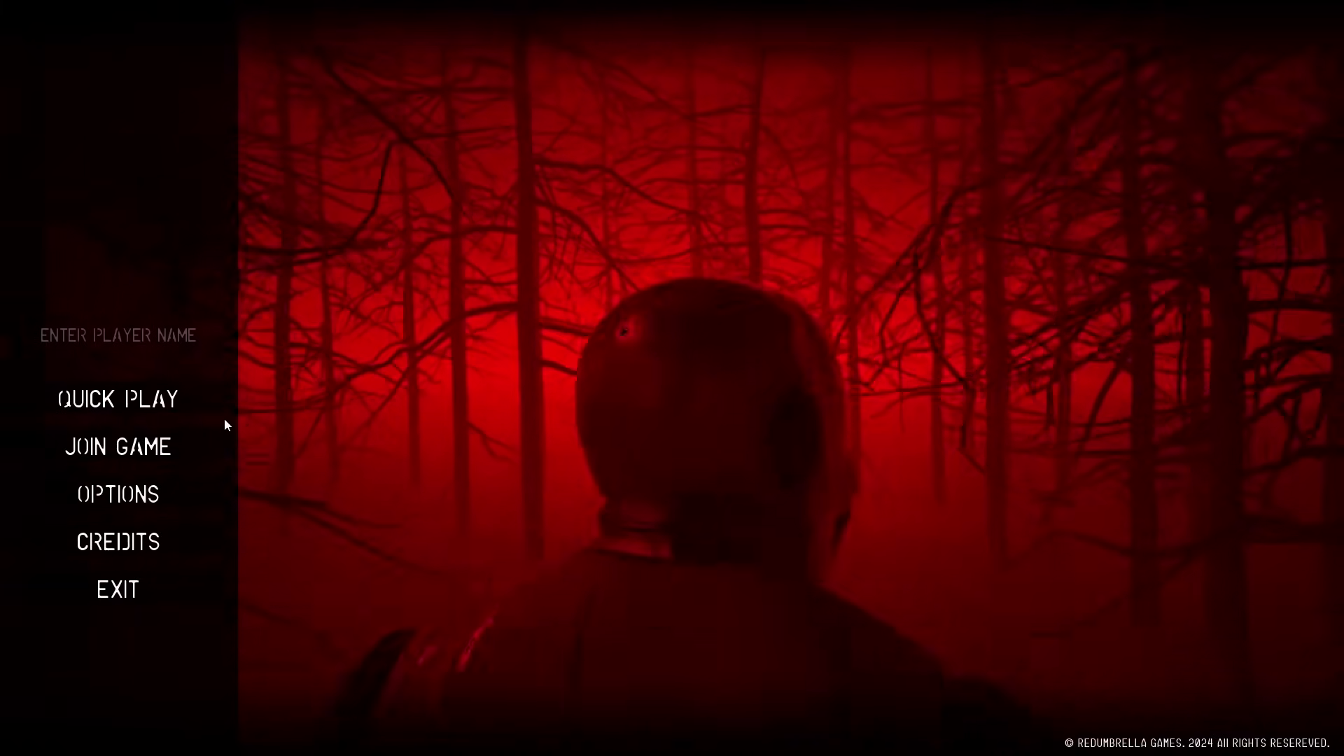
Enter A as the player name and host a Clown match on L_EXAMPLEMAP with 2 players and Use LAN set to Yes.
{"action": "left_click", "coordinate": [134, 339]}
{"action": "type", "text": "A"}
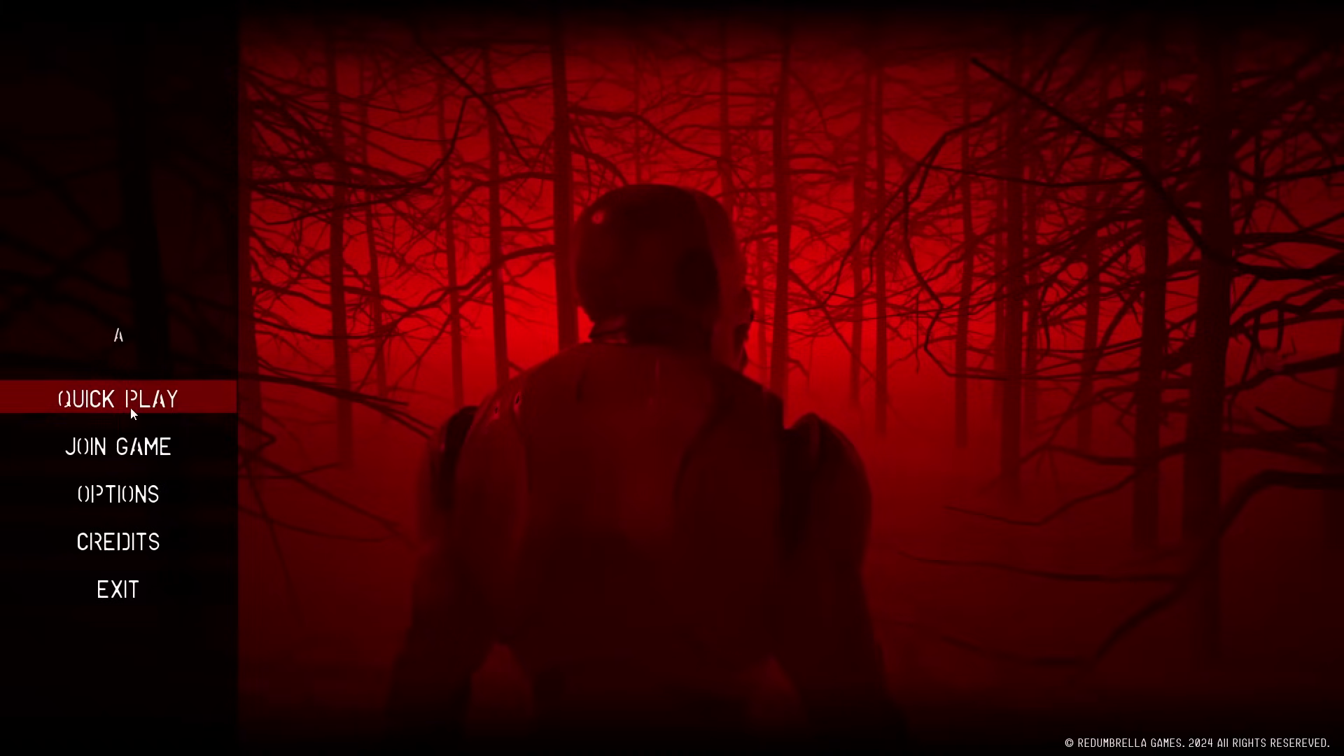
{"action": "left_click", "coordinate": [131, 408]}
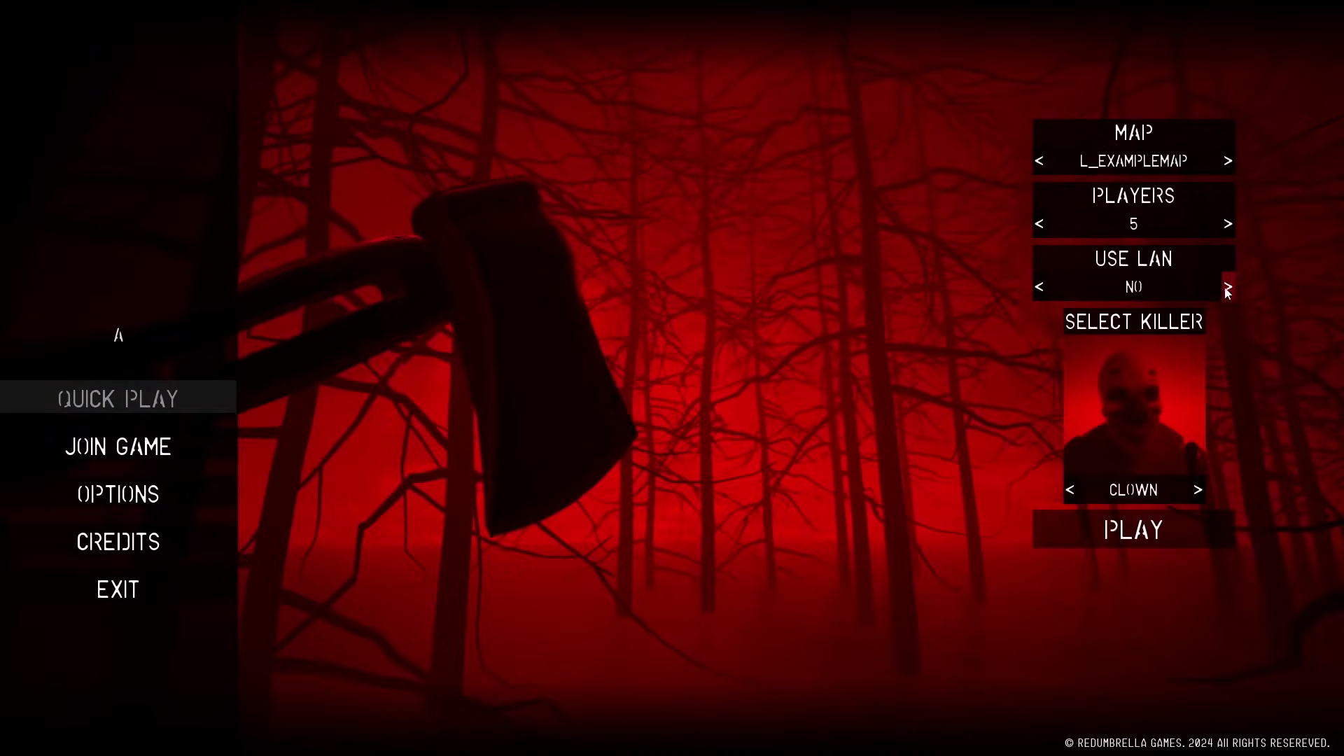
{"action": "left_click", "coordinate": [1227, 287]}
{"action": "left_click", "coordinate": [1039, 224]}
{"action": "left_click", "coordinate": [1039, 224]}
{"action": "left_click", "coordinate": [1039, 224]}
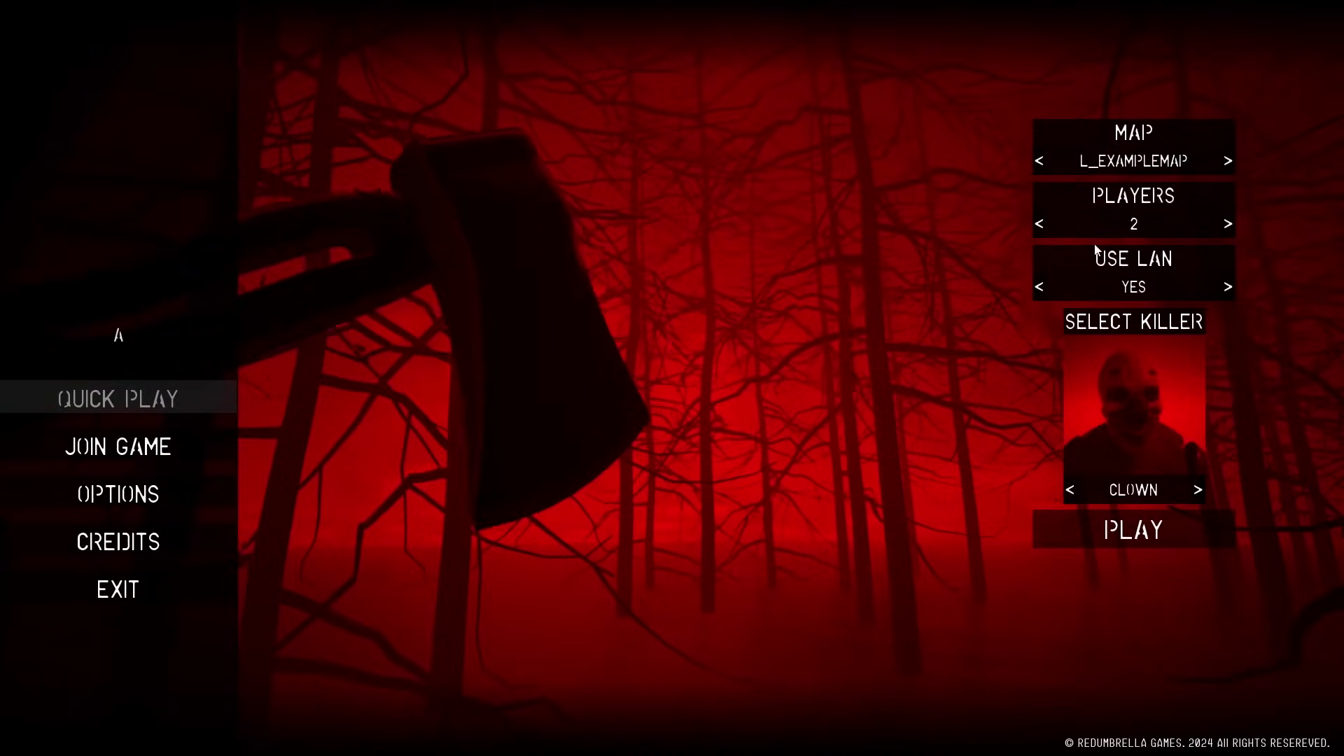
{"action": "left_click", "coordinate": [1147, 523]}
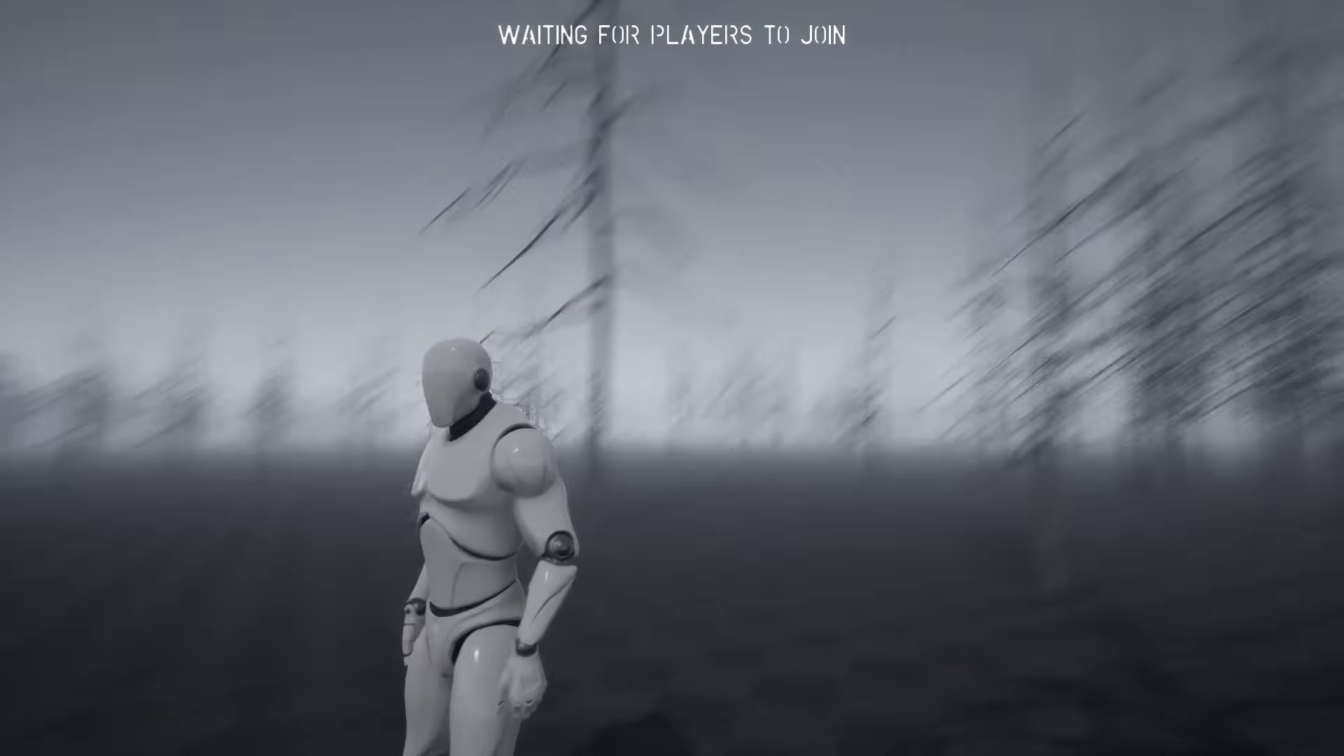
Walk the character forward in the hosted match and try cycling through the open windows.
{"action": "key", "text": "w"}
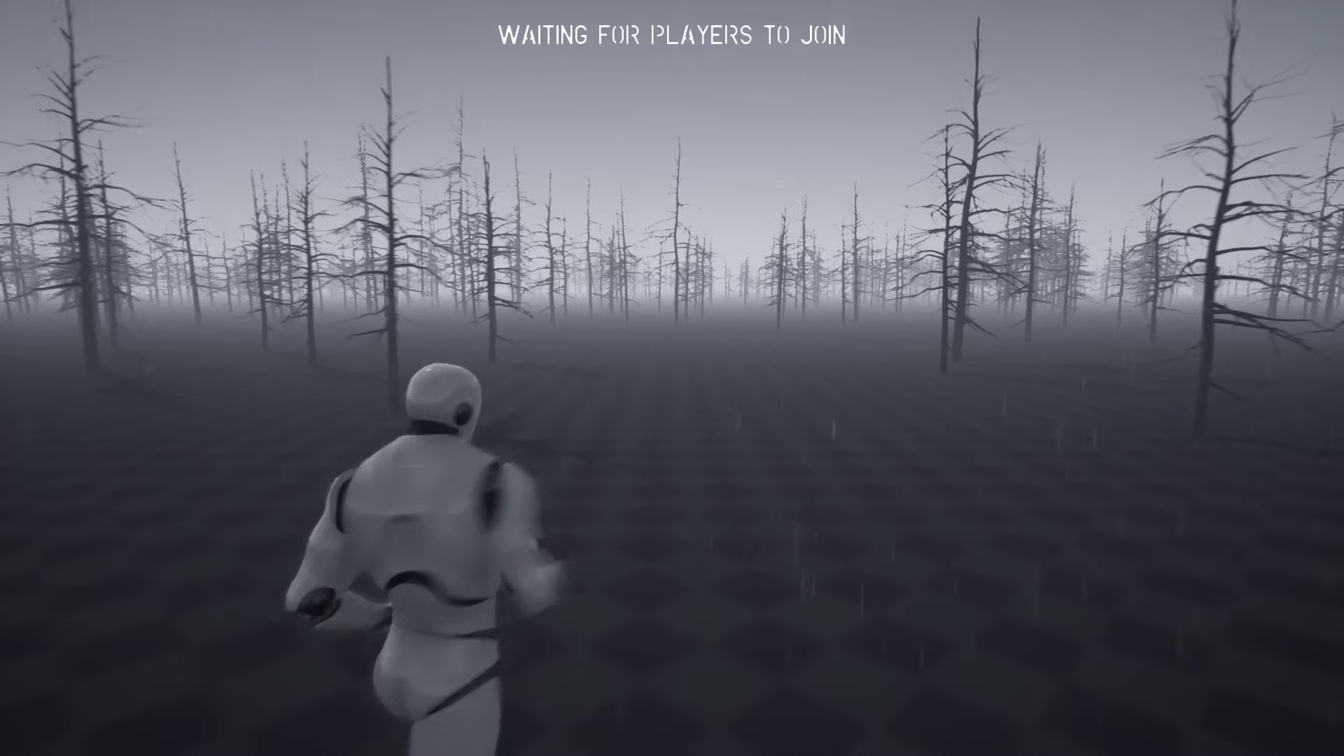
{"action": "key", "text": "alt+Tab"}
{"action": "key", "text": "Tab"}
{"action": "key", "text": "Tab"}
{"action": "key", "text": "Tab"}
{"action": "key", "text": "Tab"}
{"action": "key", "text": "Tab"}
{"action": "key", "text": "Tab"}
{"action": "key", "text": "Tab"}
{"action": "key", "text": "Tab"}
{"action": "key", "text": "Tab"}
{"action": "key", "text": "Tab"}
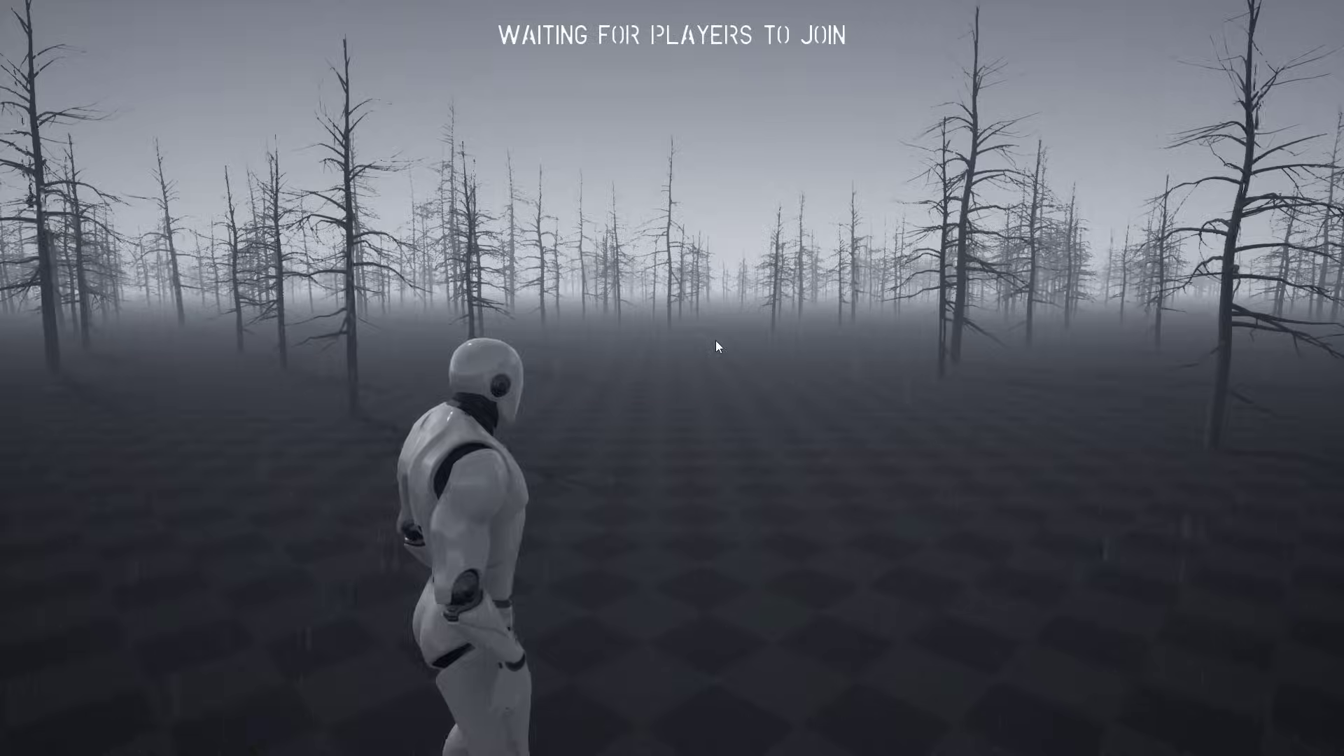
Close the running game's window, and switch from the minimized Unreal editor to File Explorer.
{"action": "key", "text": "alt+Tab"}
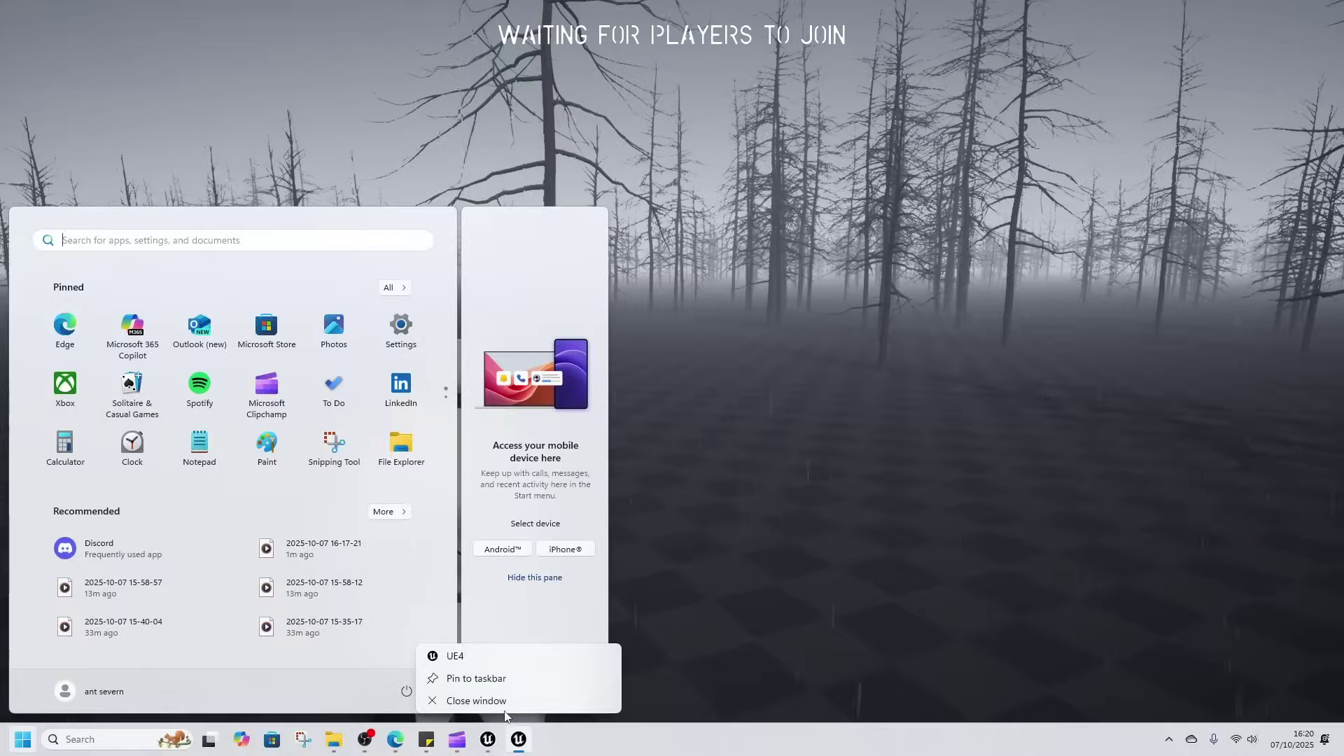
{"action": "left_click", "coordinate": [504, 706]}
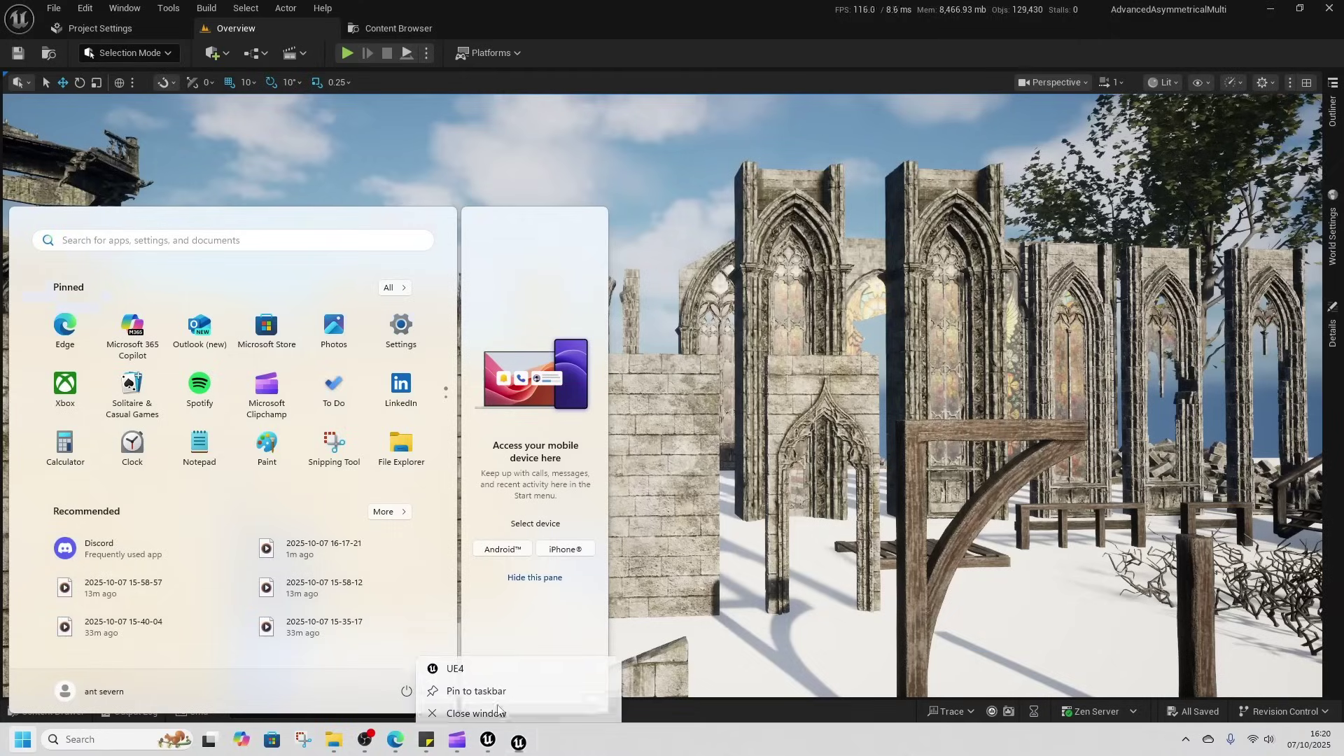
{"action": "left_click", "coordinate": [556, 745]}
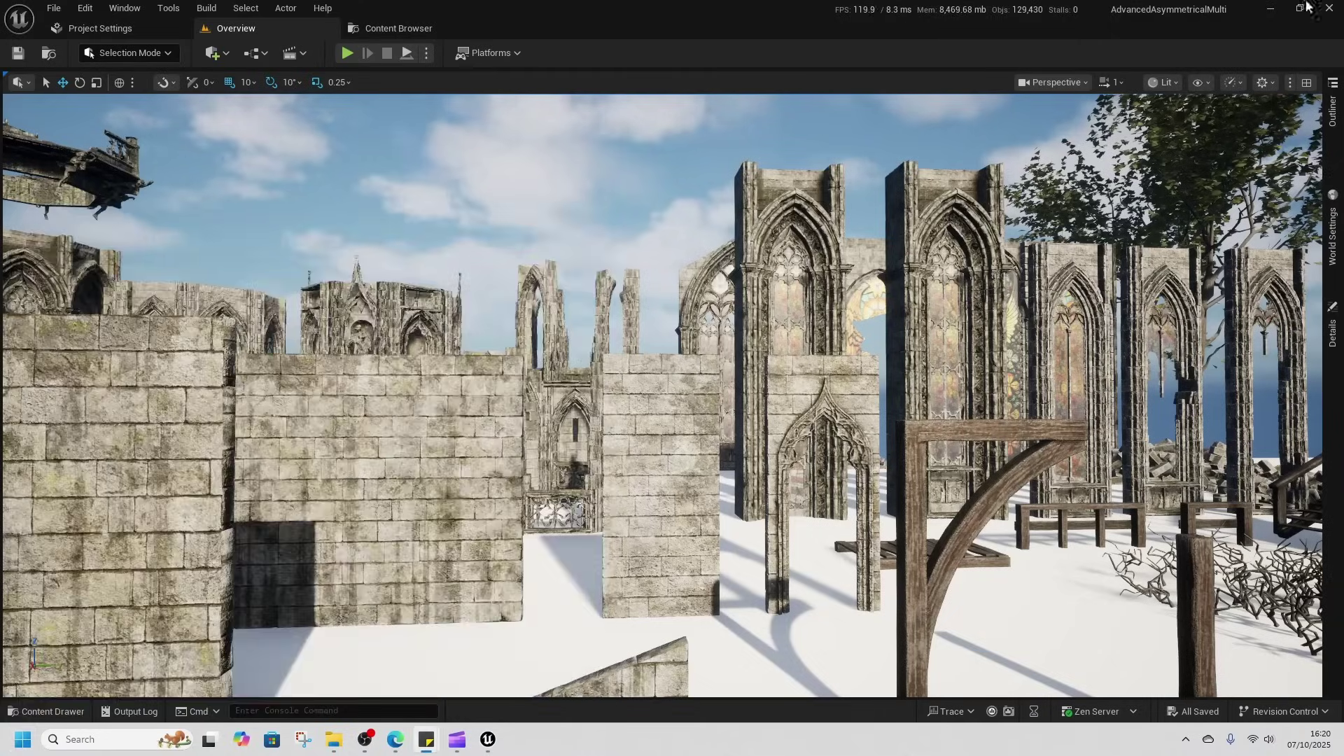
{"action": "left_click", "coordinate": [1271, 10]}
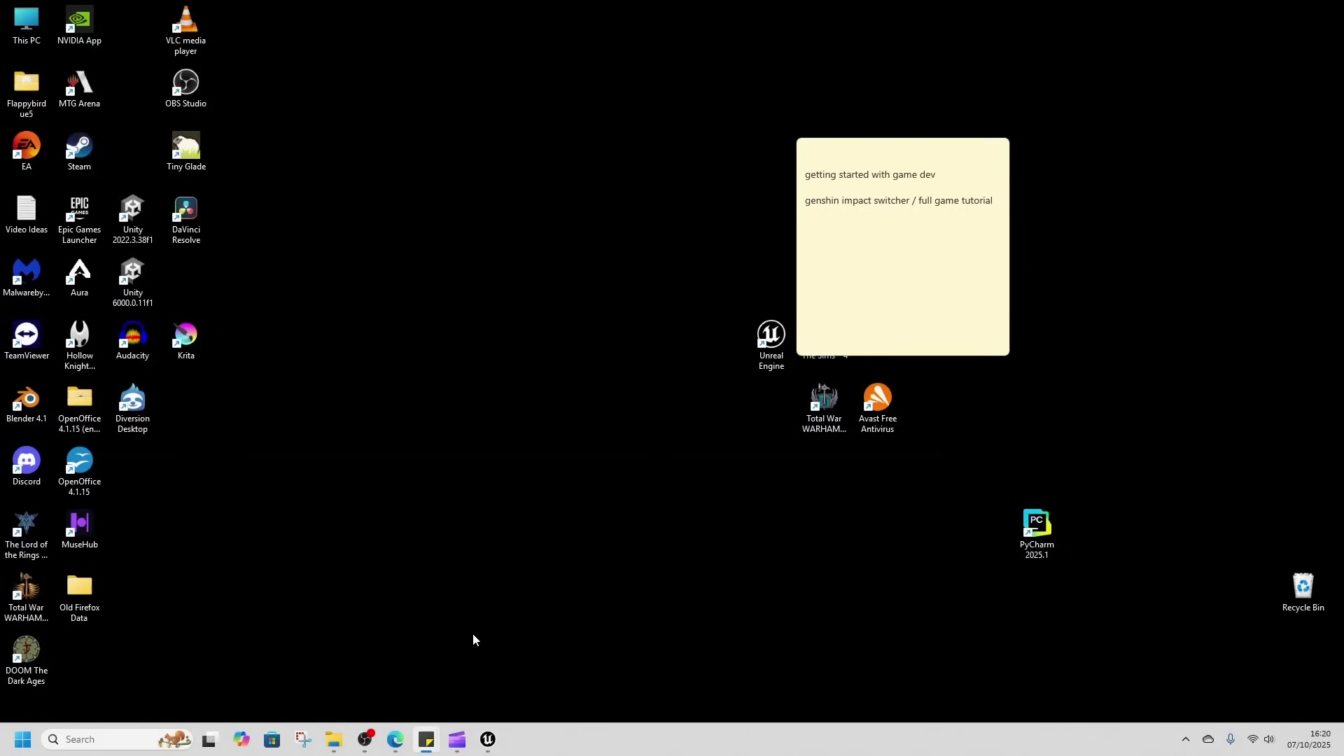
{"action": "left_click", "coordinate": [334, 739]}
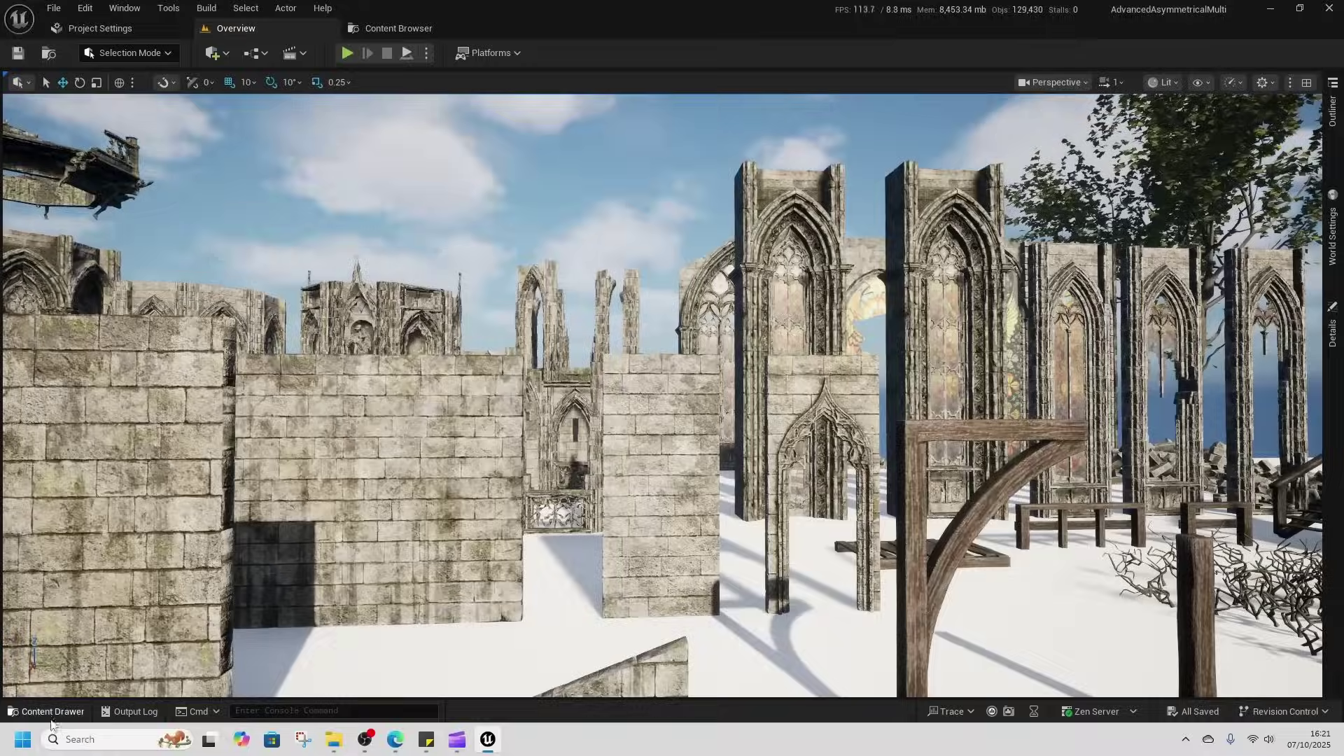
Open the Bp_MasterKiller blueprint from the AdvancedAsymmetricalMultiplayer Blueprints folder and view the axe trace damage section of its event graph.
{"action": "left_click", "coordinate": [49, 712]}
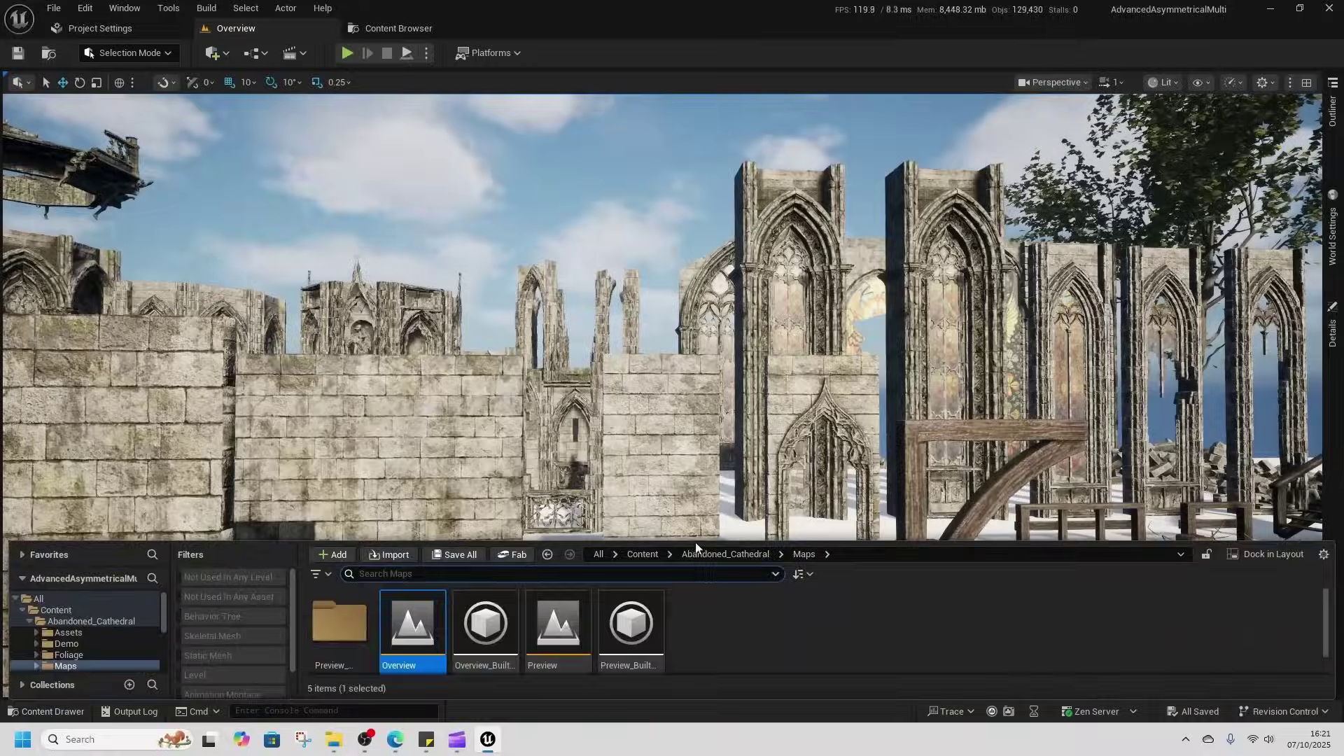
{"action": "left_click_drag", "start_coordinate": [695, 541], "coordinate": [682, 391]}
{"action": "left_click", "coordinate": [642, 404]}
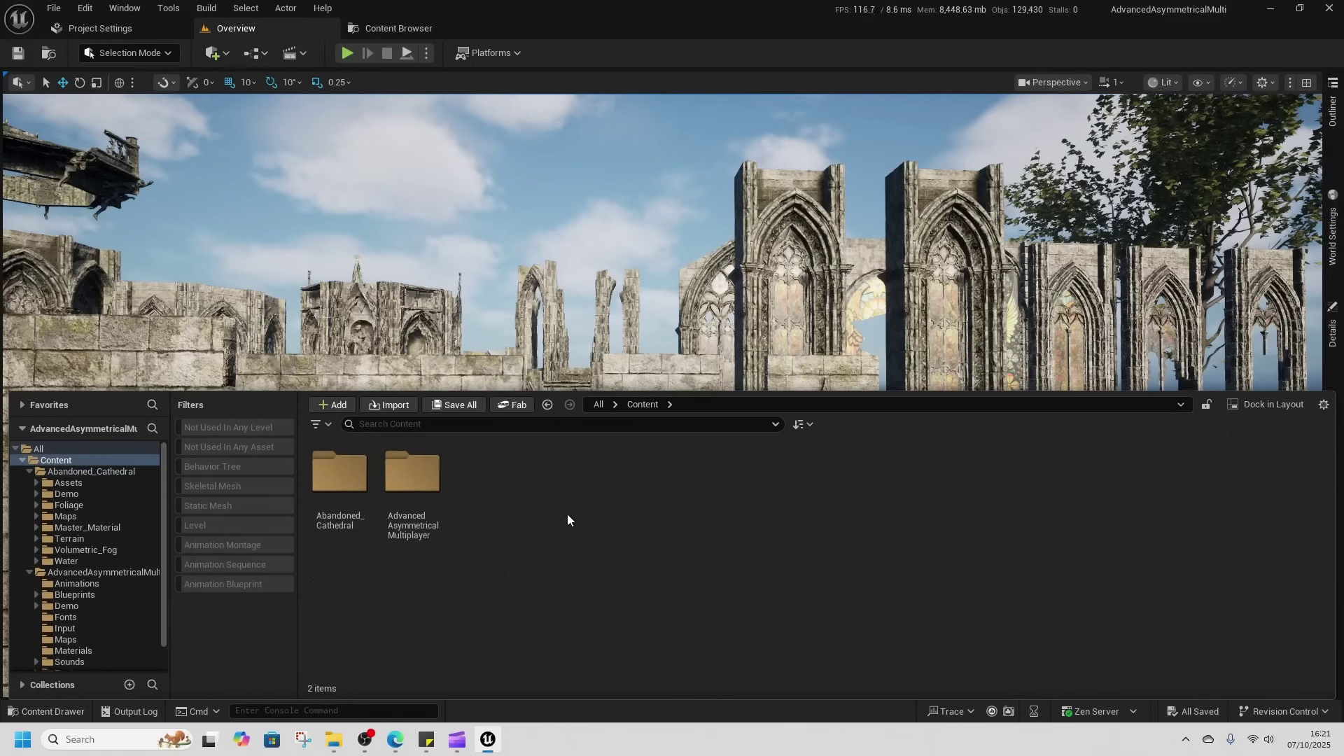
{"action": "double_click", "coordinate": [420, 514]}
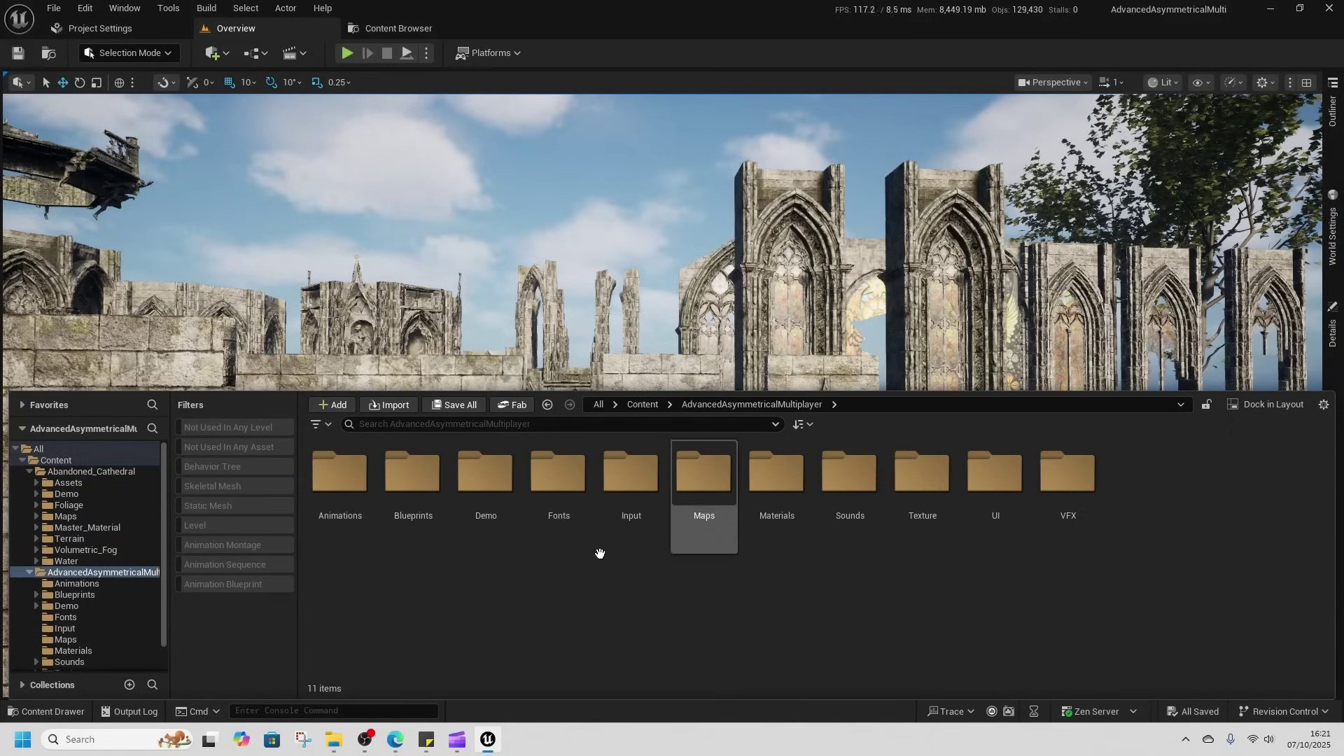
{"action": "left_click", "coordinate": [395, 518]}
{"action": "double_click", "coordinate": [395, 518]}
{"action": "double_click", "coordinate": [630, 476]}
{"action": "scroll", "coordinate": [412, 362], "scroll_direction": "up", "scroll_amount": 3}
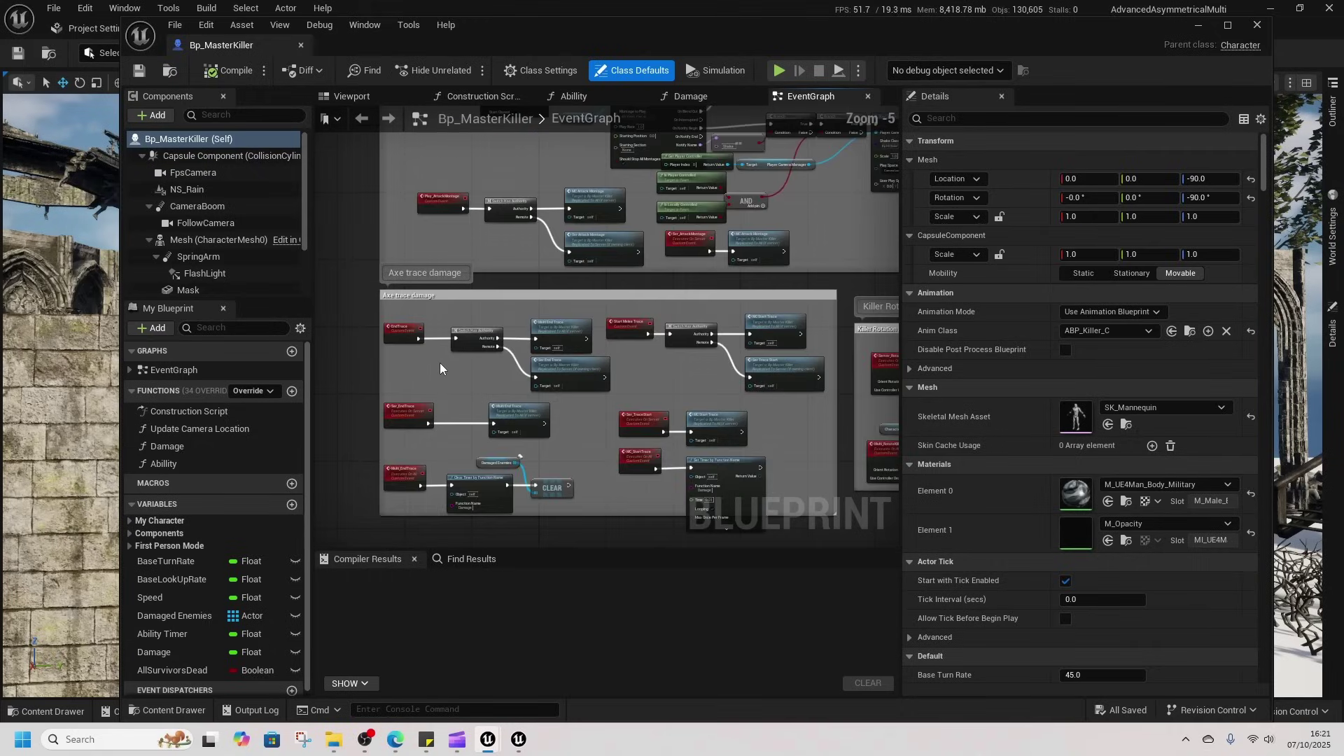
Examine the node graph of the killer blueprint's Update Camera Location function.
{"action": "double_click", "coordinate": [186, 429]}
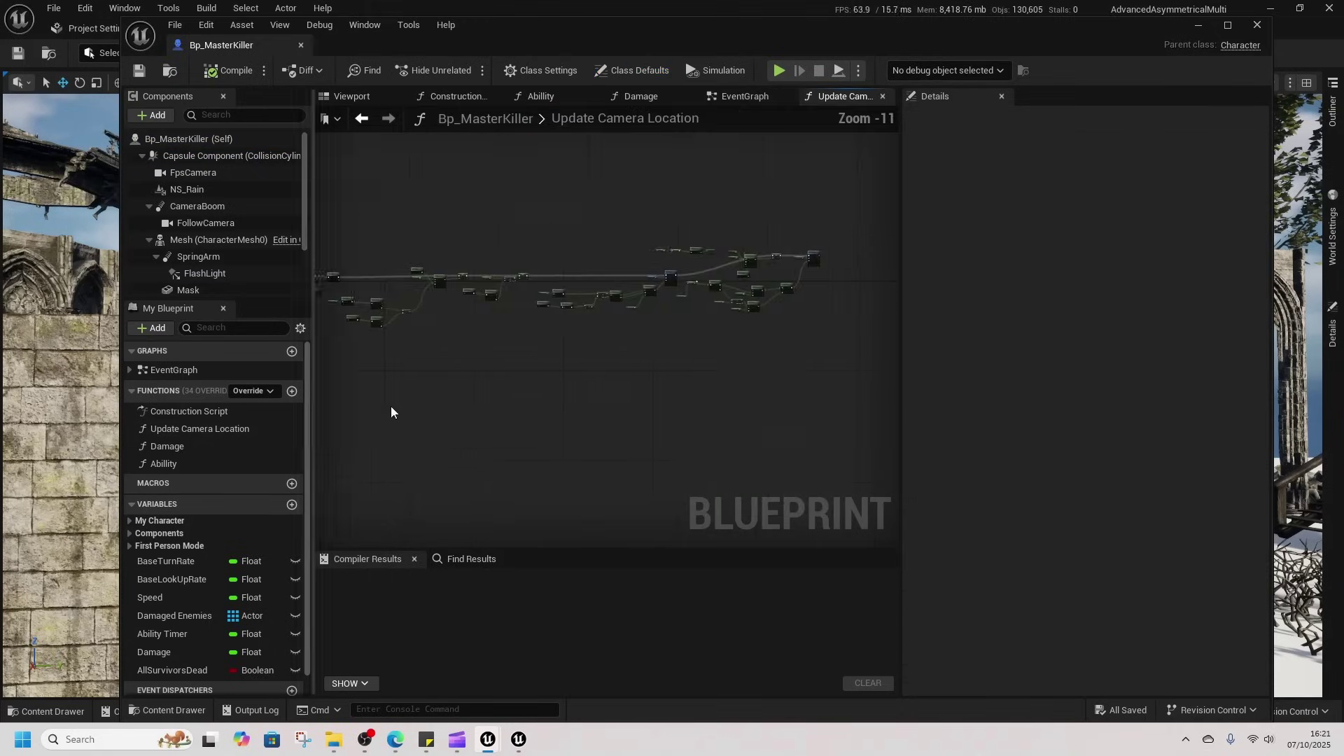
{"action": "scroll", "coordinate": [382, 314], "scroll_direction": "up", "scroll_amount": 7}
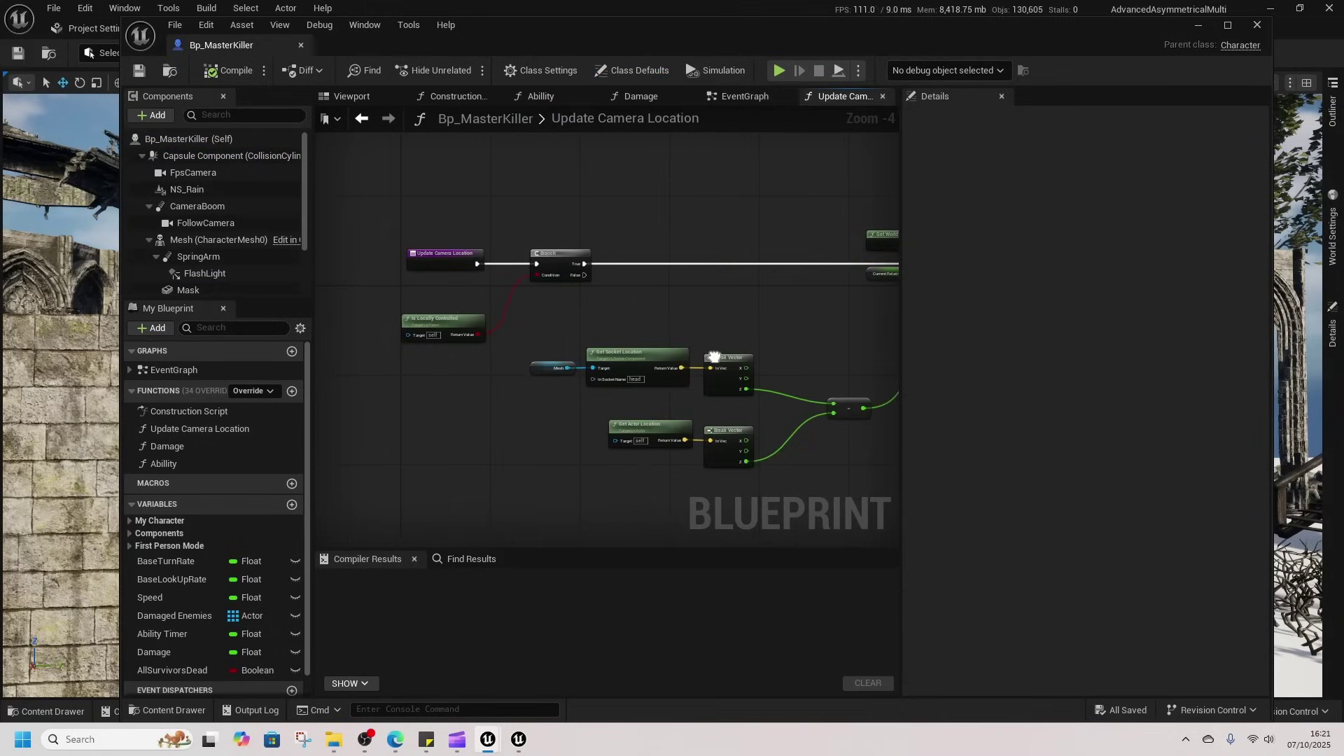
{"action": "right_click_drag", "start_coordinate": [714, 357], "coordinate": [390, 360]}
{"action": "right_click_drag", "start_coordinate": [826, 368], "coordinate": [331, 373]}
{"action": "scroll", "coordinate": [510, 399], "scroll_direction": "down", "scroll_amount": 1}
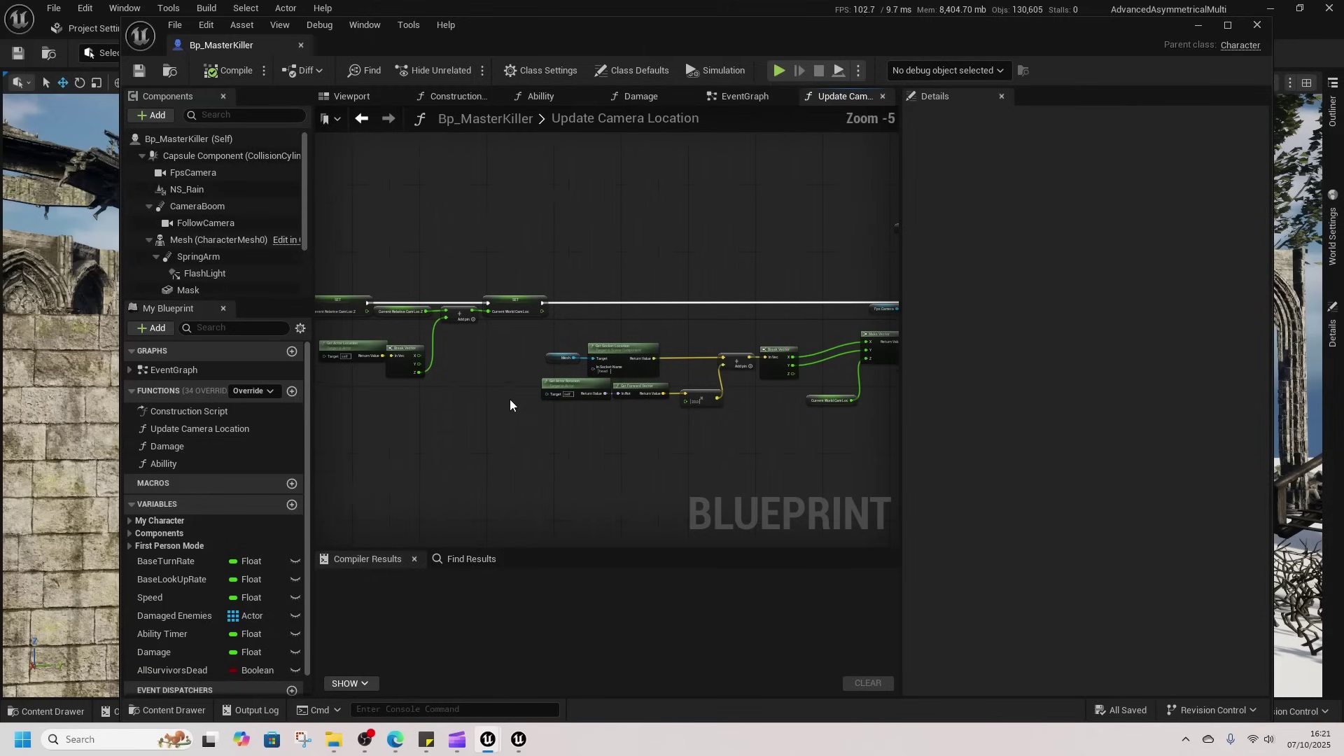
Examine the Damage function's sphere trace setup in Bp_MasterKiller.
{"action": "double_click", "coordinate": [172, 448]}
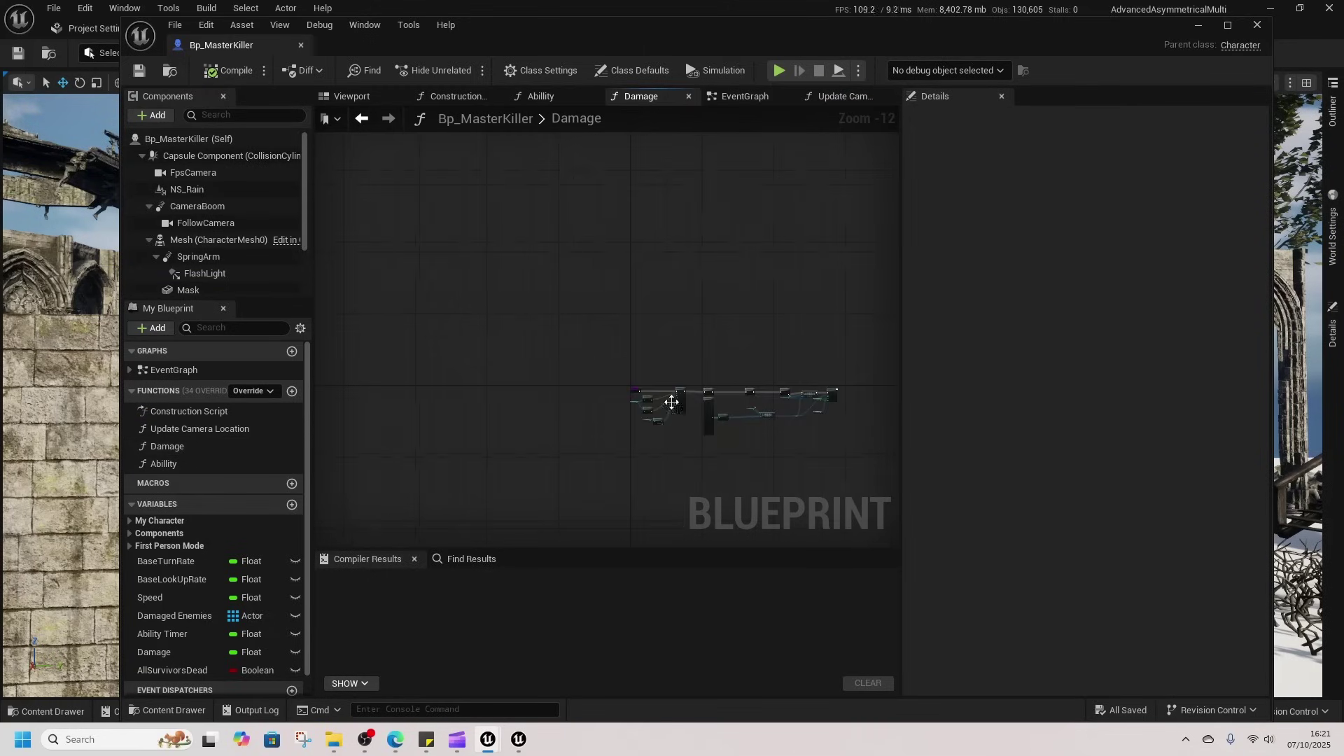
{"action": "scroll", "coordinate": [672, 397], "scroll_direction": "up", "scroll_amount": 8}
{"action": "right_click_drag", "start_coordinate": [603, 439], "coordinate": [609, 343]}
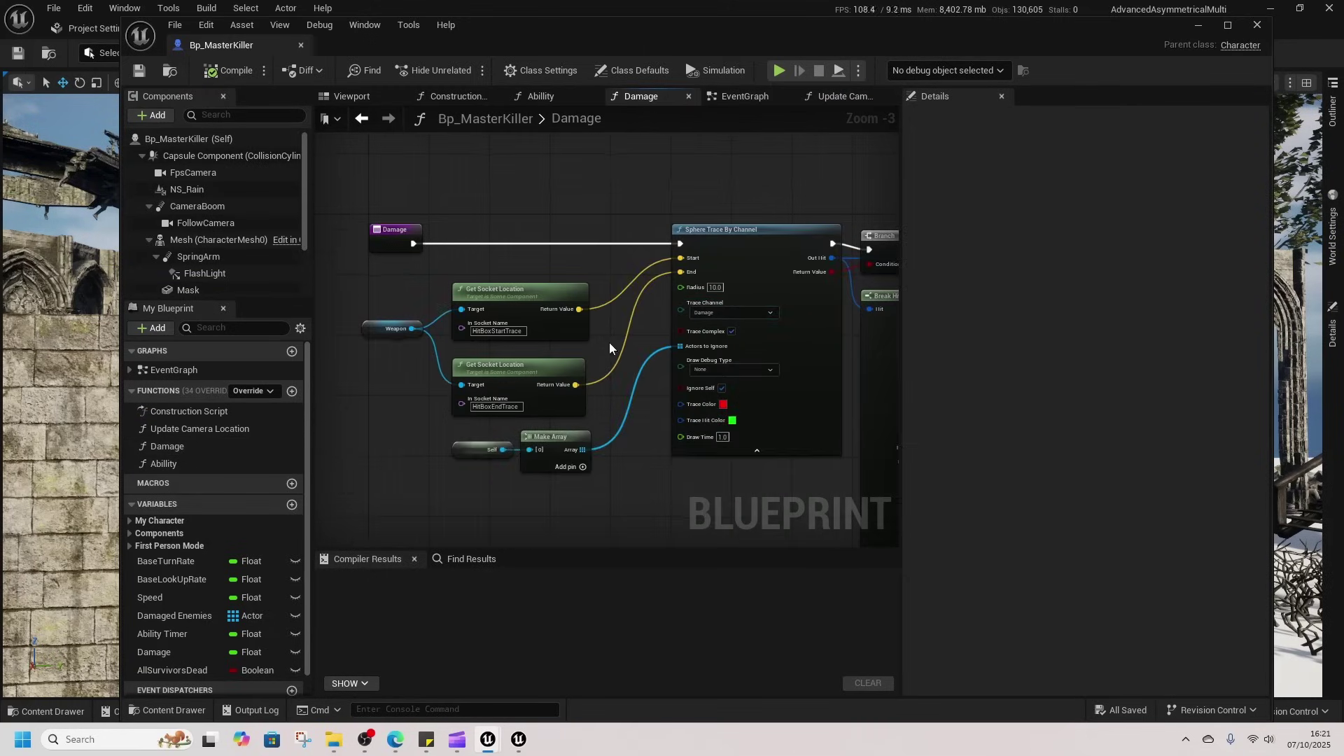
Inspect the Abillity function graph in Bp_MasterKiller.
{"action": "double_click", "coordinate": [221, 460]}
{"action": "scroll", "coordinate": [240, 241], "scroll_direction": "down", "scroll_amount": 3}
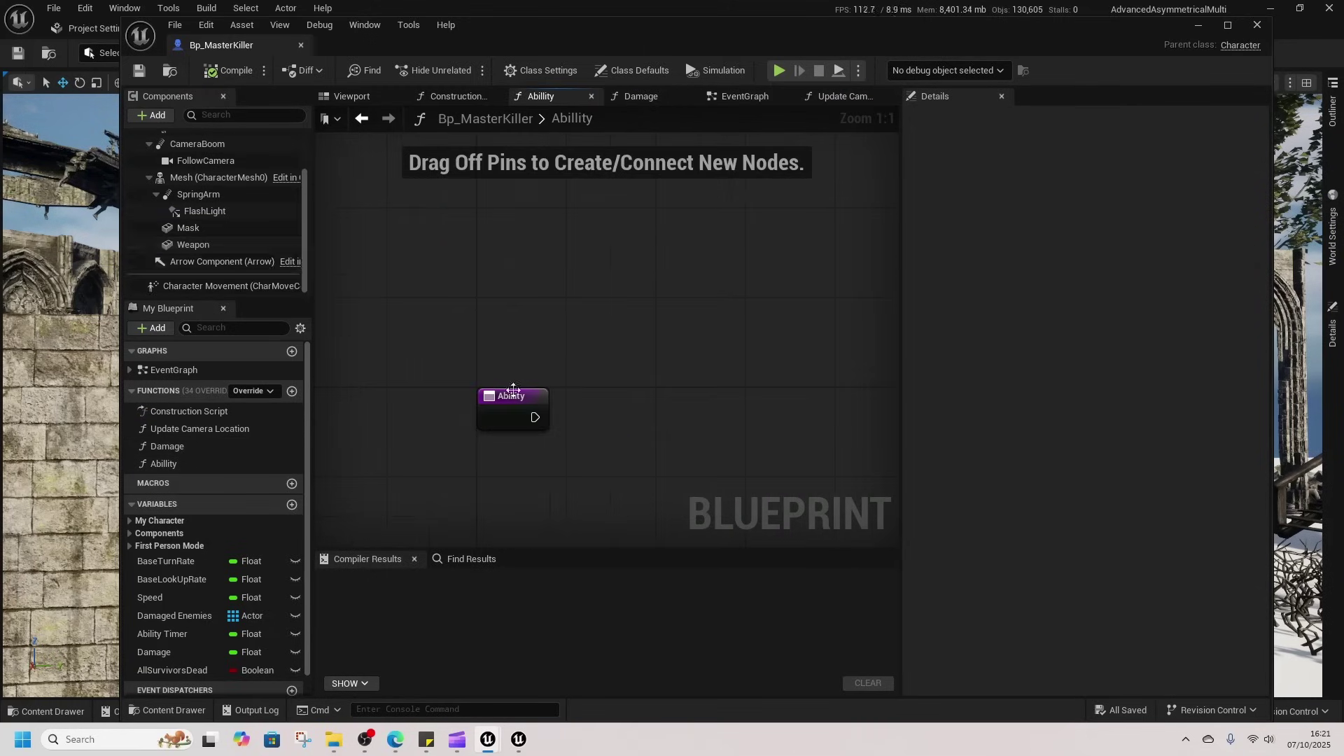
{"action": "scroll", "coordinate": [574, 409], "scroll_direction": "down", "scroll_amount": 4}
{"action": "right_click_drag", "start_coordinate": [657, 417], "coordinate": [590, 365]}
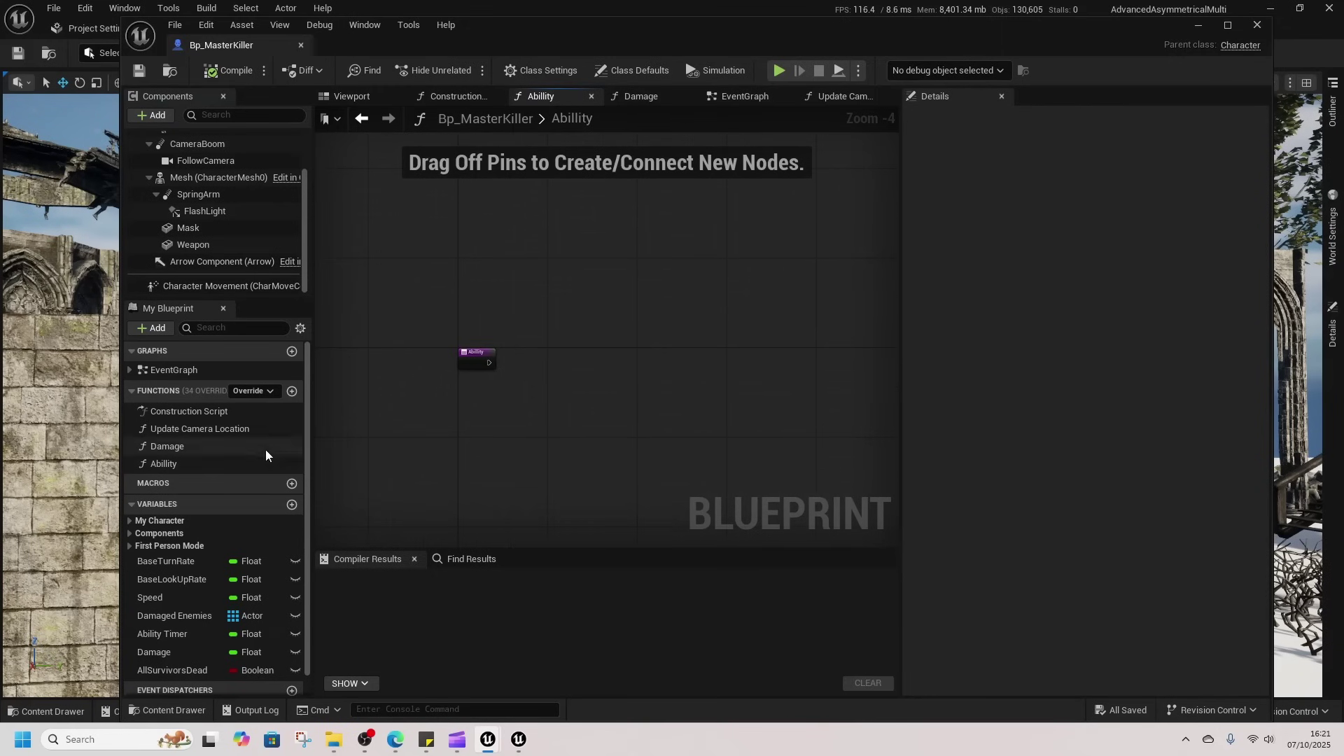
Close the Bp_MasterKiller blueprint and open Bp_Survivor to view its event graph.
{"action": "left_click", "coordinate": [301, 44]}
{"action": "left_click", "coordinate": [46, 711]}
{"action": "double_click", "coordinate": [1135, 539]}
{"action": "scroll", "coordinate": [658, 356], "scroll_direction": "down", "scroll_amount": 5}
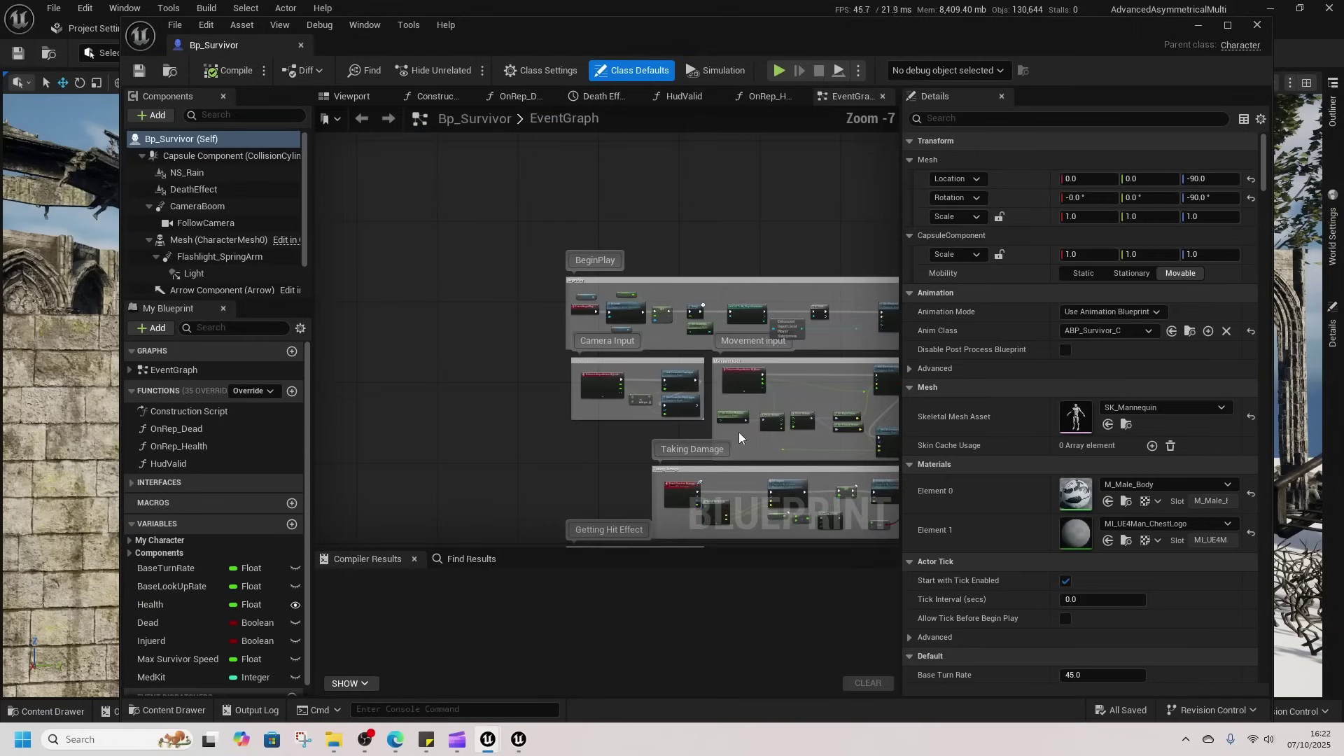
Examine the Bp_Survivor event graph, including its flashlight, input mapping and movement input nodes, and review the component list.
{"action": "right_click_drag", "start_coordinate": [605, 332], "coordinate": [385, 314]}
{"action": "scroll", "coordinate": [714, 371], "scroll_direction": "up", "scroll_amount": 4}
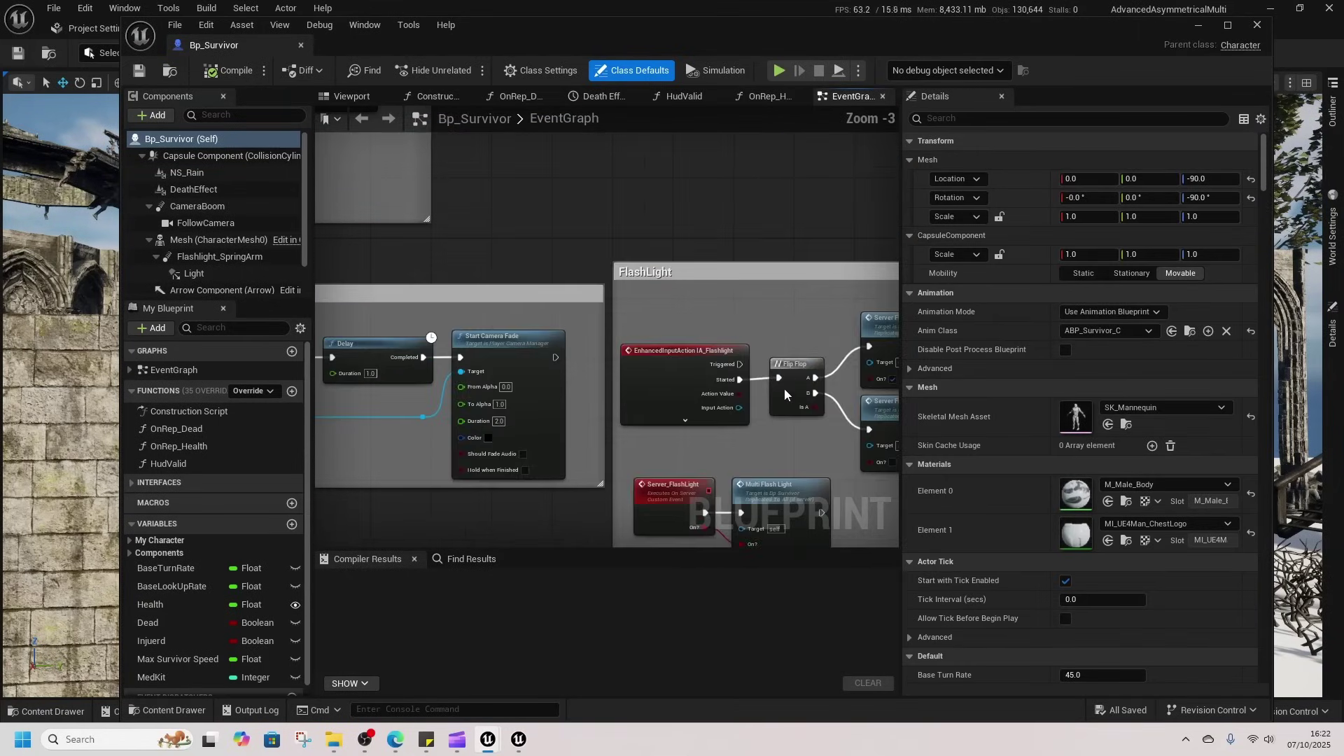
{"action": "scroll", "coordinate": [782, 436], "scroll_direction": "down", "scroll_amount": 4}
{"action": "right_click_drag", "start_coordinate": [515, 321], "coordinate": [634, 467]}
{"action": "scroll", "coordinate": [633, 467], "scroll_direction": "up", "scroll_amount": 3}
{"action": "right_click_drag", "start_coordinate": [567, 388], "coordinate": [658, 550]}
{"action": "right_click_drag", "start_coordinate": [483, 357], "coordinate": [729, 414]}
{"action": "left_click_drag", "start_coordinate": [312, 254], "coordinate": [410, 255]}
{"action": "scroll", "coordinate": [280, 265], "scroll_direction": "down", "scroll_amount": 2}
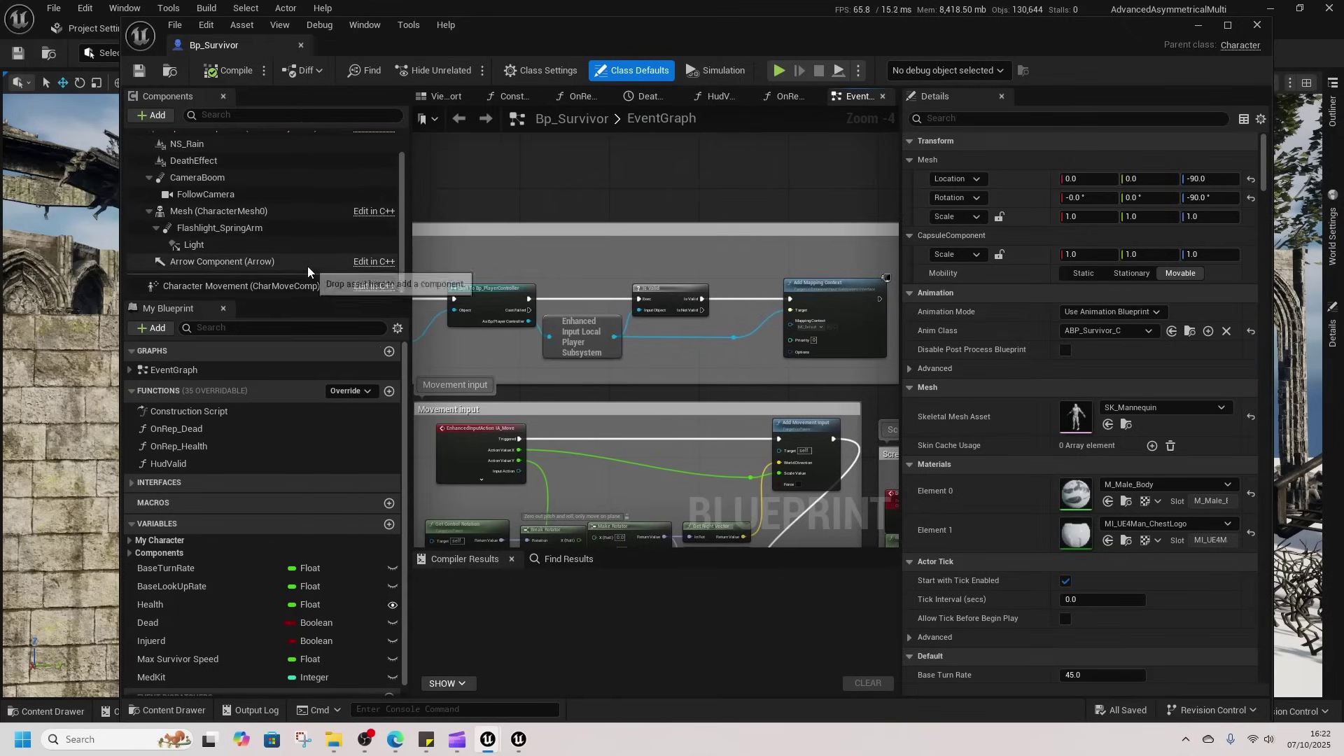
{"action": "scroll", "coordinate": [318, 250], "scroll_direction": "up", "scroll_amount": 2}
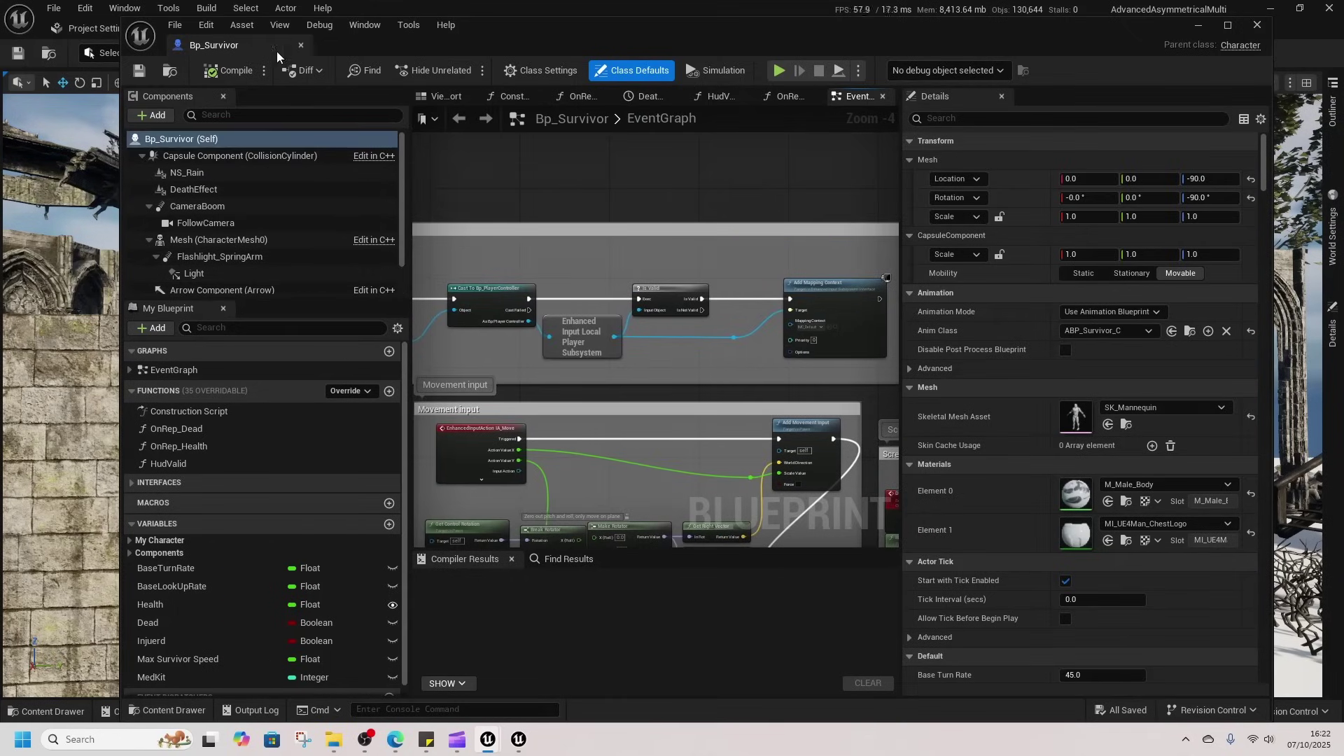
Close the Bp_Survivor blueprint, switch to the browser and review the version notes in the Basic Asymmetrical Multiplayer Updates document.
{"action": "left_click", "coordinate": [301, 45]}
{"action": "left_click", "coordinate": [408, 746]}
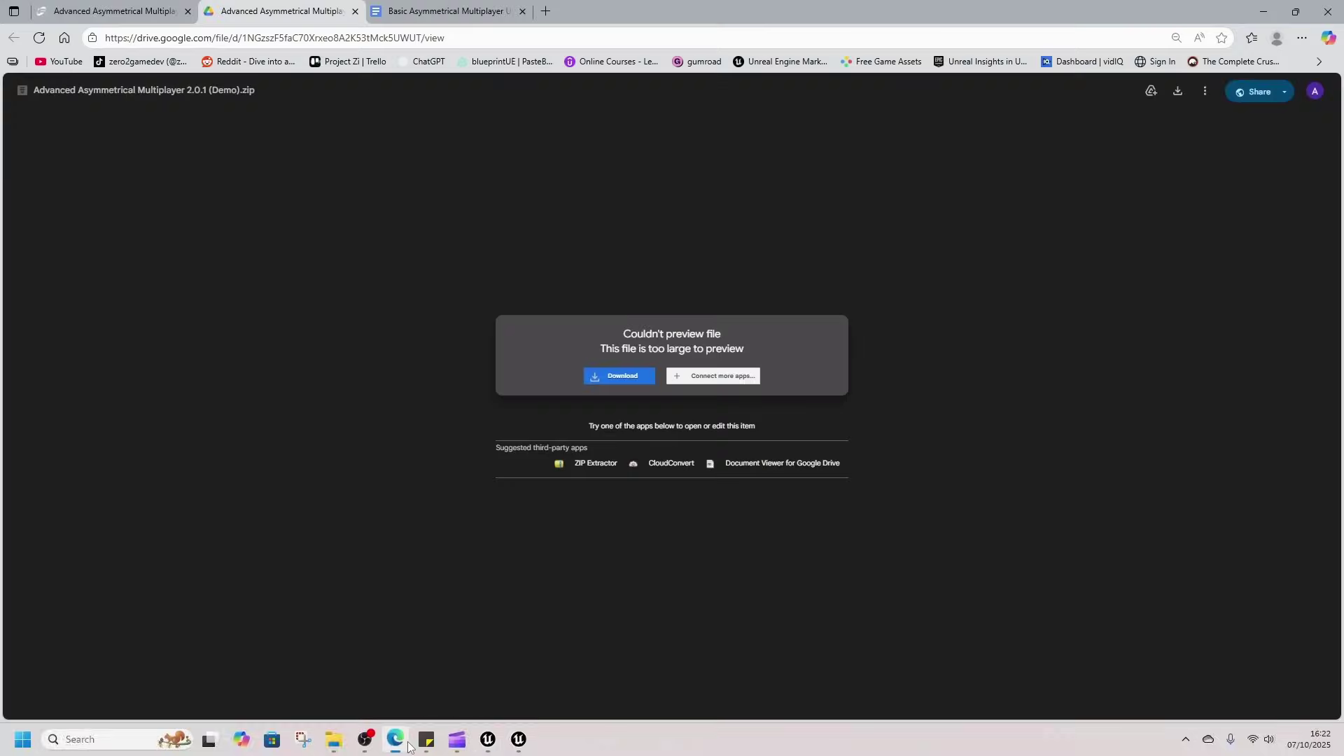
{"action": "left_click", "coordinate": [441, 11]}
{"action": "scroll", "coordinate": [688, 586], "scroll_direction": "up", "scroll_amount": 5}
{"action": "left_click_drag", "start_coordinate": [749, 553], "coordinate": [642, 556]}
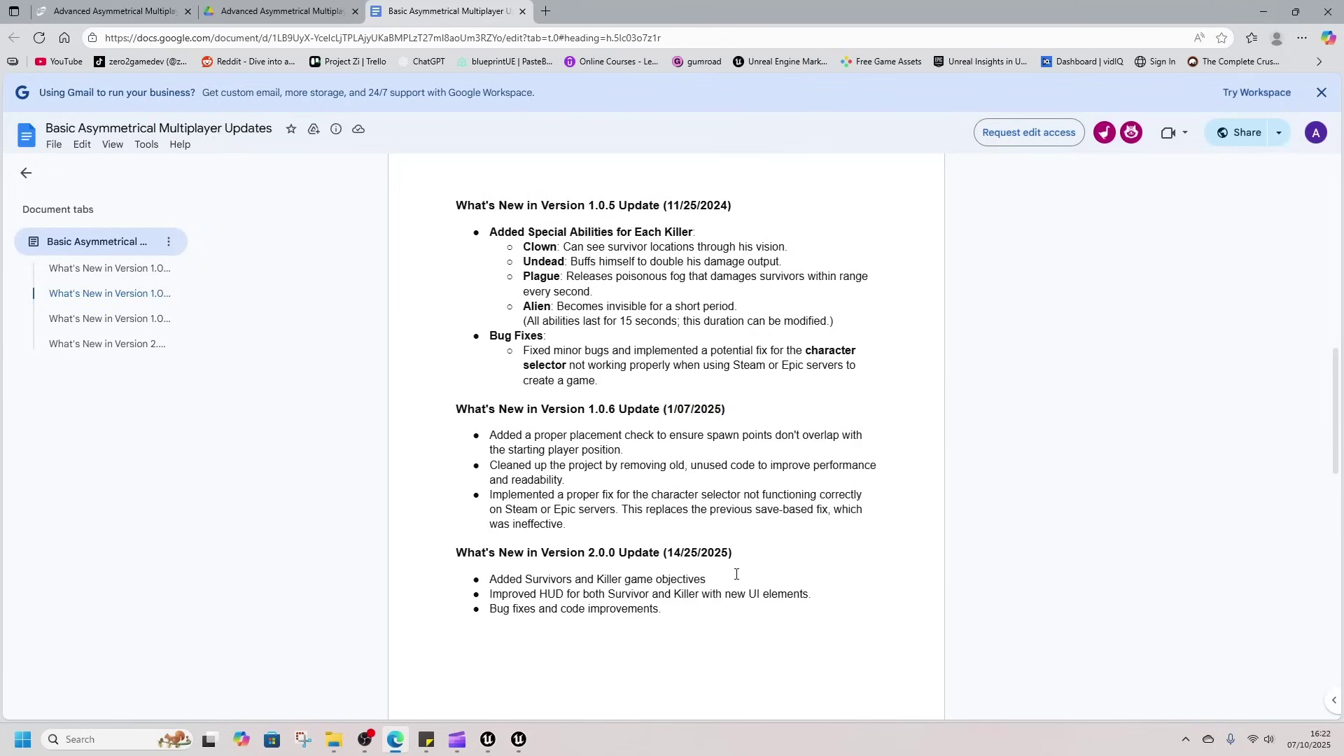
Open the Advanced Asymmetrical Multiplayer documentation and read its sections on killer selection, joining games and the start countdown.
{"action": "left_click", "coordinate": [274, 7]}
{"action": "left_click", "coordinate": [119, 11]}
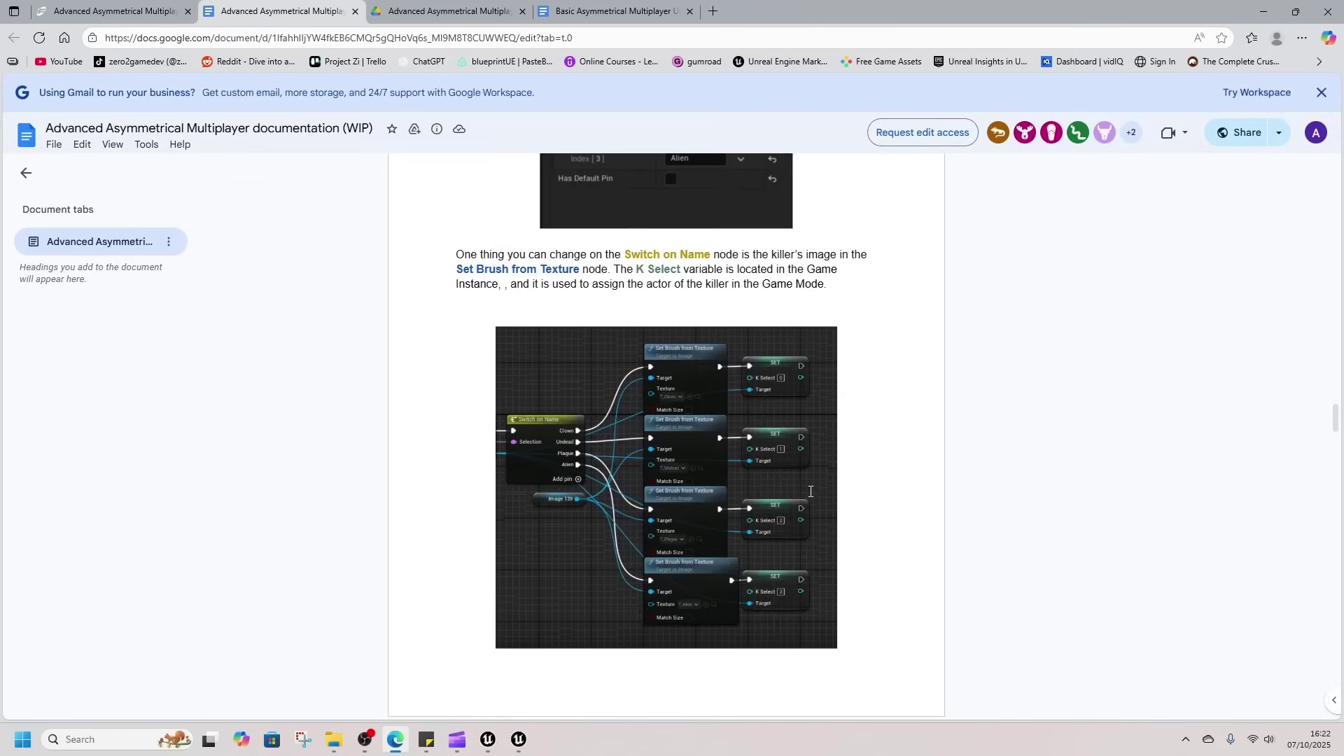
{"action": "scroll", "coordinate": [811, 491], "scroll_direction": "down", "scroll_amount": 15}
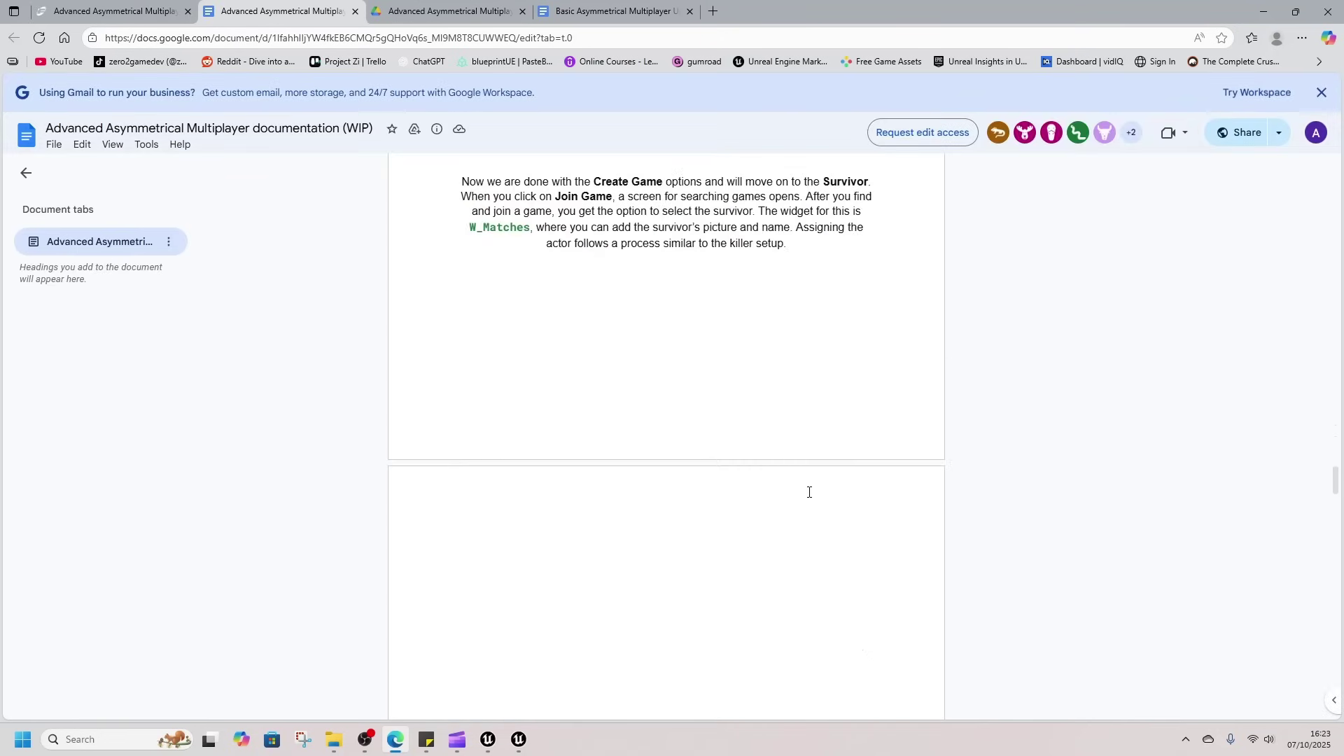
{"action": "scroll", "coordinate": [809, 492], "scroll_direction": "down", "scroll_amount": 6}
{"action": "scroll", "coordinate": [809, 495], "scroll_direction": "down", "scroll_amount": 15}
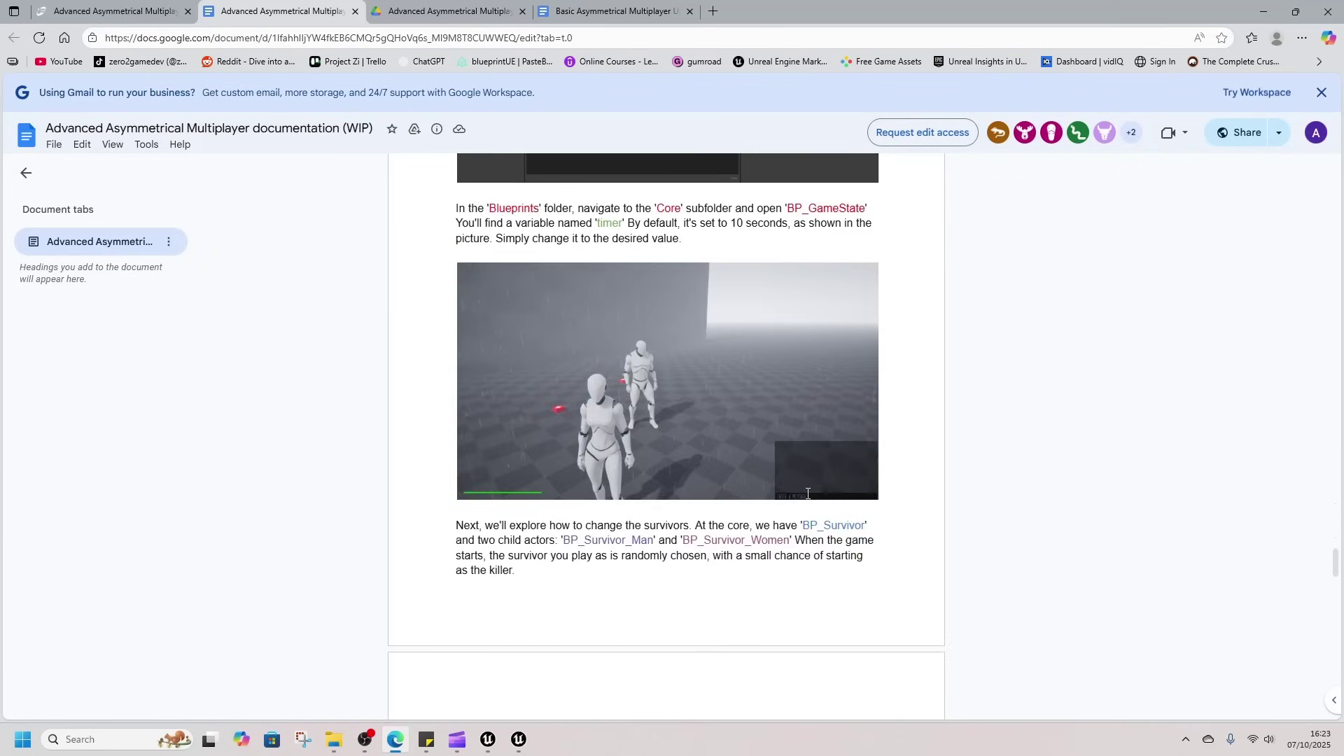
{"action": "scroll", "coordinate": [807, 493], "scroll_direction": "up", "scroll_amount": 1}
{"action": "scroll", "coordinate": [807, 494], "scroll_direction": "up", "scroll_amount": 12}
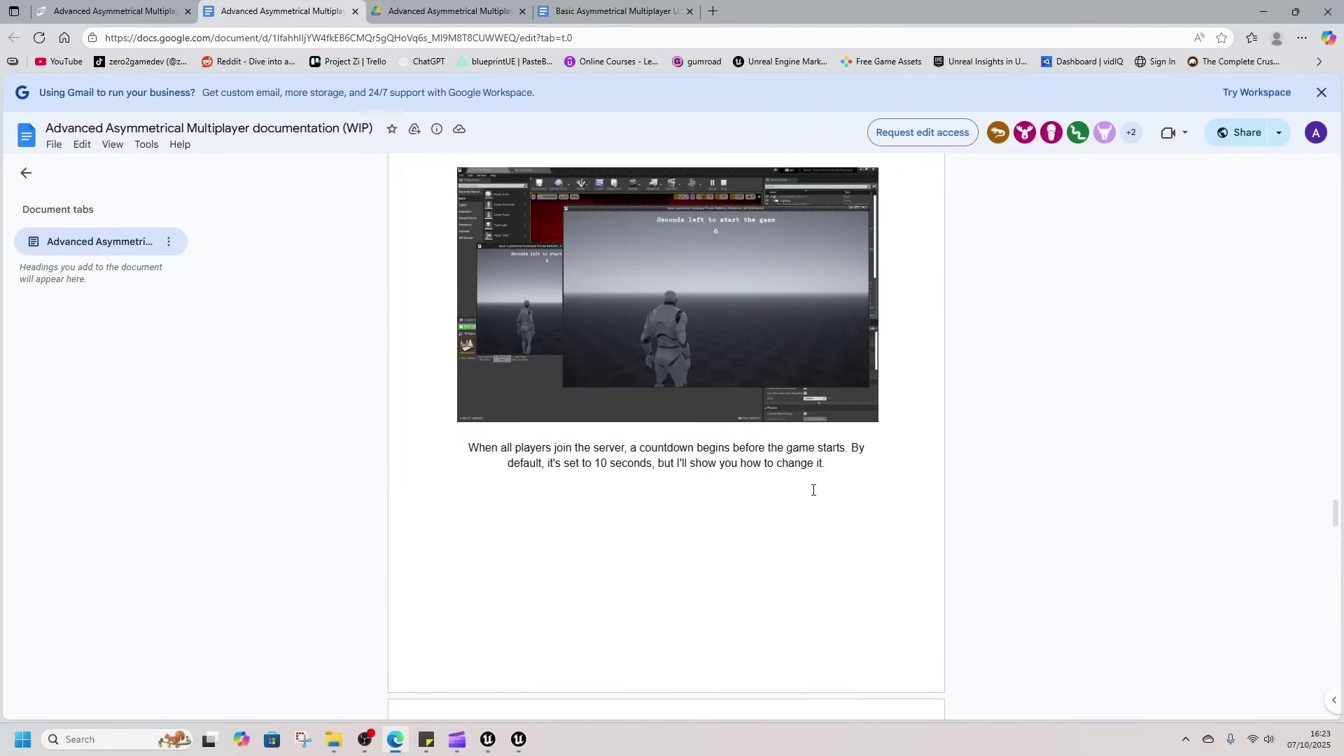
Review the documentation's sections on survivor spawning, the killer's damage value and the survivor and killer inputs.
{"action": "scroll", "coordinate": [814, 490], "scroll_direction": "down", "scroll_amount": 20}
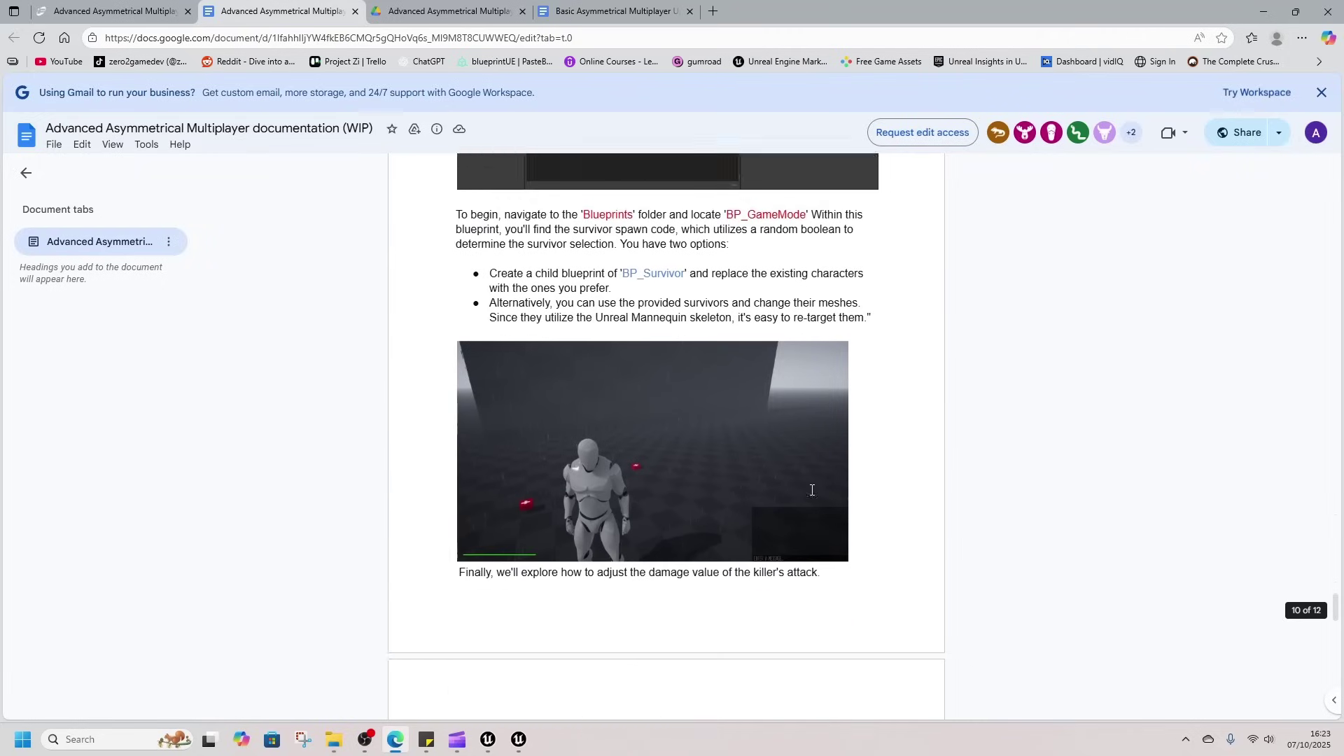
{"action": "scroll", "coordinate": [812, 490], "scroll_direction": "down", "scroll_amount": 1}
{"action": "scroll", "coordinate": [812, 490], "scroll_direction": "up", "scroll_amount": 1}
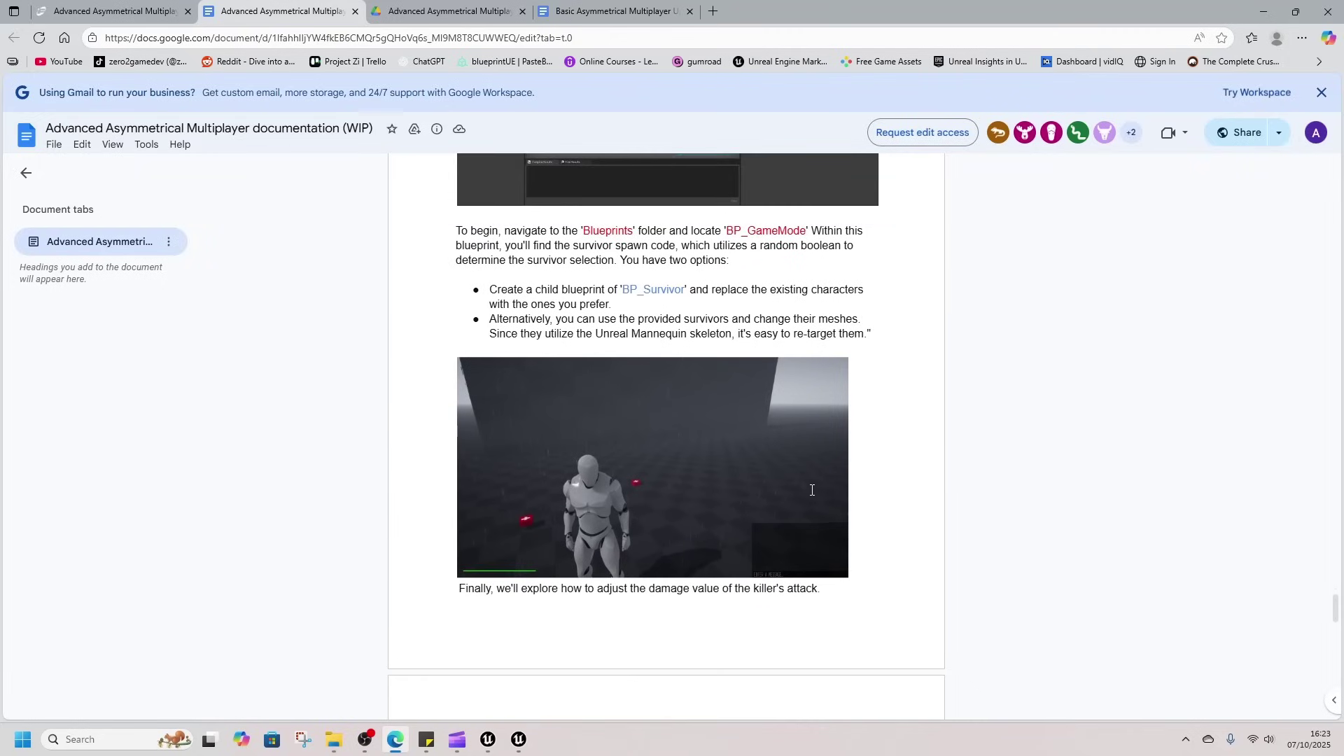
{"action": "scroll", "coordinate": [812, 489], "scroll_direction": "down", "scroll_amount": 8}
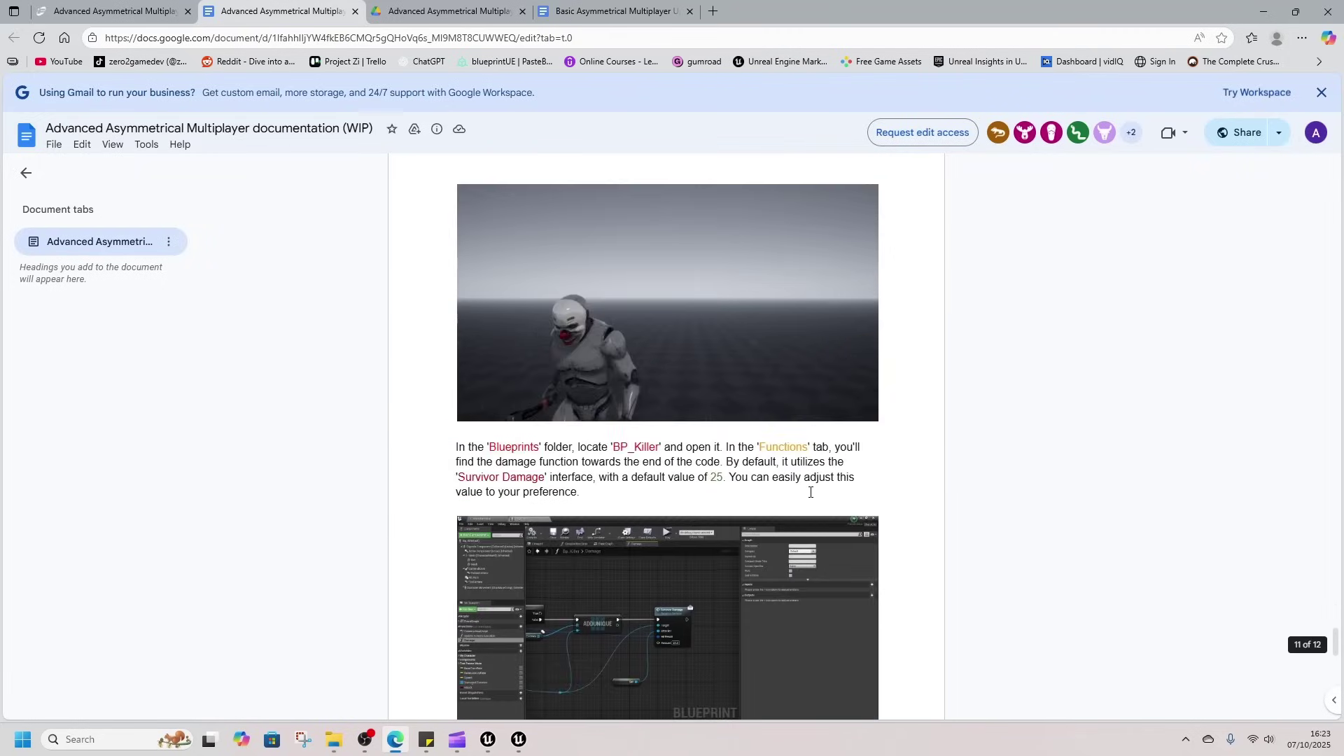
{"action": "scroll", "coordinate": [811, 492], "scroll_direction": "down", "scroll_amount": 15}
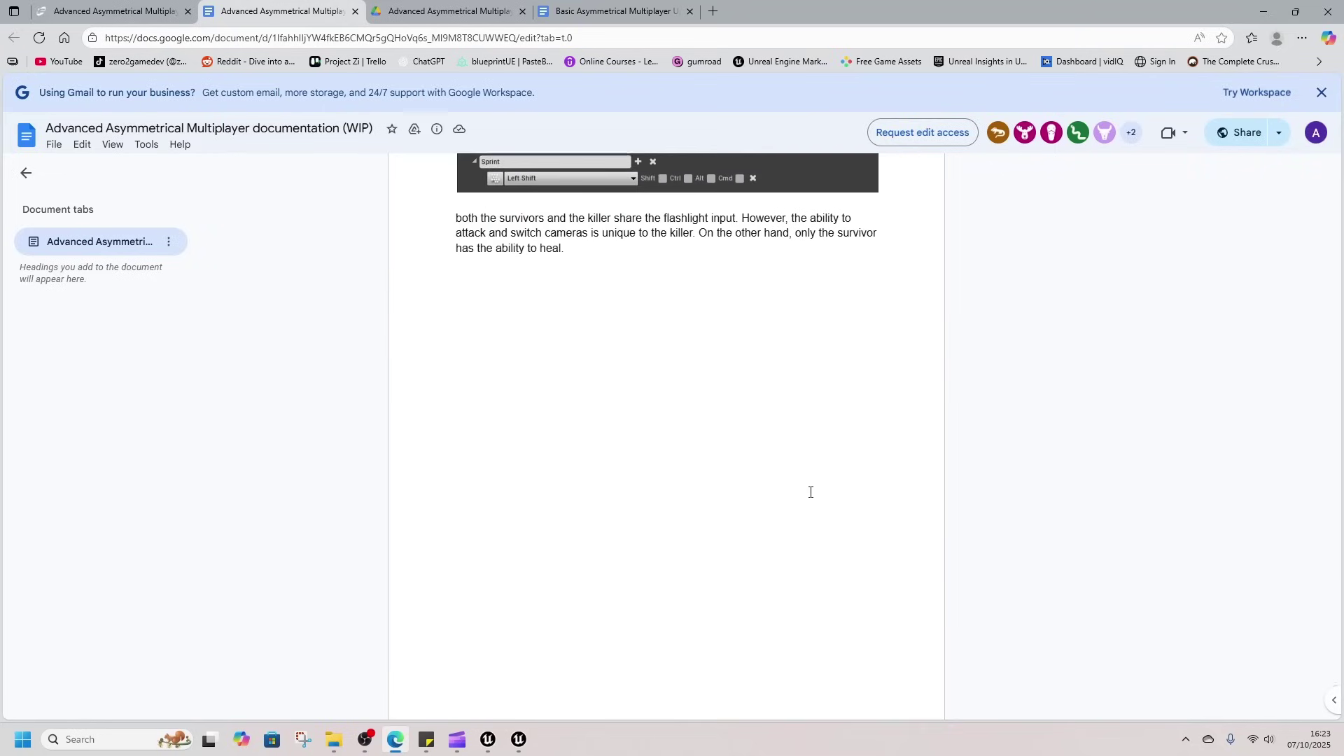
{"action": "scroll", "coordinate": [811, 492], "scroll_direction": "up", "scroll_amount": 12}
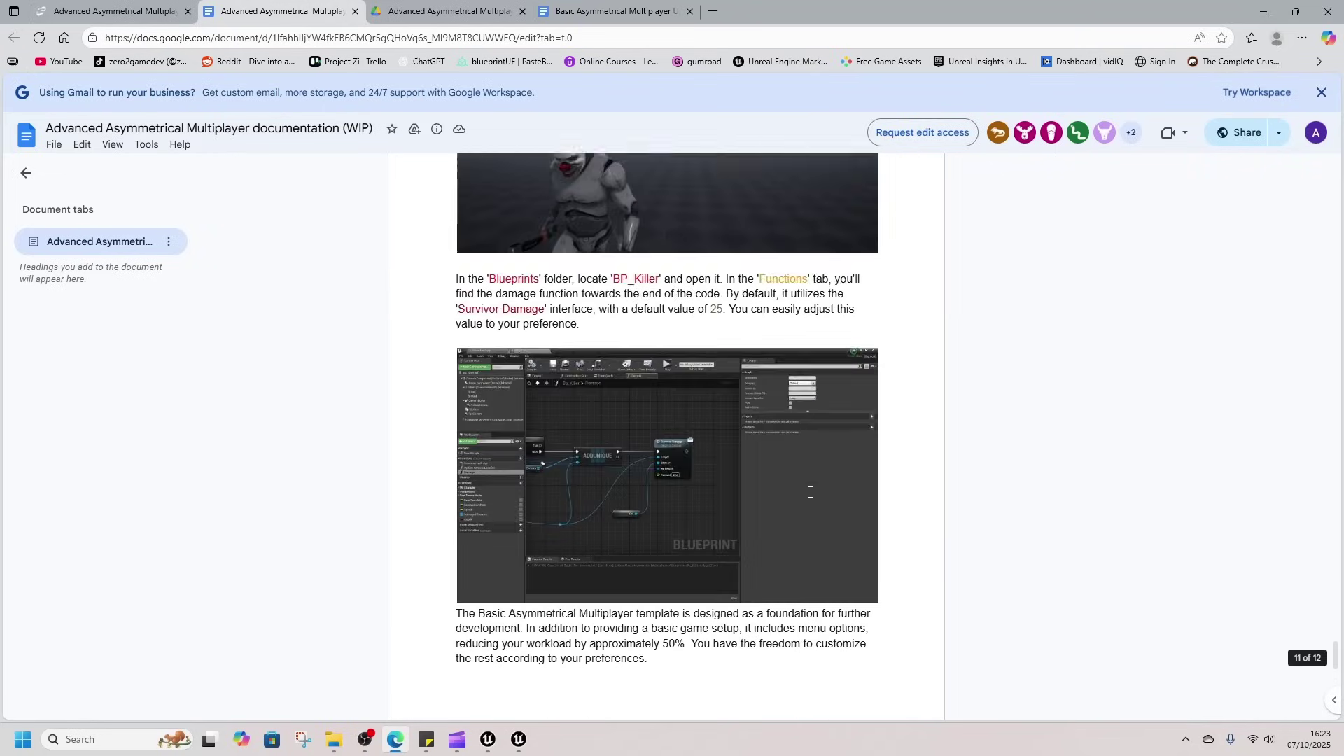
{"action": "scroll", "coordinate": [811, 492], "scroll_direction": "up", "scroll_amount": 15}
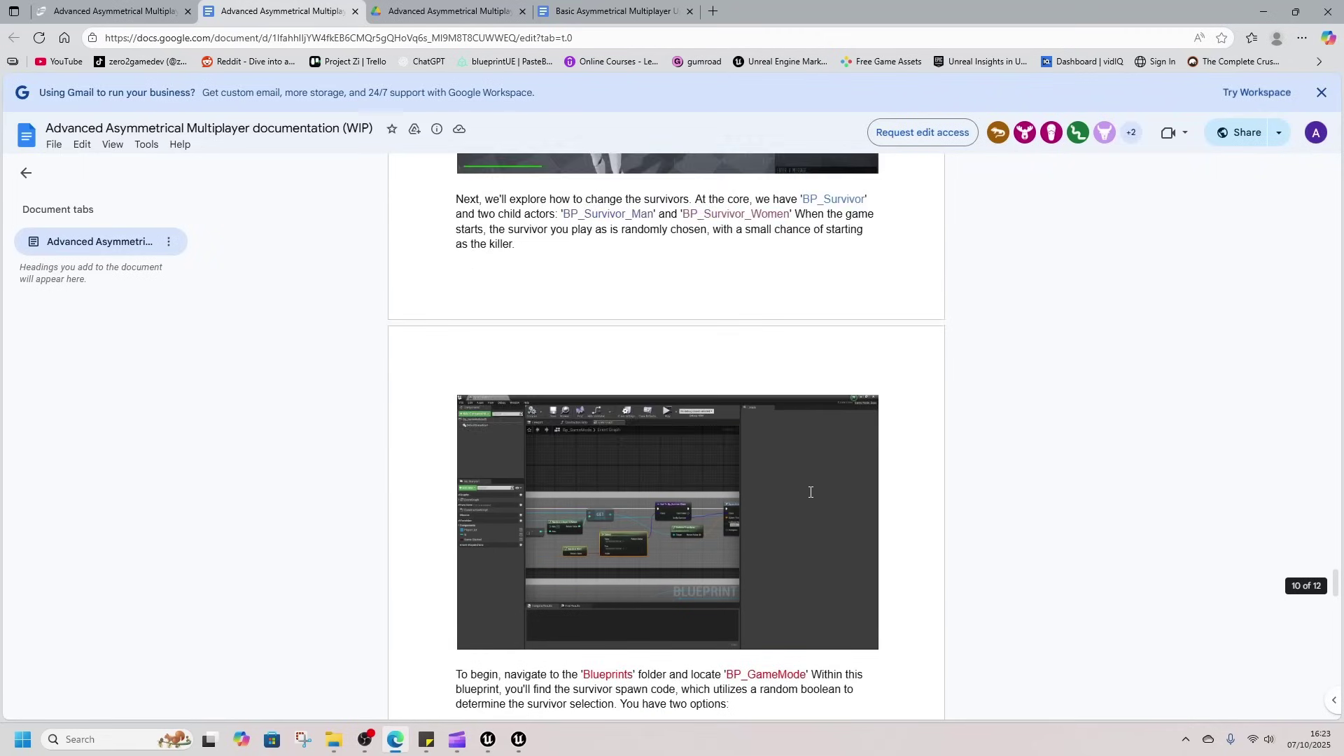
{"action": "scroll", "coordinate": [810, 492], "scroll_direction": "up", "scroll_amount": 5}
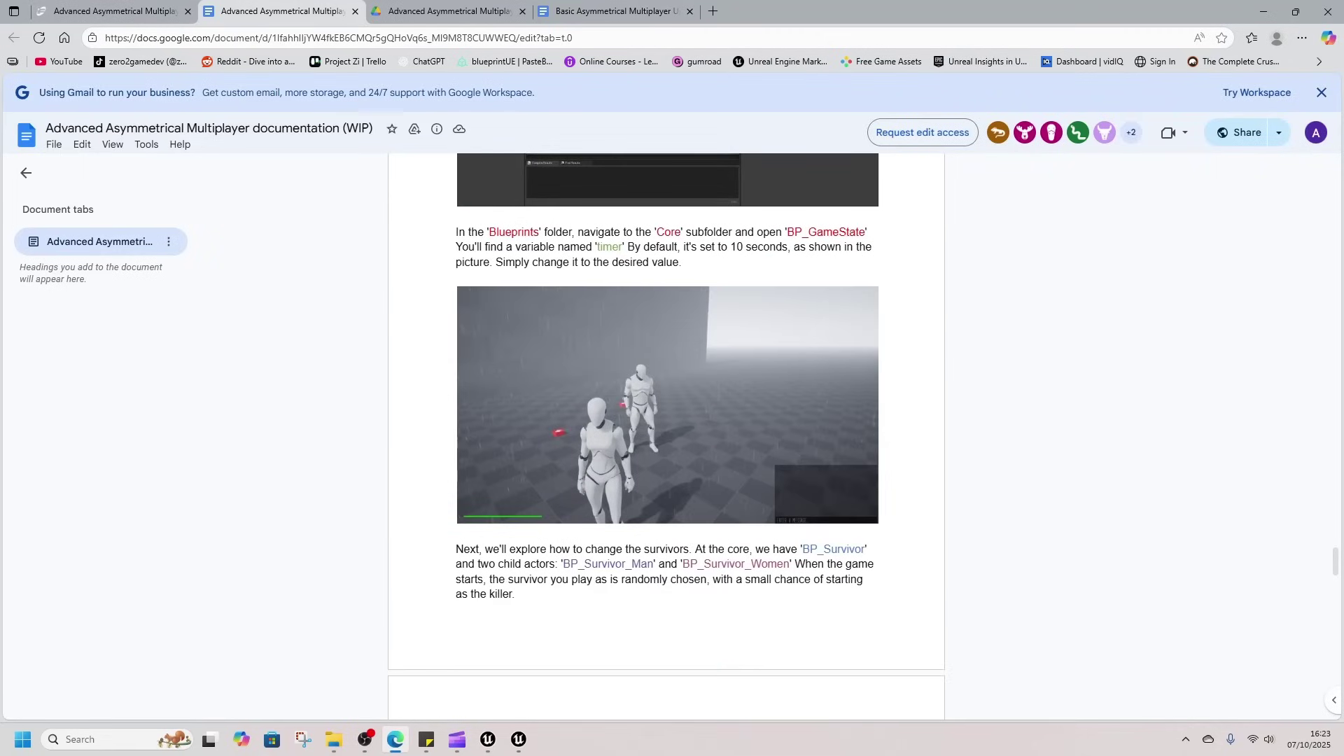
Return to Unreal Editor, open the Preview level from the Abandoned_Cathedral Maps folder, and briefly play-test it.
{"action": "left_click", "coordinate": [1268, 15]}
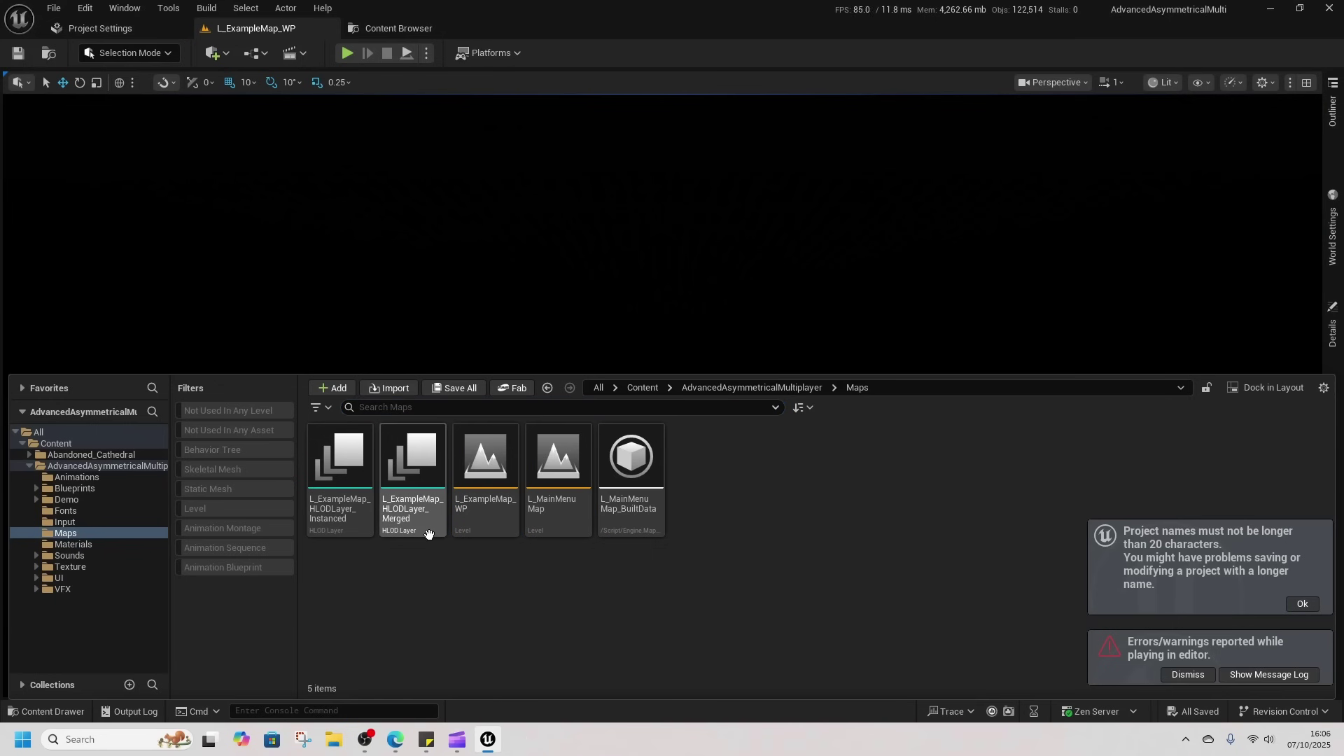
{"action": "left_click", "coordinate": [699, 388]}
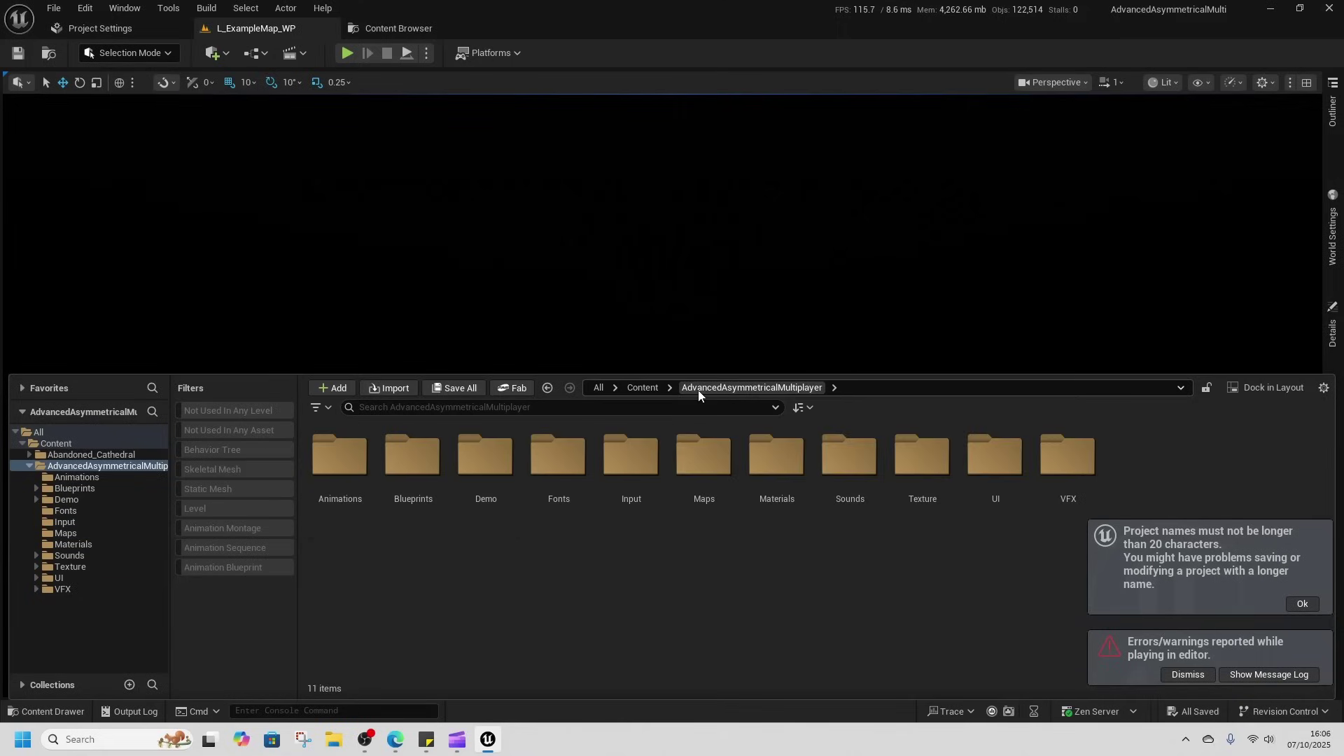
{"action": "left_click", "coordinate": [642, 387]}
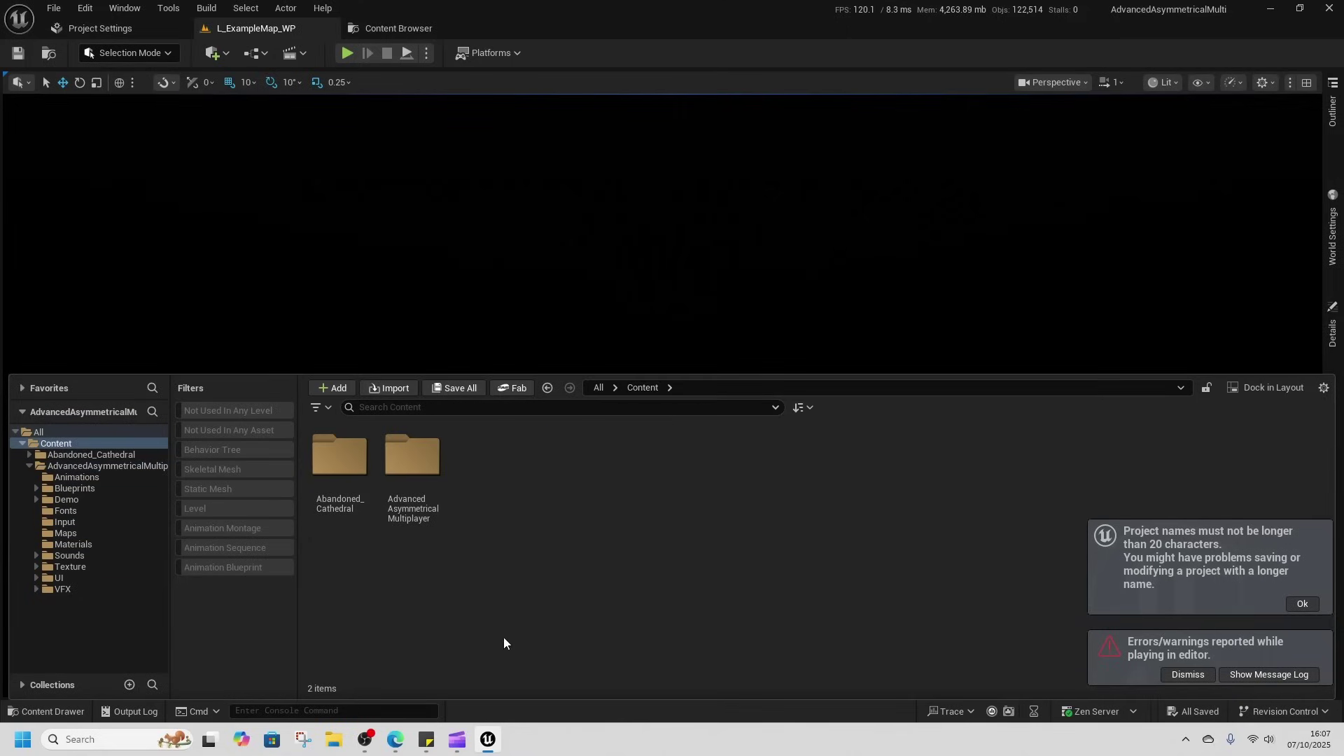
{"action": "double_click", "coordinate": [338, 469]}
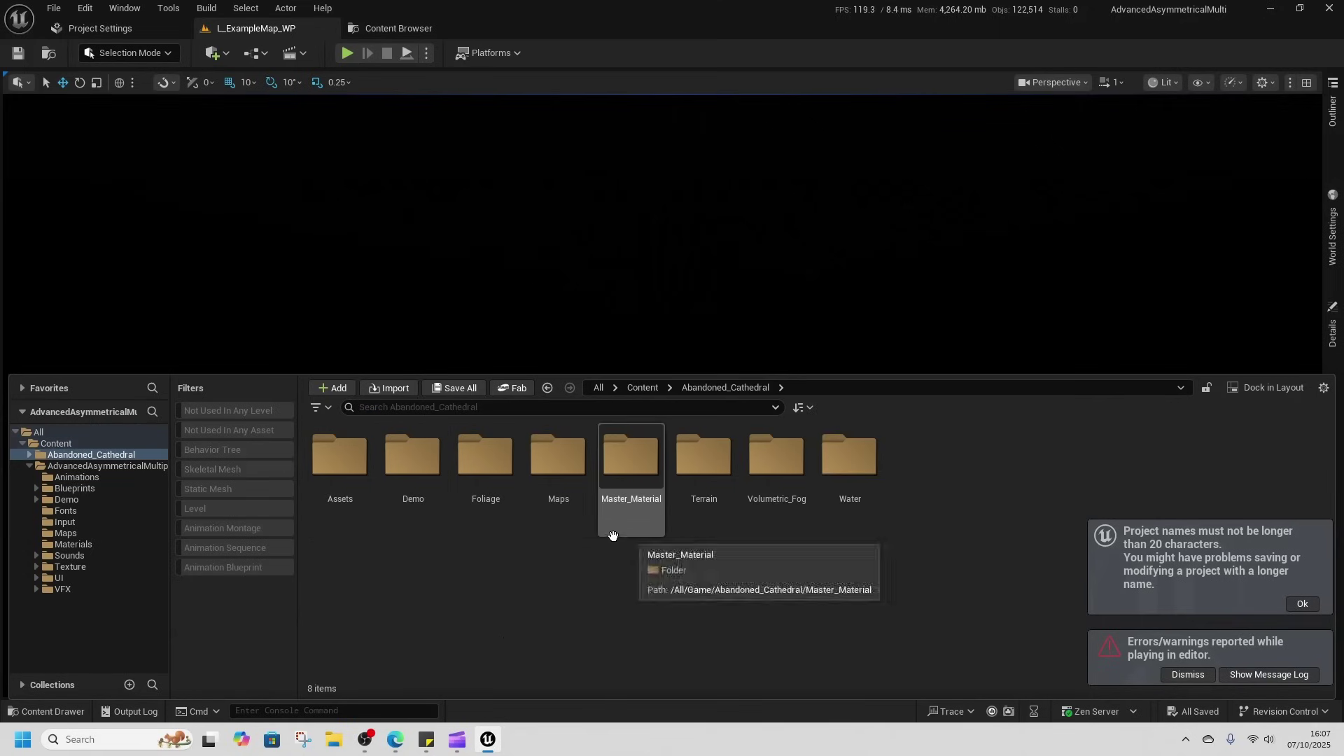
{"action": "double_click", "coordinate": [580, 502]}
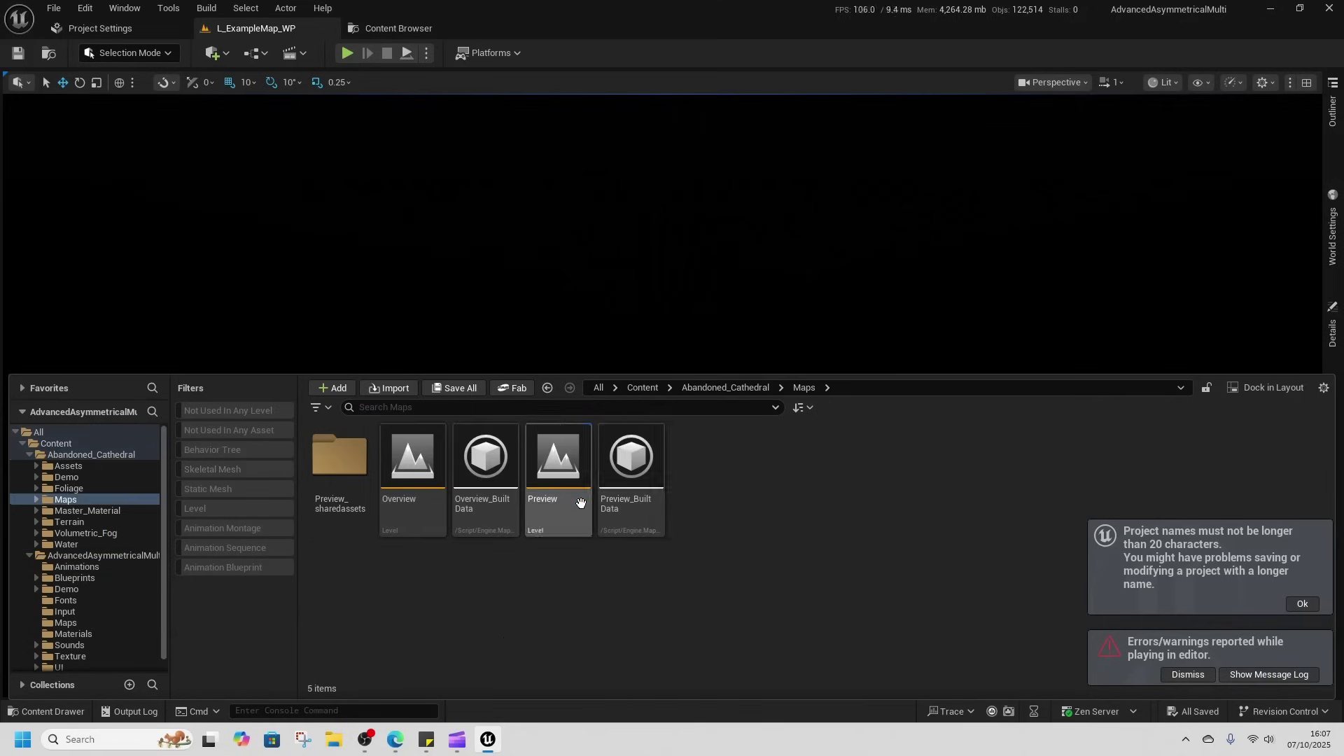
{"action": "double_click", "coordinate": [401, 507]}
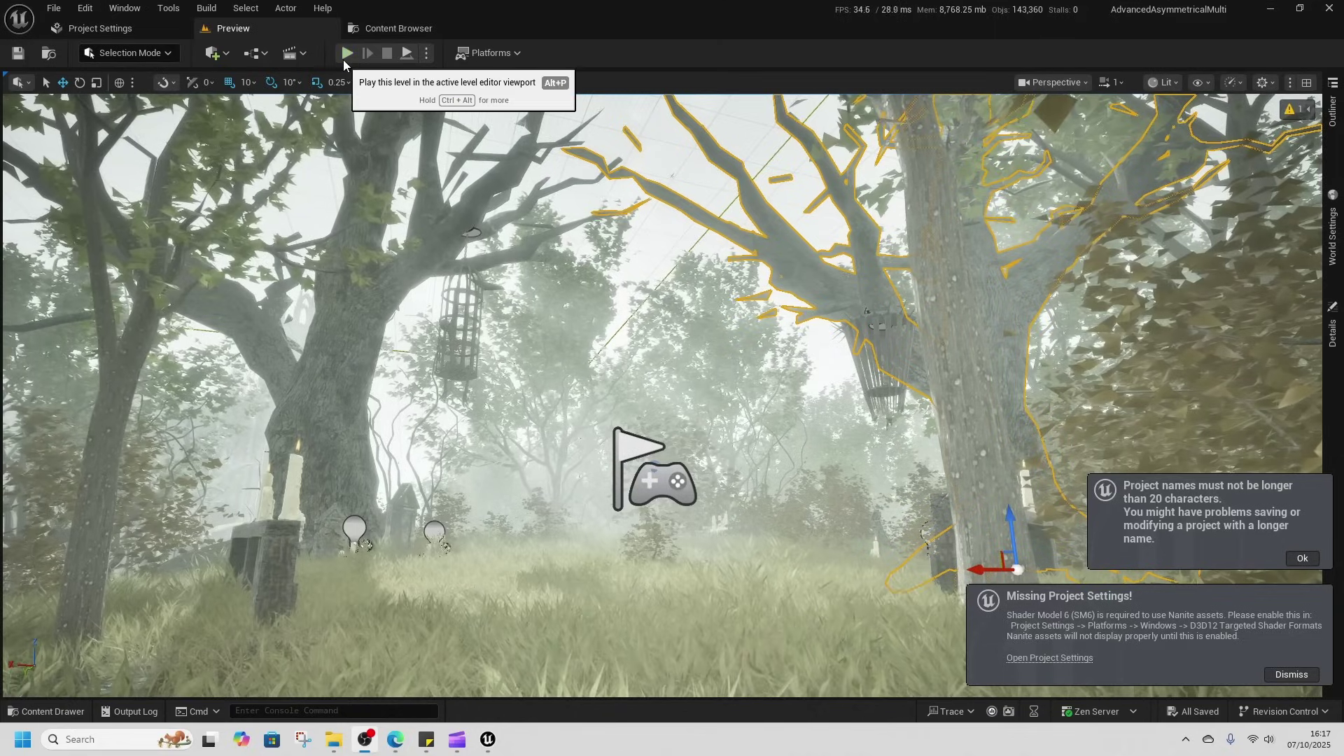
{"action": "left_click", "coordinate": [345, 56]}
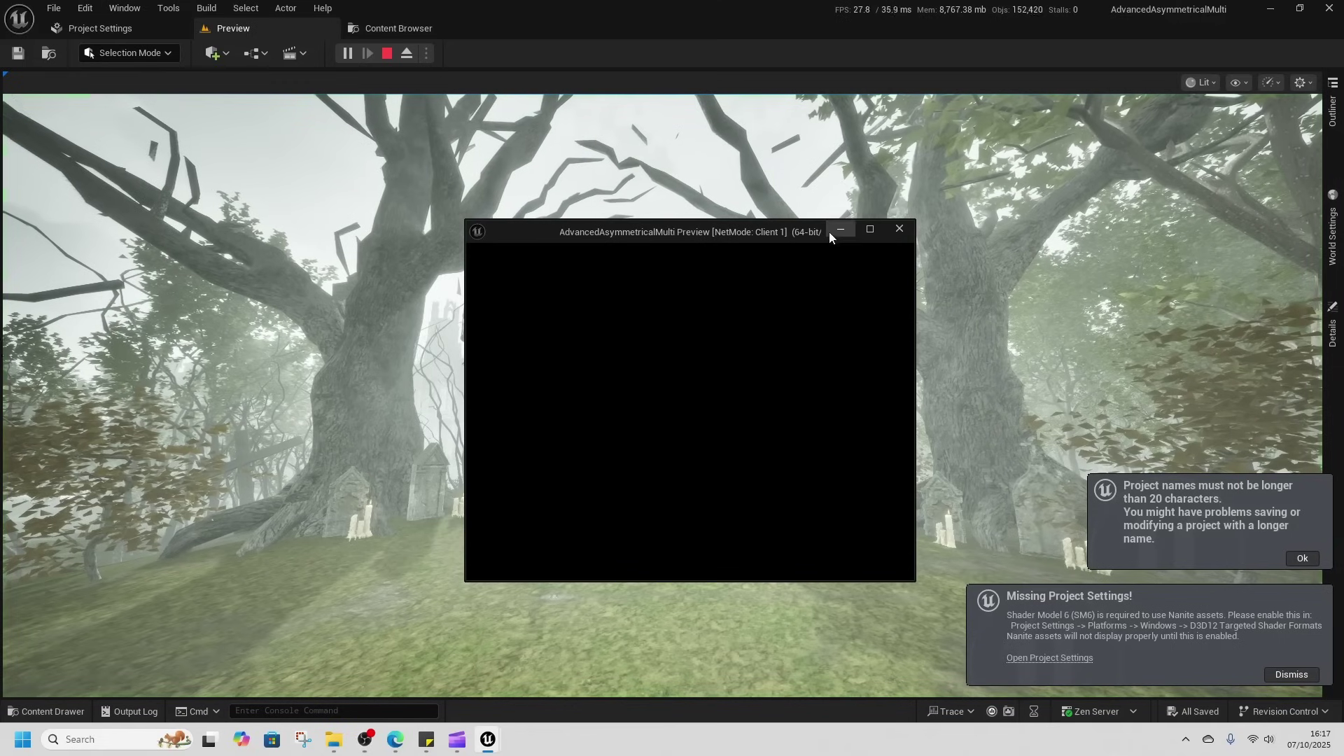
{"action": "left_click", "coordinate": [901, 230]}
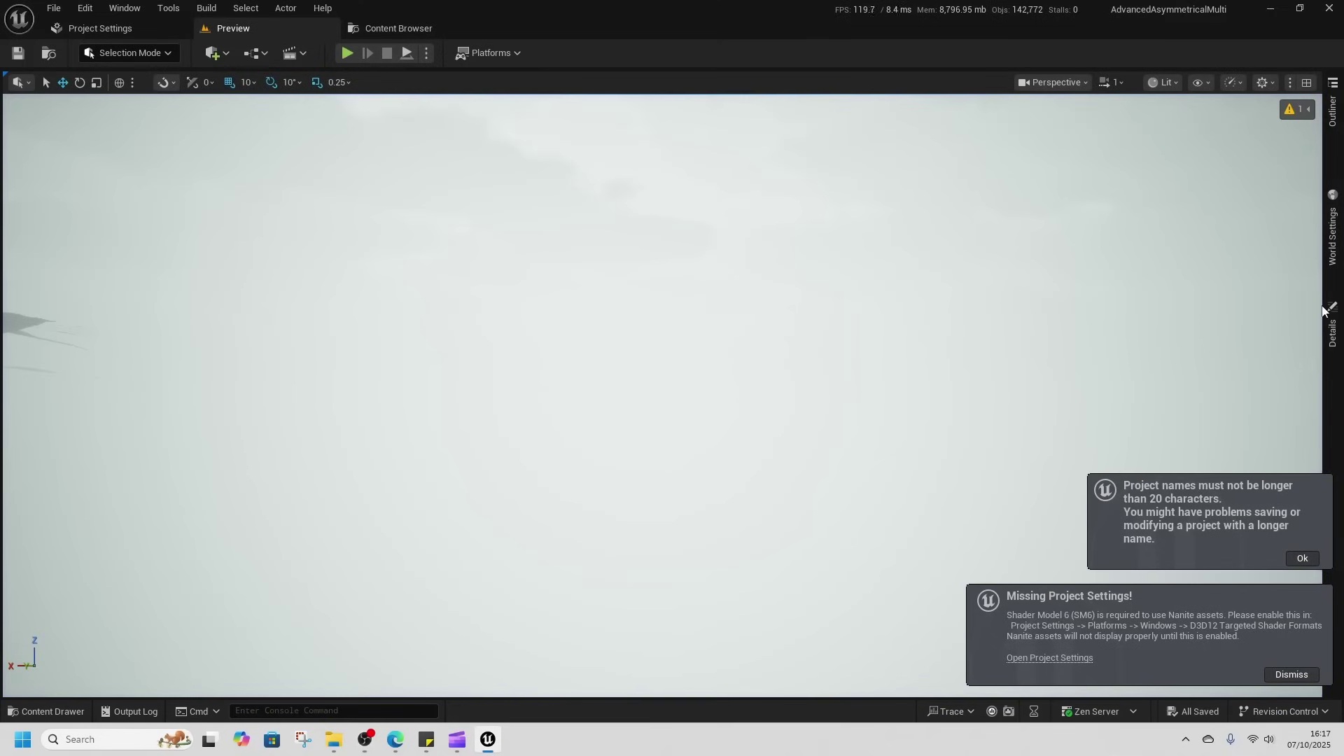
Set the Preview level's GameMode Override to Bp_BaseGameMode and play-test the level.
{"action": "left_click", "coordinate": [1333, 210]}
{"action": "left_click", "coordinate": [1132, 127]}
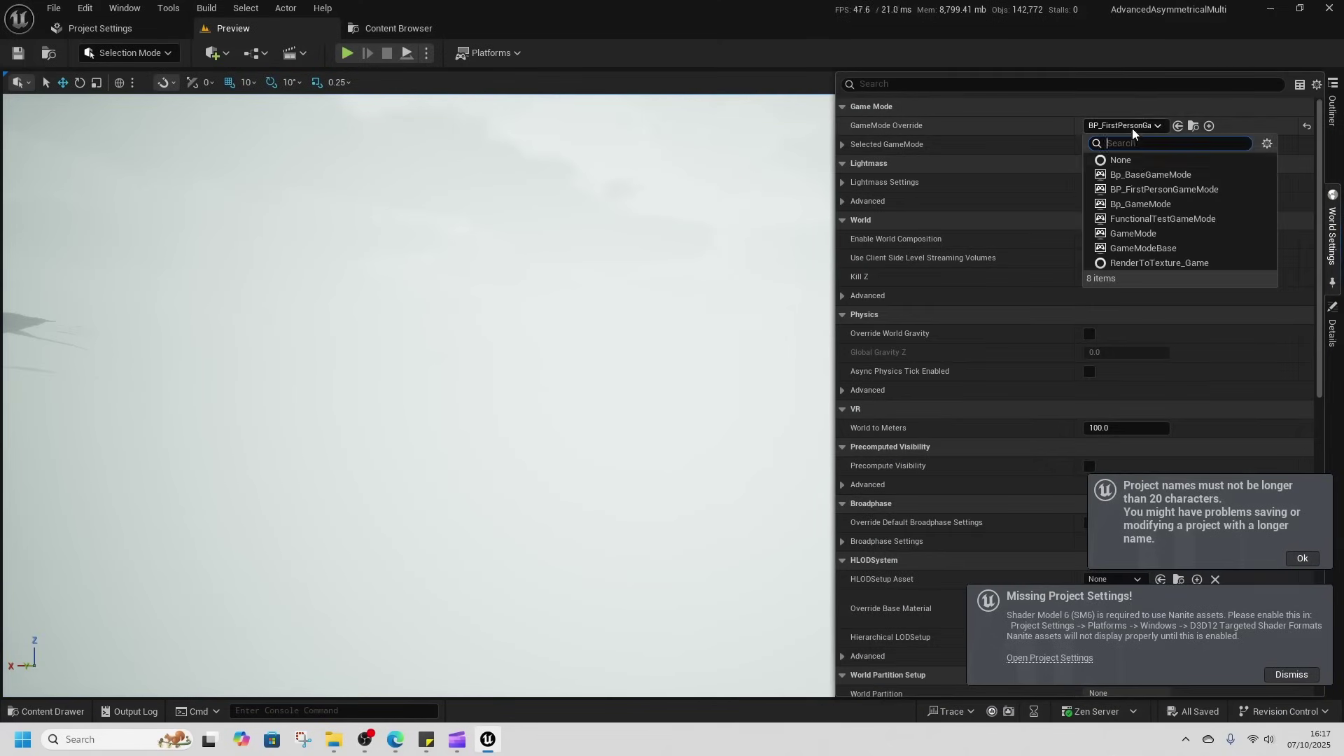
{"action": "left_click", "coordinate": [1156, 175]}
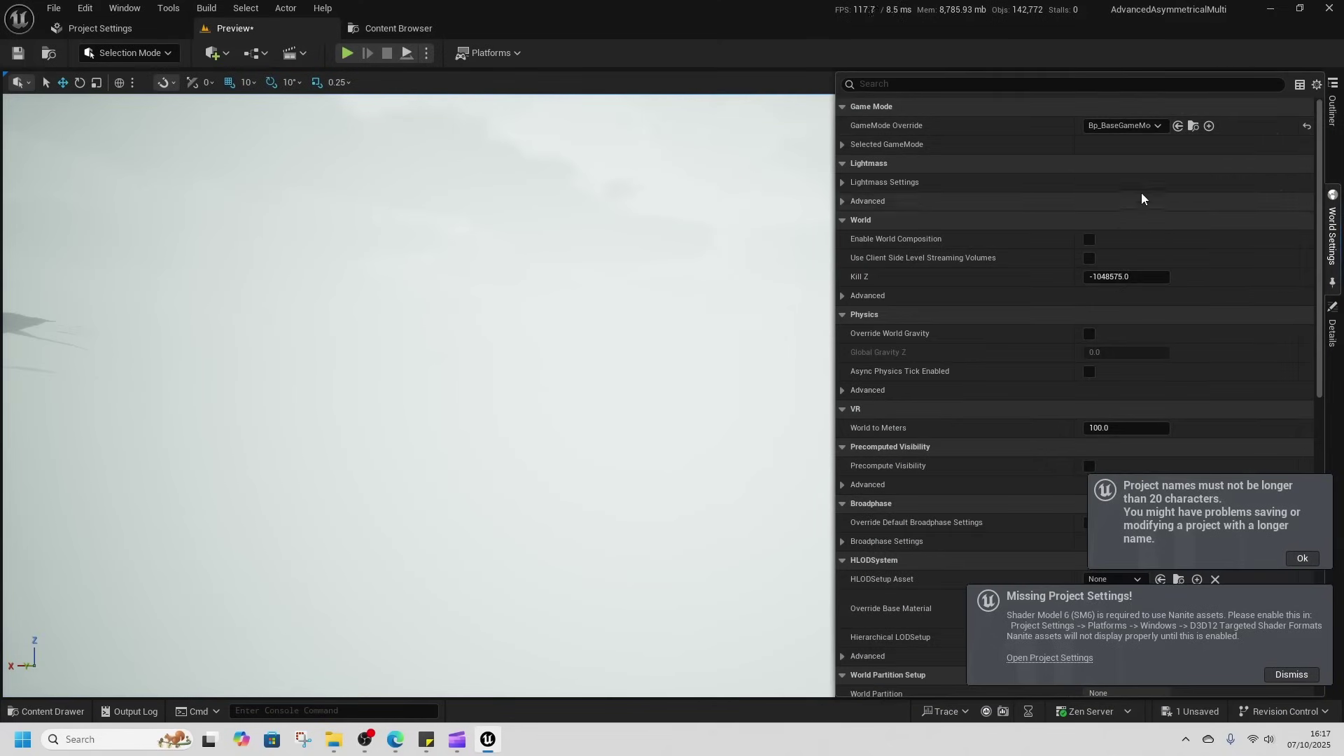
{"action": "left_click", "coordinate": [347, 53]}
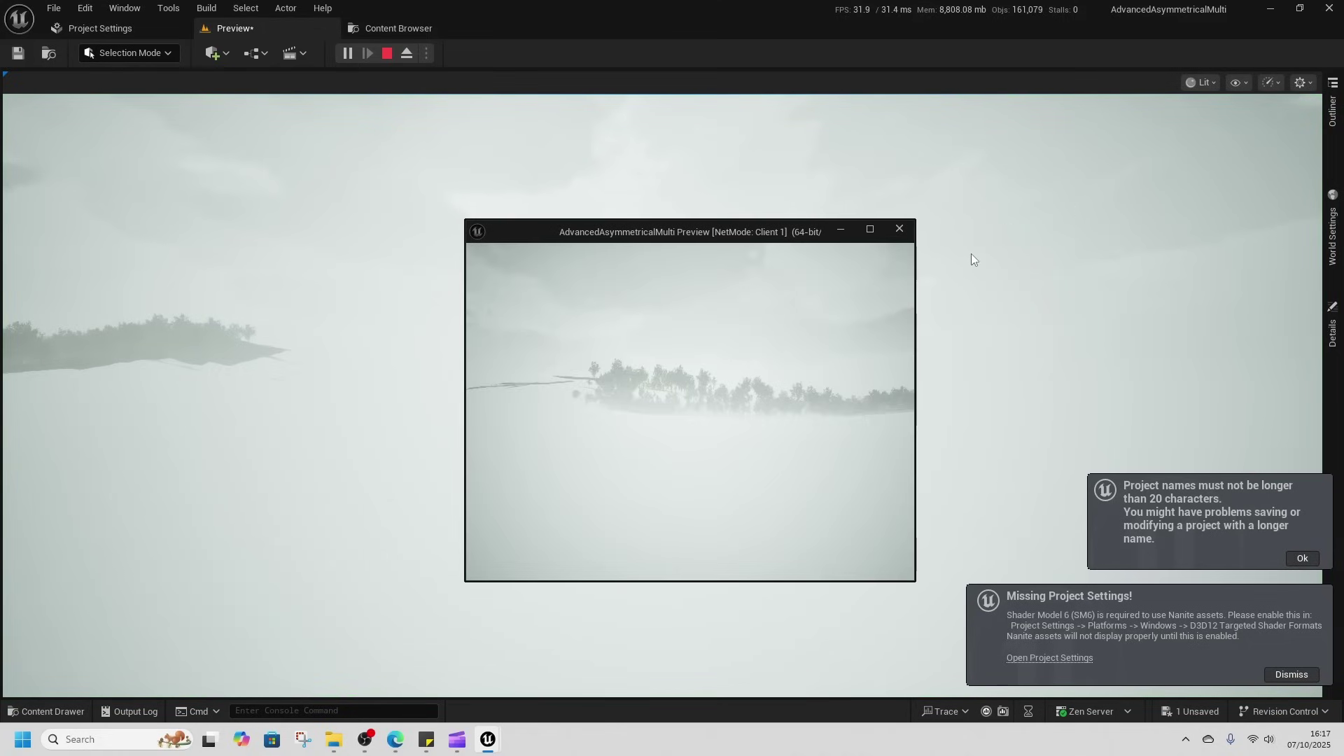
{"action": "left_click", "coordinate": [900, 229]}
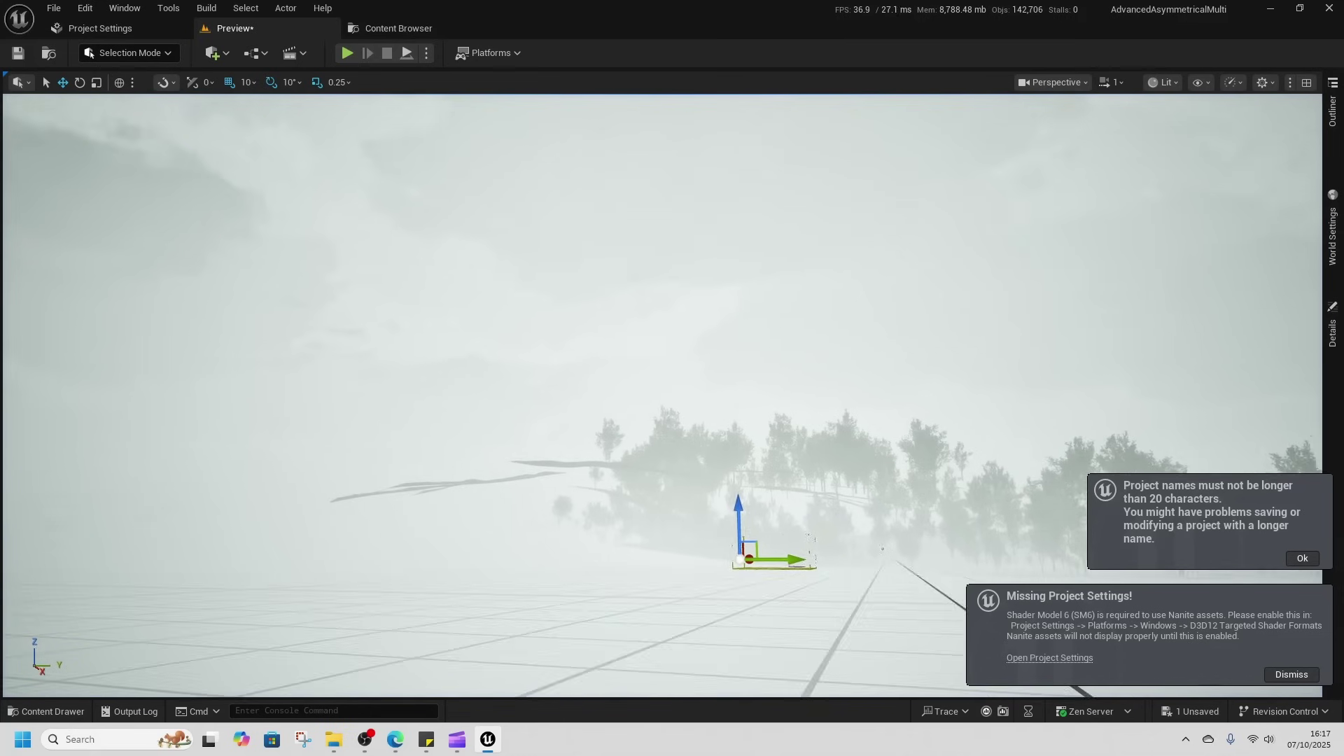
Fly through the Preview level to inspect the interior of the abandoned cathedral.
{"action": "right_click_drag", "start_coordinate": [662, 395], "coordinate": [902, 400]}
{"action": "key", "text": "f"}
{"action": "key", "text": "w"}
{"action": "right_click_drag", "start_coordinate": [749, 374], "coordinate": [616, 329]}
{"action": "right_click_drag", "start_coordinate": [803, 355], "coordinate": [618, 383]}
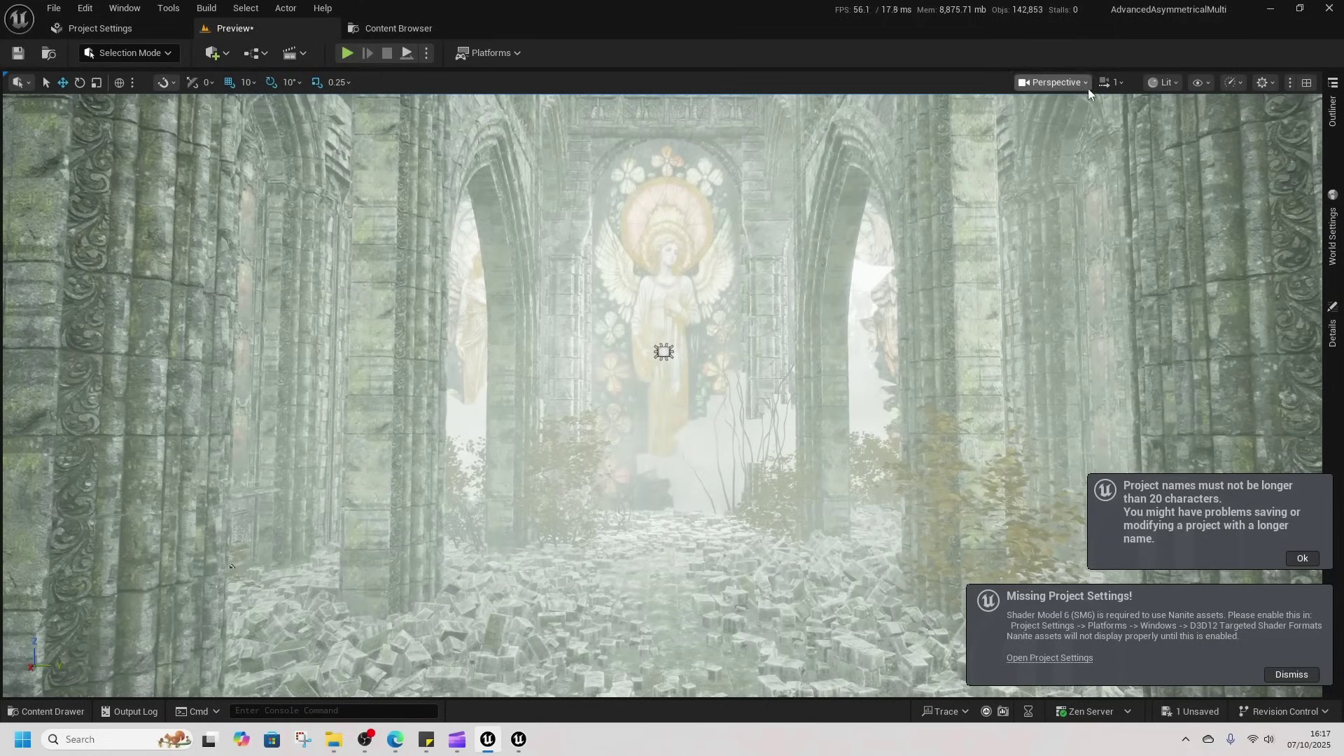
Compare the cathedral interior in the Unlit view mode and return the viewport to Lit.
{"action": "left_click", "coordinate": [1174, 87]}
{"action": "left_click", "coordinate": [1196, 152]}
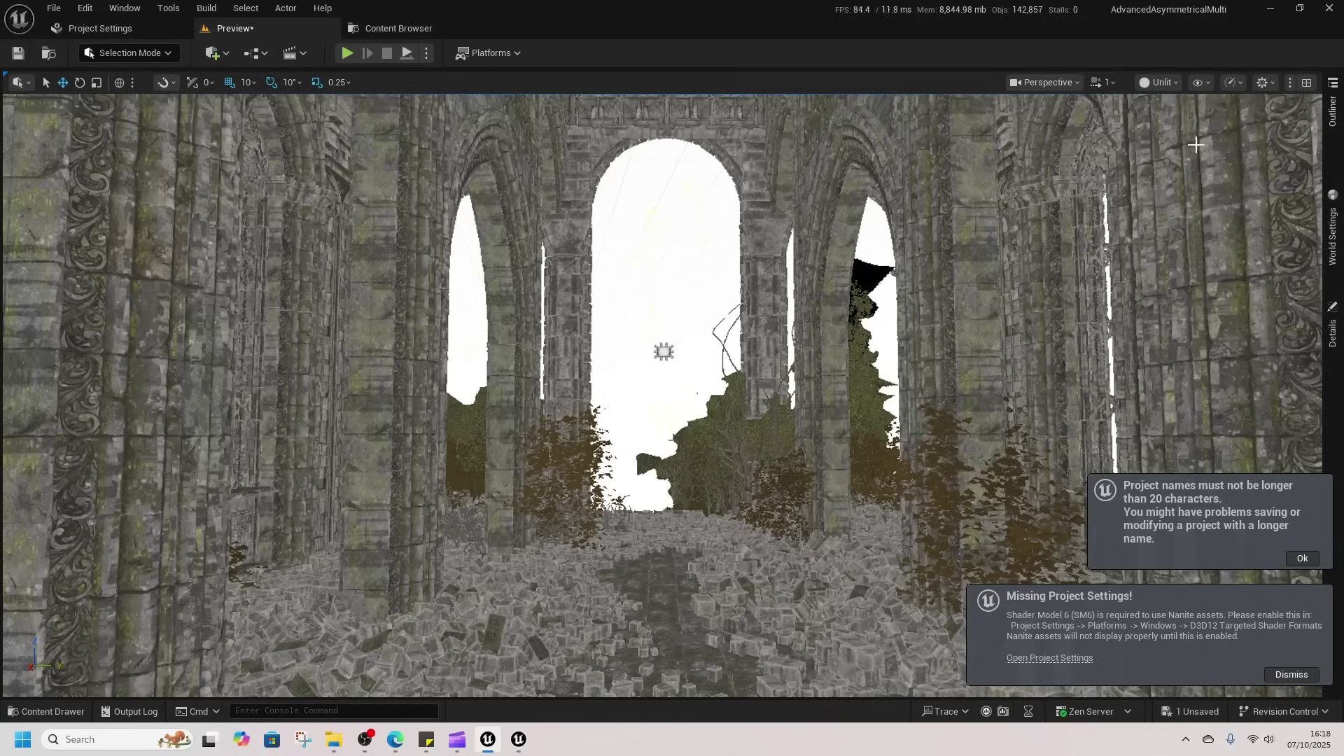
{"action": "left_click", "coordinate": [1159, 85]}
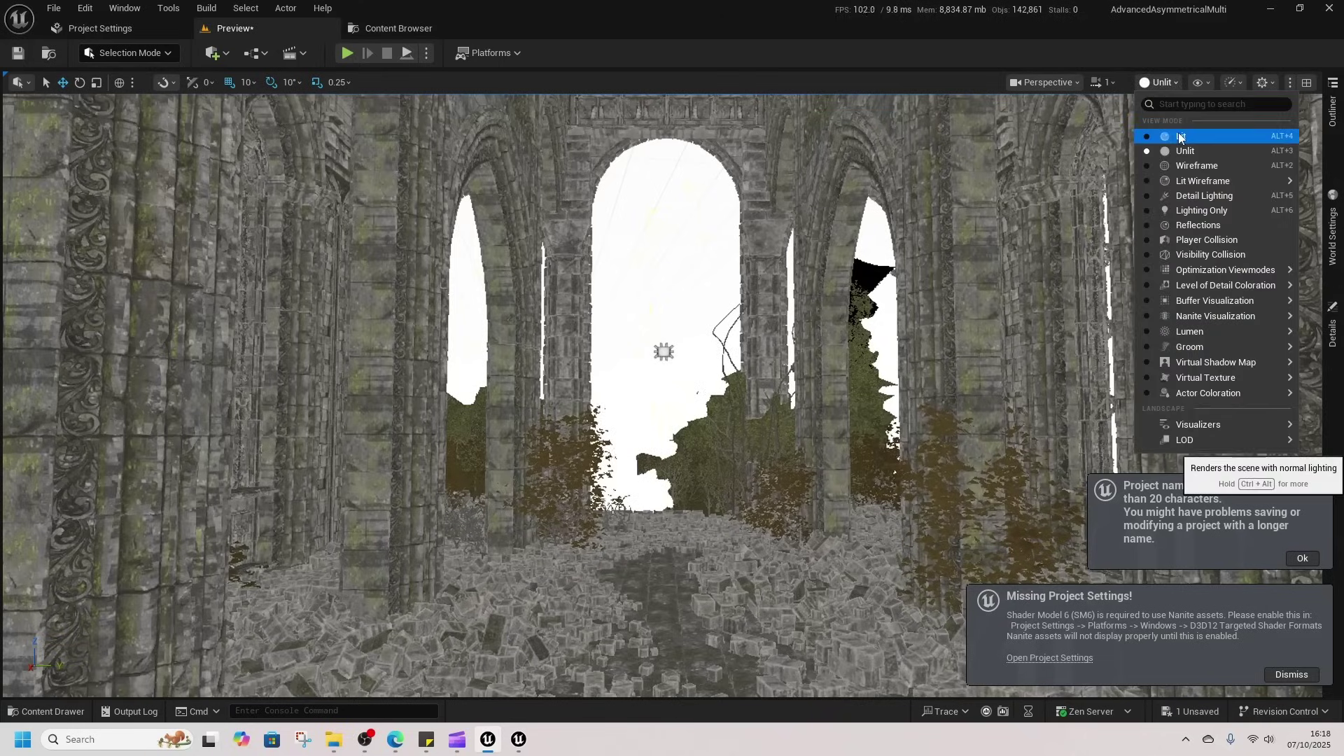
{"action": "left_click", "coordinate": [1180, 137]}
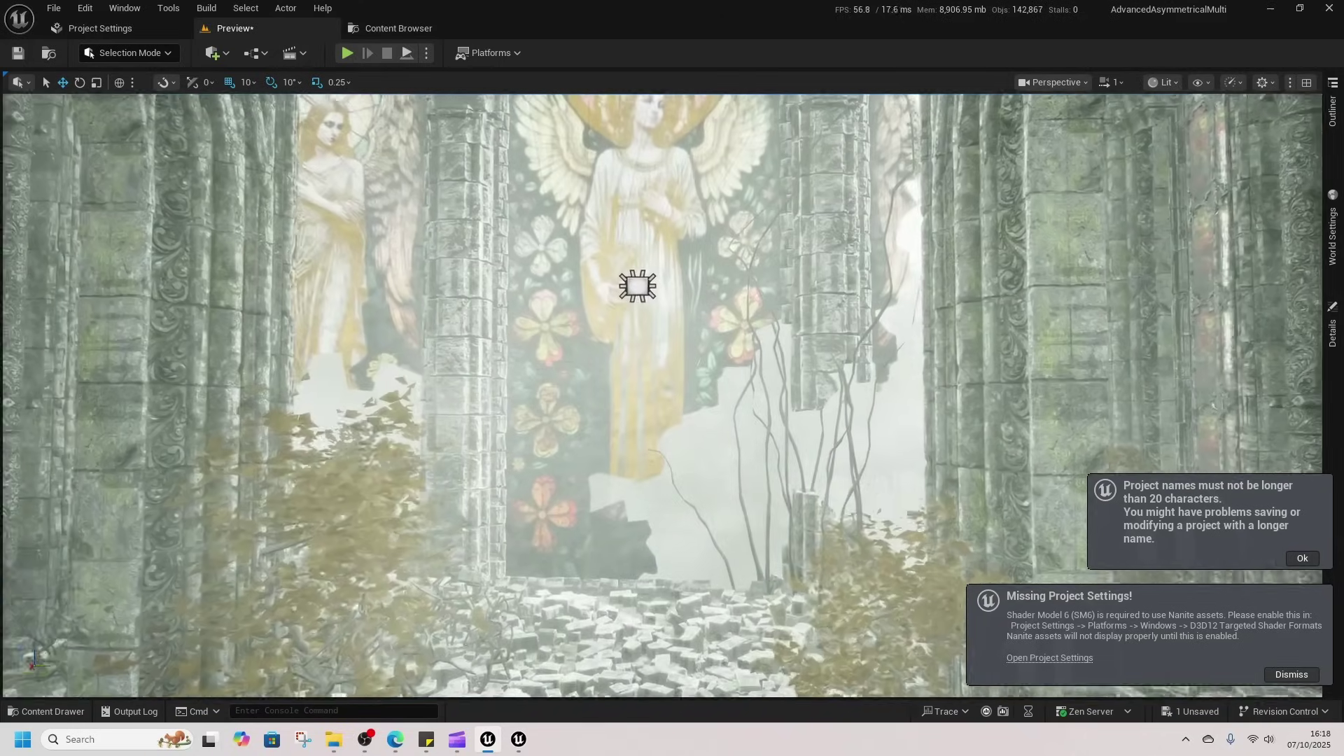
Inspect the surrounding forest and lake, and view the cathedral's exterior from above.
{"action": "key", "text": "w"}
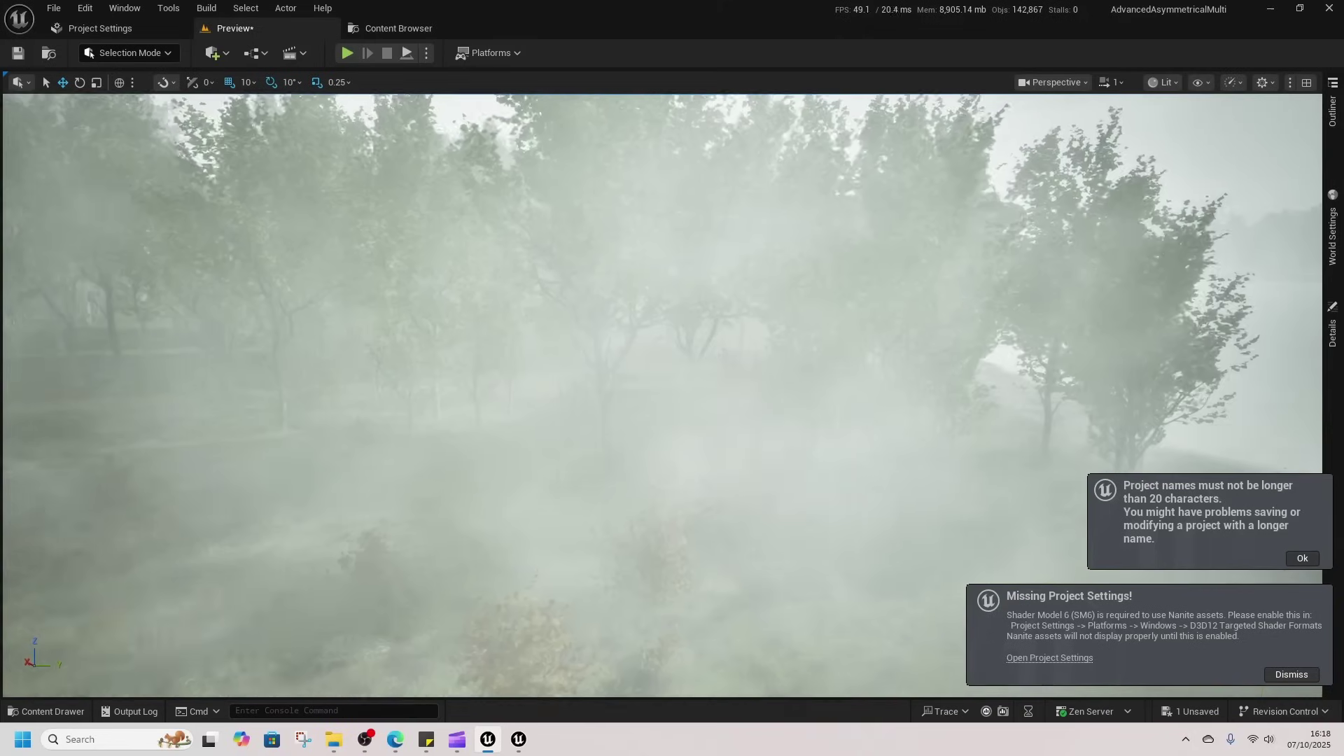
{"action": "right_click_drag", "start_coordinate": [662, 396], "coordinate": [1340, 333]}
{"action": "key", "text": "s"}
{"action": "key", "text": "s"}
{"action": "right_click_drag", "start_coordinate": [662, 396], "coordinate": [868, 448]}
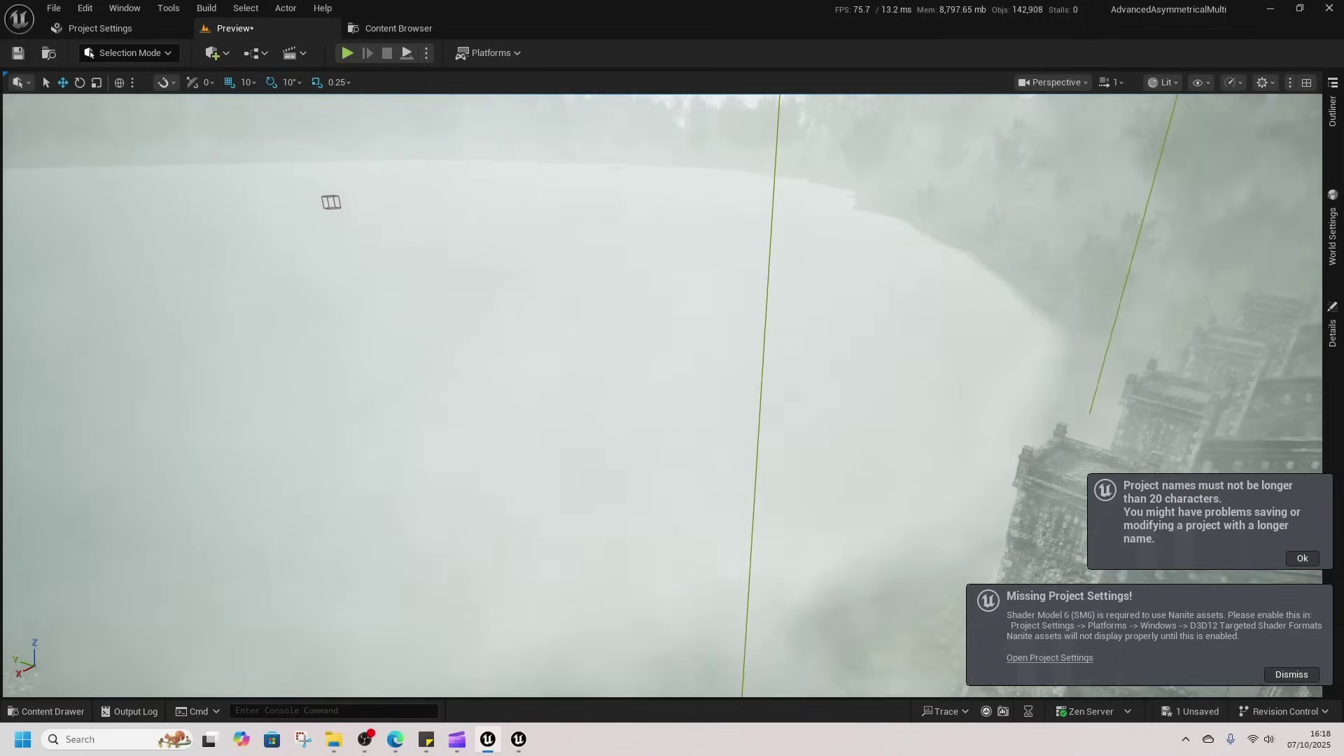
{"action": "right_click_drag", "start_coordinate": [662, 396], "coordinate": [259, 340]}
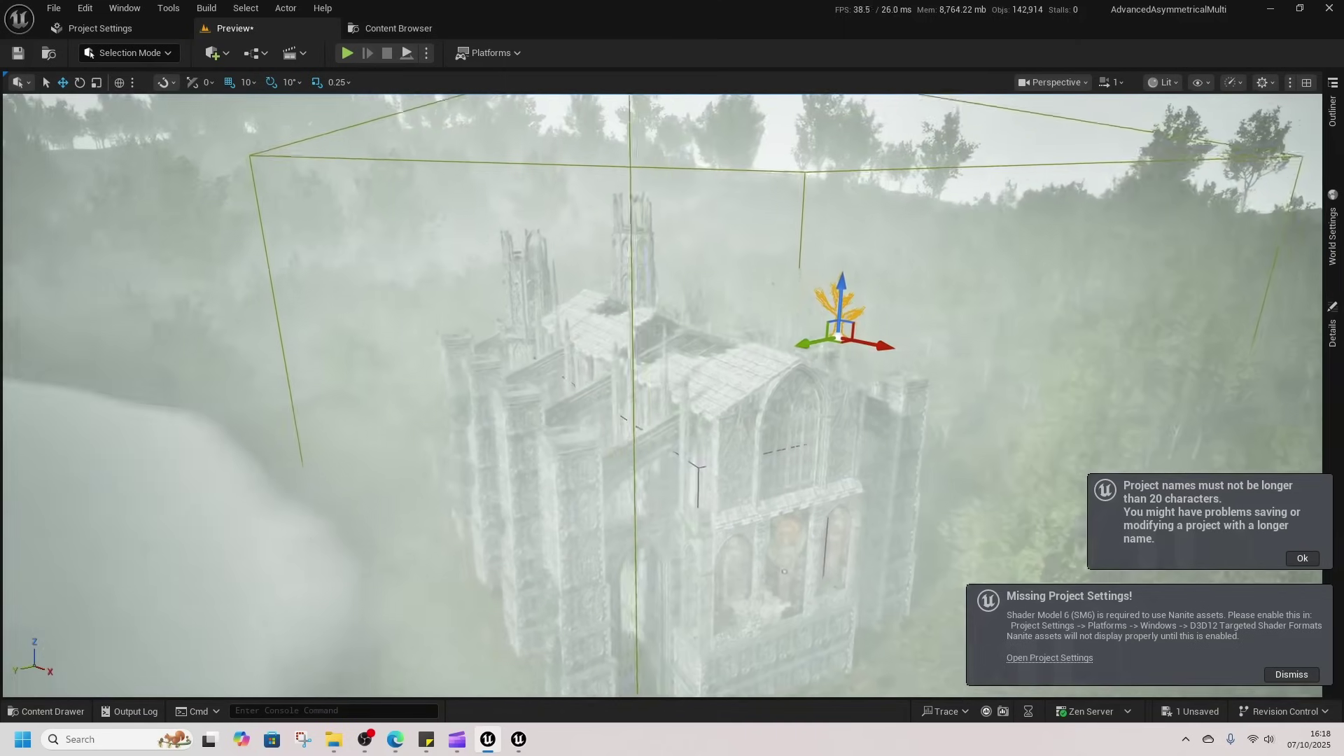
Open the Overview level from the Abandoned_Cathedral Maps folder, saving the modified Preview level.
{"action": "right_click_drag", "start_coordinate": [662, 395], "coordinate": [844, 435]}
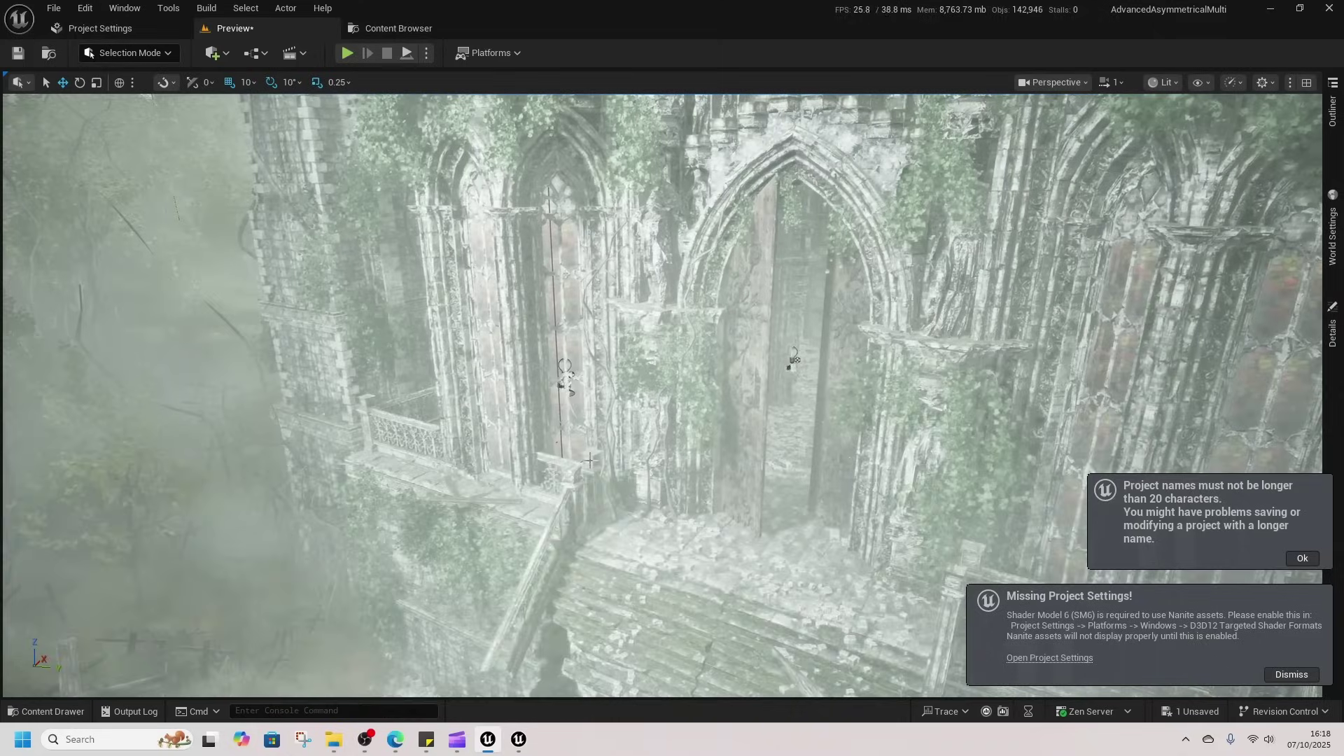
{"action": "key", "text": "ctrl+space"}
{"action": "double_click", "coordinate": [412, 505]}
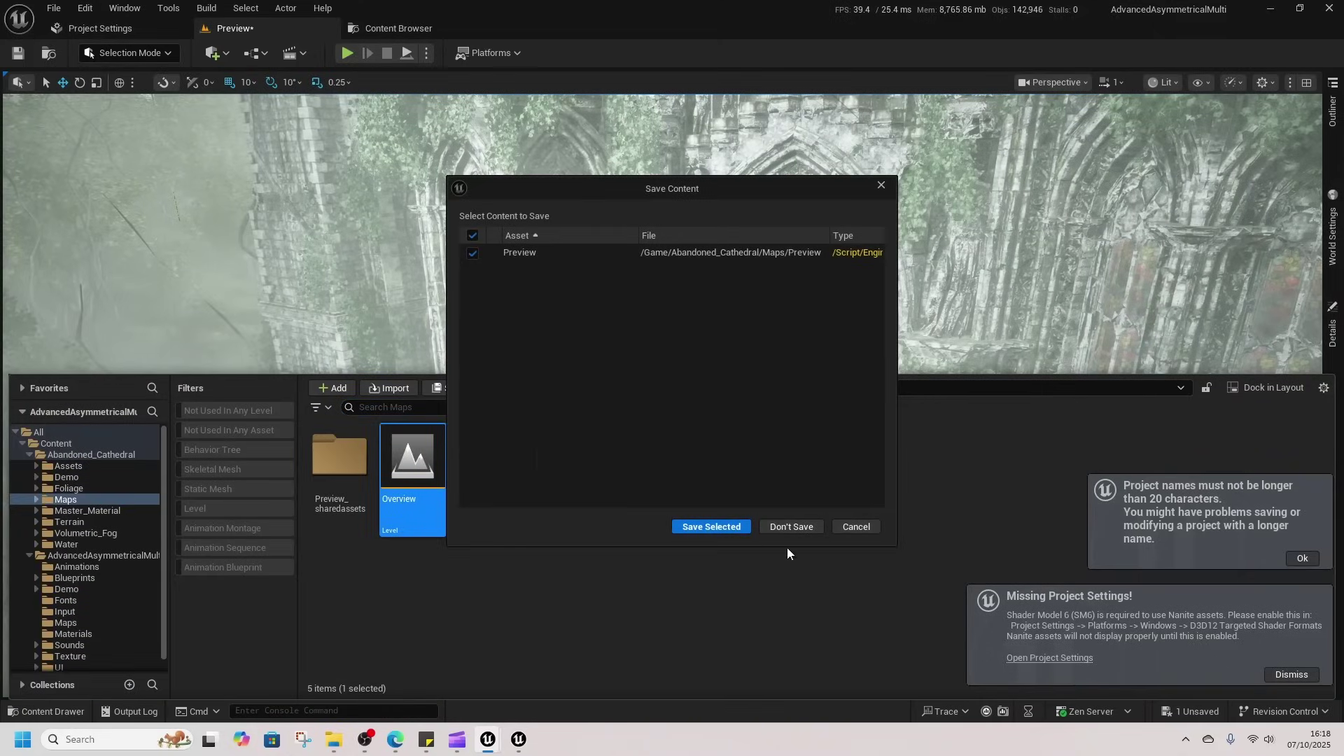
{"action": "left_click", "coordinate": [740, 530]}
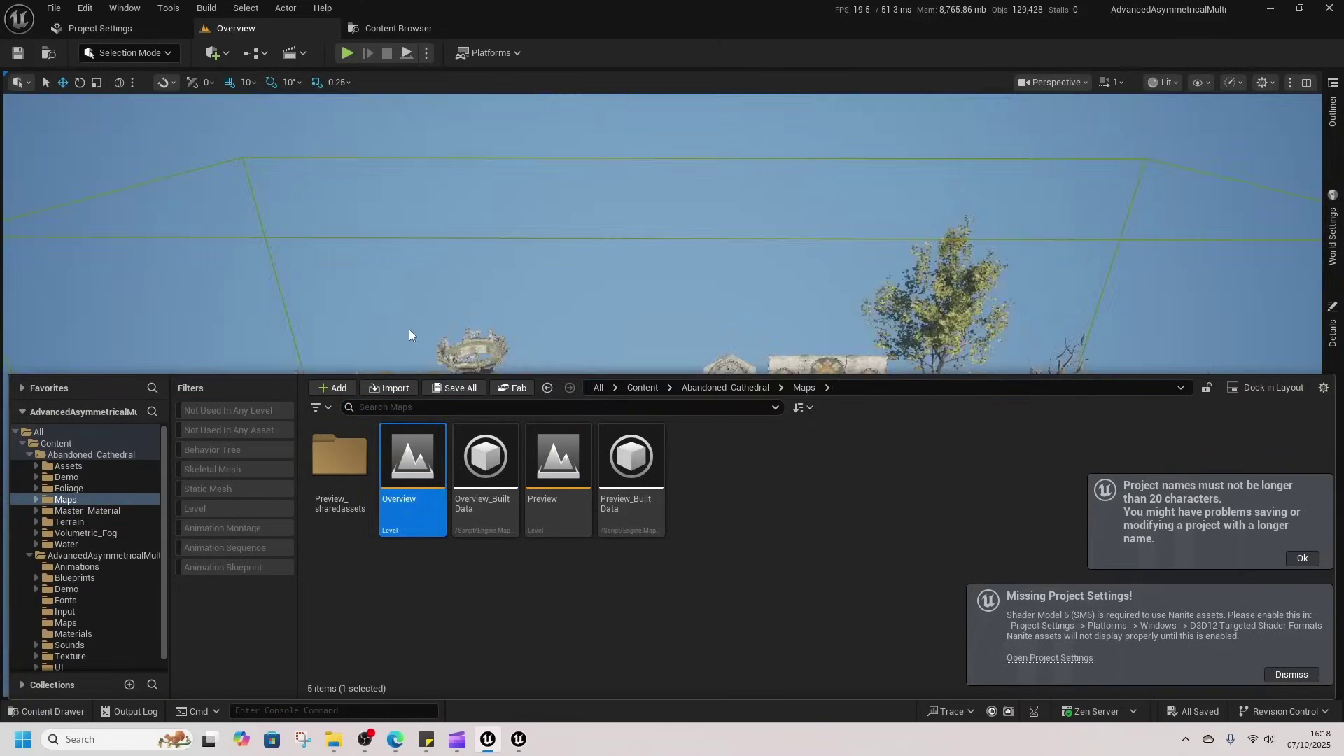
View the full asset layout of the Overview level and dismiss the Missing Project Settings notification.
{"action": "right_click_drag", "start_coordinate": [494, 273], "coordinate": [511, 275]}
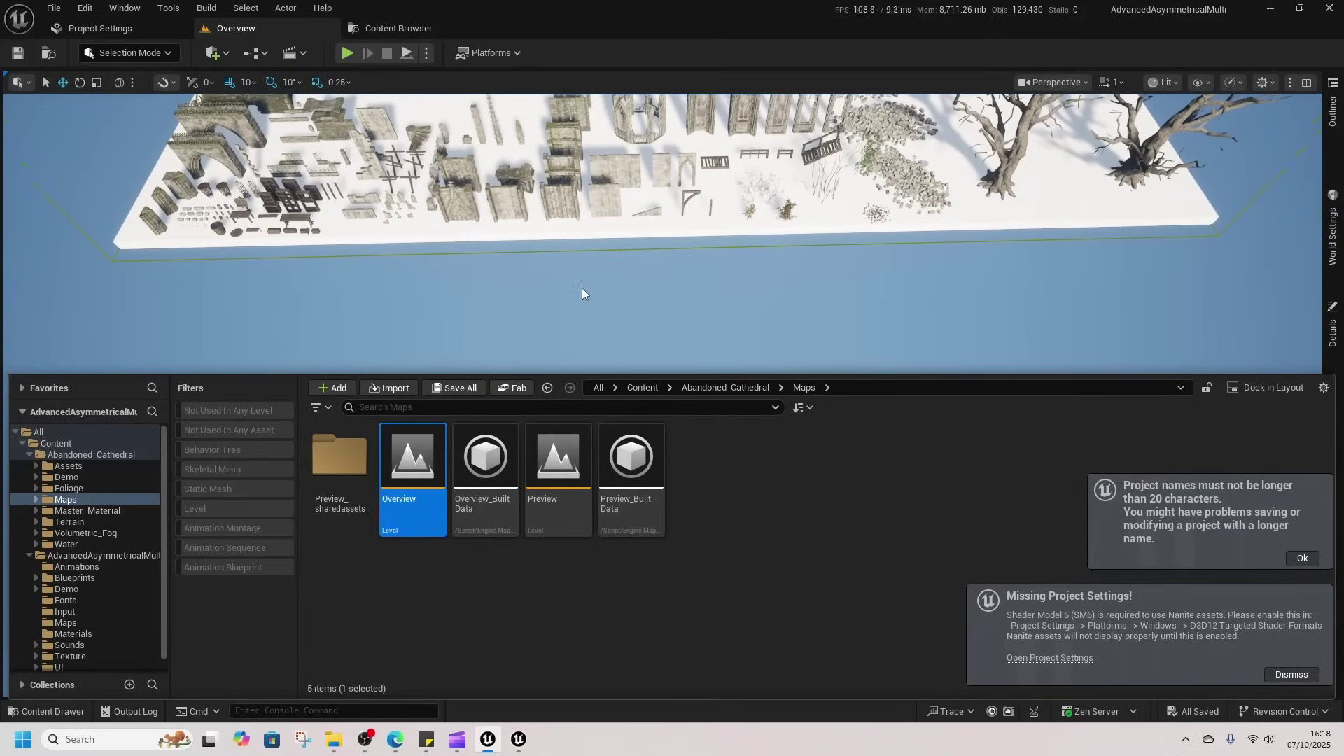
{"action": "left_click_drag", "start_coordinate": [648, 373], "coordinate": [660, 540]}
{"action": "right_click_drag", "start_coordinate": [671, 406], "coordinate": [696, 351]}
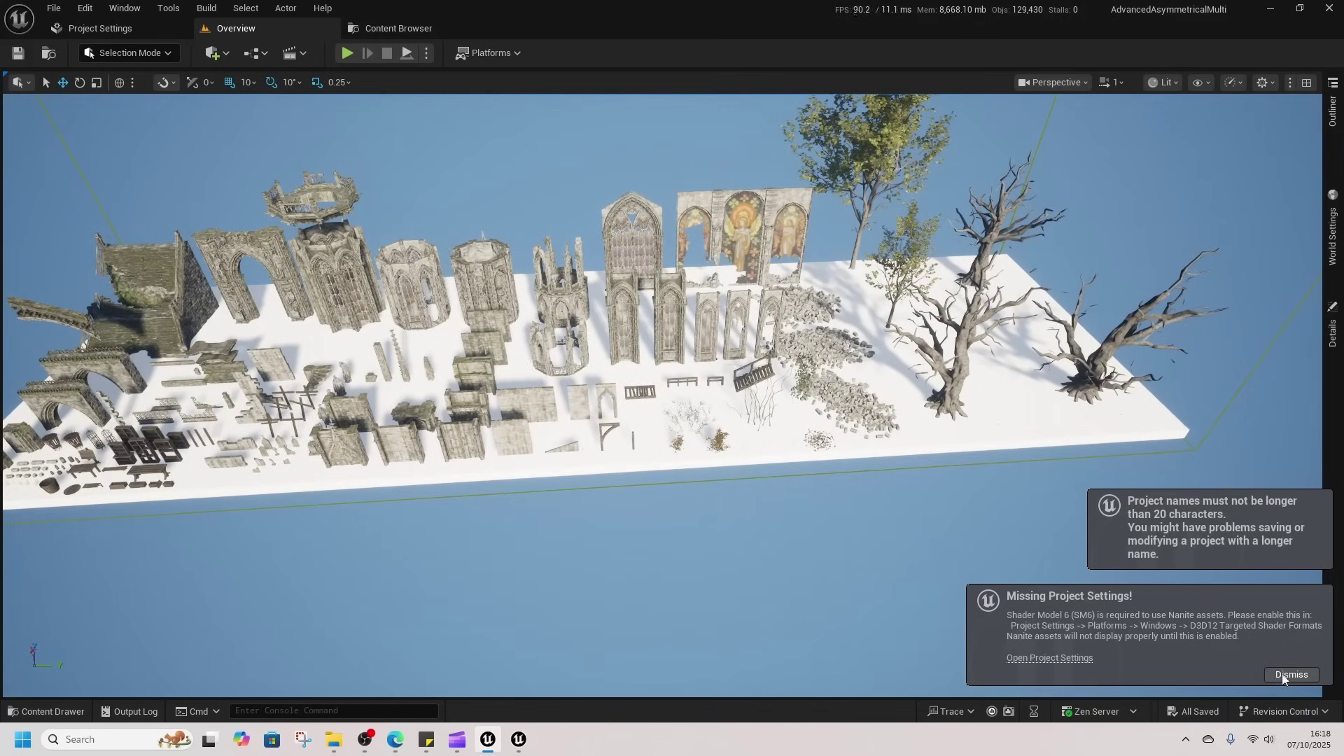
{"action": "left_click", "coordinate": [1285, 677]}
Fly through the Overview level to inspect the wooden furniture, small props, stone walls and arched window pieces up close.
{"action": "right_click_drag", "start_coordinate": [868, 490], "coordinate": [925, 499]}
{"action": "key", "text": "w"}
{"action": "right_click_drag", "start_coordinate": [685, 376], "coordinate": [642, 380]}
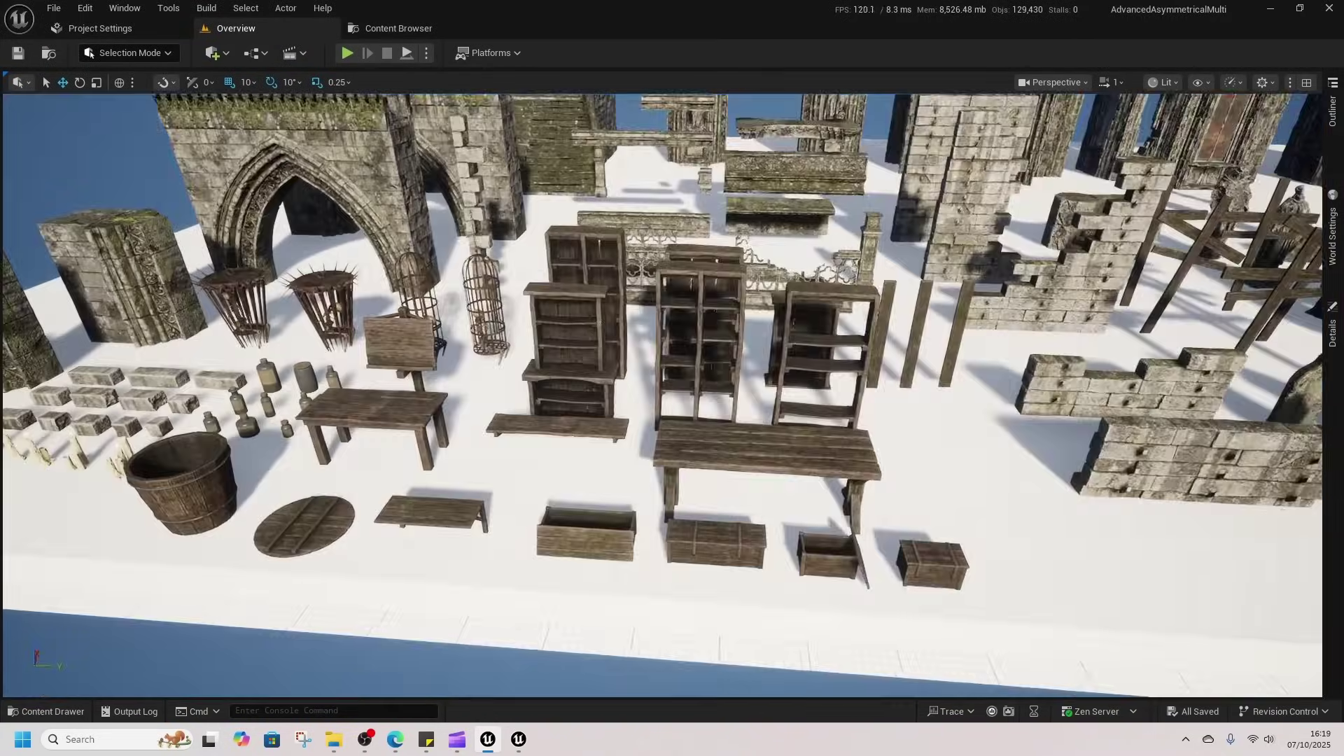
{"action": "right_click_drag", "start_coordinate": [812, 550], "coordinate": [810, 550]}
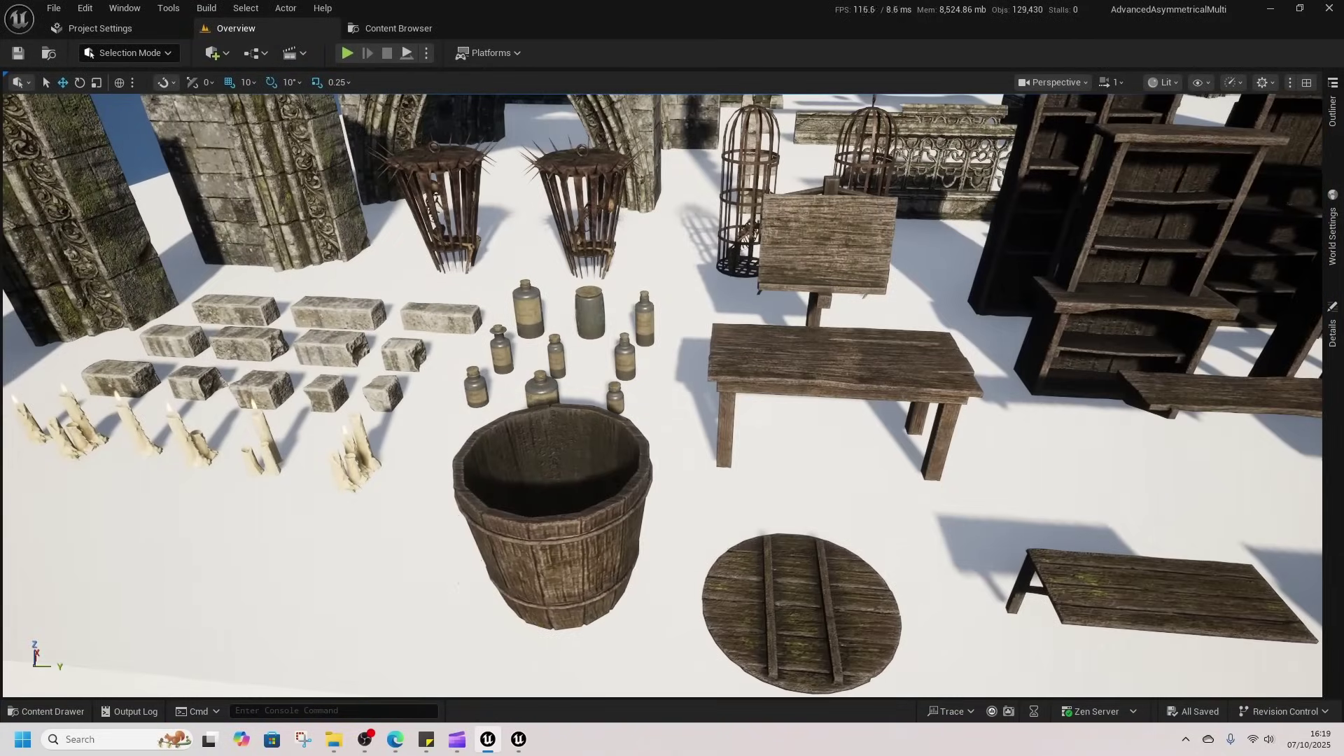
{"action": "mouse_move", "coordinate": [606, 558]}
{"action": "right_mouse_down"}
{"action": "mouse_move", "coordinate": [543, 542]}
{"action": "mouse_move", "coordinate": [533, 458]}
{"action": "mouse_move", "coordinate": [537, 482]}
{"action": "mouse_move", "coordinate": [598, 483]}
{"action": "mouse_move", "coordinate": [623, 518]}
{"action": "mouse_move", "coordinate": [582, 555]}
{"action": "right_mouse_up"}
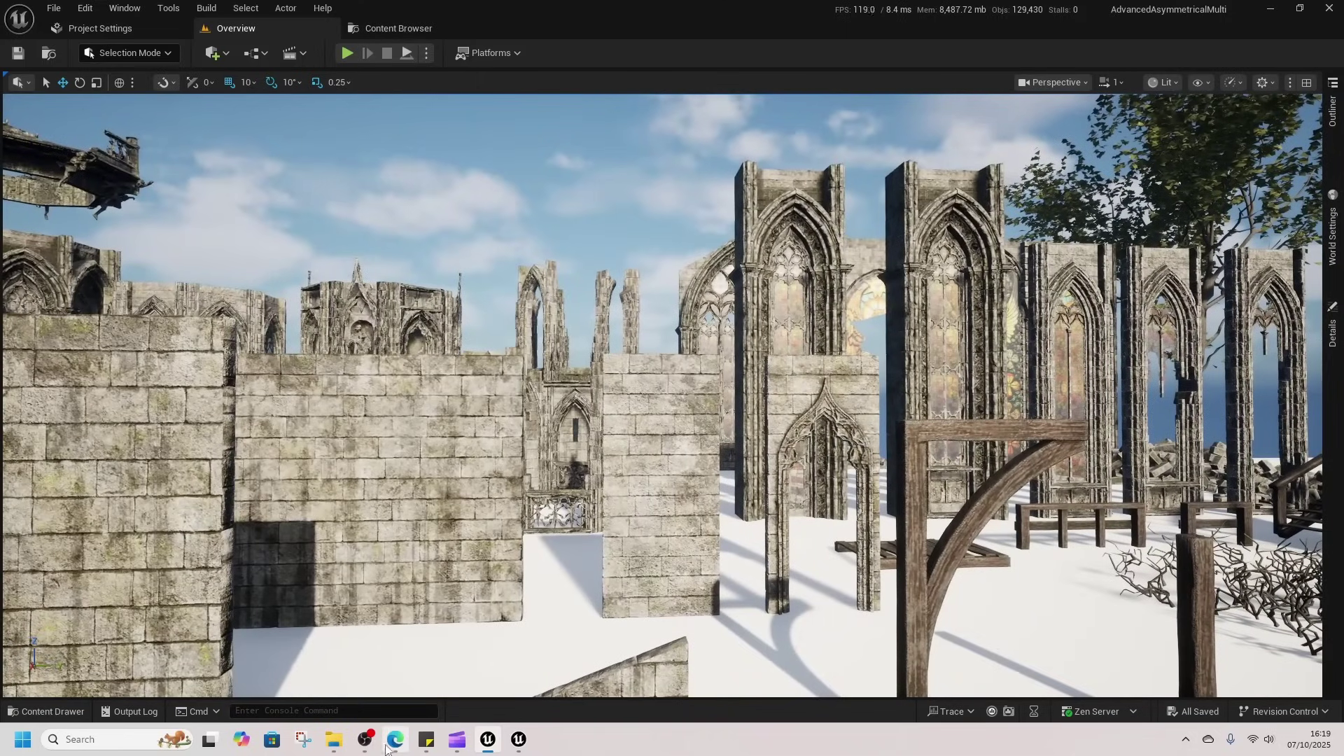
{"action": "mouse_move", "coordinate": [376, 744]}
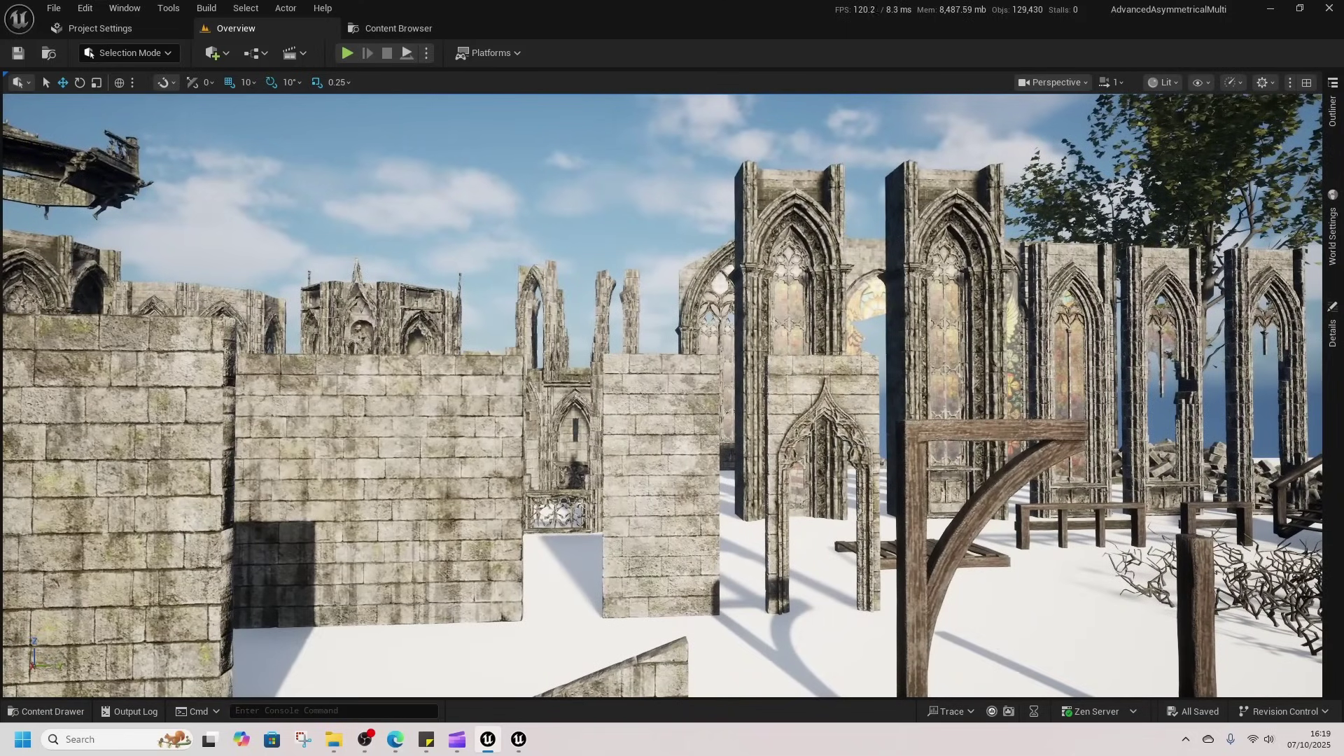